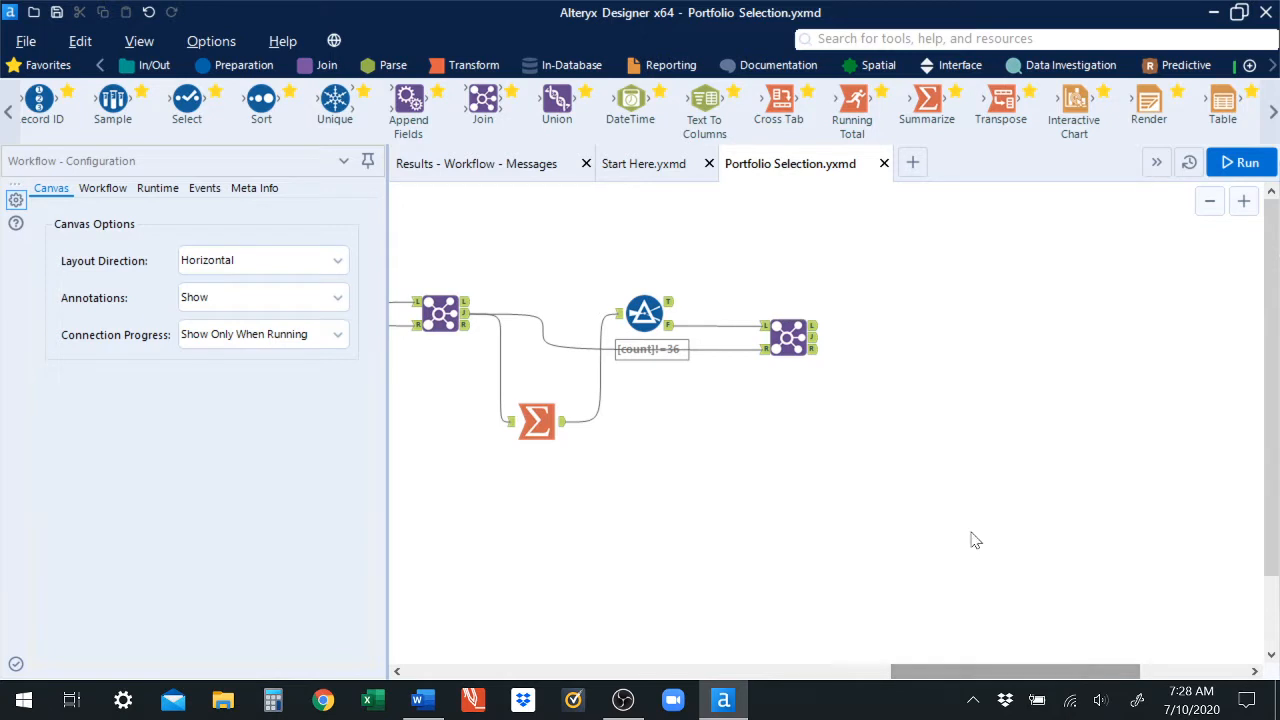
# Examine the joined output records of the last Join tool in the workflow, glancing at the case document in Word.
pyautogui.click(806, 338)
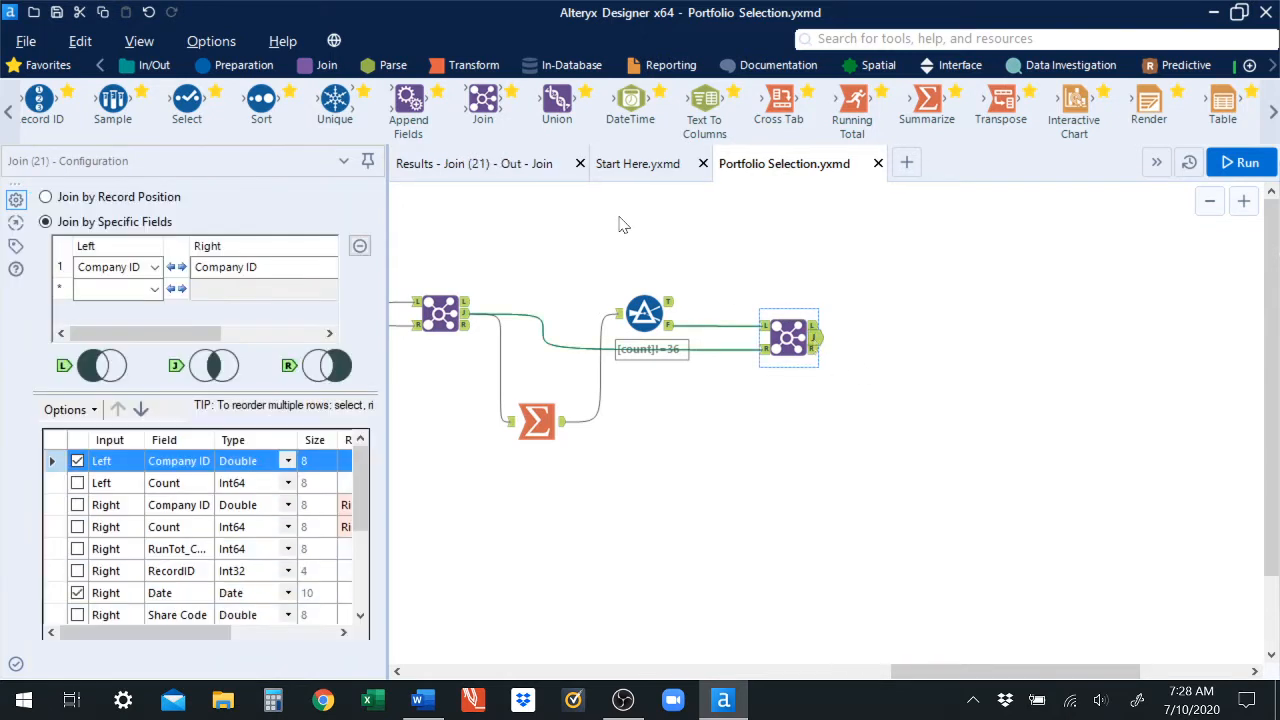
pyautogui.click(514, 172)
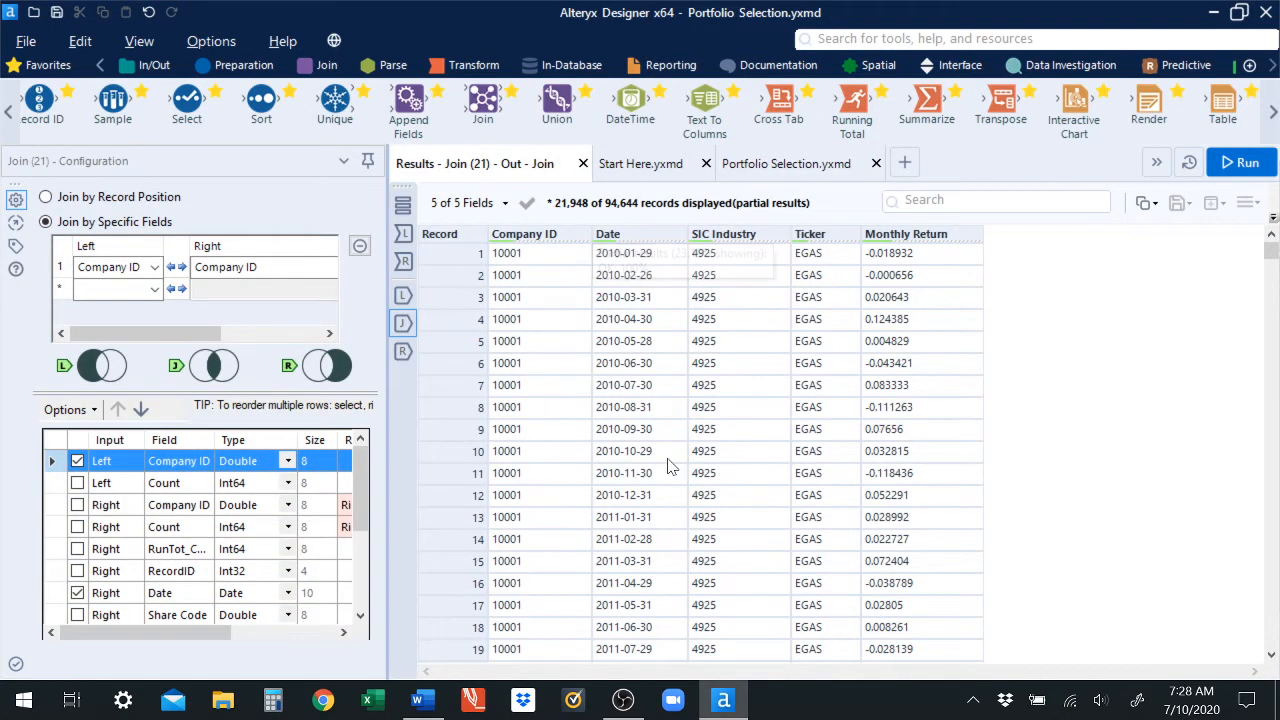
pyautogui.click(418, 700)
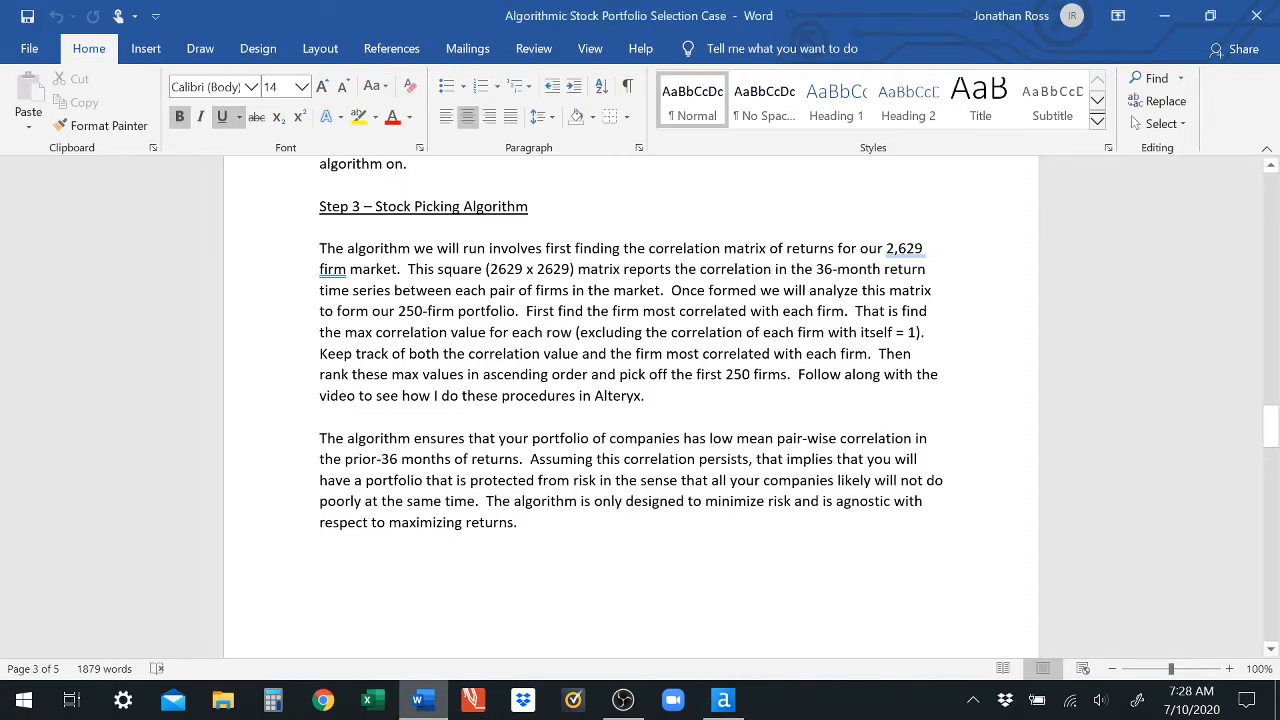
pyautogui.scroll(8, 1272, 435)
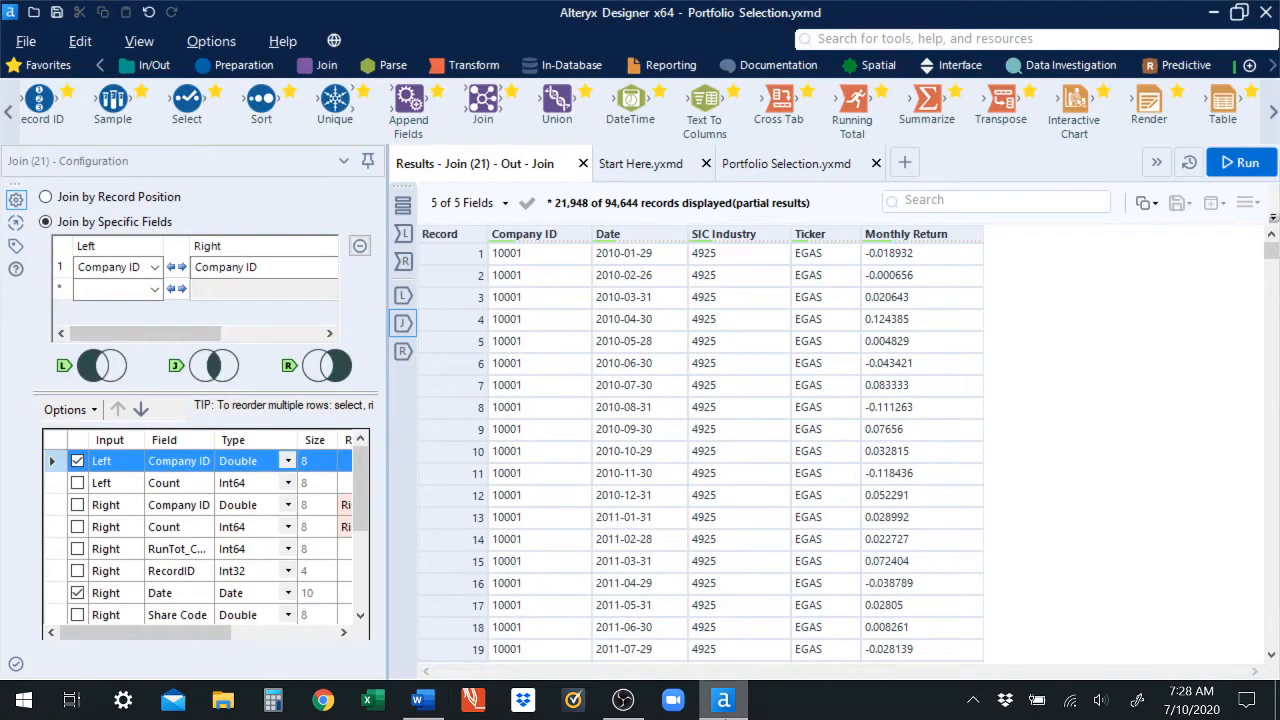
pyautogui.click(723, 700)
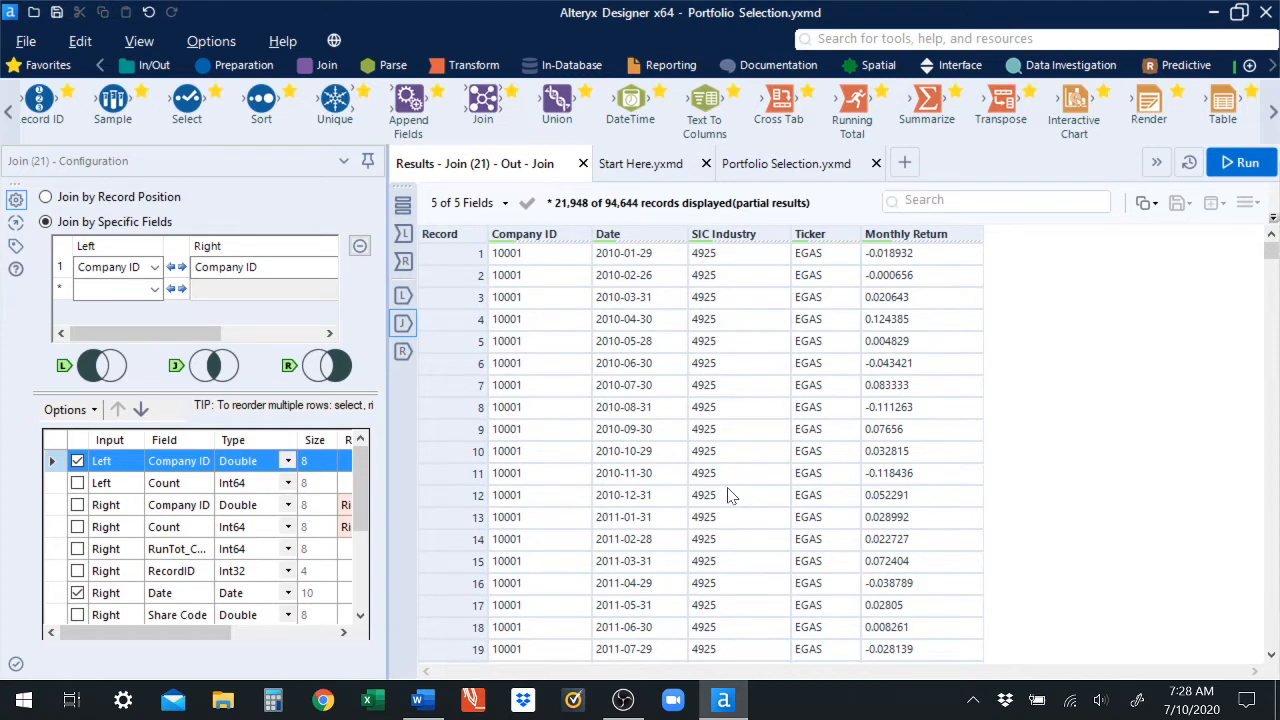
pyautogui.click(546, 262)
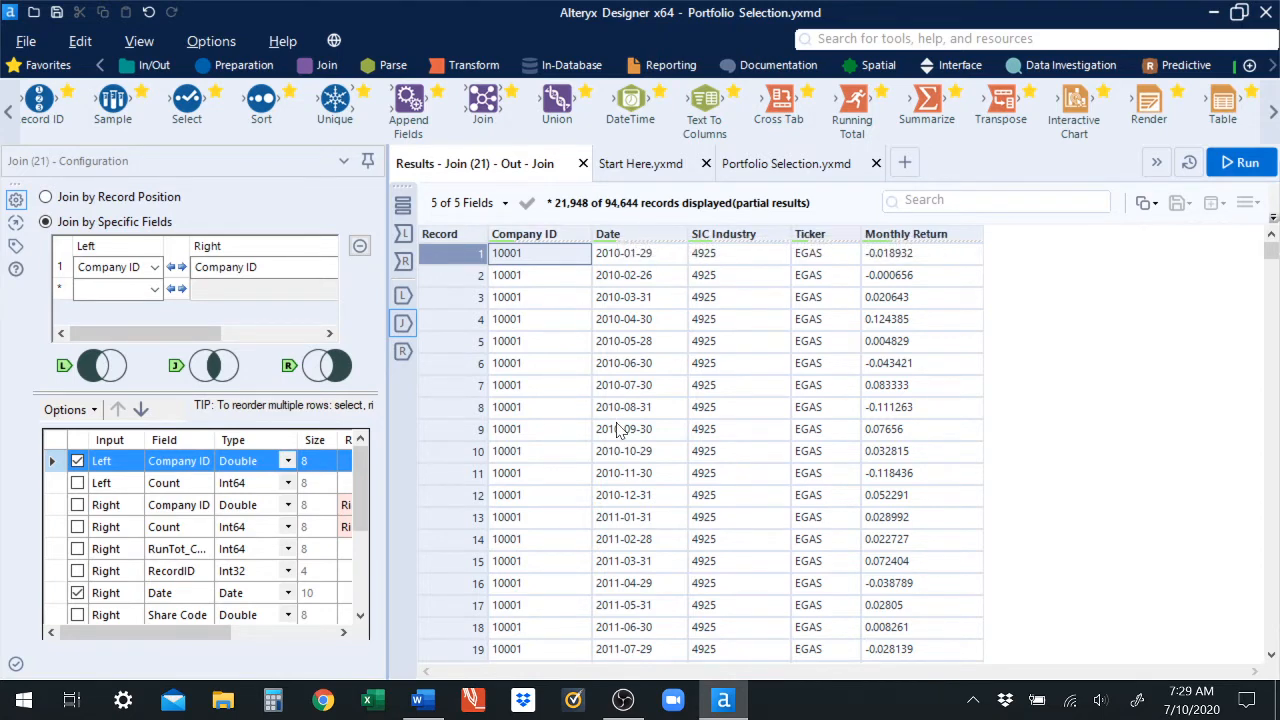
# Switch to Word and review the Step 3 – Stock Picking Algorithm section, including its closing sentence on minimizing risk.
pyautogui.click(418, 700)
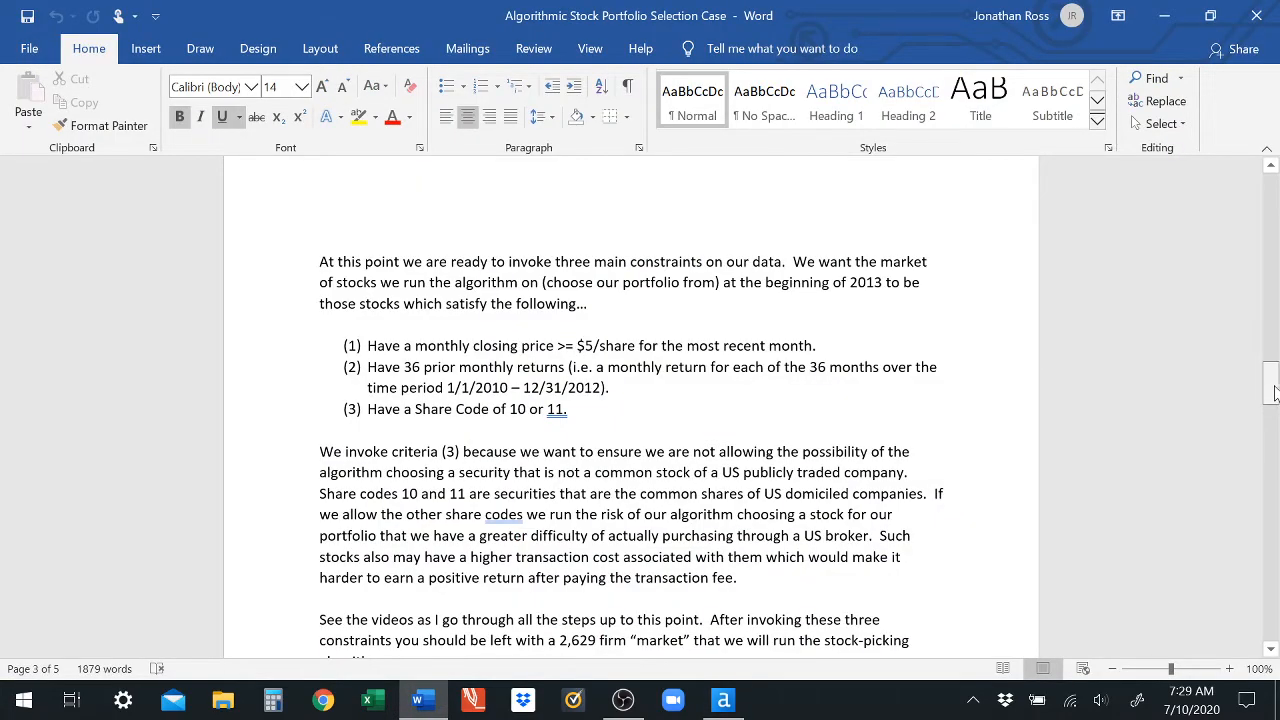
pyautogui.moveTo(1272, 392); pyautogui.dragTo(1274, 434)
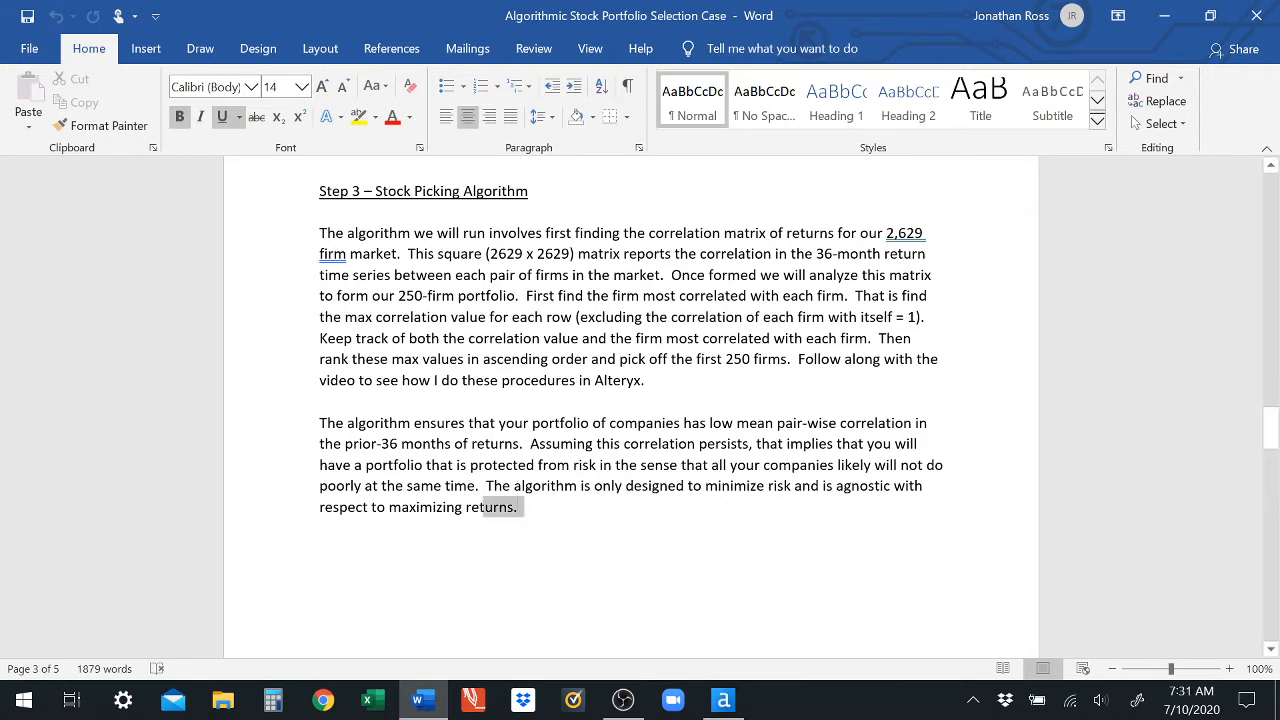
pyautogui.moveTo(518, 507); pyautogui.dragTo(487, 485)
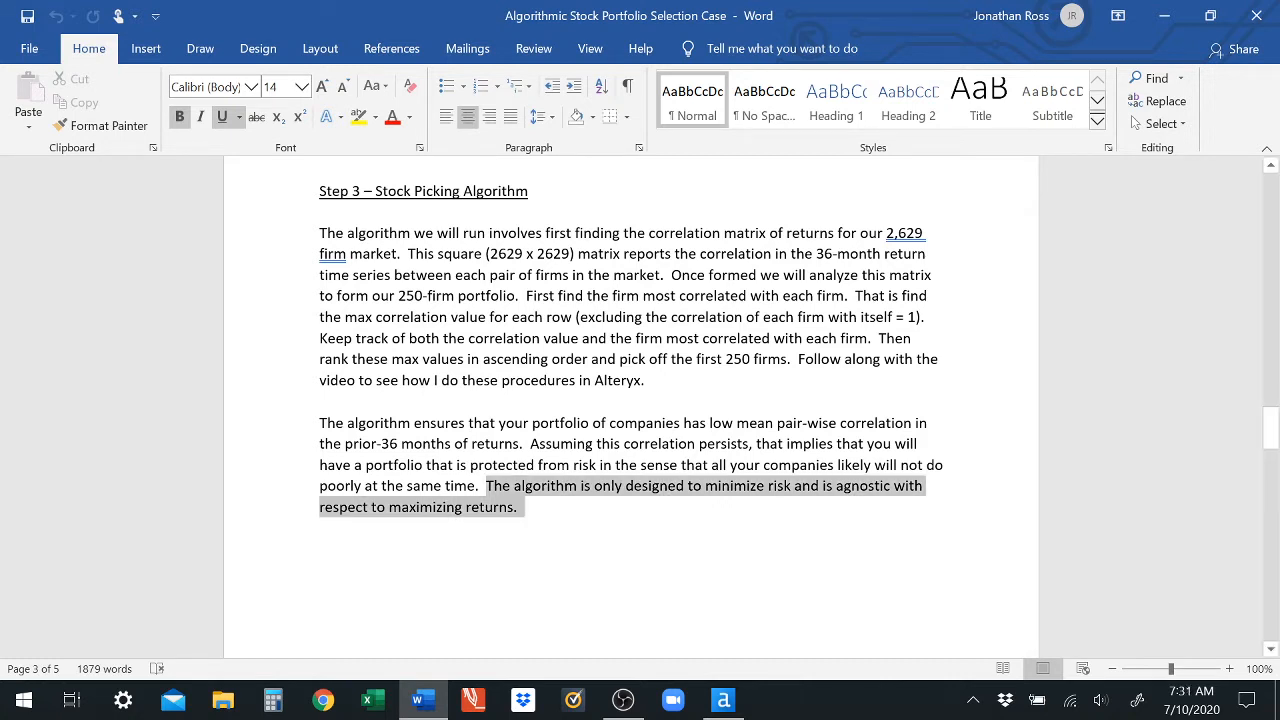
pyautogui.click(525, 507)
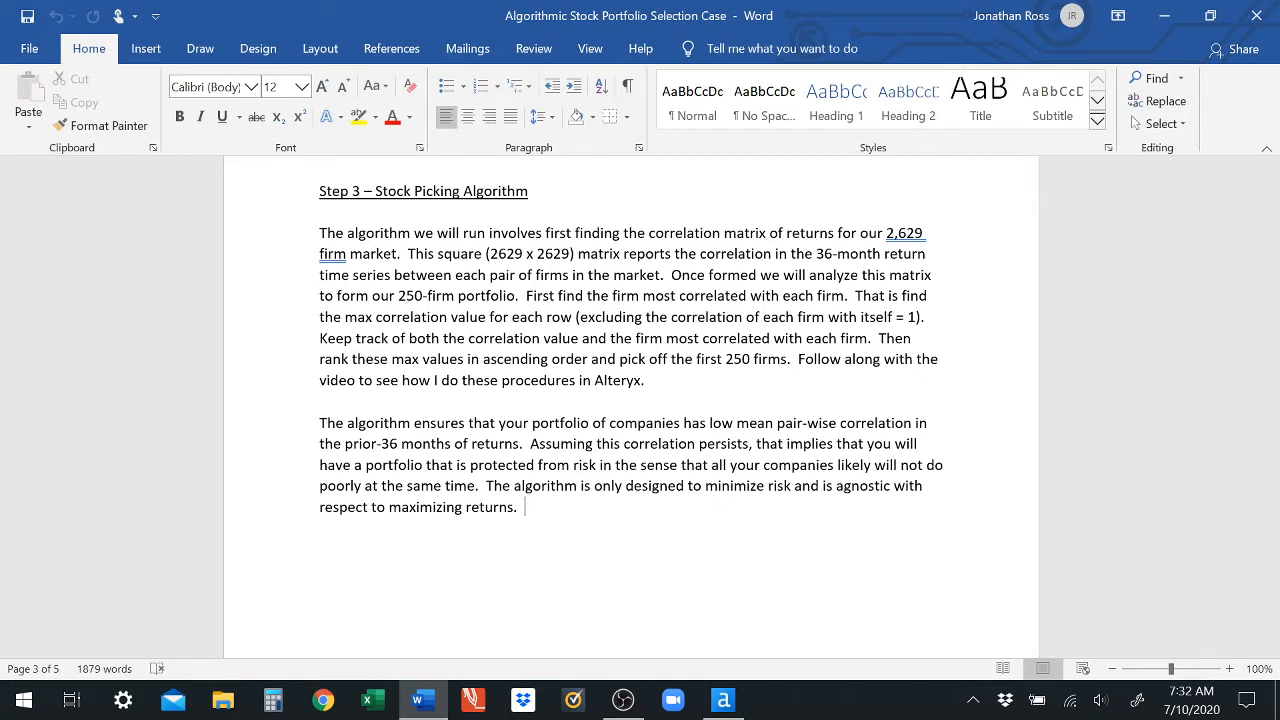
# Switch to Alteryx Designer and connect a Select tool to the last Join's output, excluding the Date, SIC Industry and Ticker fields.
pyautogui.moveTo(735, 700)
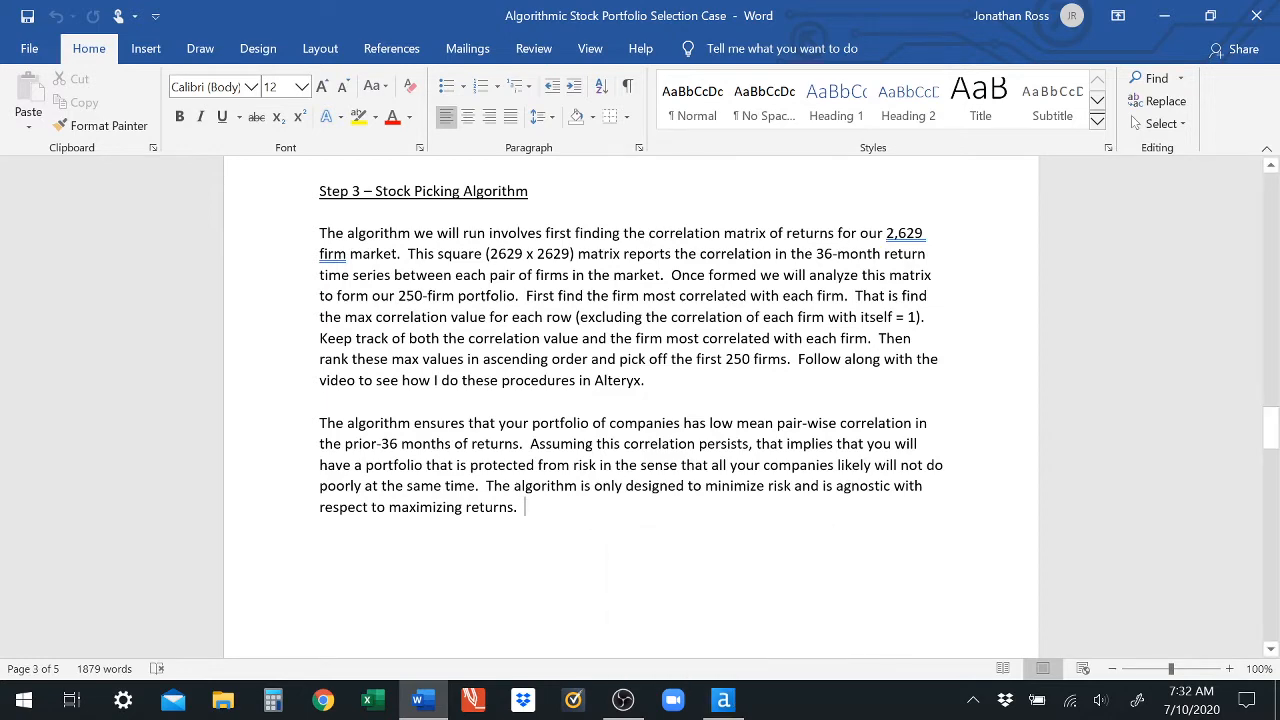
pyautogui.click(723, 700)
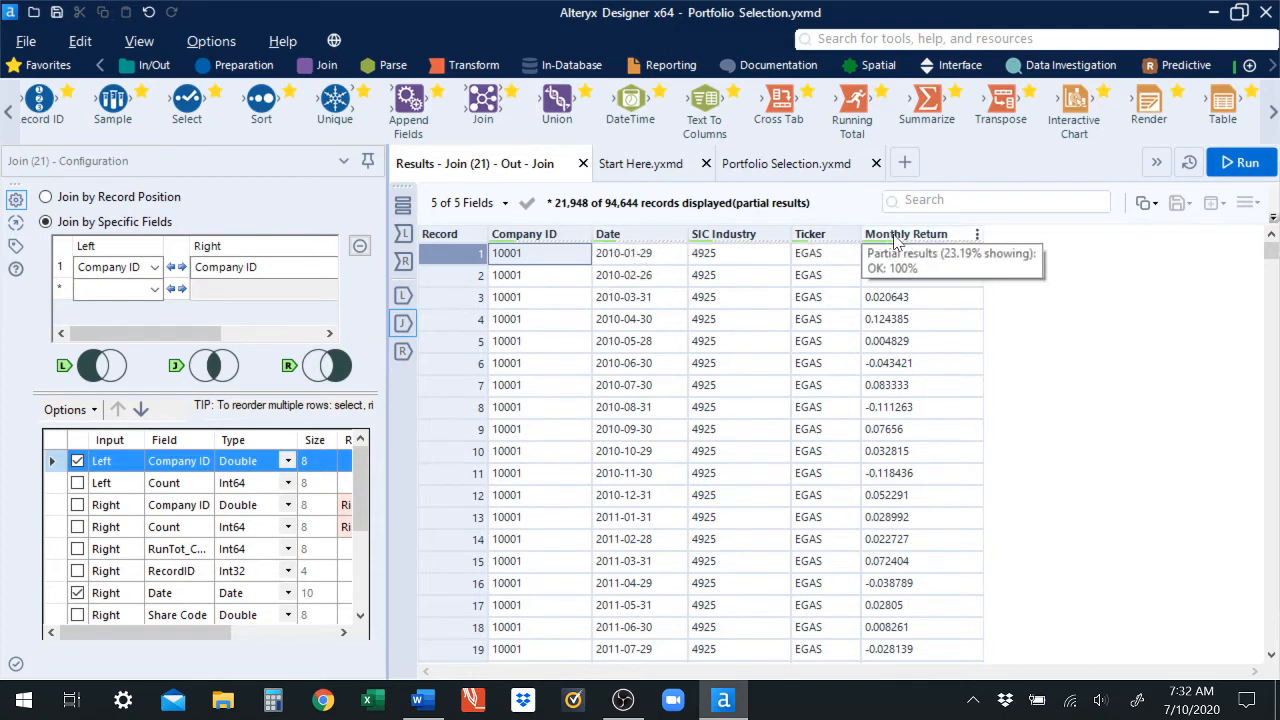
pyautogui.click(770, 168)
pyautogui.moveTo(188, 106); pyautogui.dragTo(908, 337)
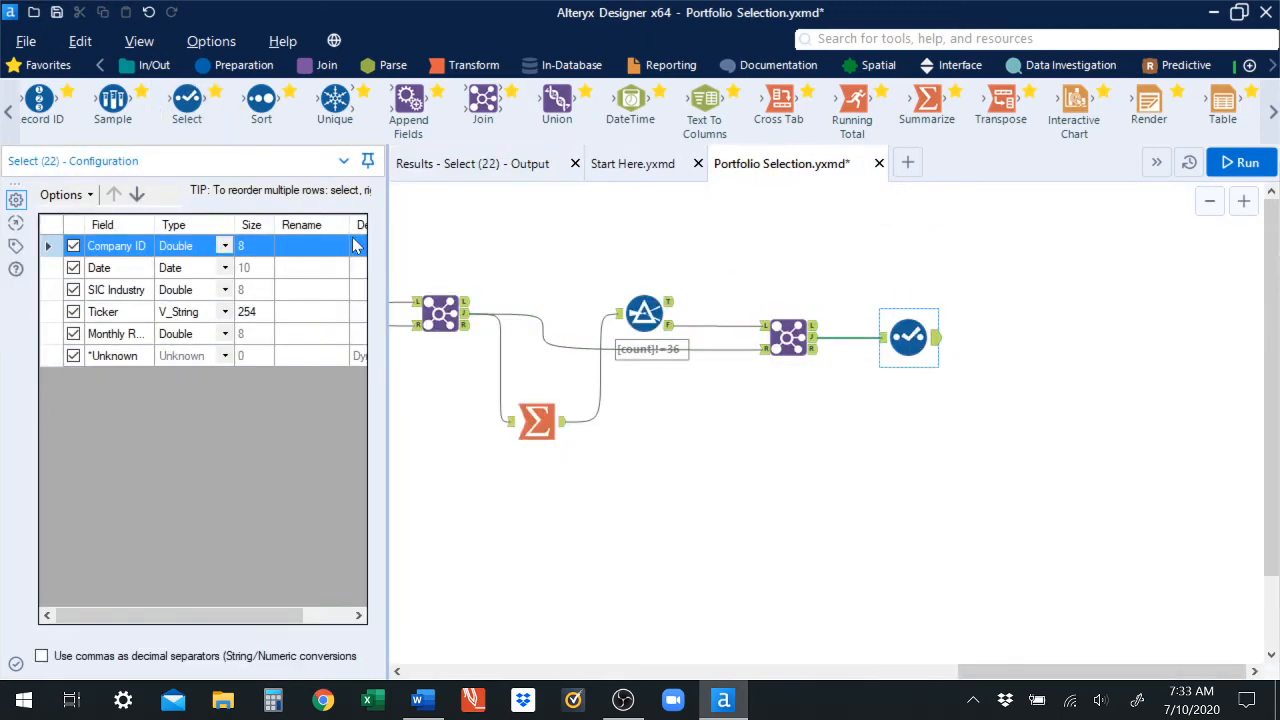
pyautogui.click(73, 267)
pyautogui.click(73, 289)
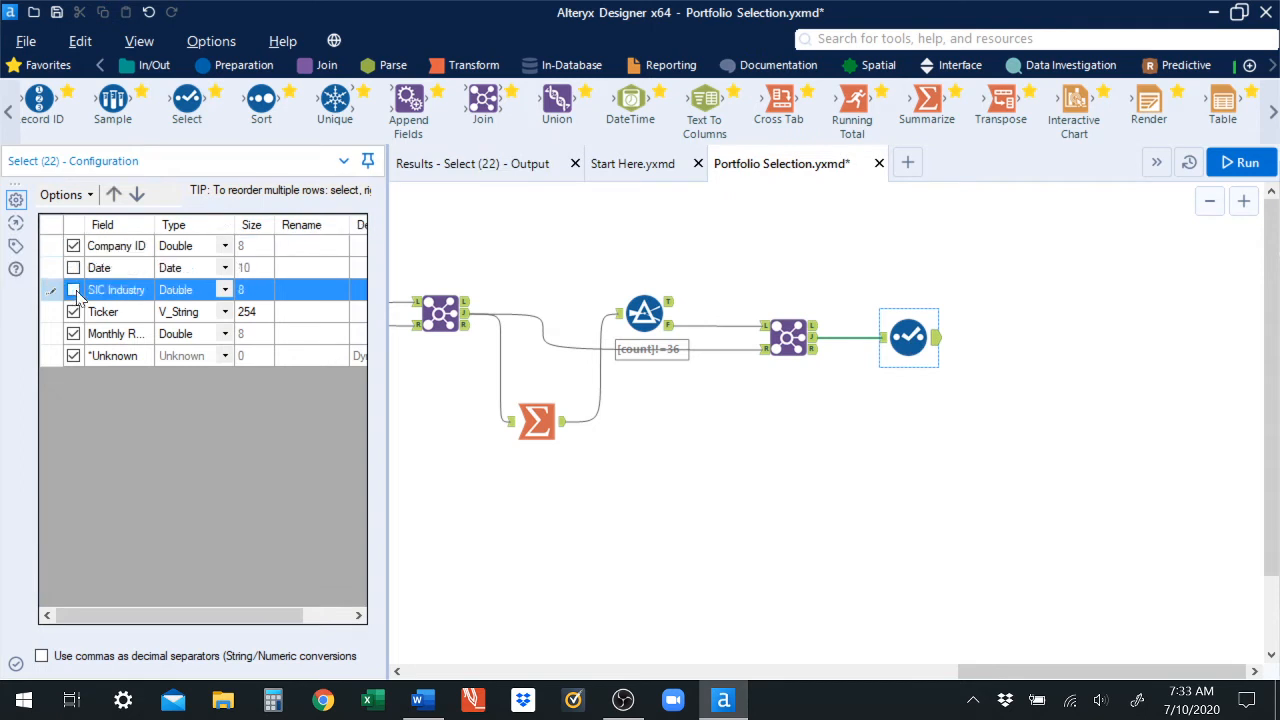
pyautogui.click(73, 311)
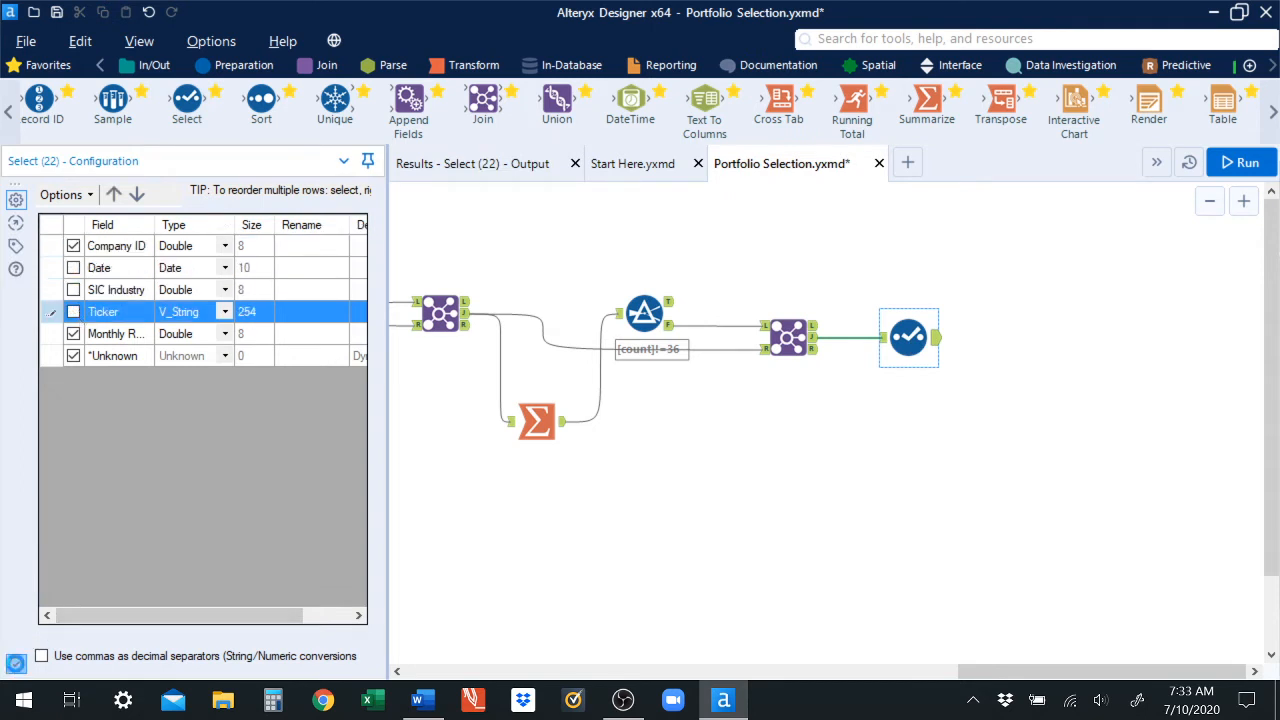
# Run the workflow and open the Select tool's output results.
pyautogui.click(1240, 163)
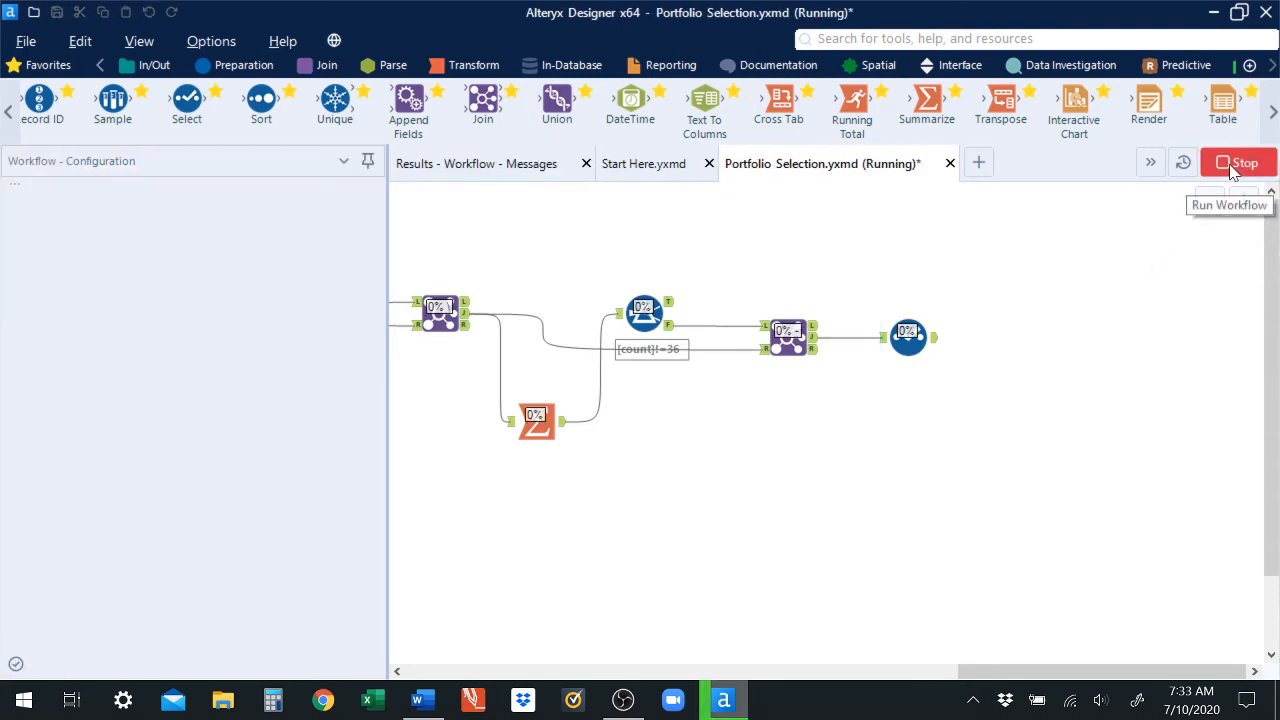
pyautogui.click(943, 346)
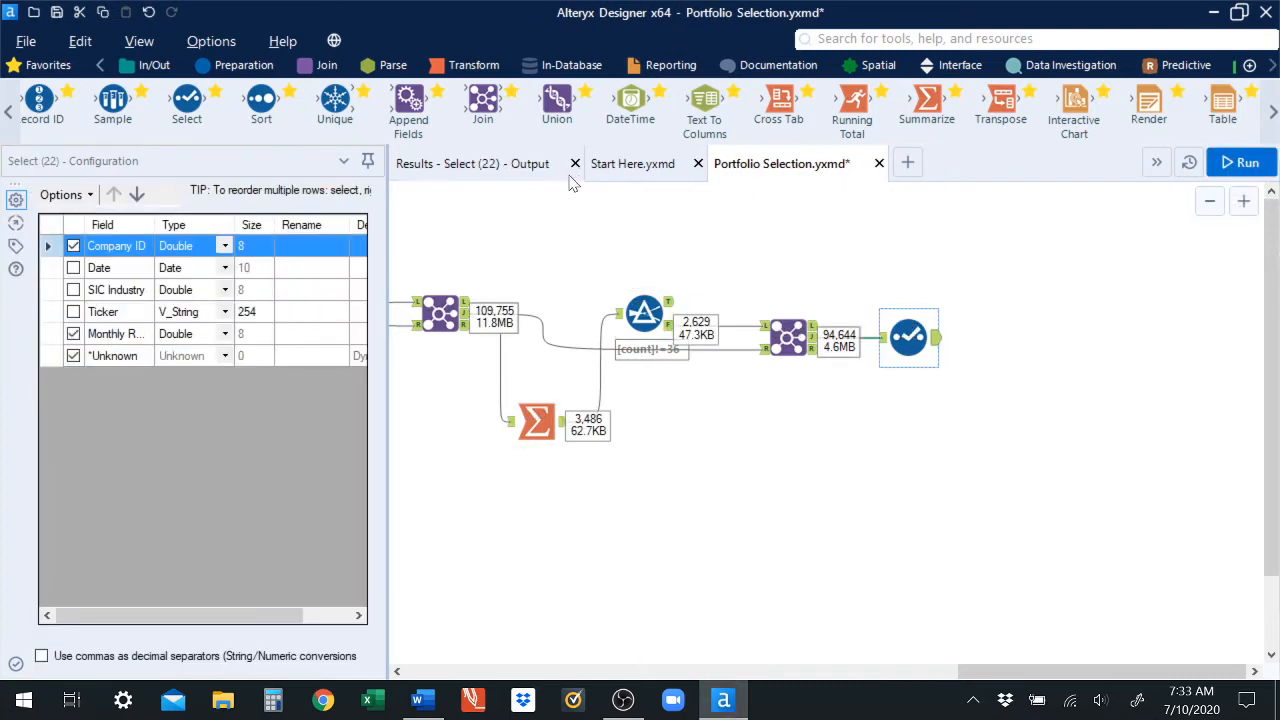
pyautogui.click(544, 170)
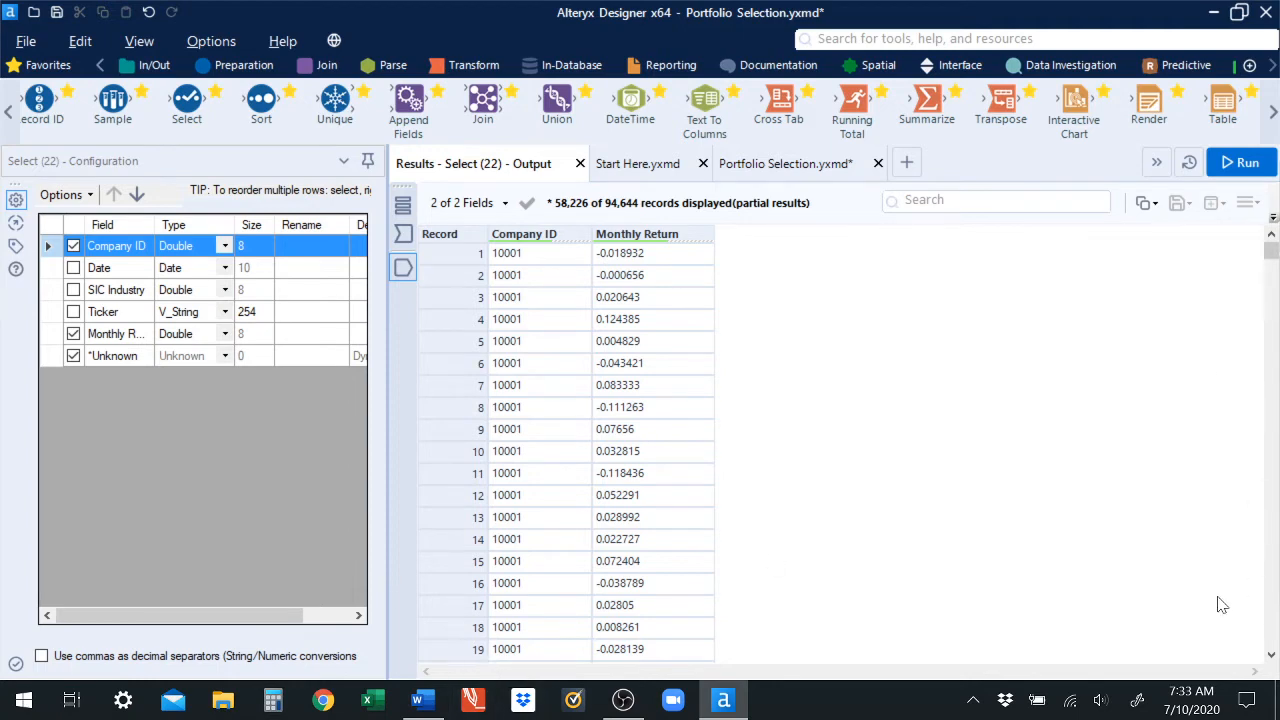
# Examine how the monthly returns are stacked by Company ID, going down to where the first company's records end.
pyautogui.click(547, 612)
pyautogui.press('Down')
pyautogui.press('Down')
pyautogui.press('Down')
pyautogui.press('Down')
pyautogui.press('Down')
pyautogui.press('Down')
pyautogui.press('Down')
pyautogui.press('Down')
pyautogui.press('Down')
pyautogui.press('Down')
pyautogui.press('Down')
pyautogui.press('Down')
pyautogui.press('Down')
pyautogui.press('Down')
pyautogui.press('Down')
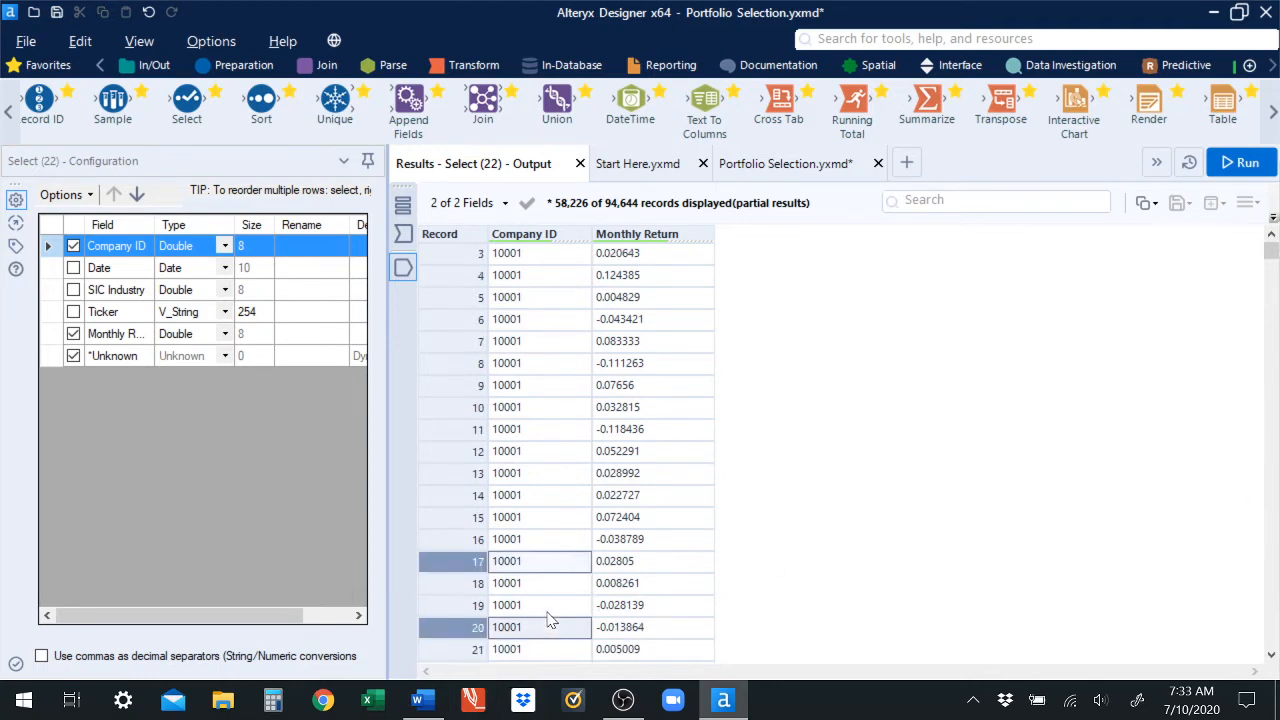
pyautogui.press('Down')
pyautogui.press('Down')
pyautogui.press('Down')
pyautogui.press('Down')
pyautogui.press('Down')
pyautogui.press('Down')
pyautogui.press('Down')
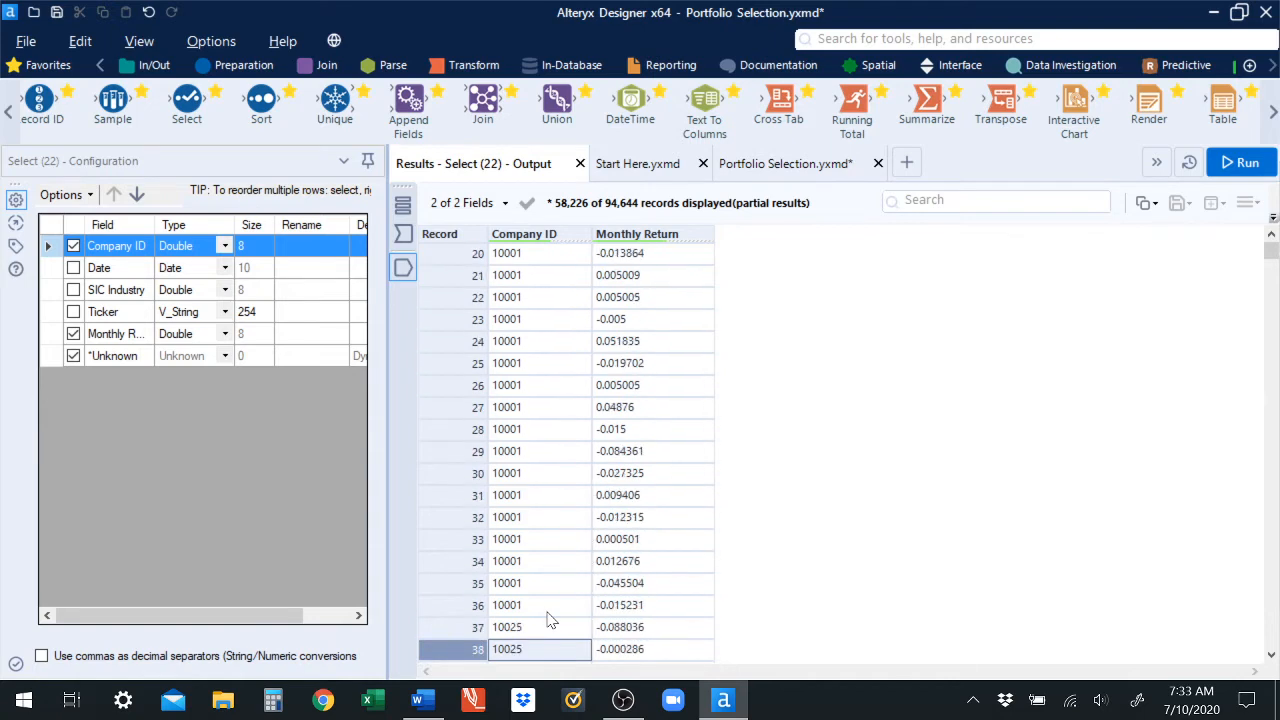
pyautogui.press('Up')
pyautogui.press('Up')
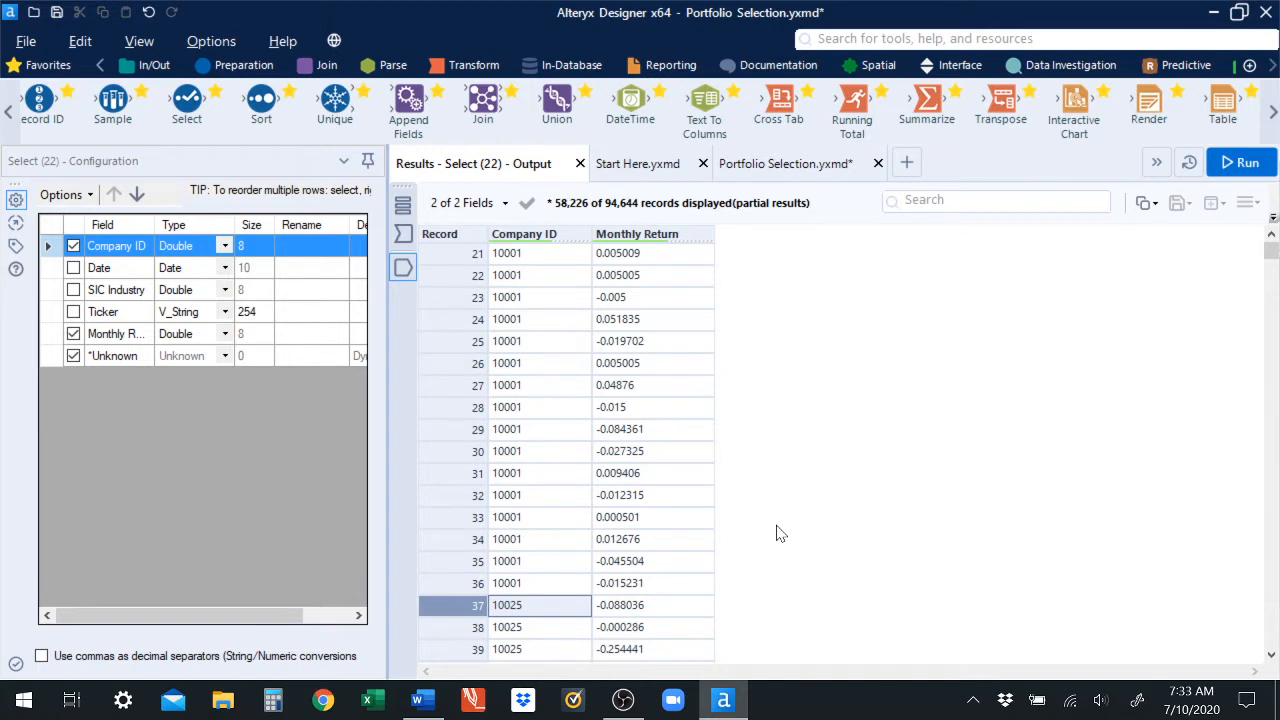
pyautogui.click(765, 168)
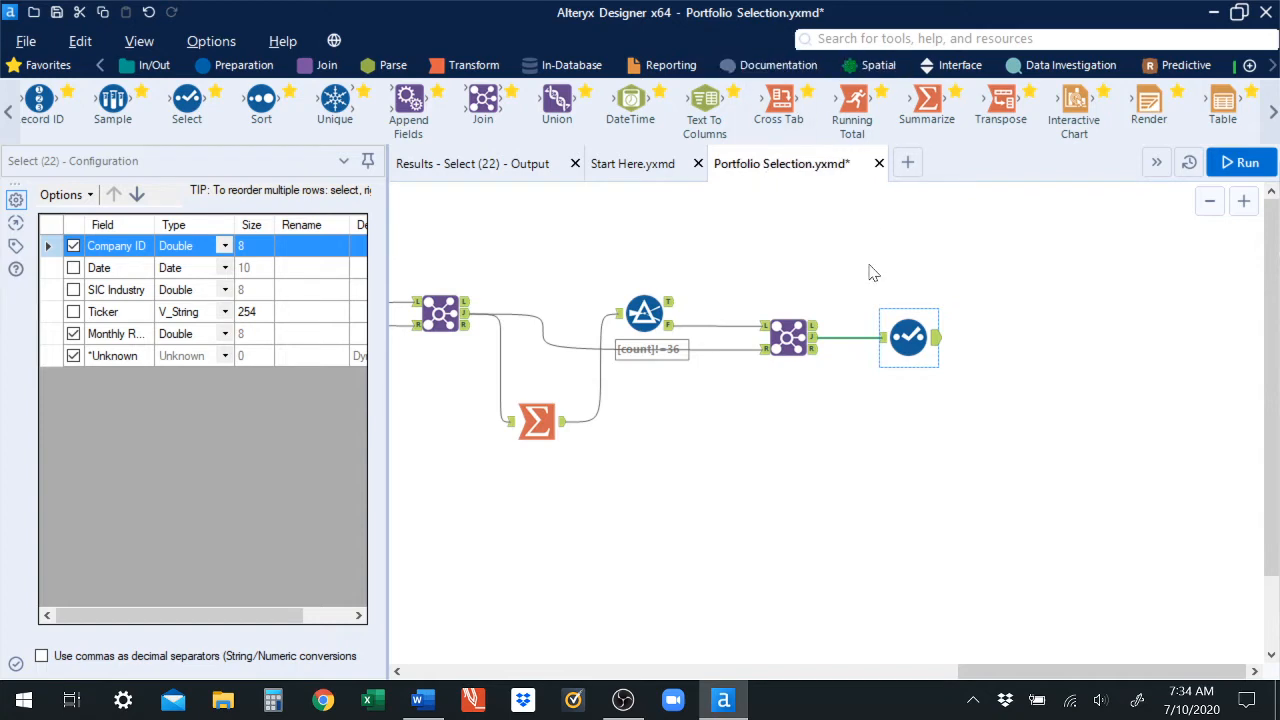
pyautogui.click(464, 166)
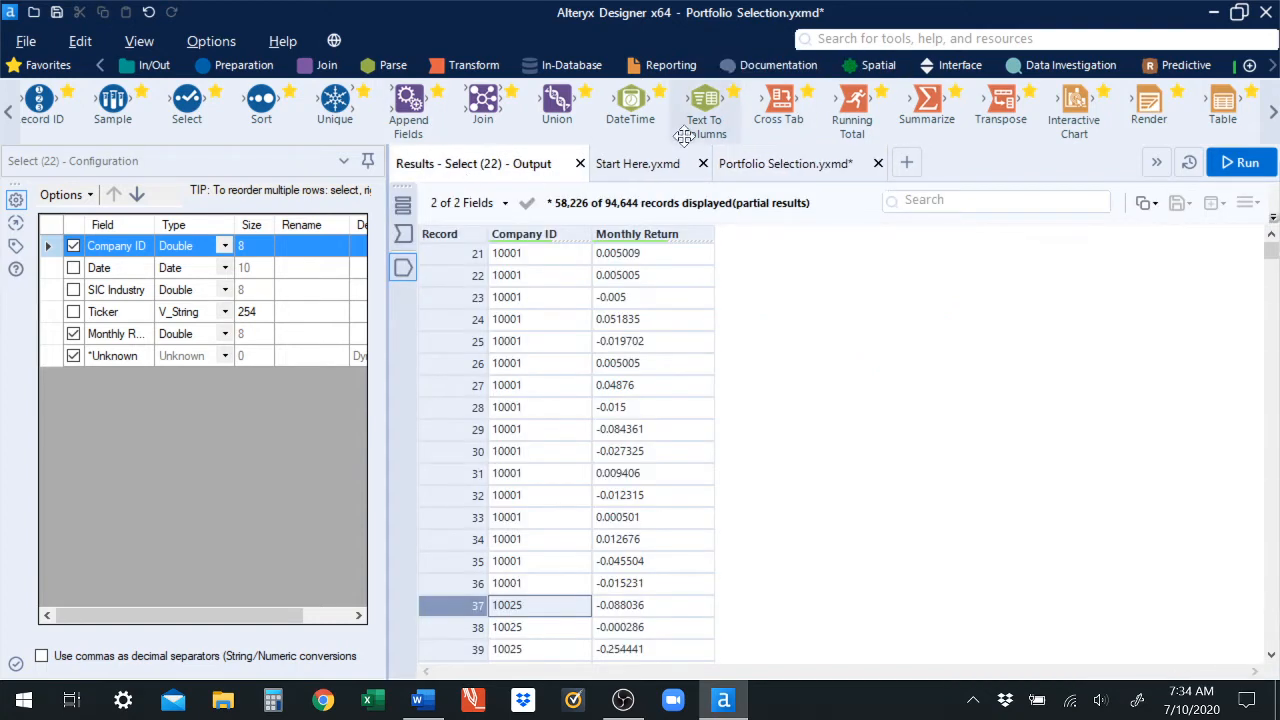
# Try a Cross Tab tool after Select, grouped by Company ID, with Company ID as column headers and Monthly Return values summed.
pyautogui.click(752, 167)
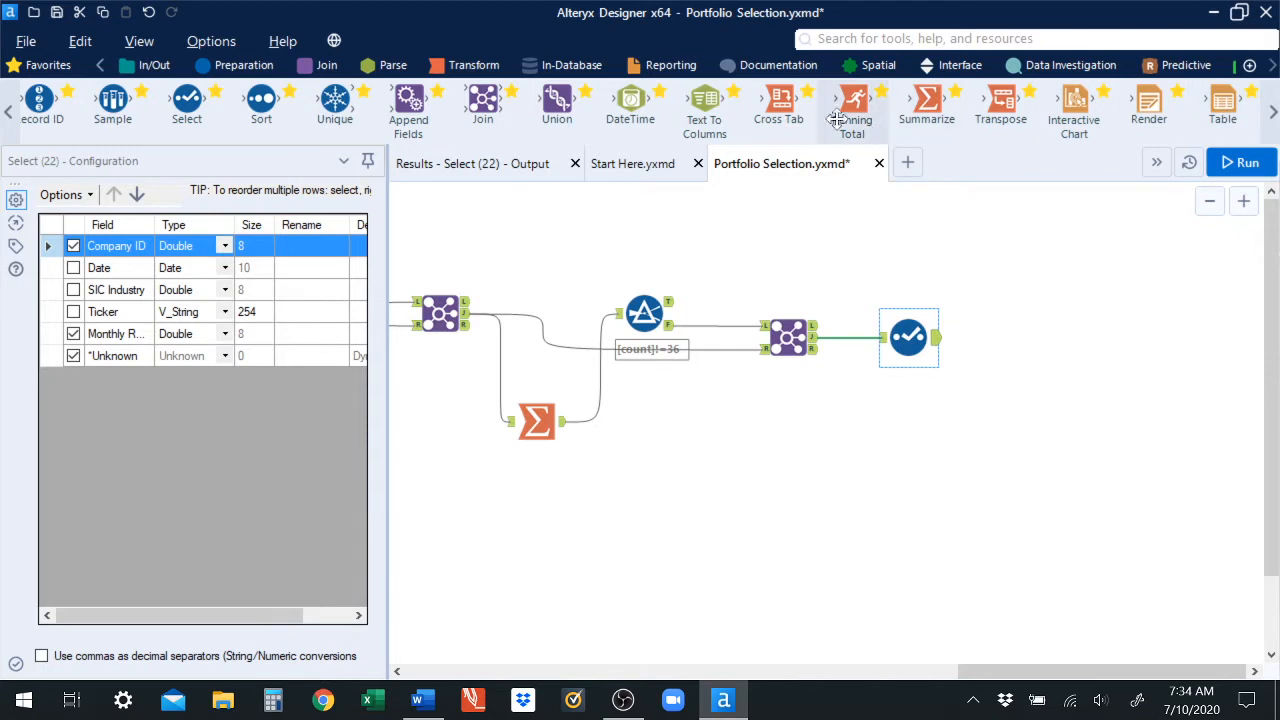
pyautogui.moveTo(782, 105); pyautogui.dragTo(1016, 338)
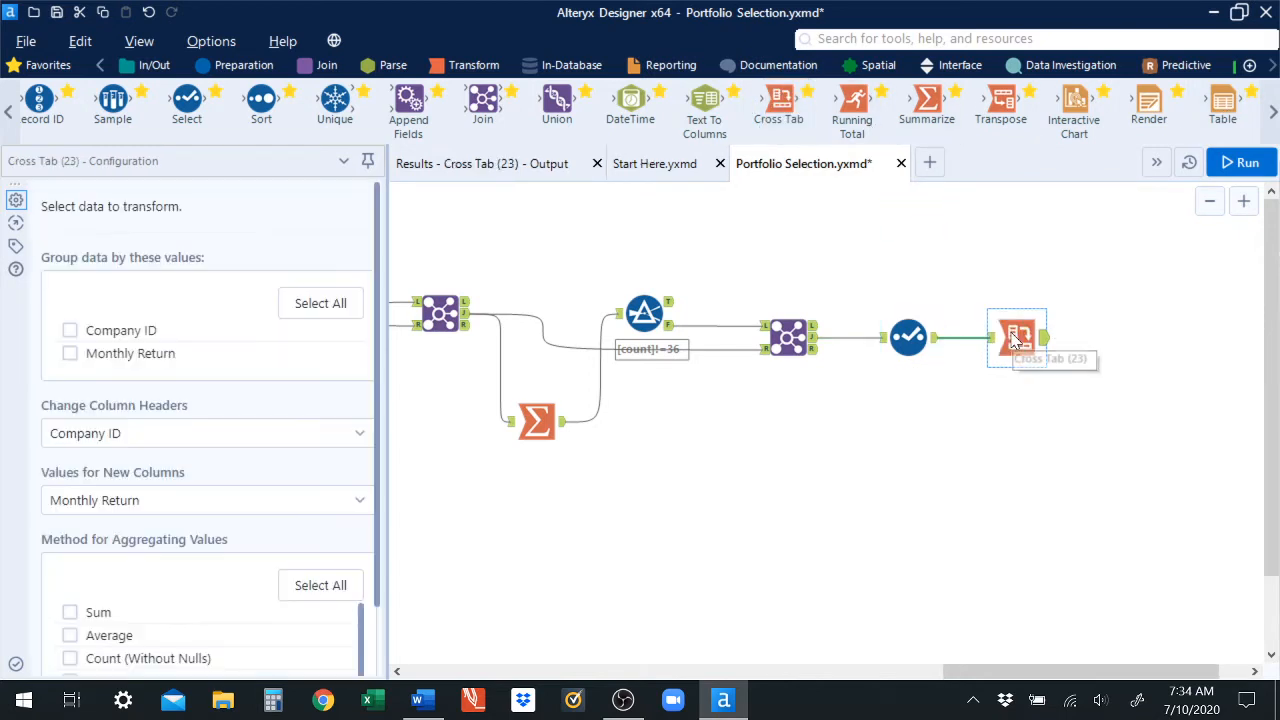
pyautogui.click(70, 335)
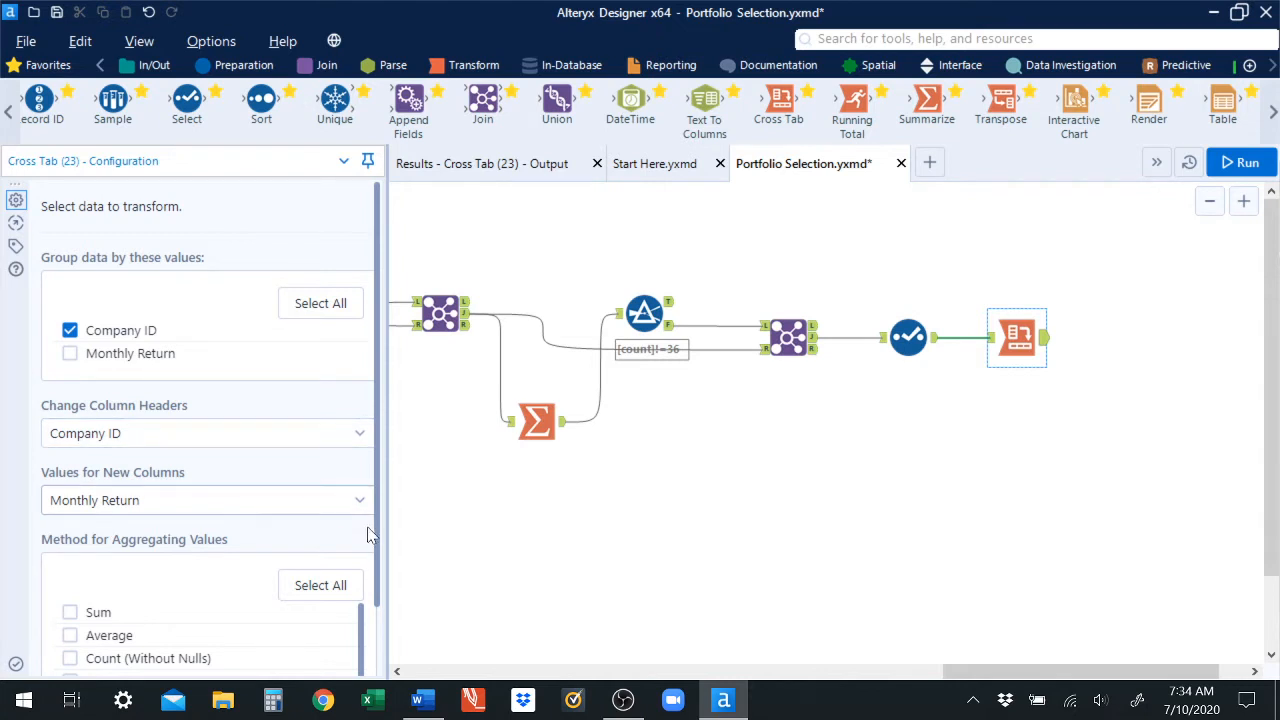
pyautogui.scroll(-2, 378, 563)
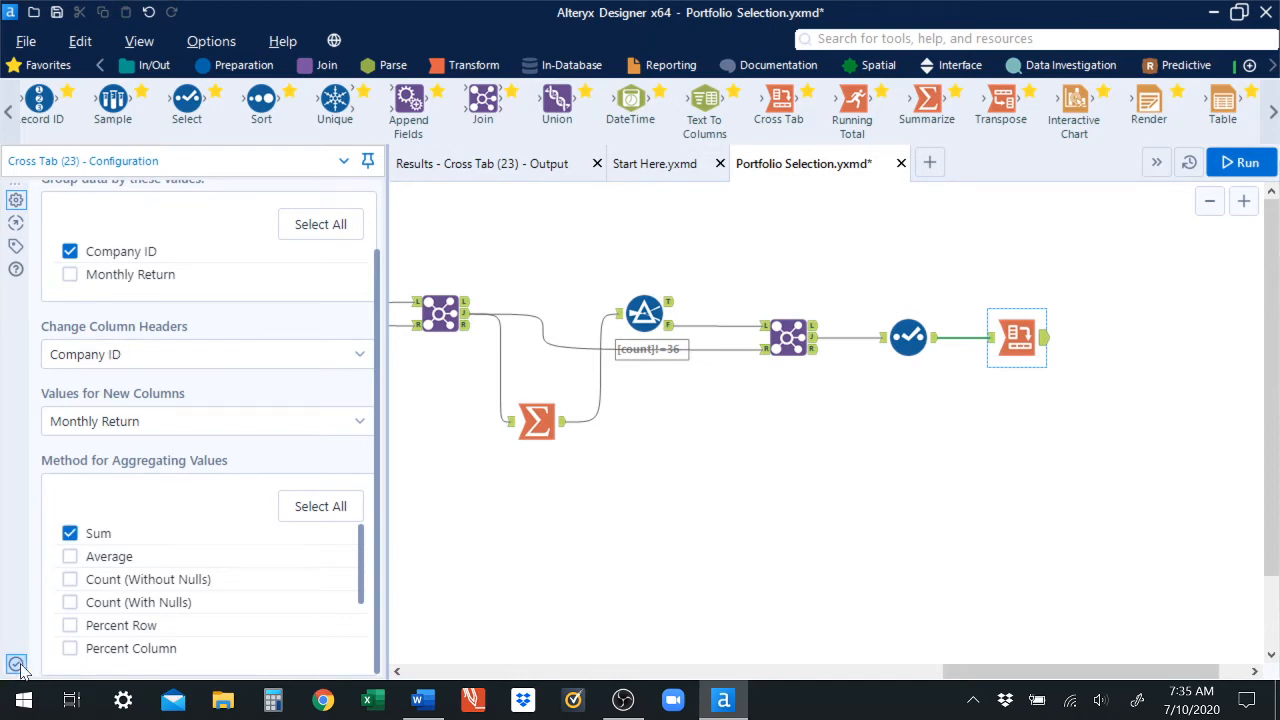
# Run the workflow and inspect the Cross Tab tool's output table.
pyautogui.click(1240, 164)
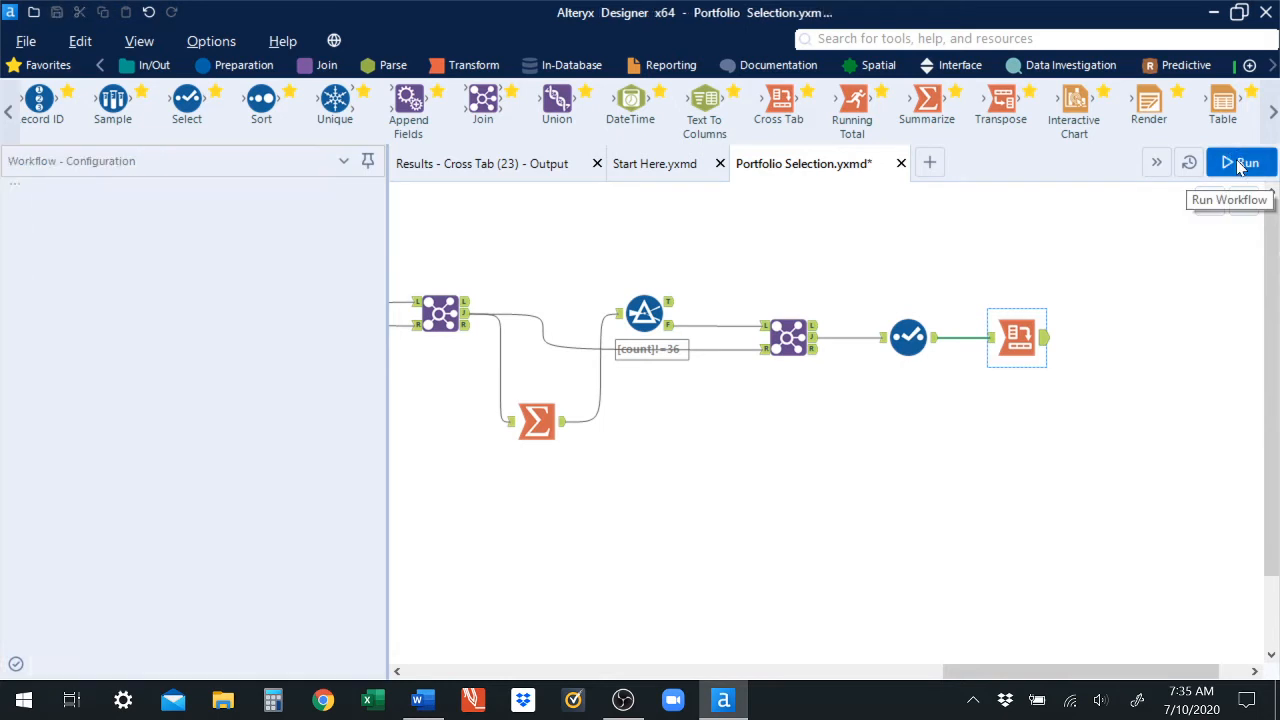
pyautogui.click(1047, 345)
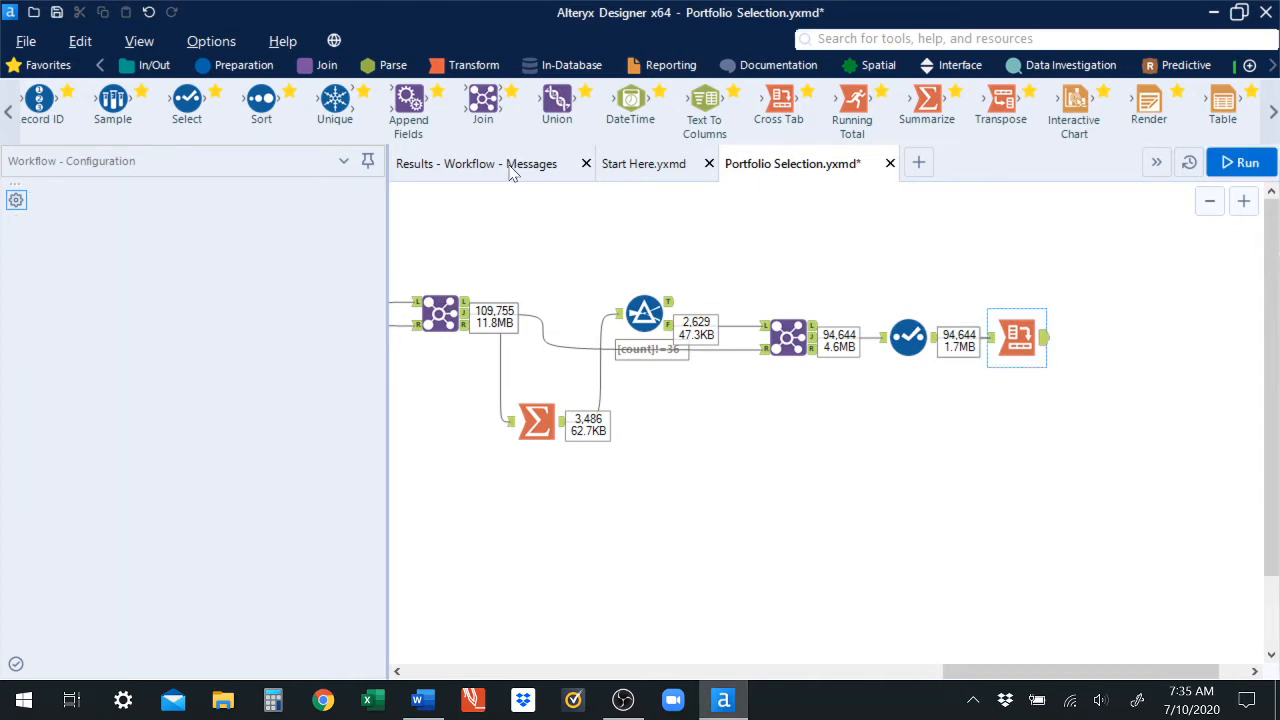
pyautogui.click(1046, 344)
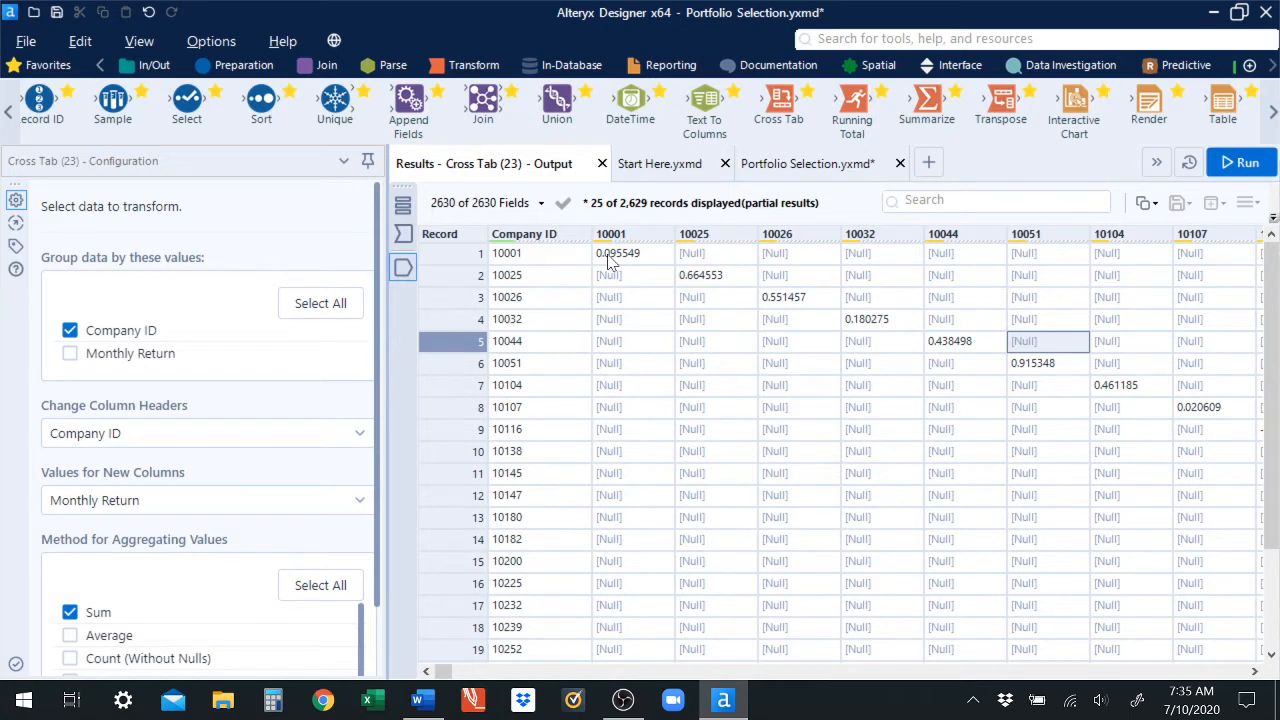
# Delete the Cross Tab tool from the end of the workflow.
pyautogui.click(760, 165)
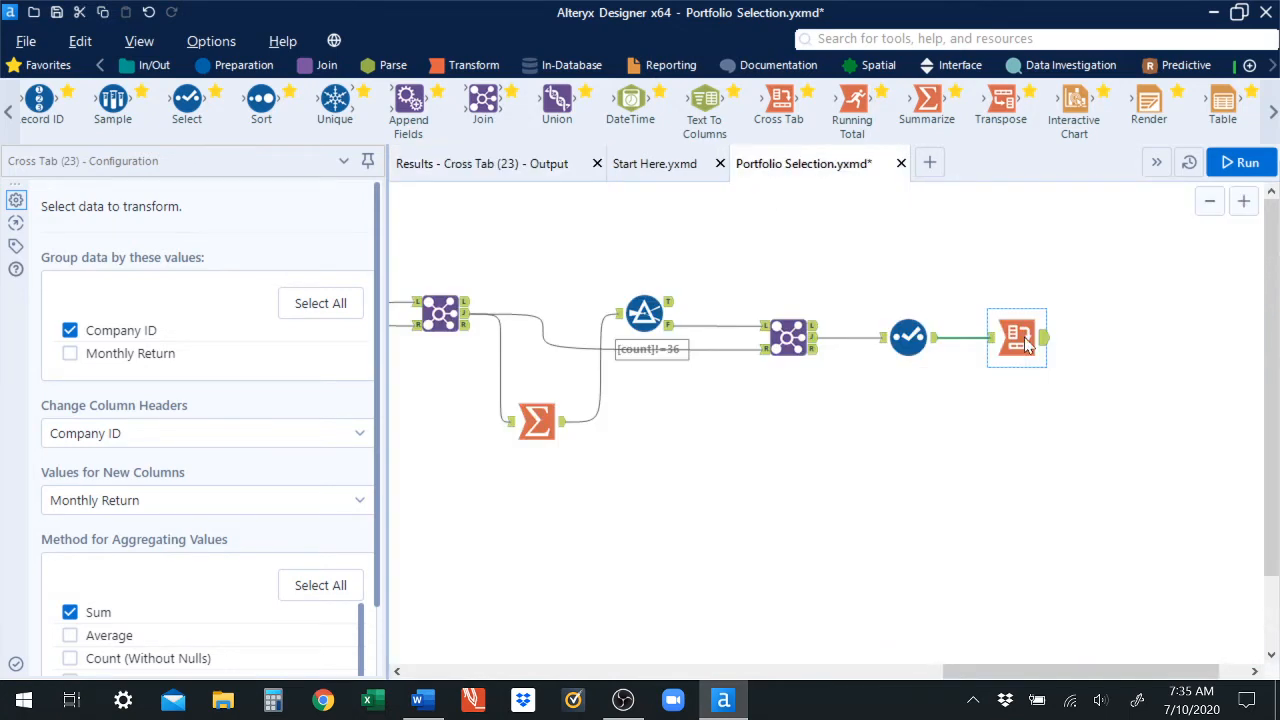
pyautogui.press('Delete')
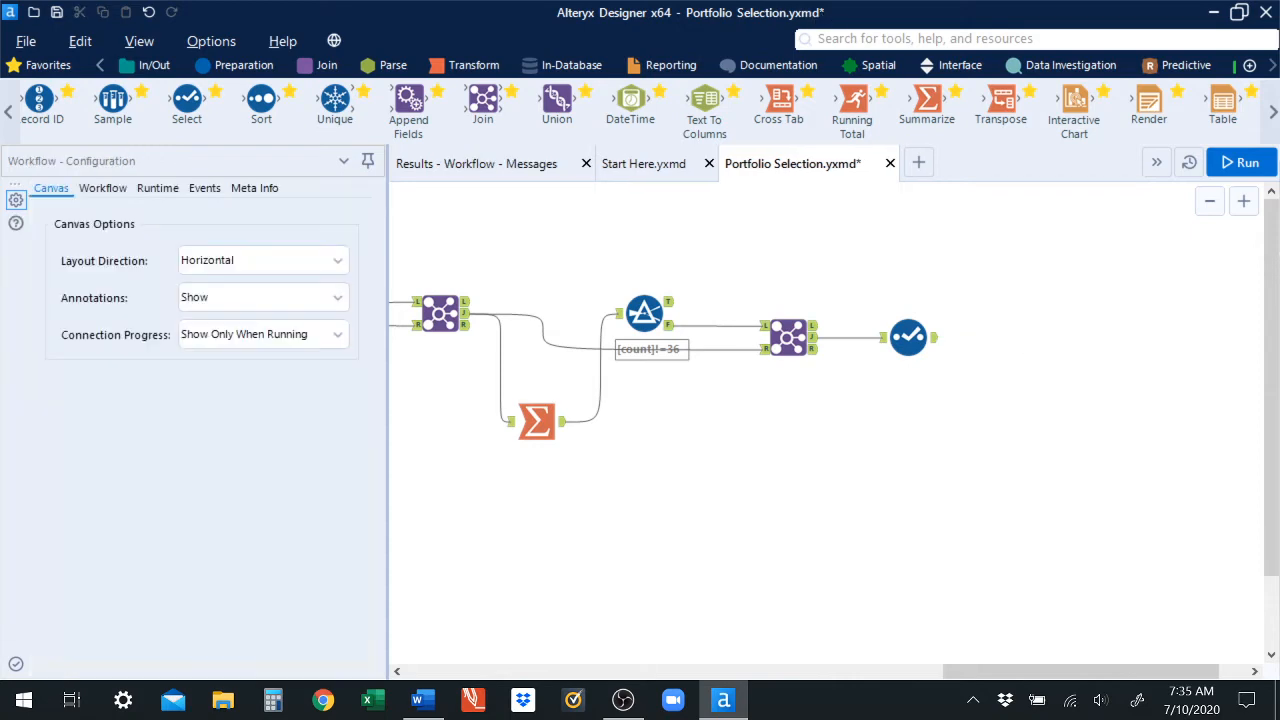
# Search for the Make Columns tool and add it to the end of the workflow, connected to the Select tool.
pyautogui.click(900, 39)
pyautogui.write('M')
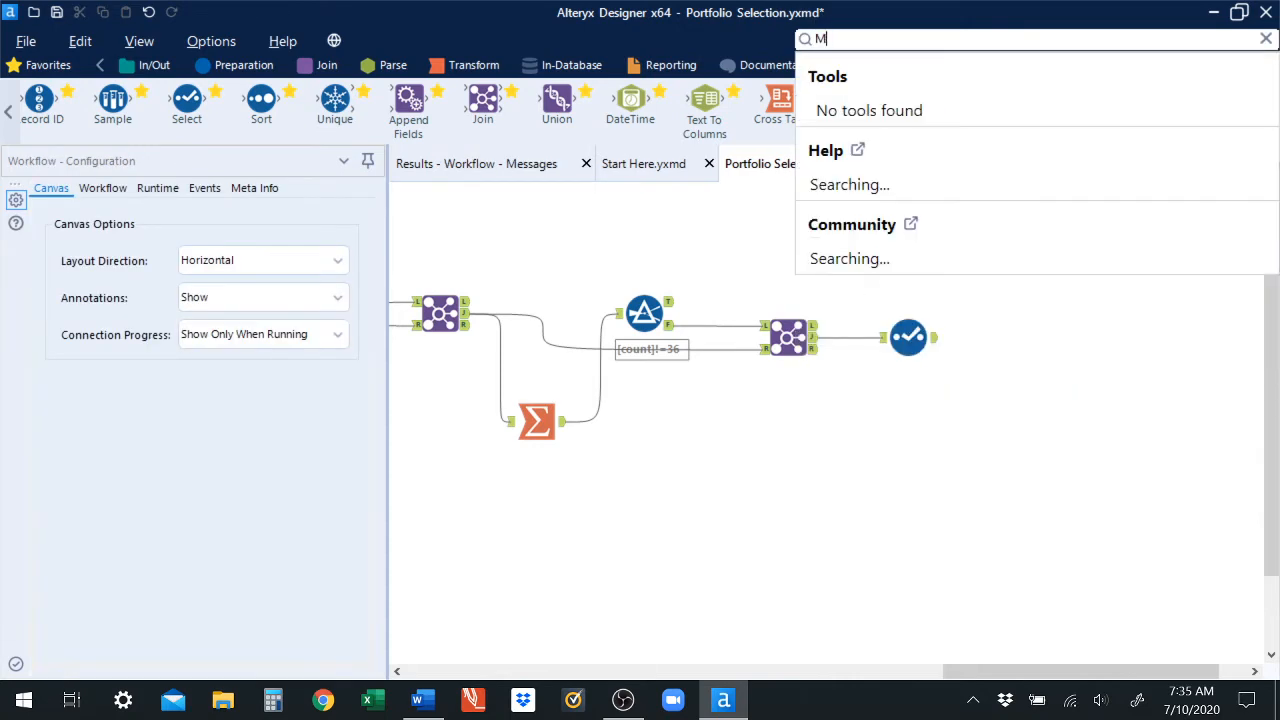
pyautogui.write('keame')
pyautogui.press('BackSpace')
pyautogui.press('BackSpace')
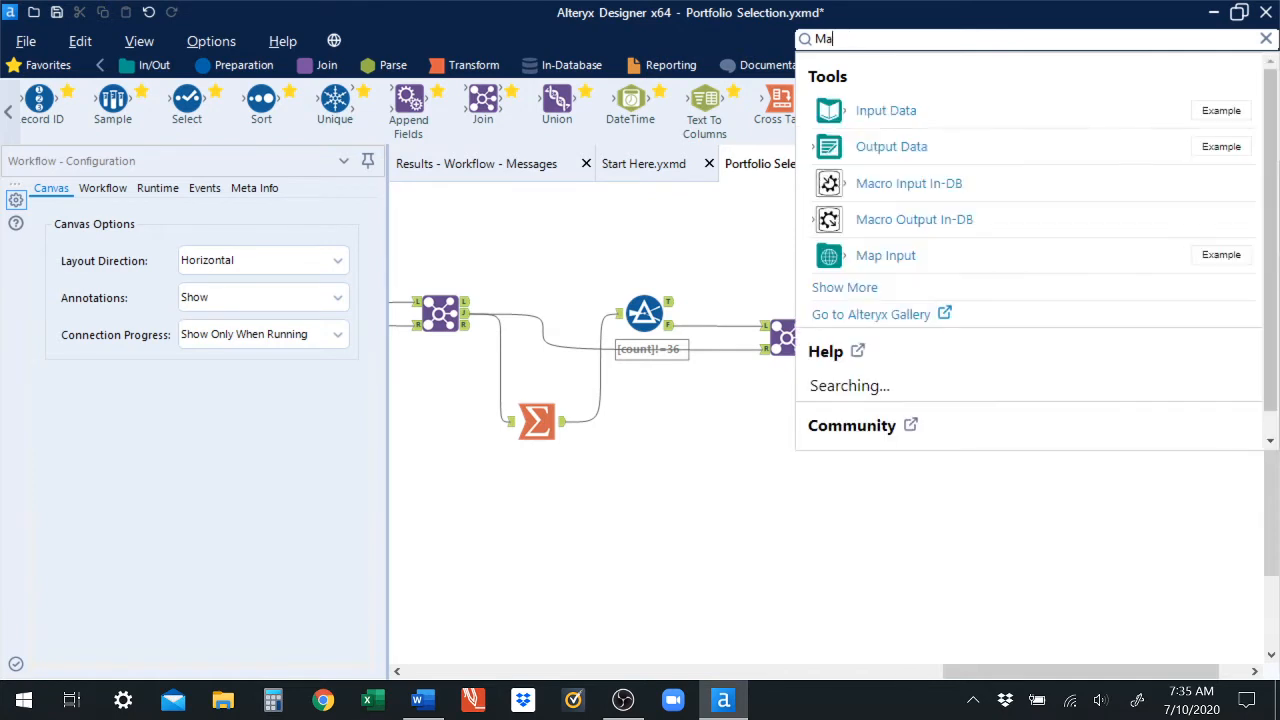
pyautogui.write('ke C')
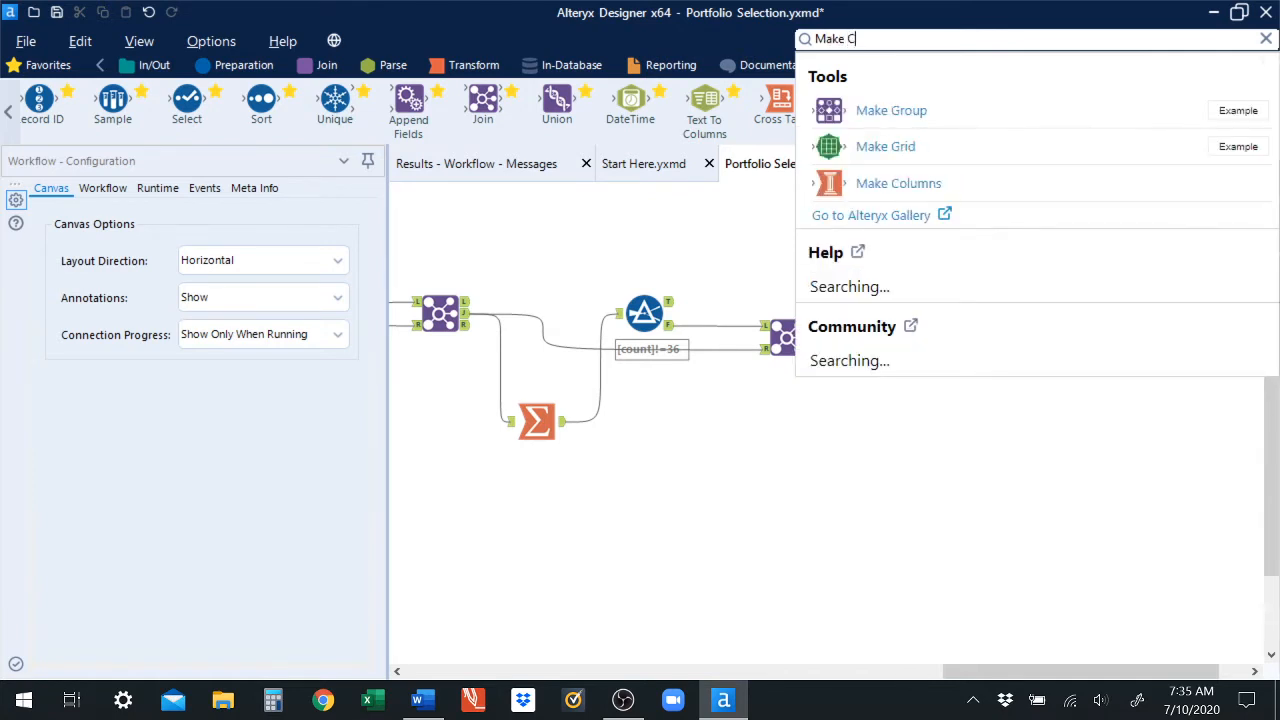
pyautogui.write('olumns')
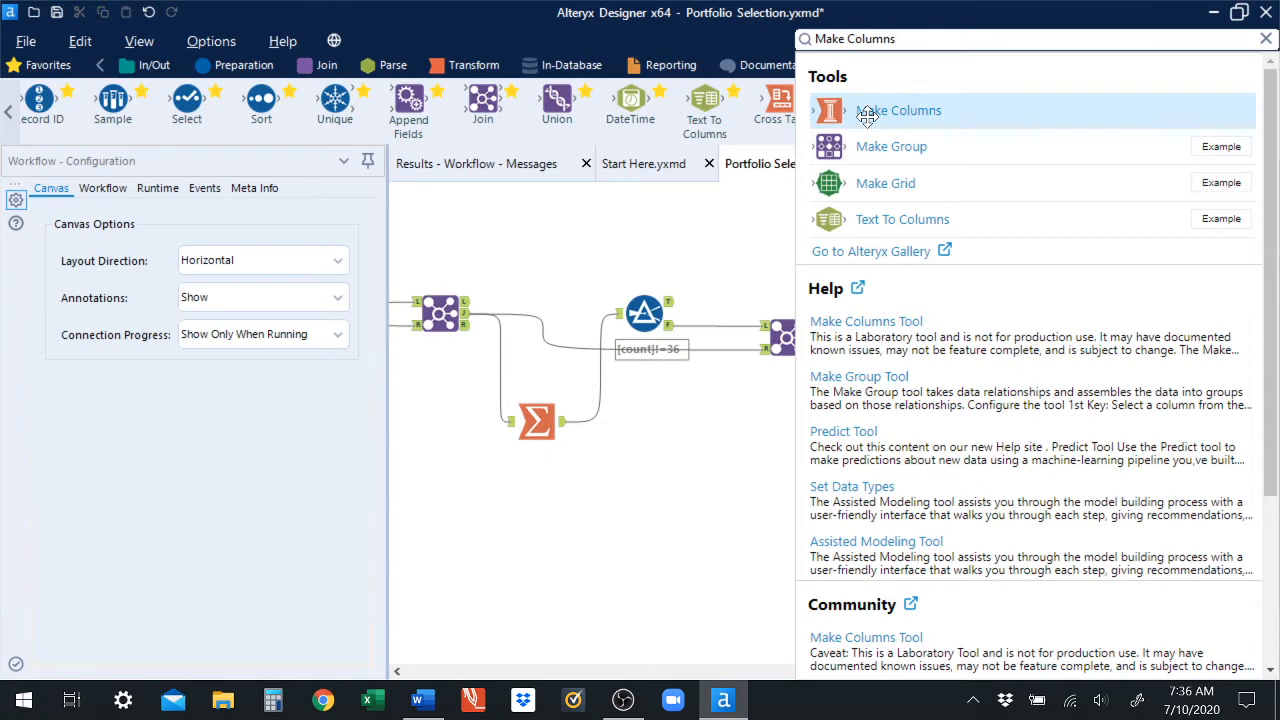
pyautogui.moveTo(867, 115); pyautogui.dragTo(1021, 337)
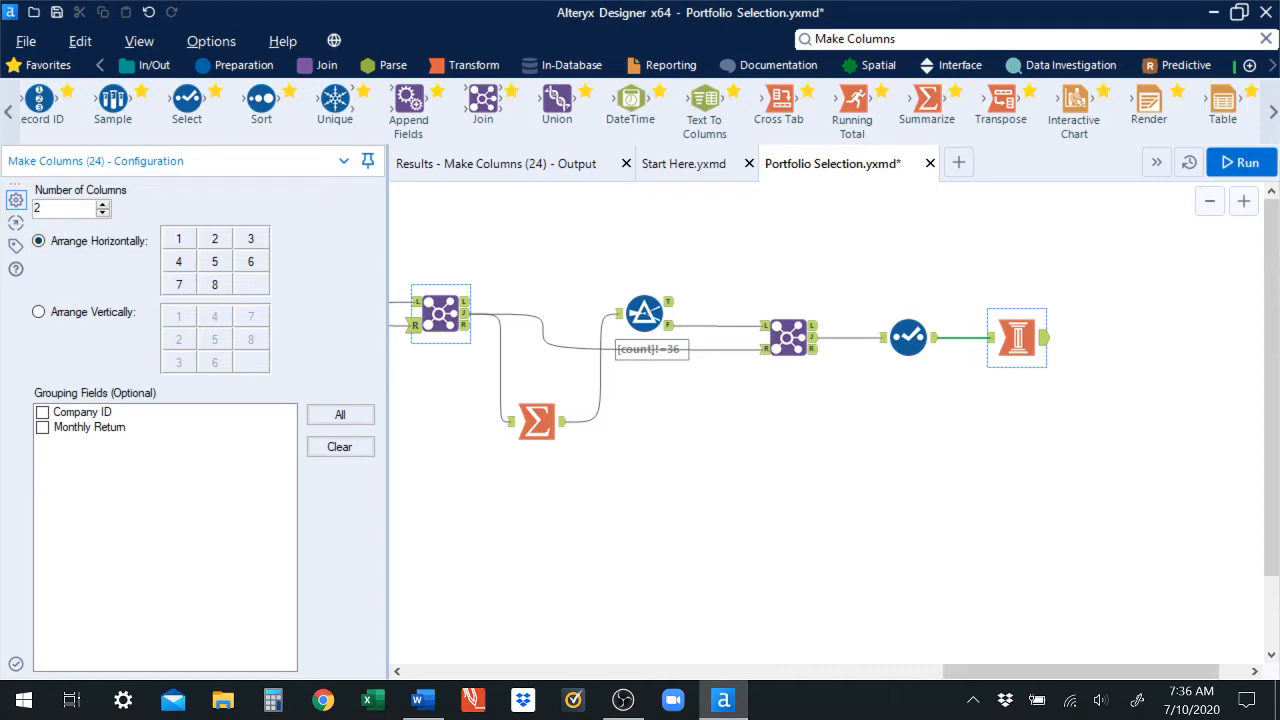
# Configure Make Columns to arrange the data horizontally in 36 columns, grouped by Company ID.
pyautogui.press('BackSpace')
pyautogui.write('36')
pyautogui.click(42, 412)
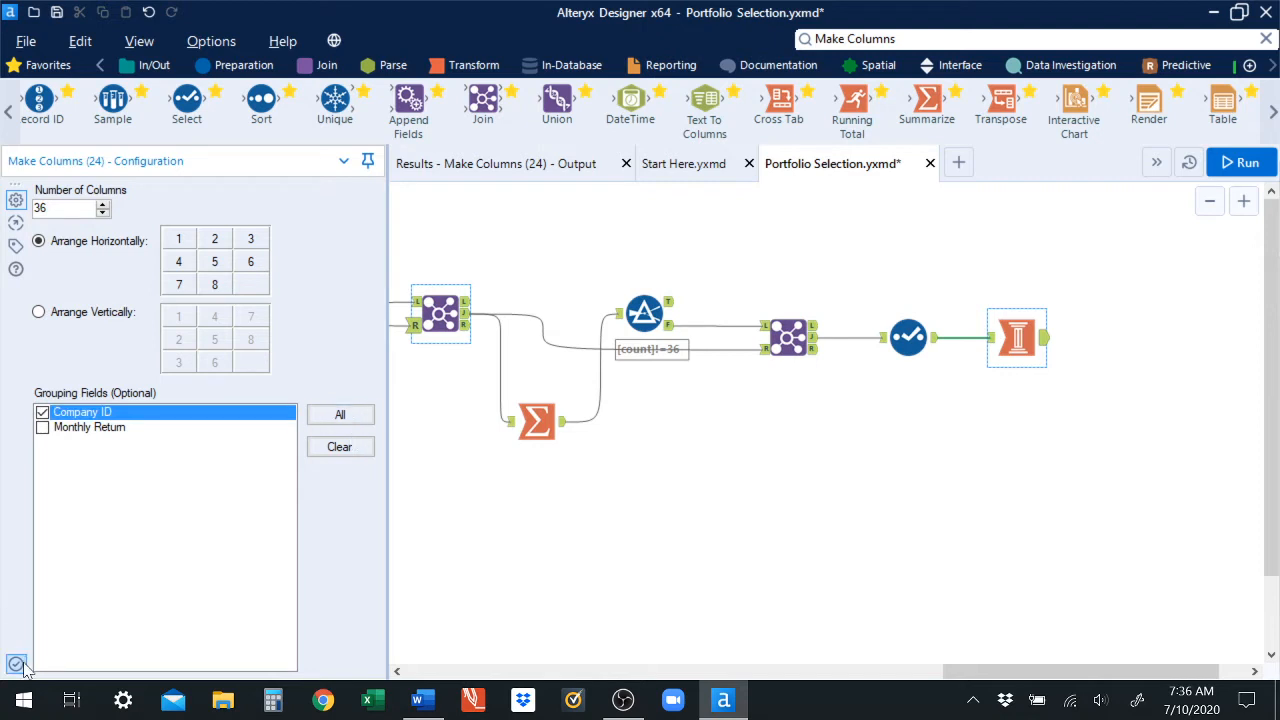
# Run the workflow and inspect the Make Columns tool's output table.
pyautogui.click(1247, 165)
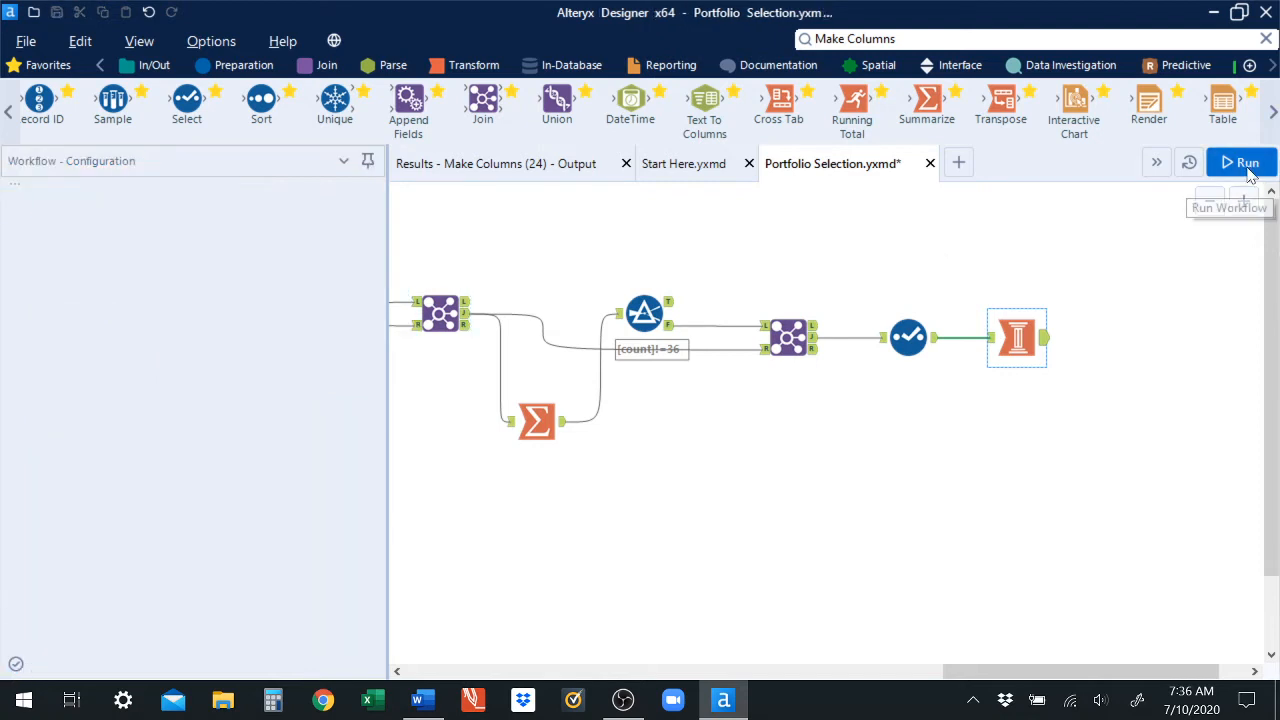
pyautogui.click(1043, 342)
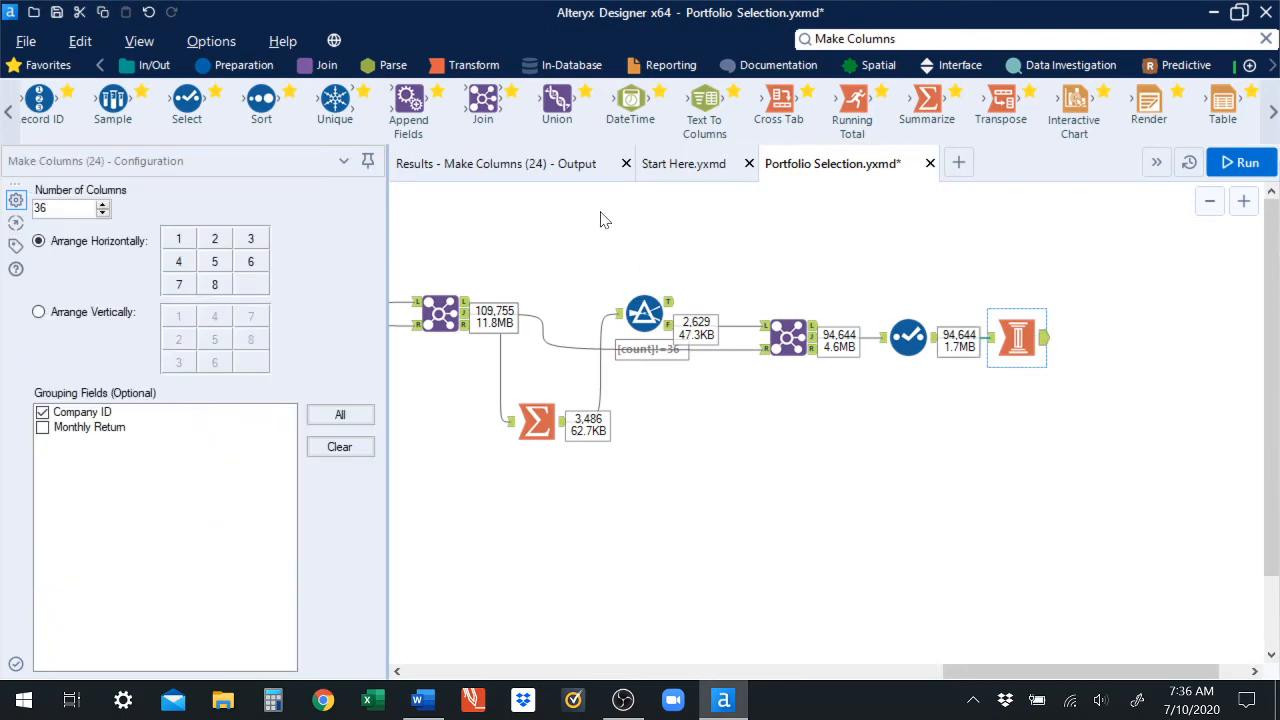
pyautogui.click(541, 166)
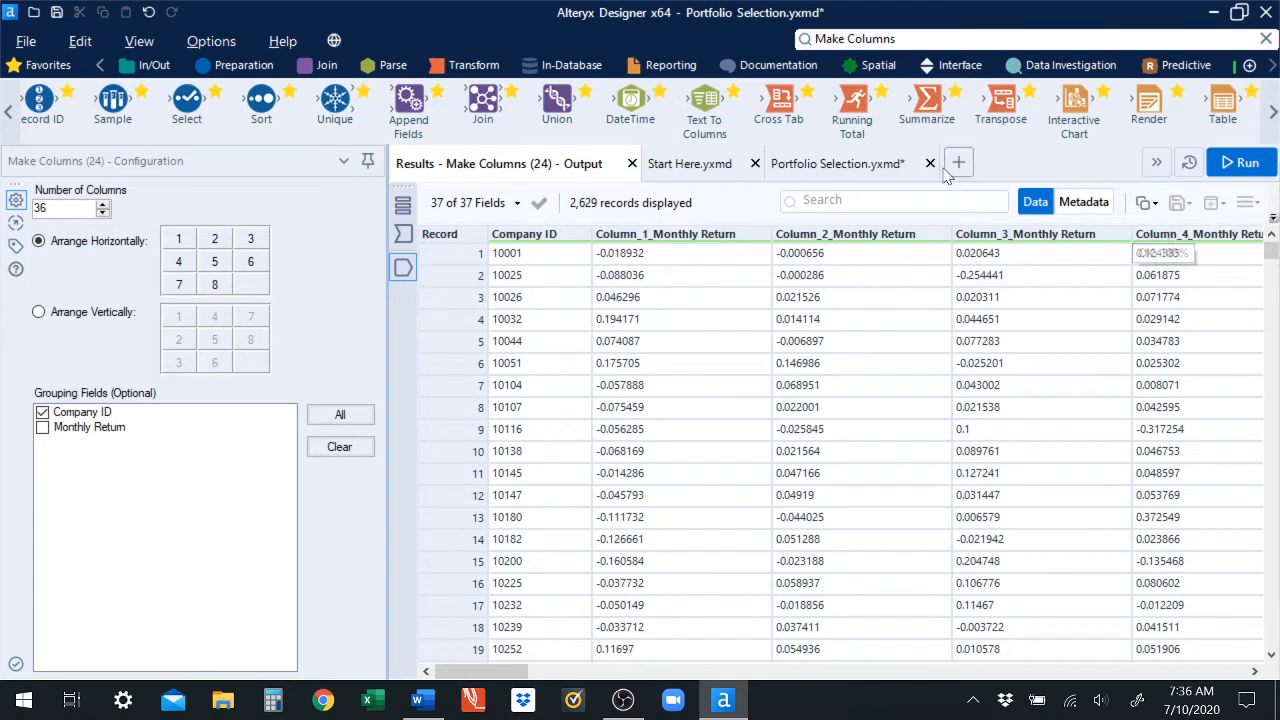
pyautogui.click(868, 165)
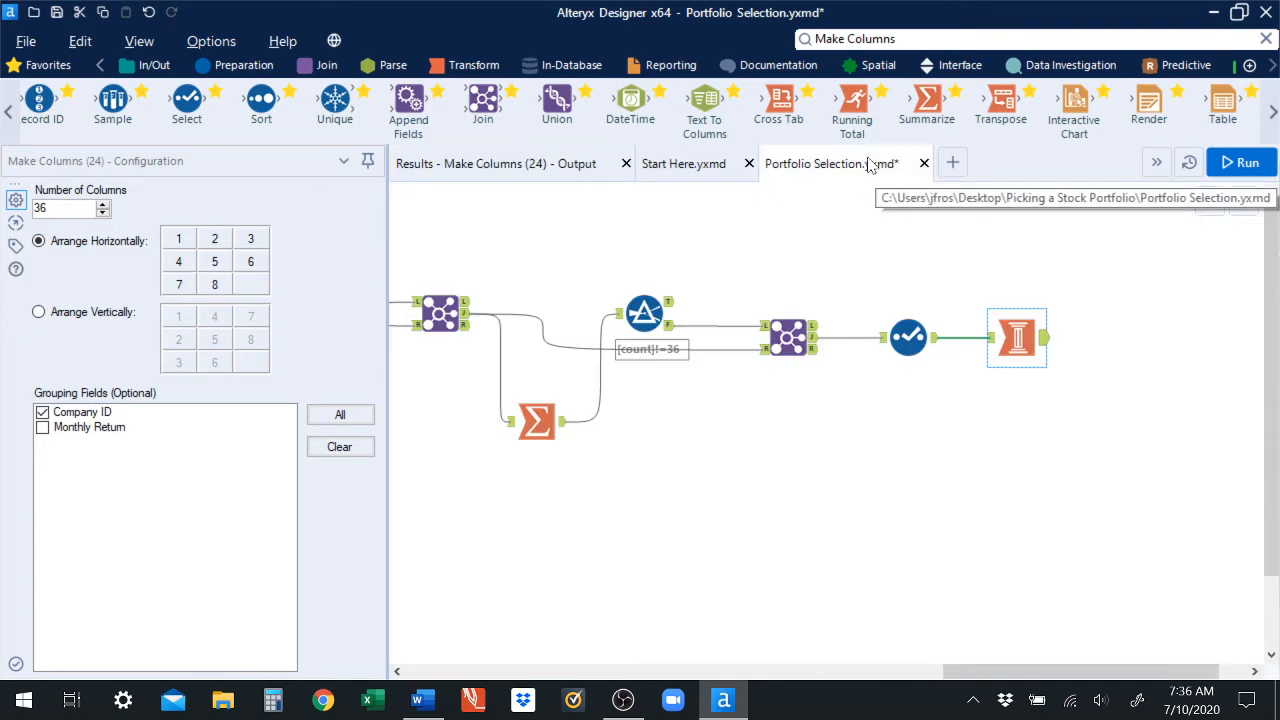
pyautogui.click(543, 166)
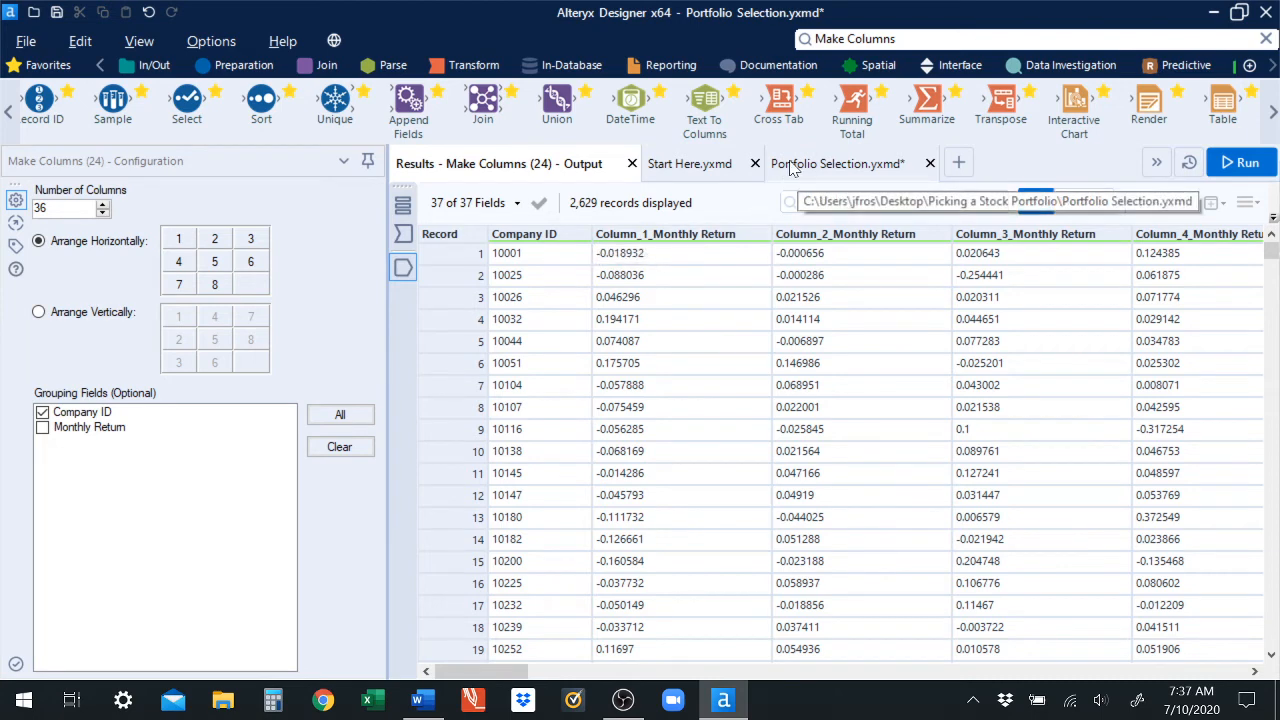
# Add a Transpose tool after Make Columns, with Company ID as the key column and the Monthly Return columns as data columns.
pyautogui.click(880, 168)
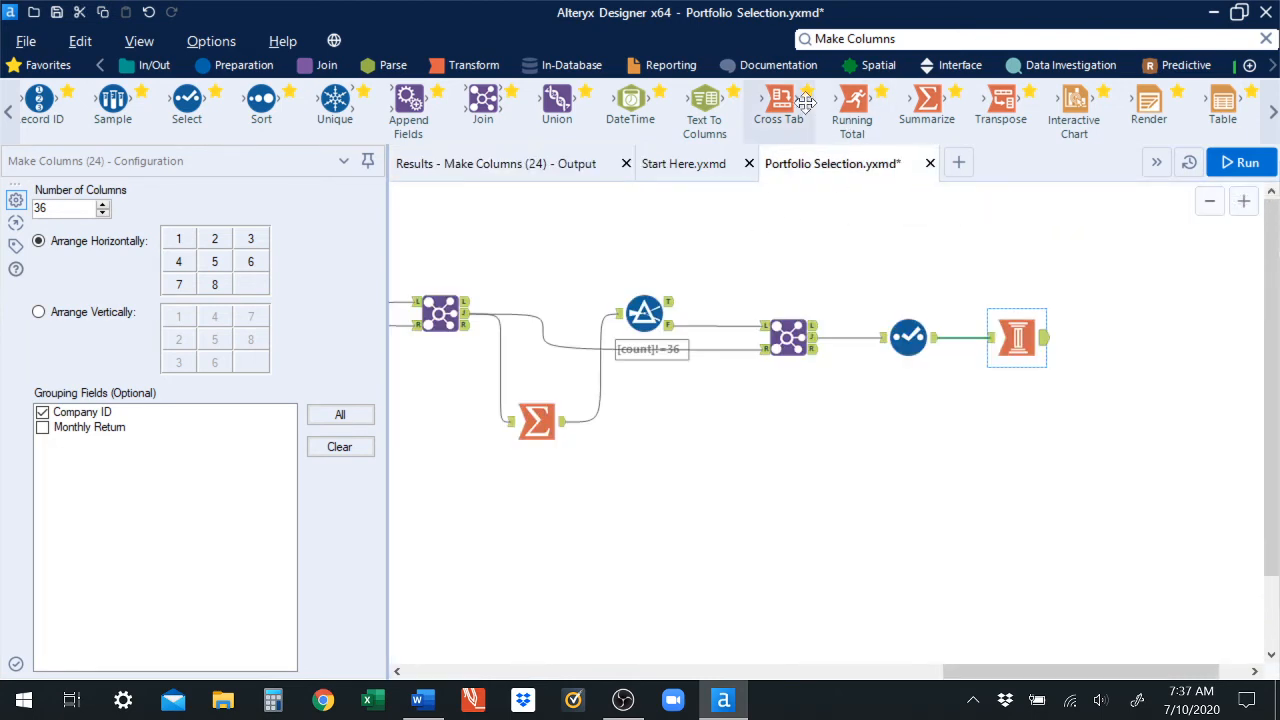
pyautogui.moveTo(780, 100)
pyautogui.mouseDown()
pyautogui.moveTo(1128, 308)
pyautogui.moveTo(1127, 335)
pyautogui.moveTo(787, 106)
pyautogui.mouseUp()
pyautogui.moveTo(998, 120); pyautogui.dragTo(1140, 343)
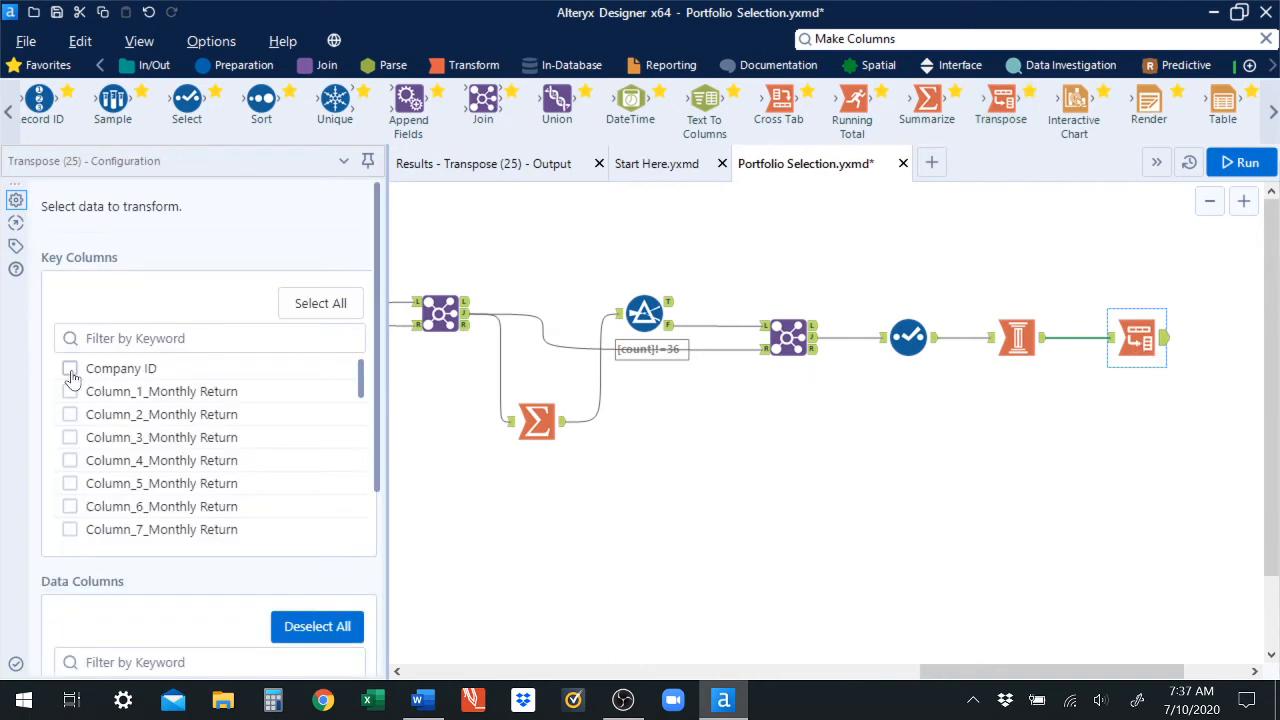
pyautogui.click(70, 369)
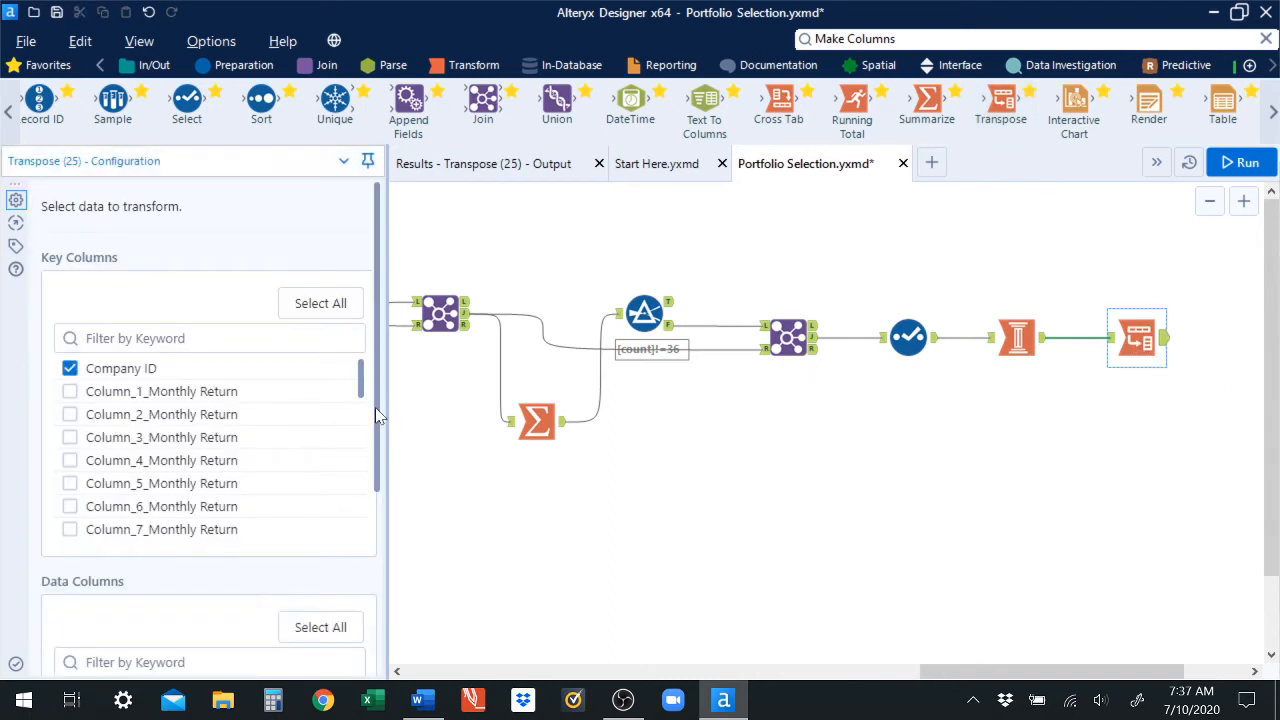
pyautogui.moveTo(375, 407); pyautogui.dragTo(368, 644)
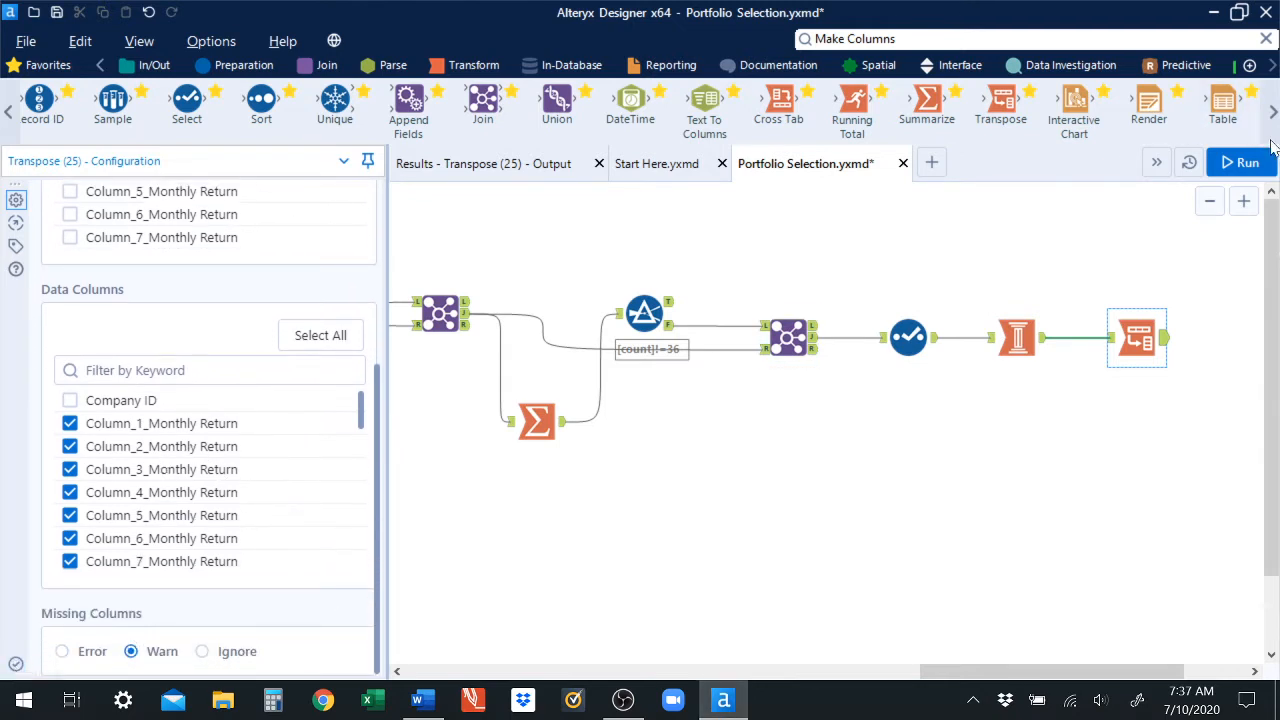
# Run the workflow and open the Transpose tool's output table.
pyautogui.click(1240, 163)
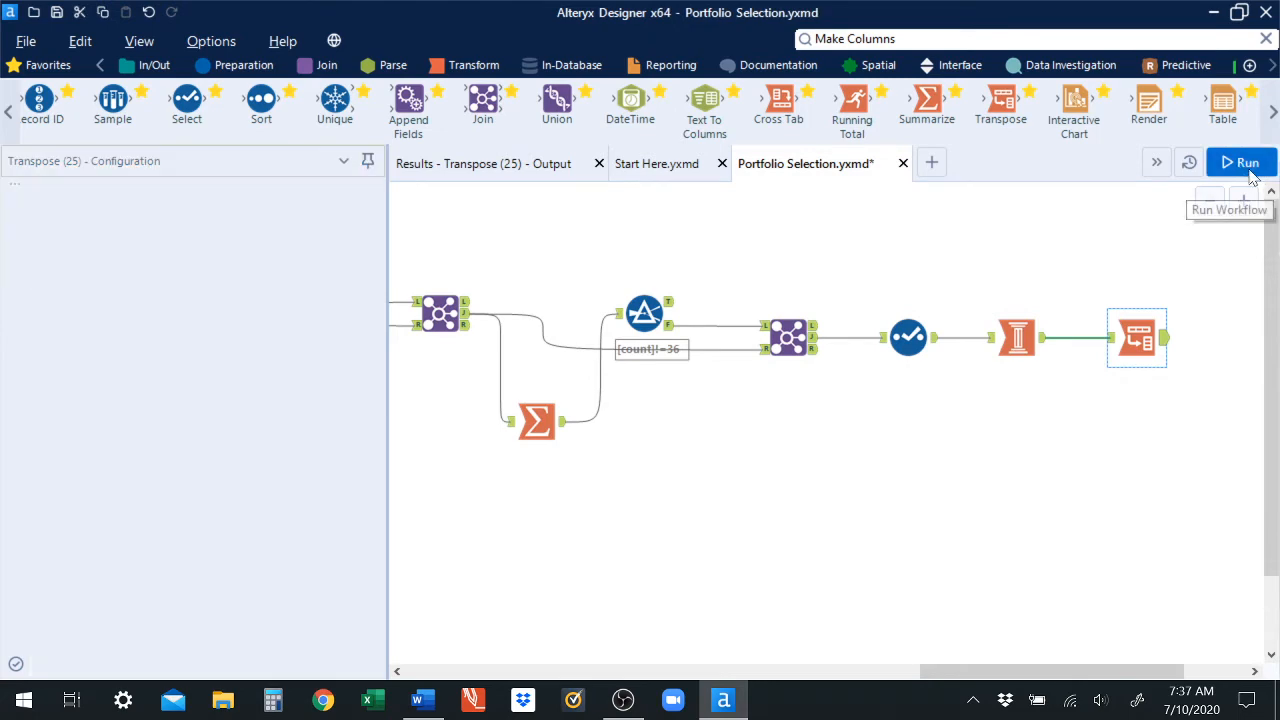
pyautogui.click(1164, 342)
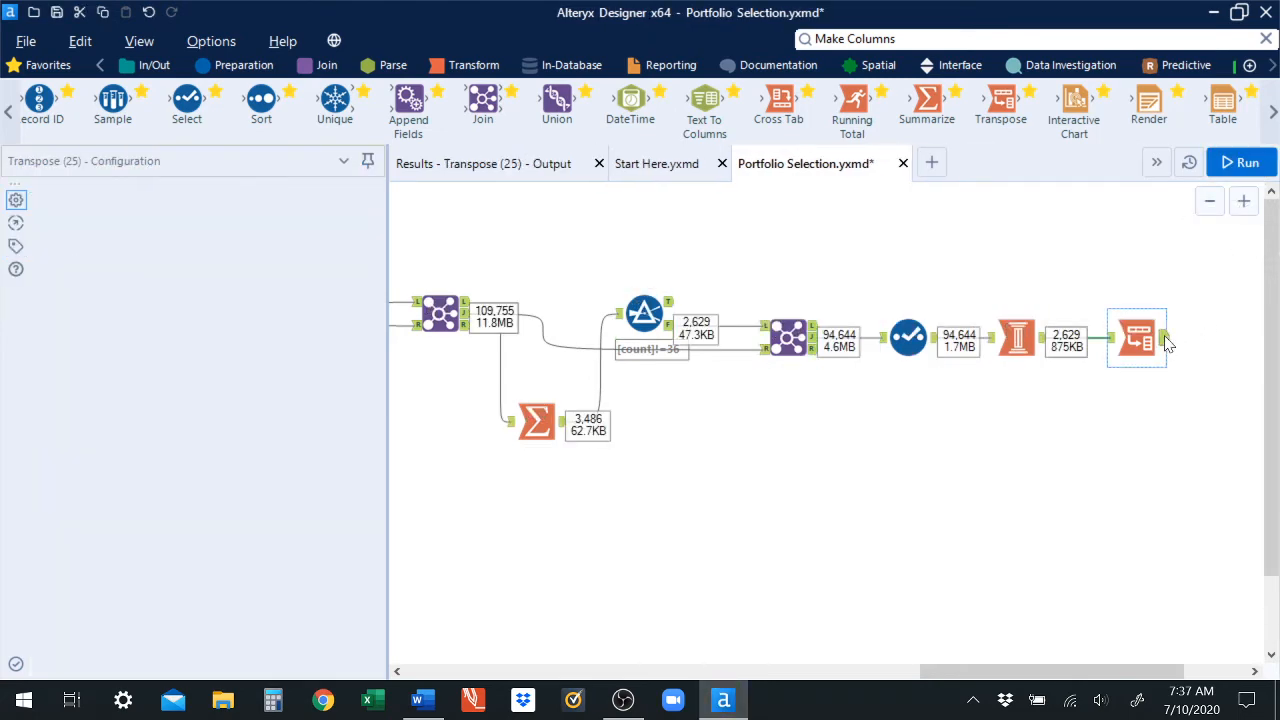
pyautogui.click(537, 168)
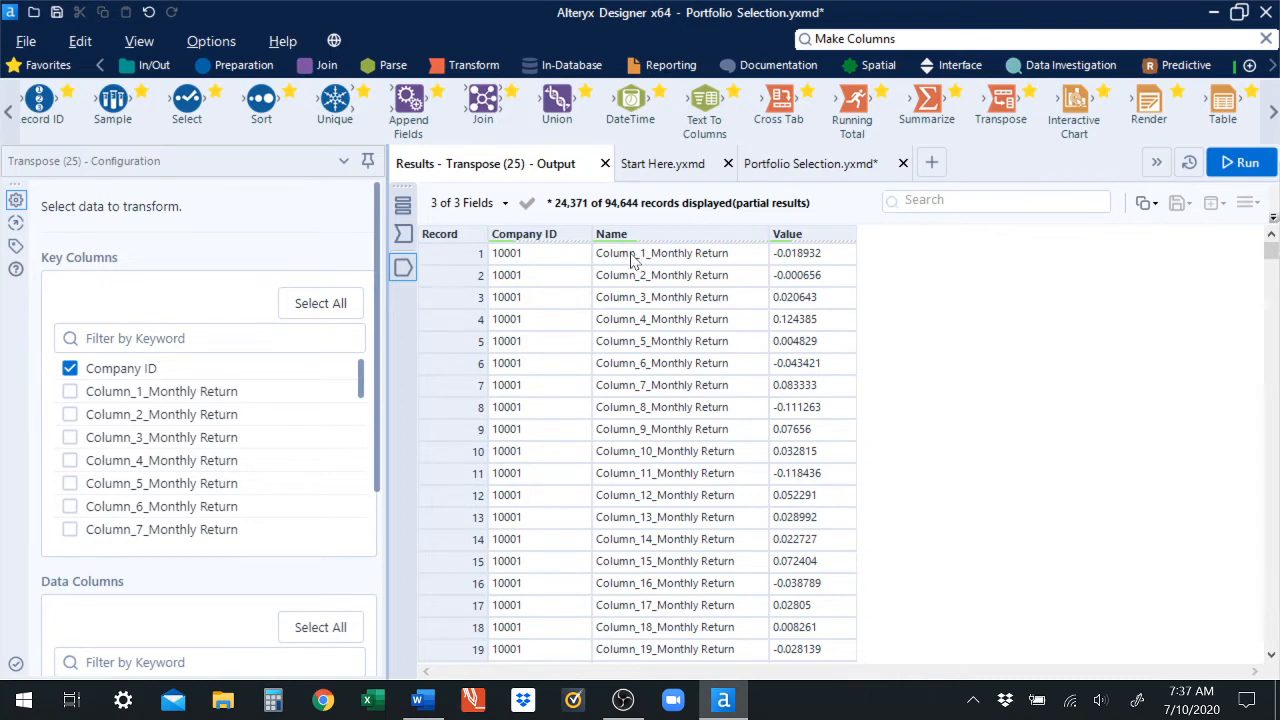
# Examine how the Name field labels the first company's monthly returns, going down to where the second company's records begin.
pyautogui.click(706, 254)
pyautogui.hotkey('shift', 'Down')
pyautogui.press('Down')
pyautogui.press('Down')
pyautogui.press('Down')
pyautogui.press('Down')
pyautogui.press('Down')
pyautogui.press('Down')
pyautogui.press('Down')
pyautogui.press('Down')
pyautogui.press('Down')
pyautogui.press('Down')
pyautogui.press('Down')
pyautogui.press('Down')
pyautogui.press('Down')
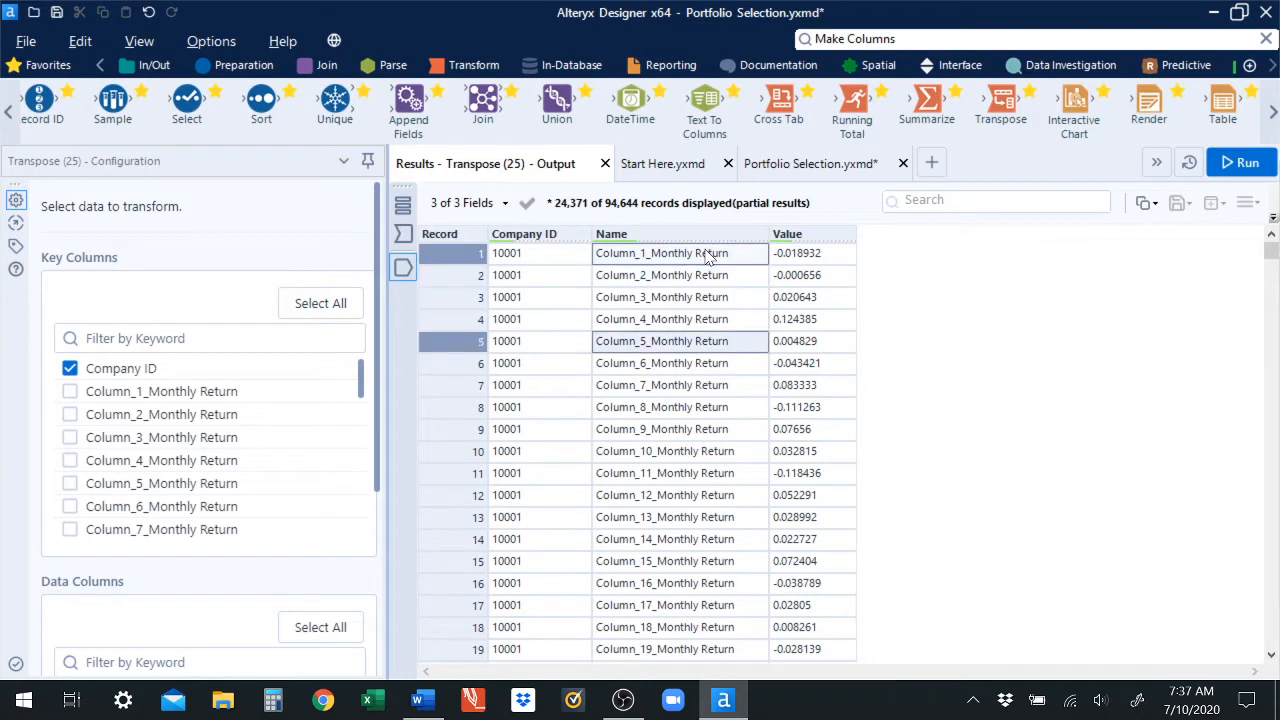
pyautogui.press('Down')
pyautogui.press('Down')
pyautogui.press('Down')
pyautogui.press('Down')
pyautogui.press('Down')
pyautogui.press('Down')
pyautogui.press('Down')
pyautogui.press('Down')
pyautogui.press('Down')
pyautogui.press('Down')
pyautogui.press('Down')
pyautogui.press('Down')
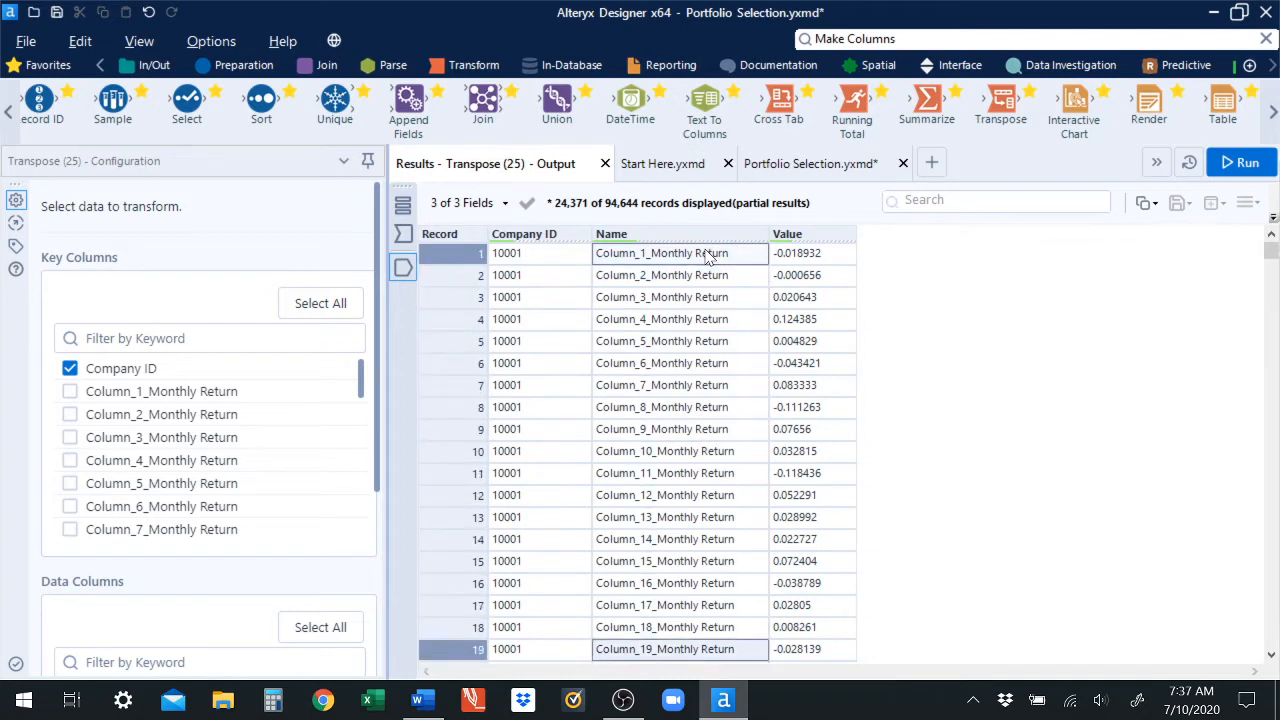
pyautogui.press('Down')
pyautogui.press('Down')
pyautogui.press('Down')
pyautogui.press('Down')
pyautogui.press('Down')
pyautogui.press('Down')
pyautogui.press('Down')
pyautogui.press('Down')
pyautogui.press('Down')
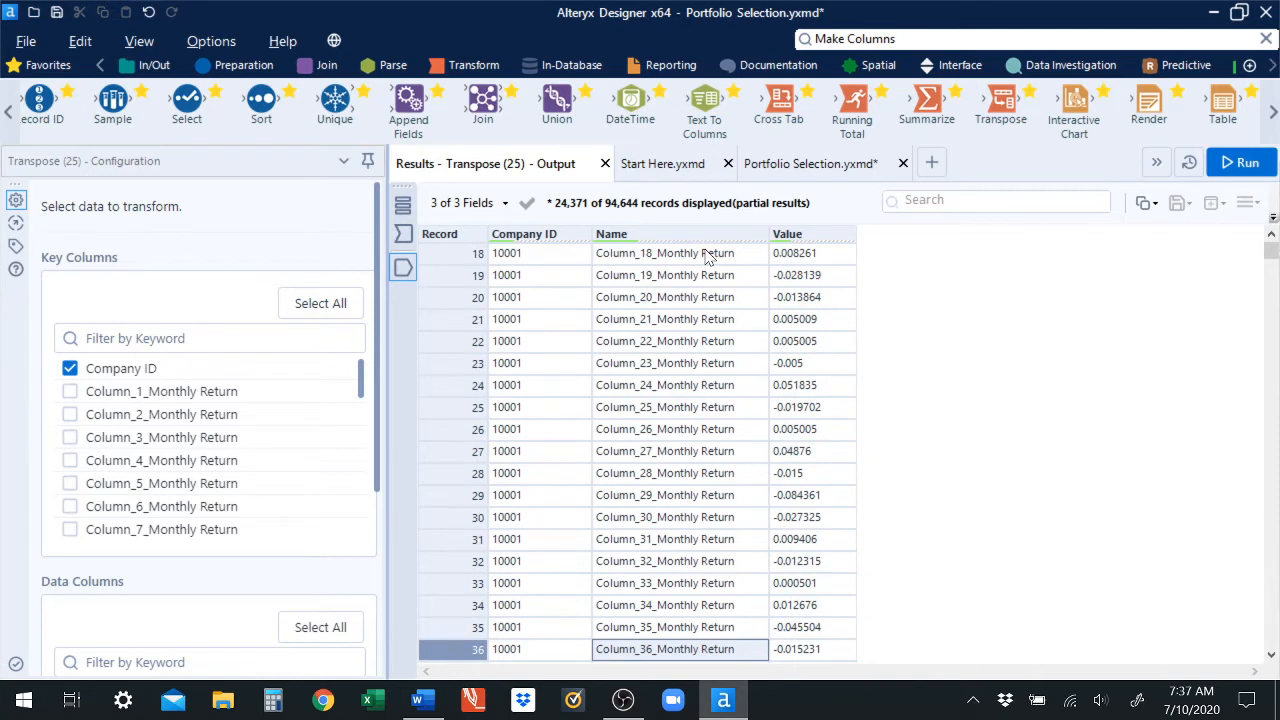
pyautogui.press('Down')
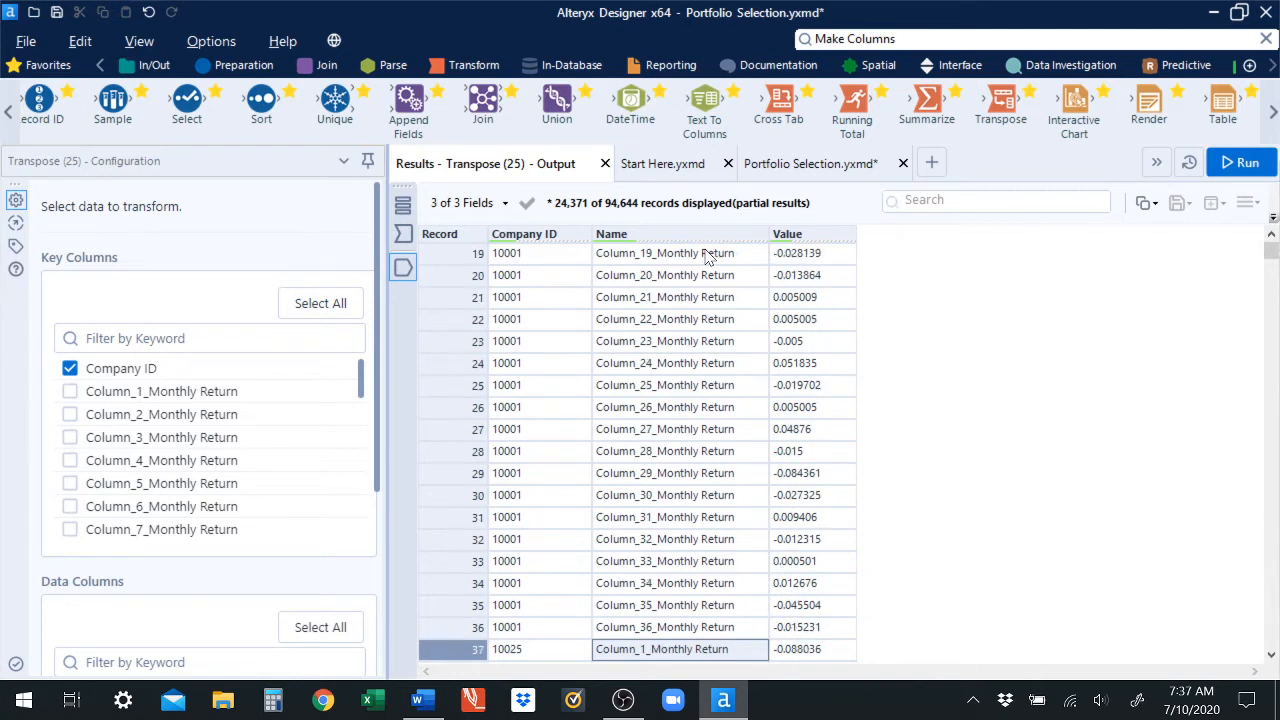
pyautogui.press('Down')
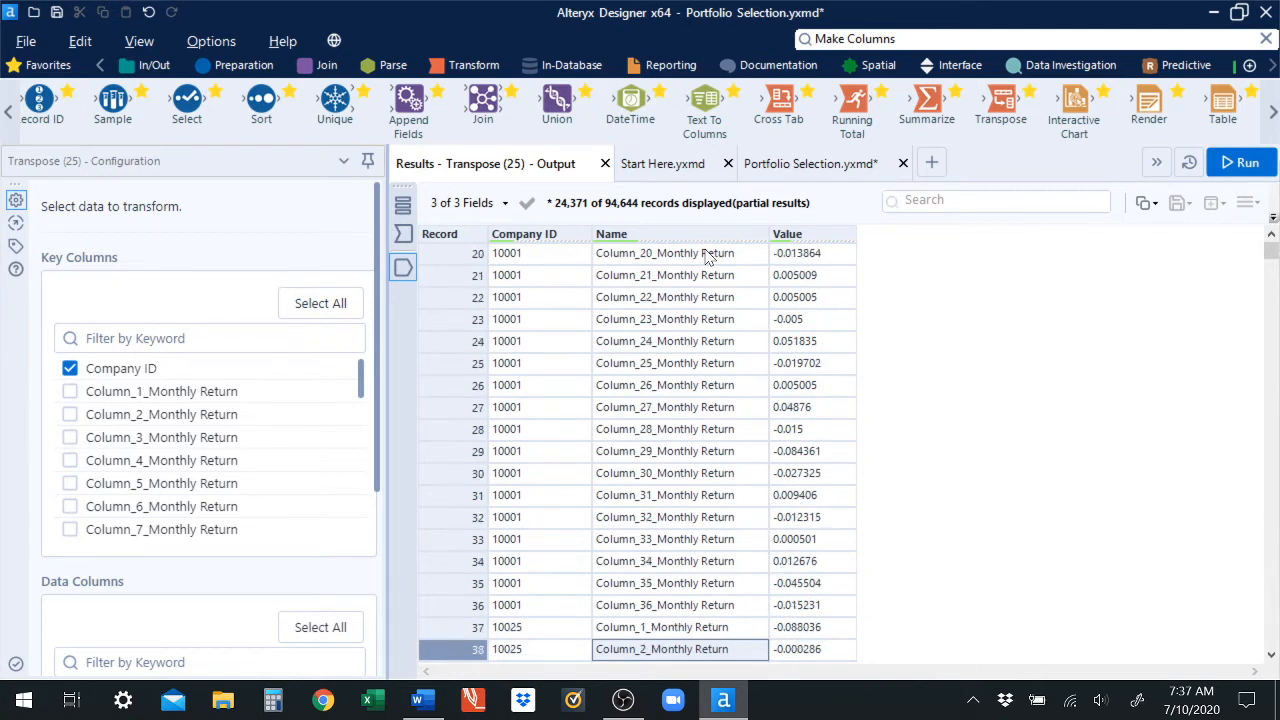
# Go back up to the first record and review the Name labels of the first company's initial months.
pyautogui.press('Up')
pyautogui.press('Up')
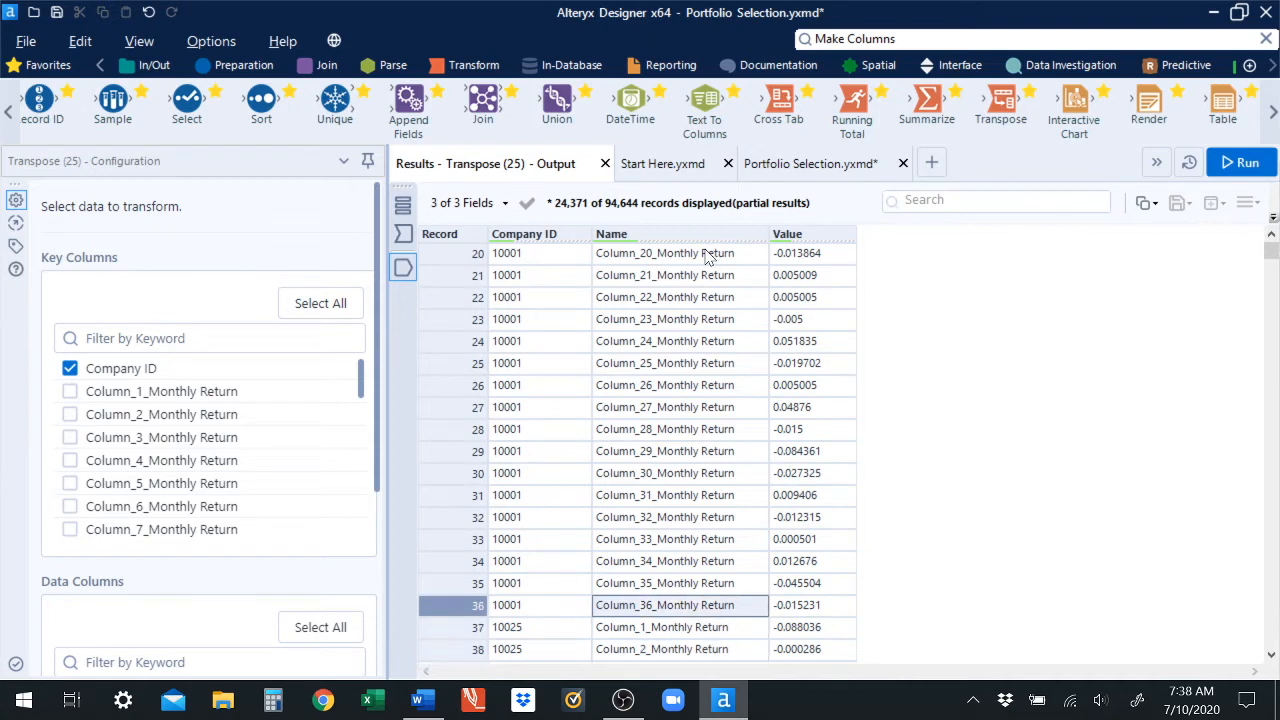
pyautogui.press('Up')
pyautogui.press('Up')
pyautogui.press('Up')
pyautogui.press('Up')
pyautogui.press('Up')
pyautogui.press('Up')
pyautogui.press('Up')
pyautogui.press('Up')
pyautogui.press('Up')
pyautogui.press('Up')
pyautogui.press('Up')
pyautogui.press('Up')
pyautogui.press('Up')
pyautogui.press('Up')
pyautogui.press('Up')
pyautogui.press('Up')
pyautogui.press('Up')
pyautogui.press('Up')
pyautogui.press('Up')
pyautogui.press('Up')
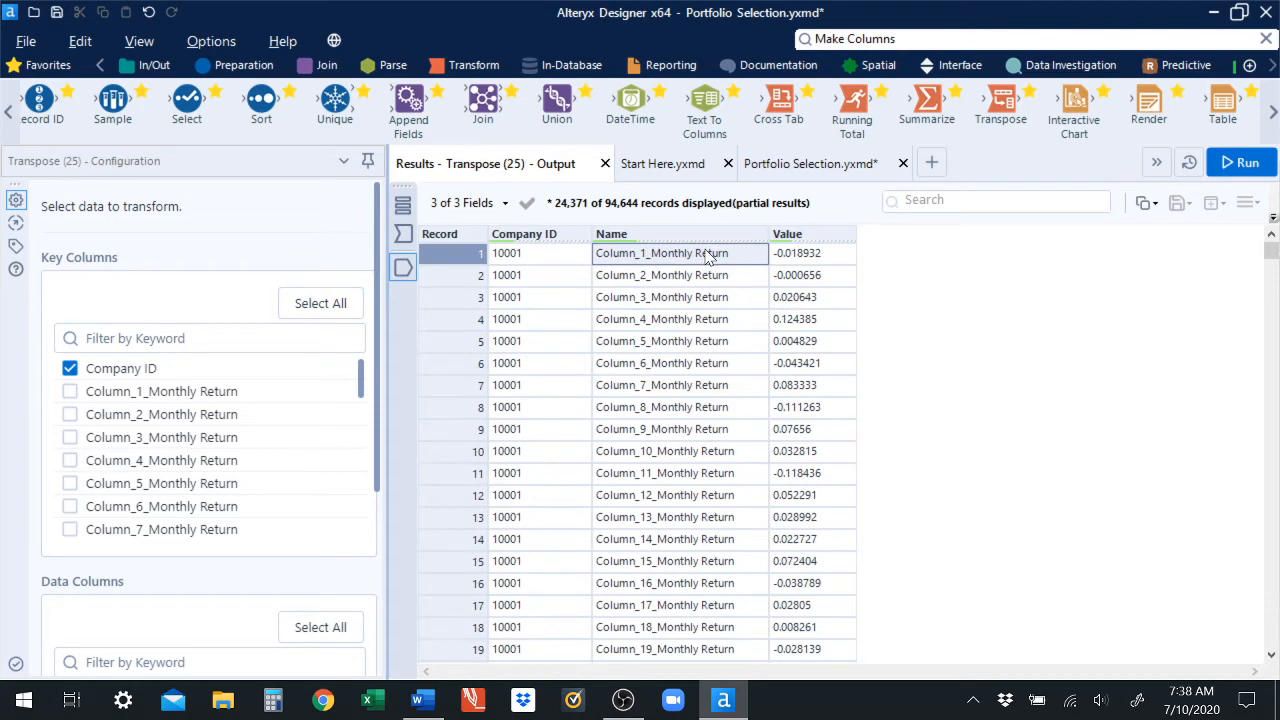
pyautogui.hotkey('shift', 'Down')
pyautogui.hotkey('shift', 'Up')
pyautogui.hotkey('shift', 'Down')
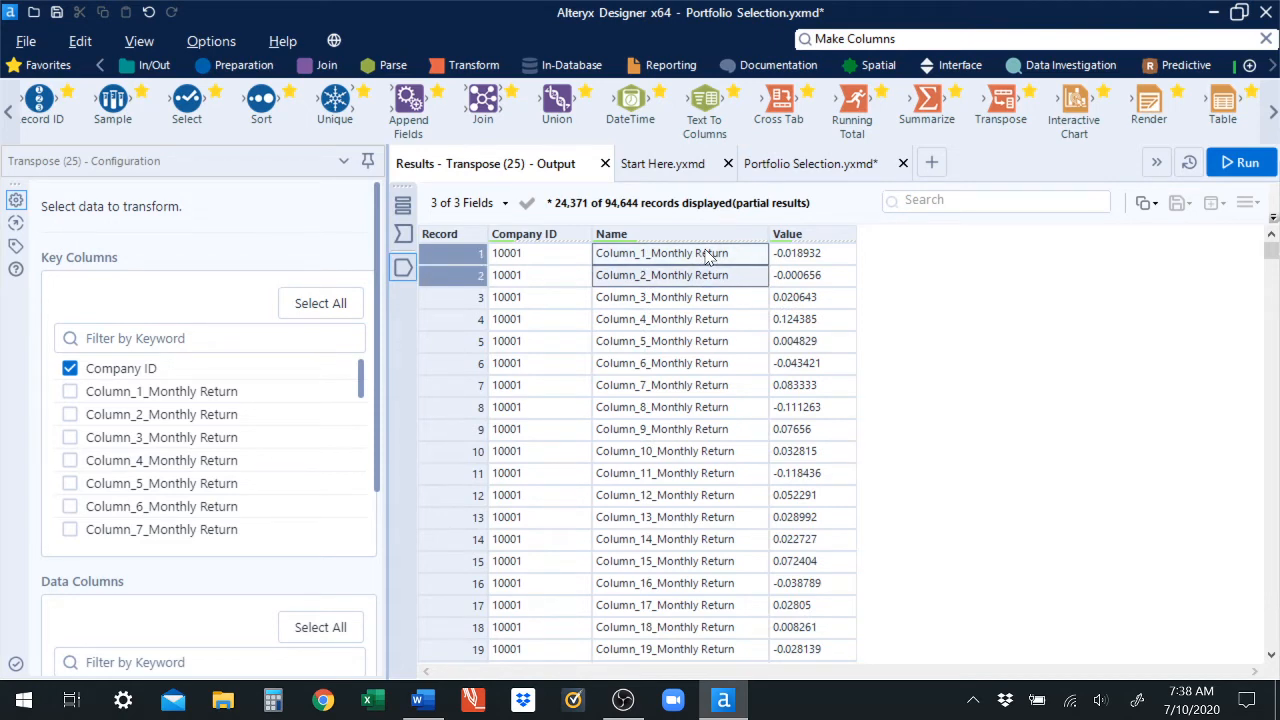
pyautogui.hotkey('shift', 'Down')
pyautogui.hotkey('shift', 'Down')
pyautogui.hotkey('shift', 'Up')
pyautogui.hotkey('shift', 'Up')
pyautogui.hotkey('shift', 'Up')
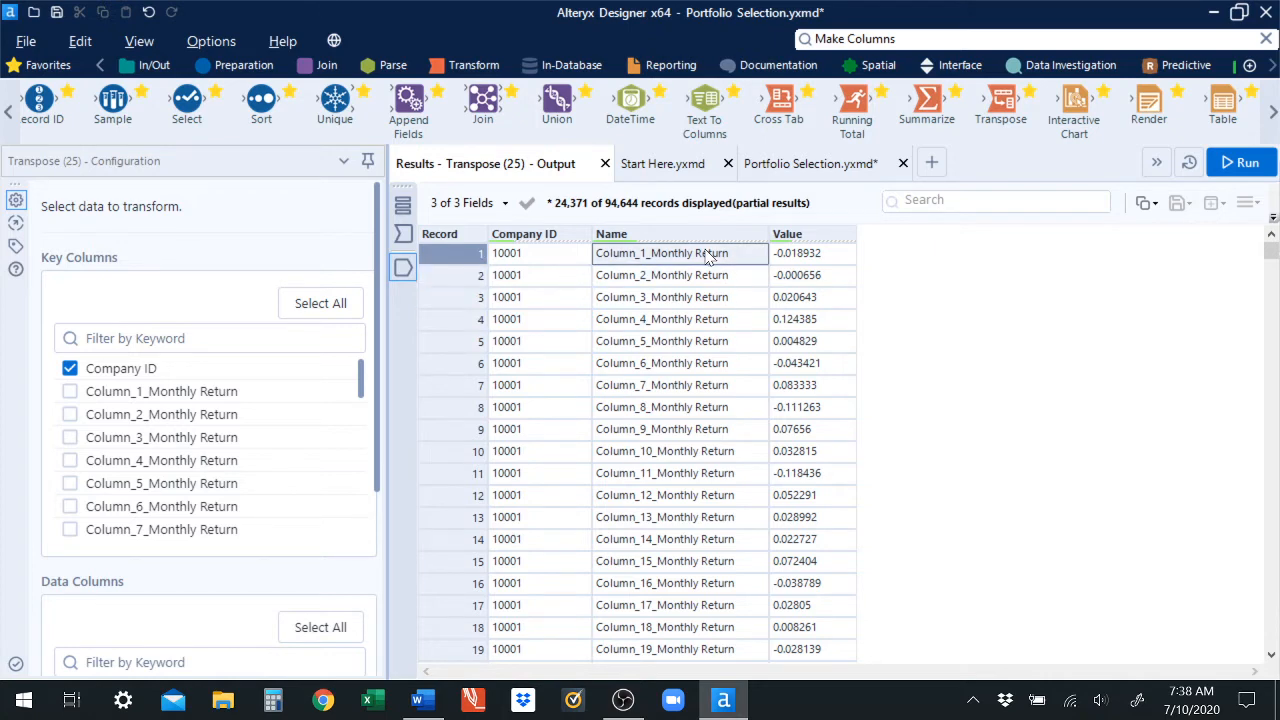
pyautogui.hotkey('shift', 'Down')
pyautogui.hotkey('shift', 'Down')
pyautogui.hotkey('shift', 'Up')
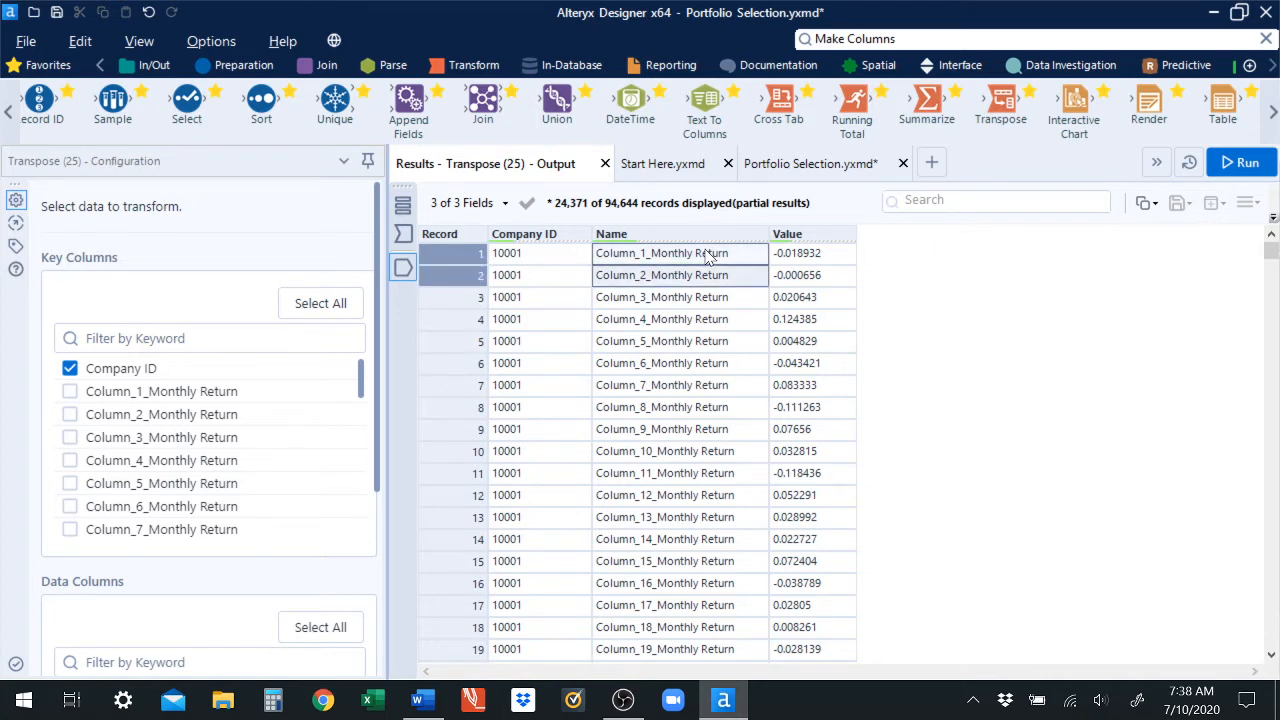
pyautogui.press('Down')
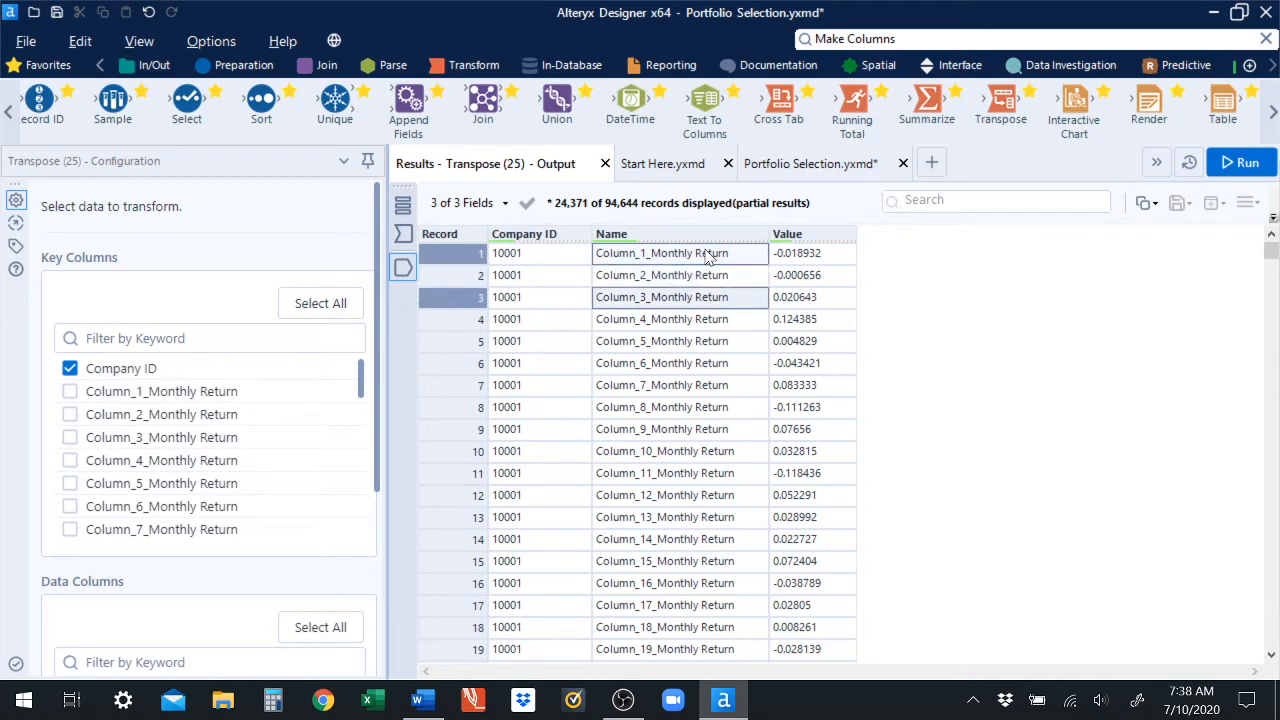
pyautogui.press('Up')
pyautogui.press('Up')
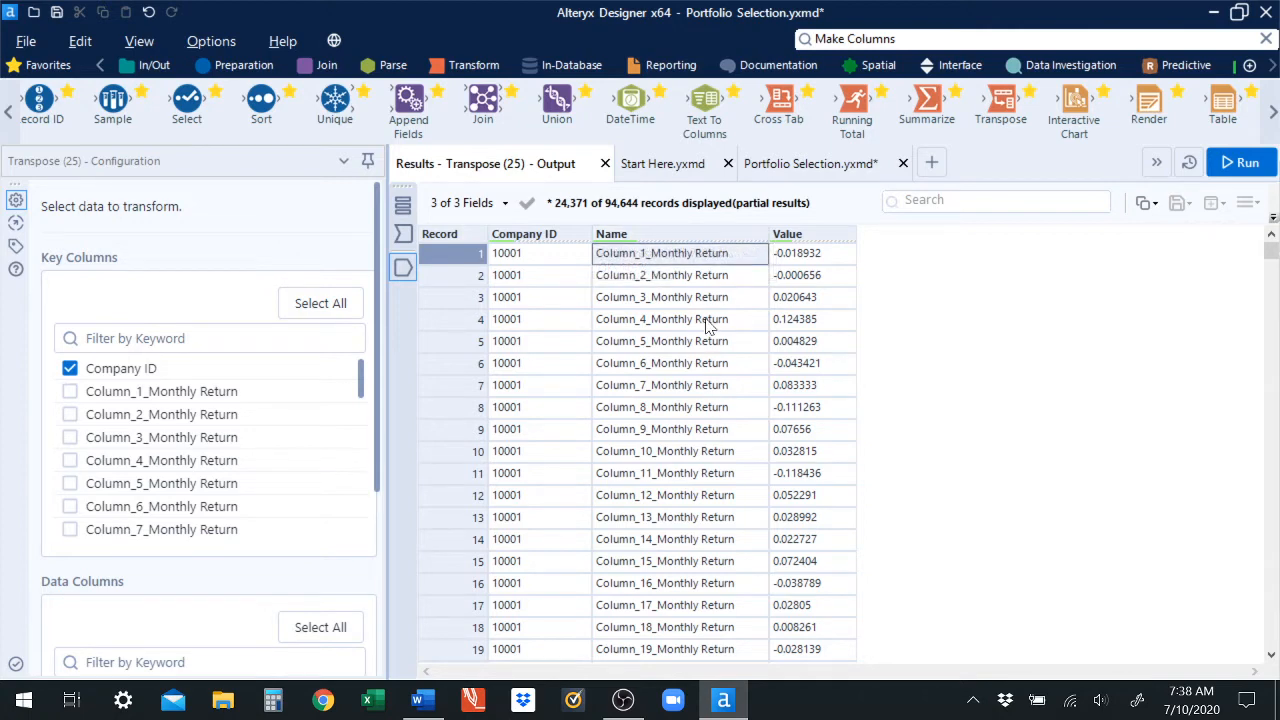
# Add a Cross Tab tool to the end of the workflow, connected to the Transpose tool.
pyautogui.click(828, 177)
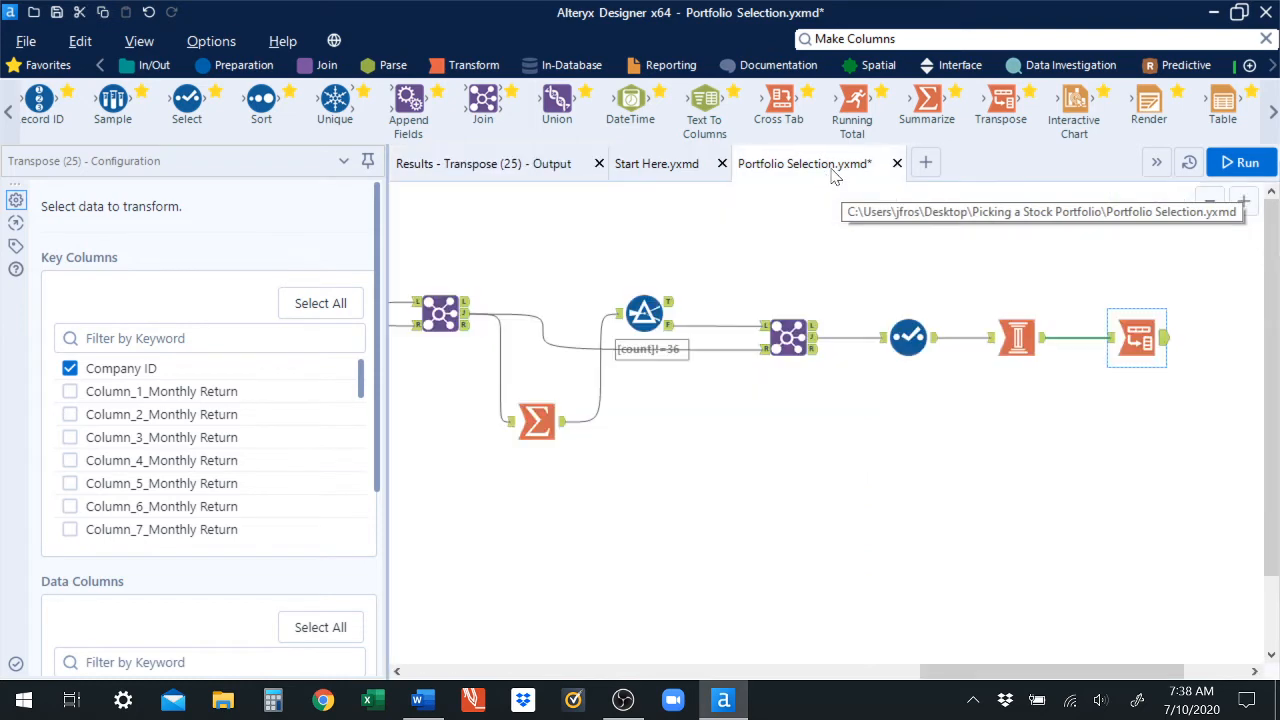
pyautogui.moveTo(780, 105); pyautogui.dragTo(1253, 340)
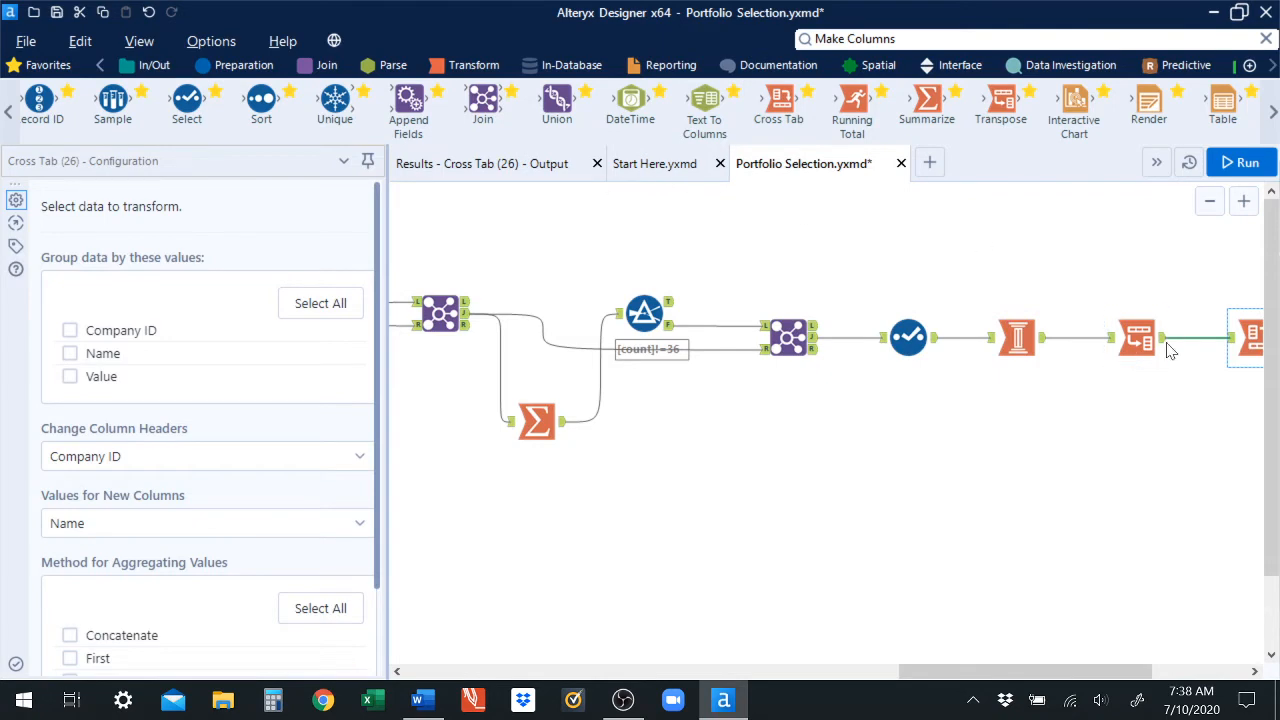
# Review the Company ID, Name and Value fields in the Transpose tool's output.
pyautogui.click(1140, 340)
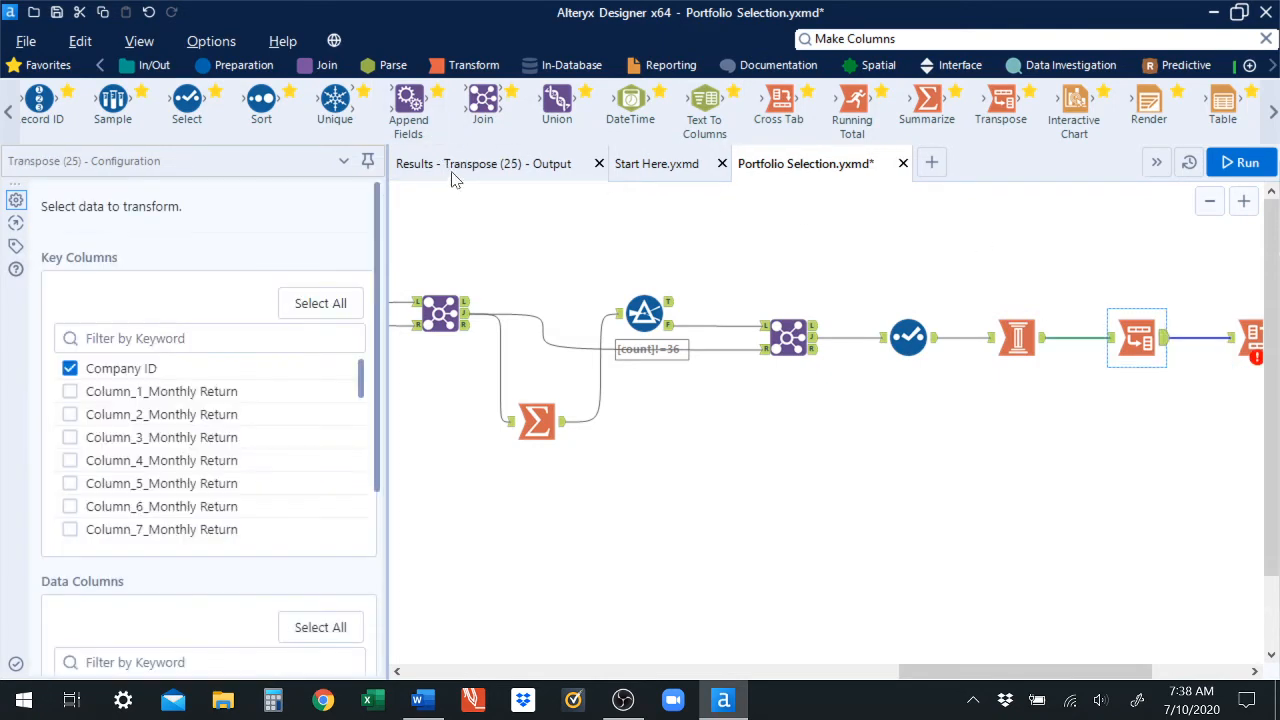
pyautogui.click(452, 170)
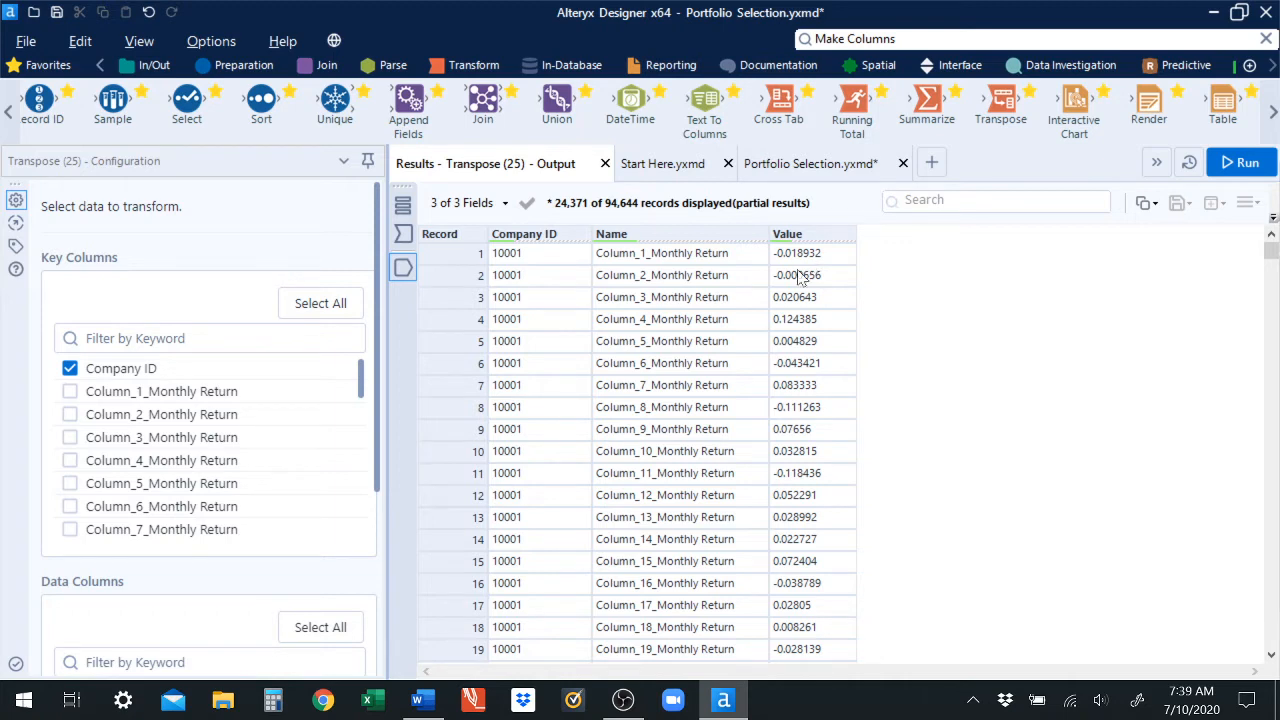
pyautogui.click(690, 285)
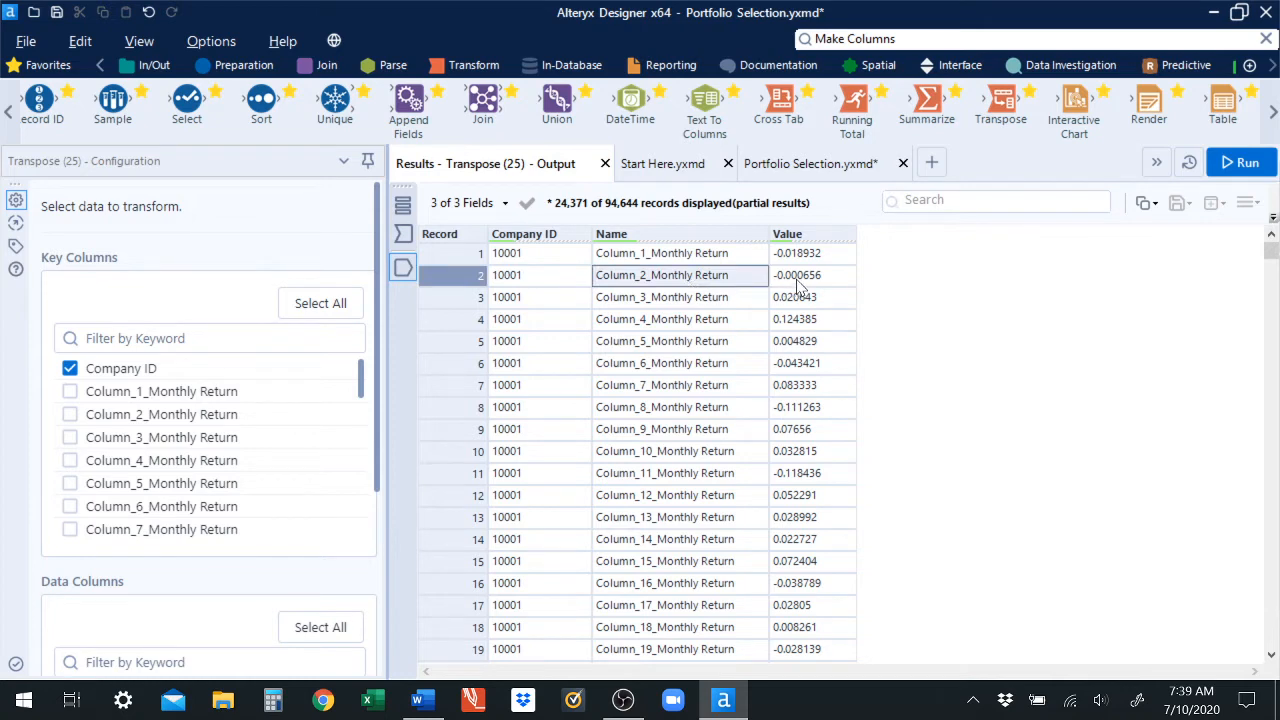
# Examine the Company ID values of the first two records in the Transpose output.
pyautogui.click(518, 258)
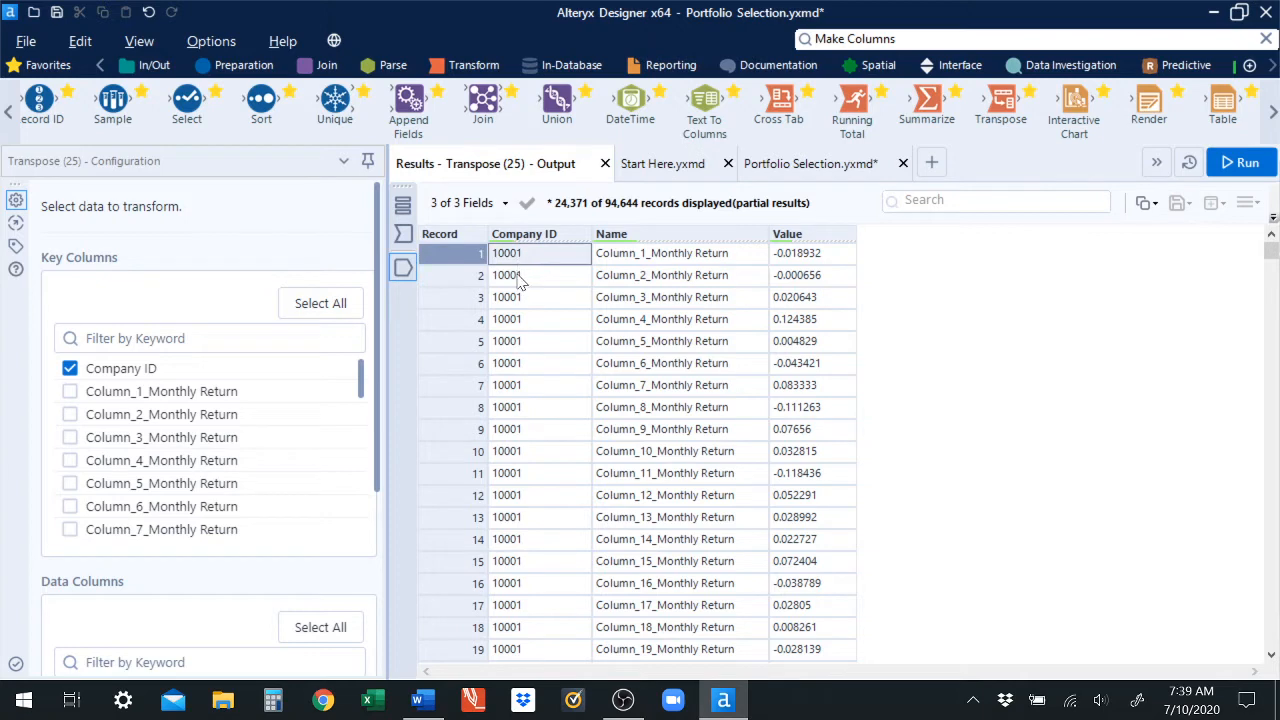
pyautogui.click(518, 272)
pyautogui.click(518, 256)
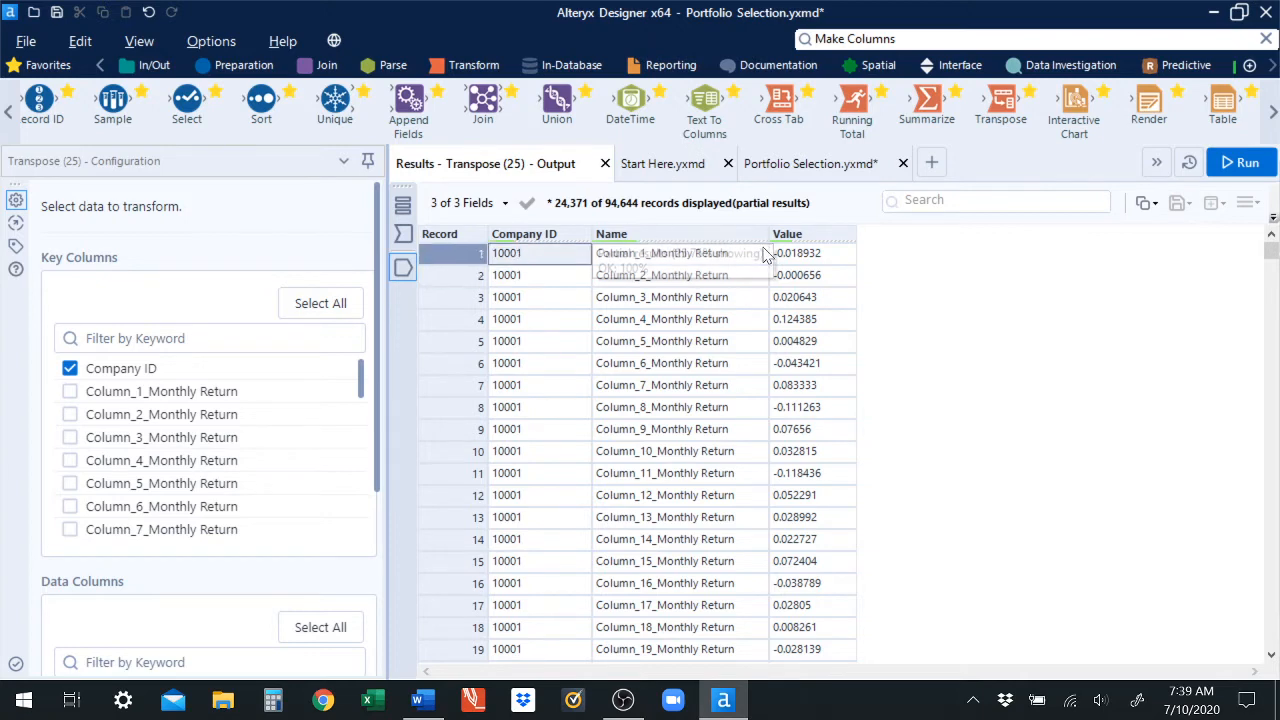
pyautogui.click(535, 276)
pyautogui.click(533, 258)
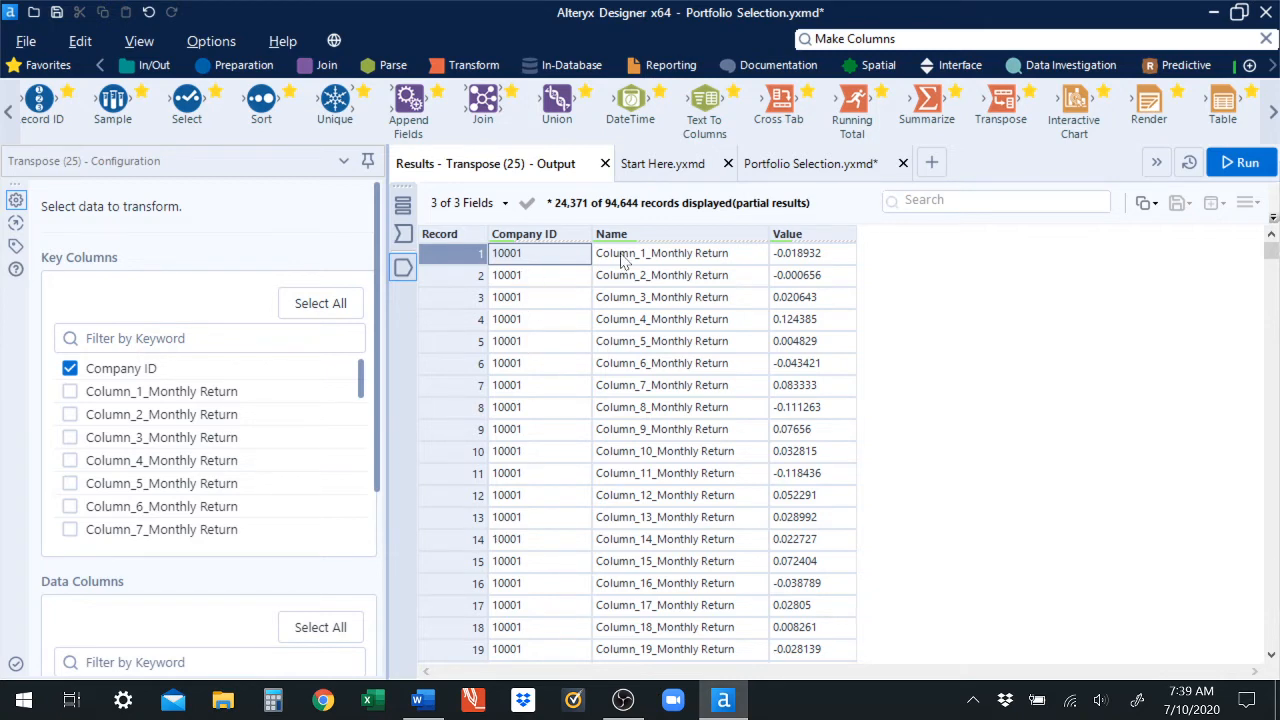
# Group the Cross Tab tool's data by Name and use Value as the values for the new columns.
pyautogui.click(762, 168)
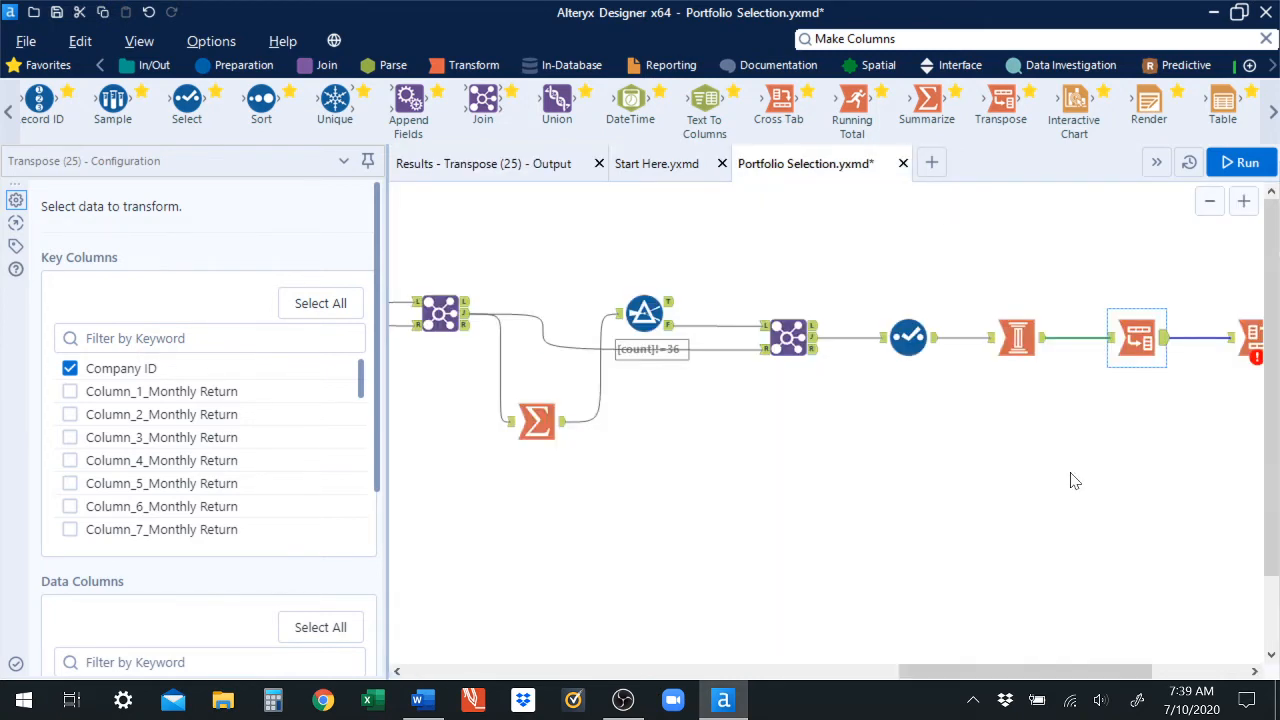
pyautogui.moveTo(998, 672); pyautogui.dragTo(1094, 676)
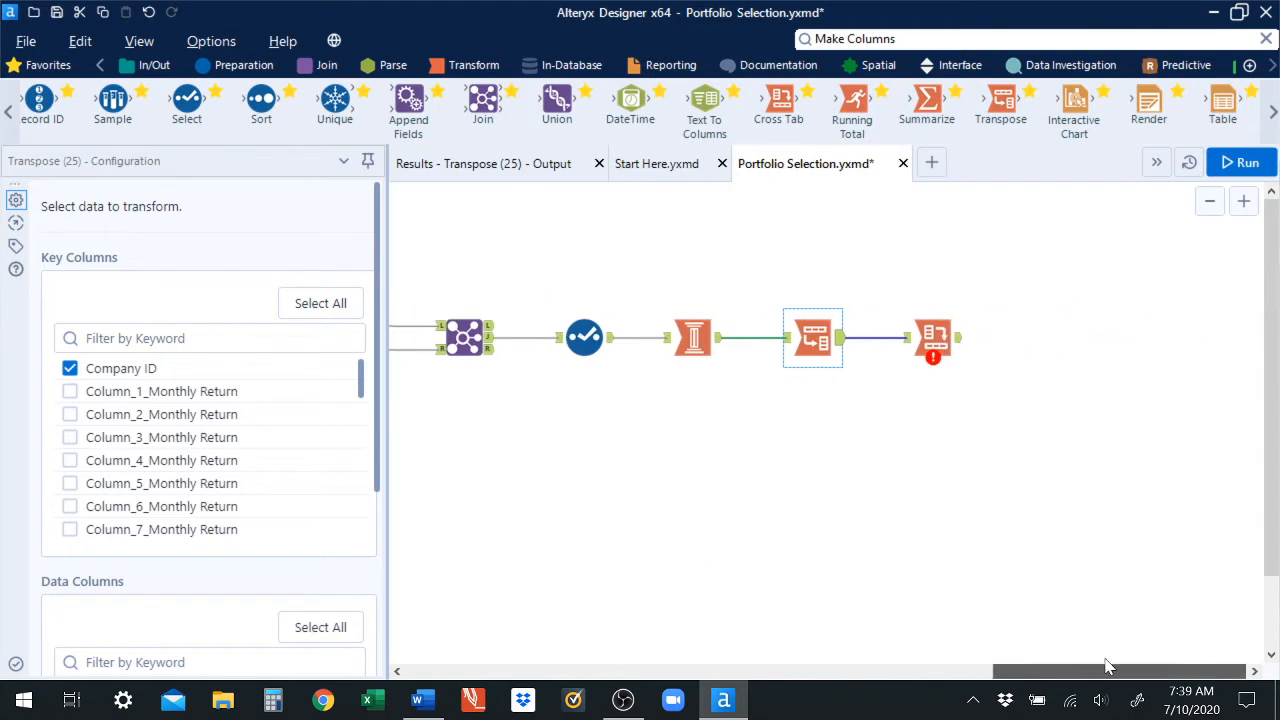
pyautogui.click(935, 356)
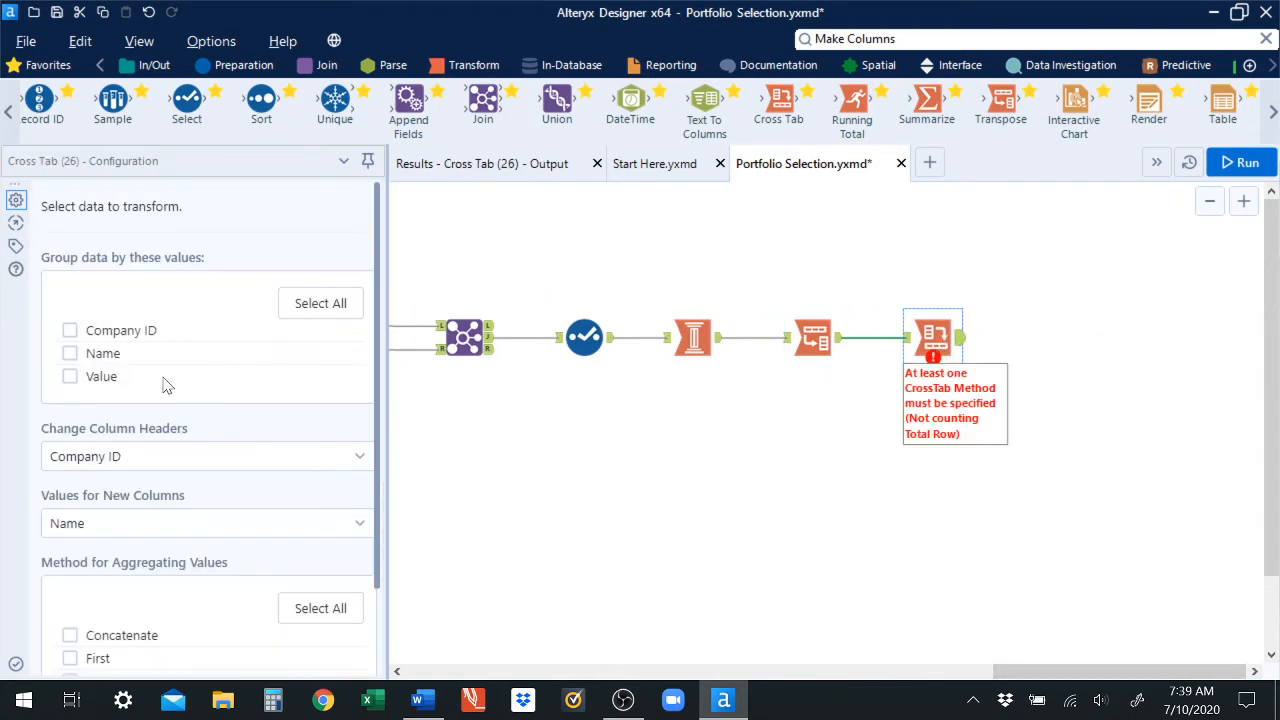
pyautogui.click(70, 353)
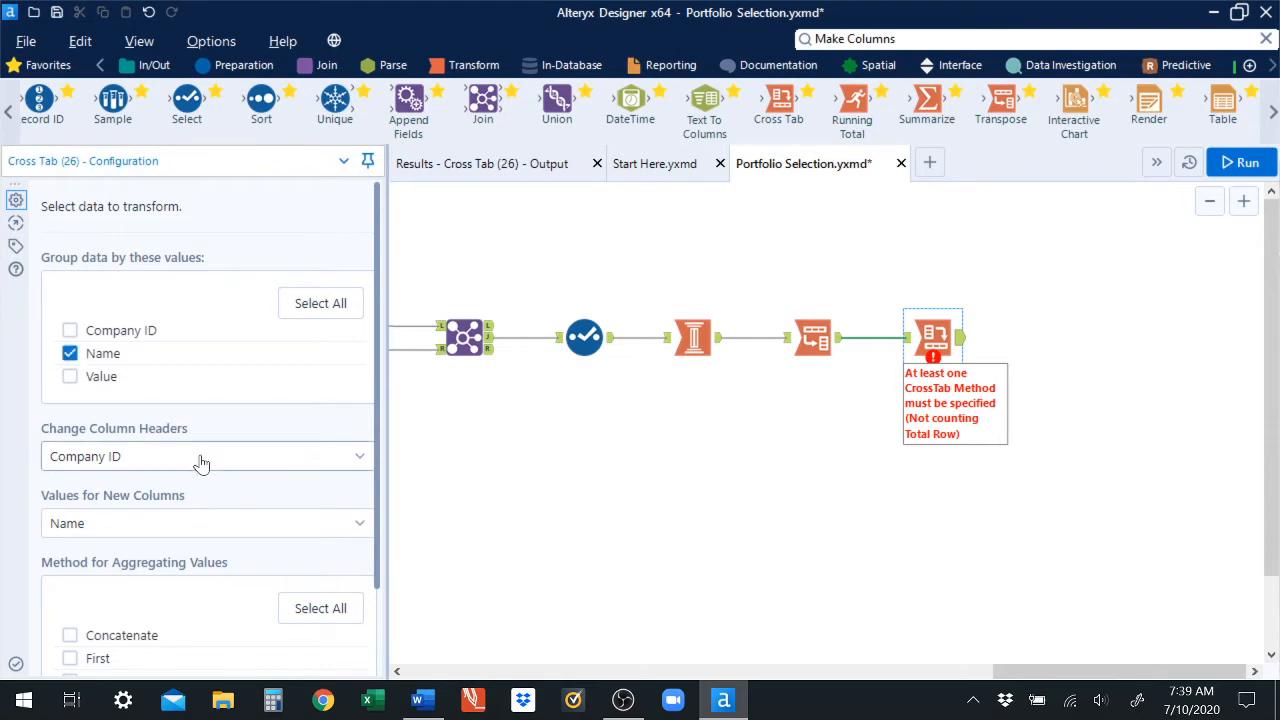
pyautogui.scroll(-1, 378, 513)
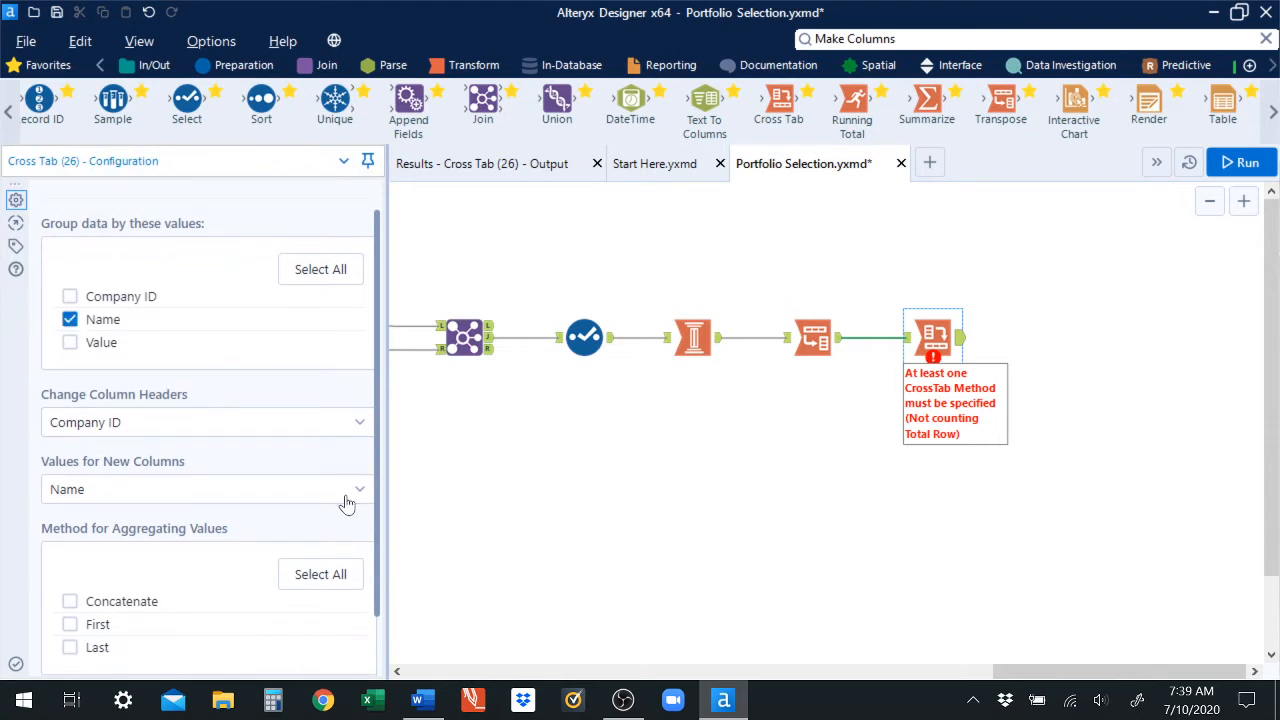
pyautogui.click(347, 499)
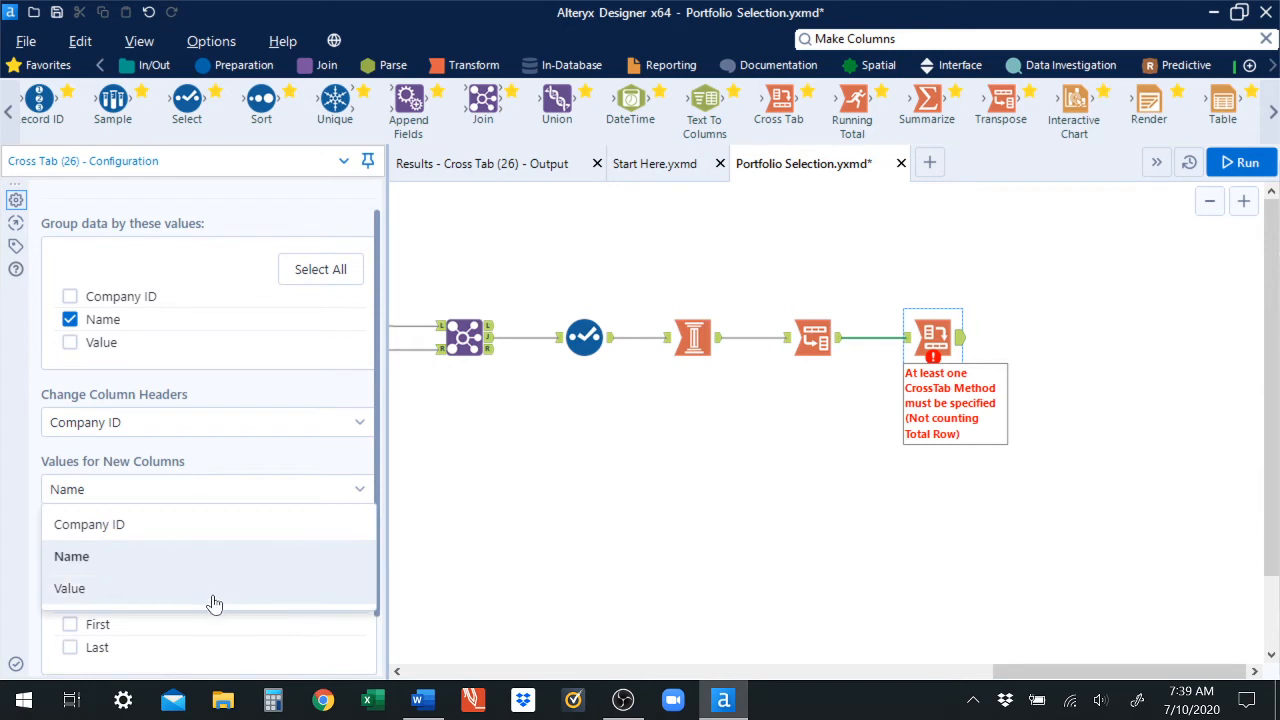
pyautogui.click(107, 589)
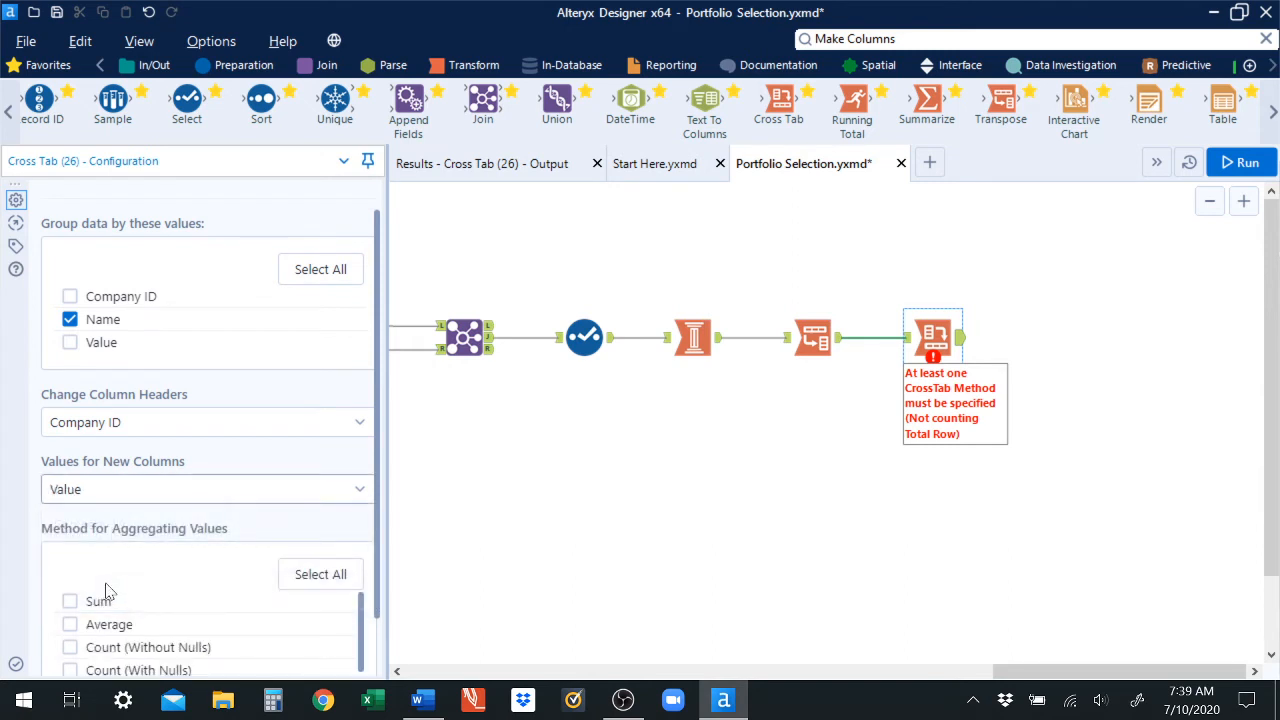
# Recheck the Transpose output, set the Cross Tab tool's aggregation method to Sum, and run the workflow.
pyautogui.click(838, 340)
pyautogui.click(528, 168)
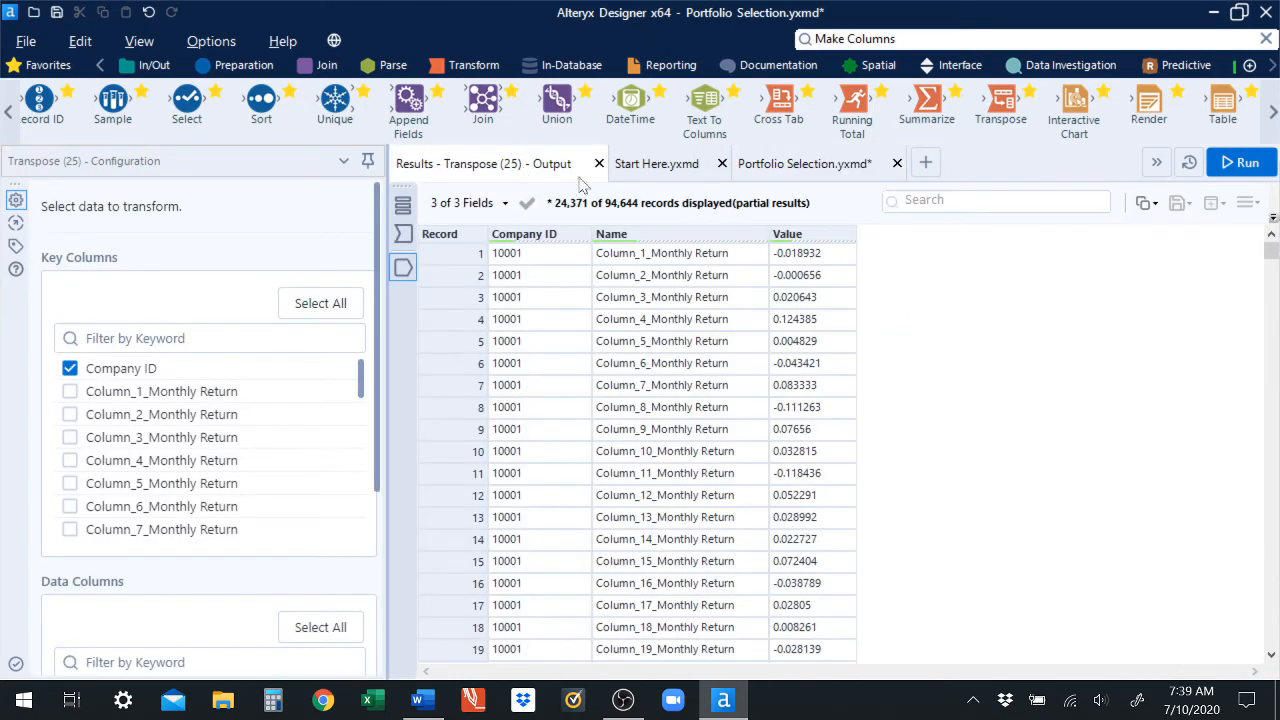
pyautogui.click(810, 170)
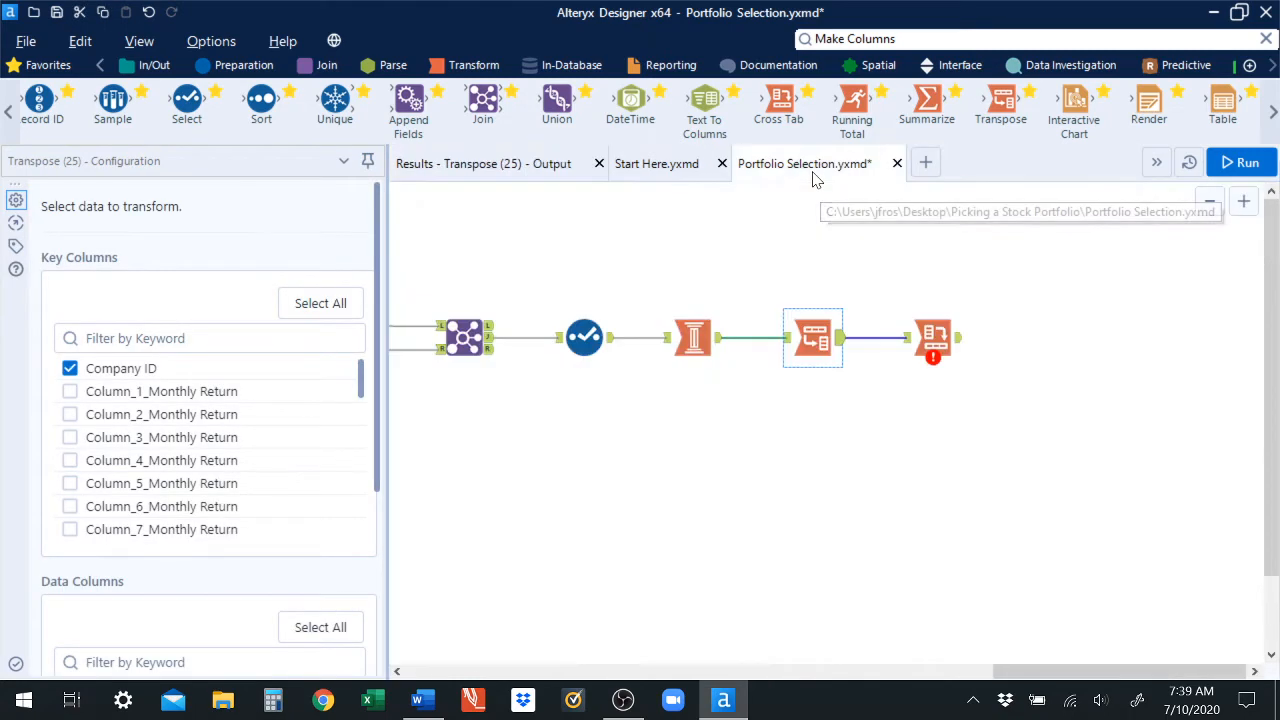
pyautogui.click(959, 343)
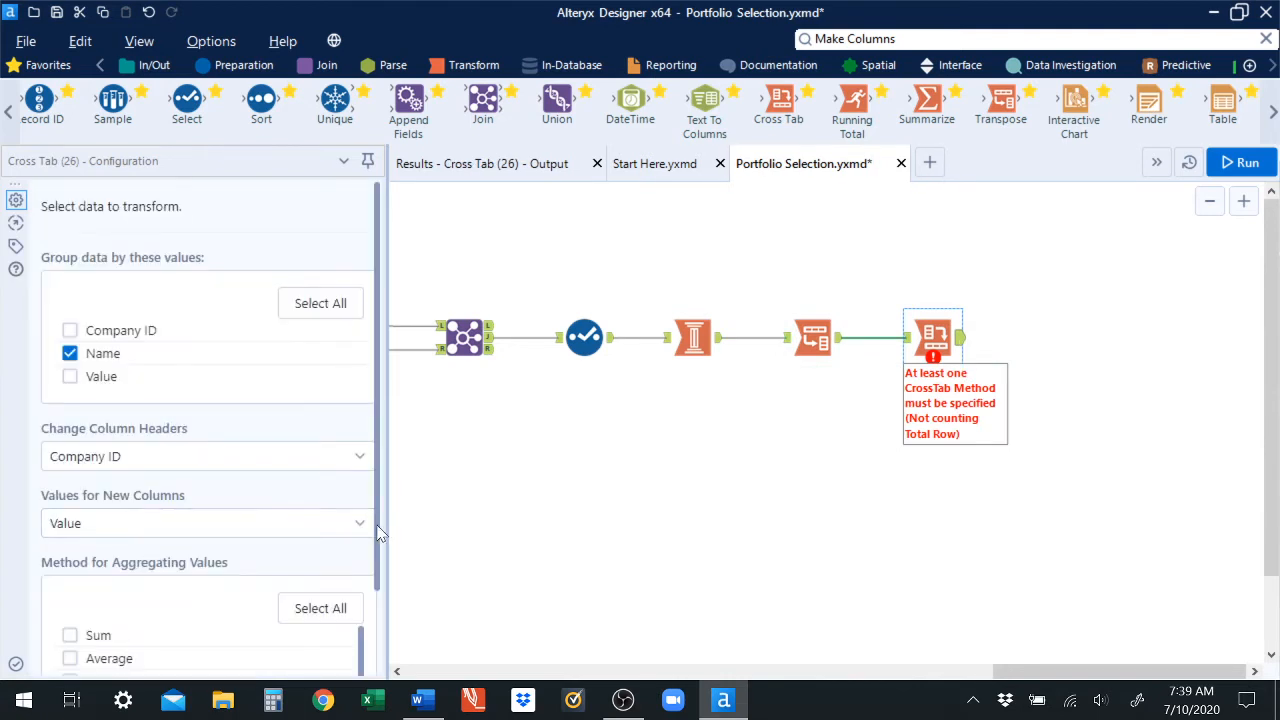
pyautogui.moveTo(379, 535); pyautogui.dragTo(381, 617)
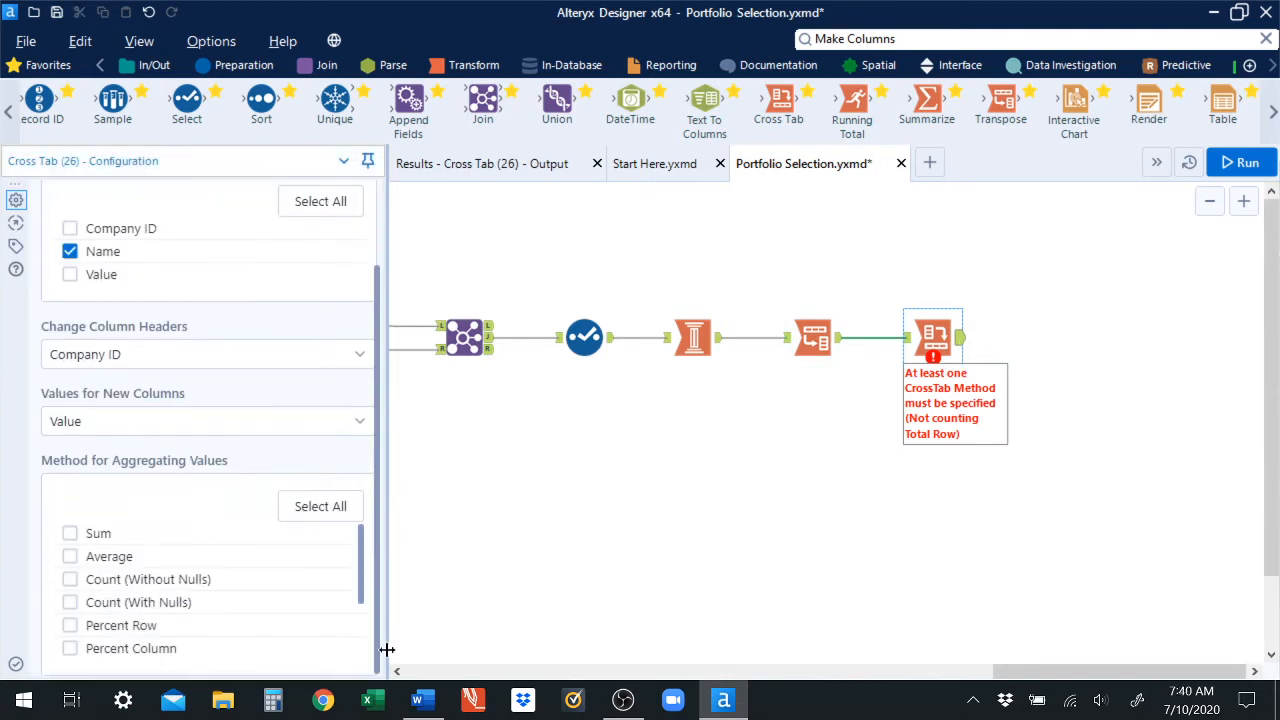
pyautogui.click(66, 533)
pyautogui.click(1249, 163)
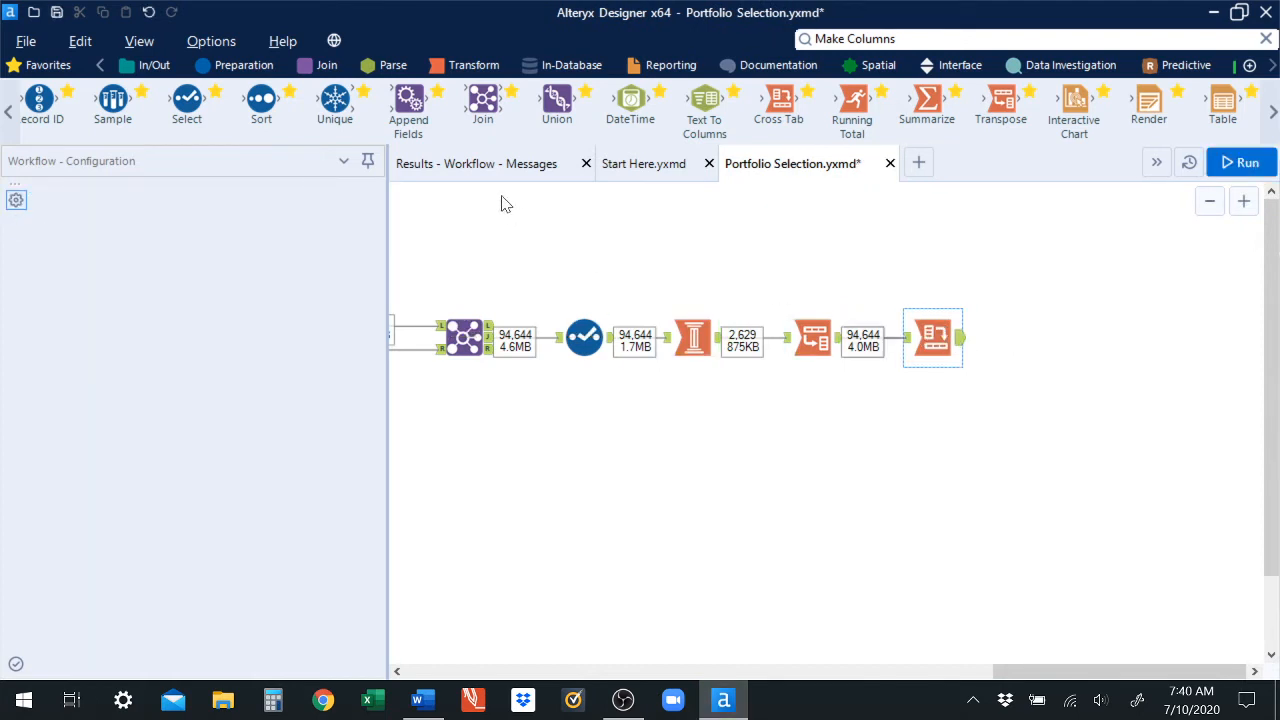
# Review the Cross Tab output, checking the company columns and the order of the months in the Name field.
pyautogui.click(960, 340)
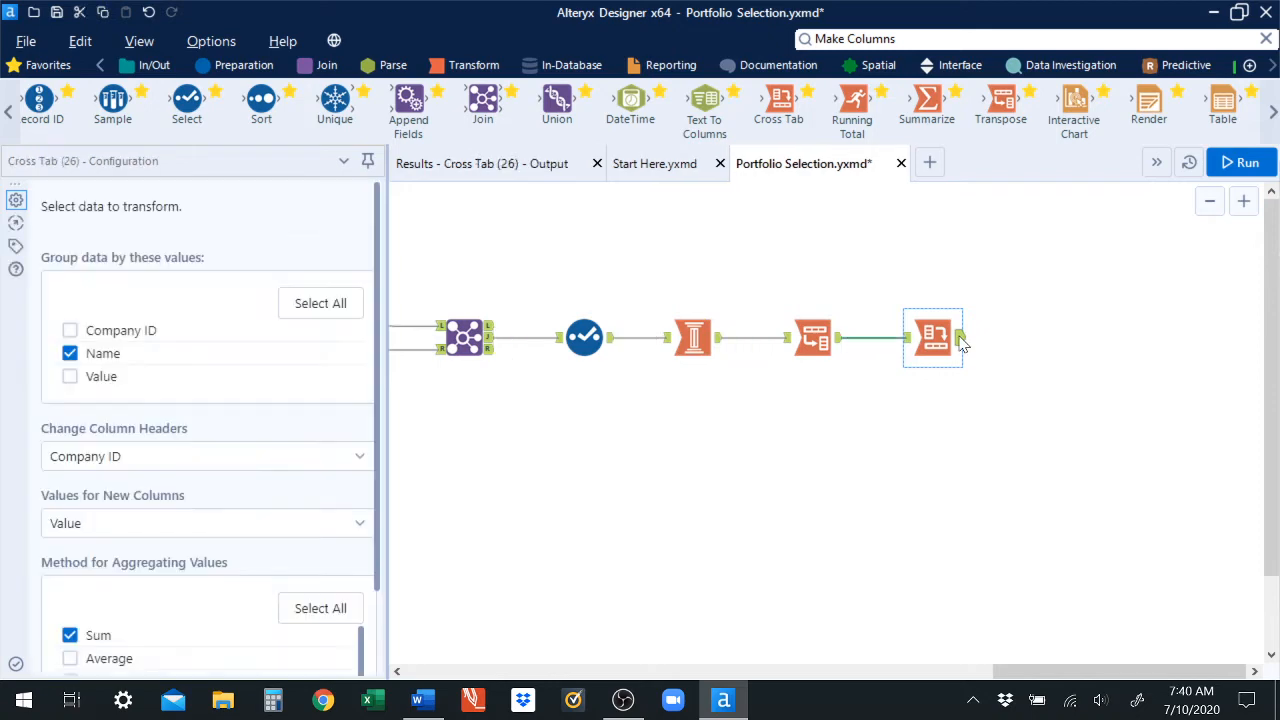
pyautogui.click(520, 170)
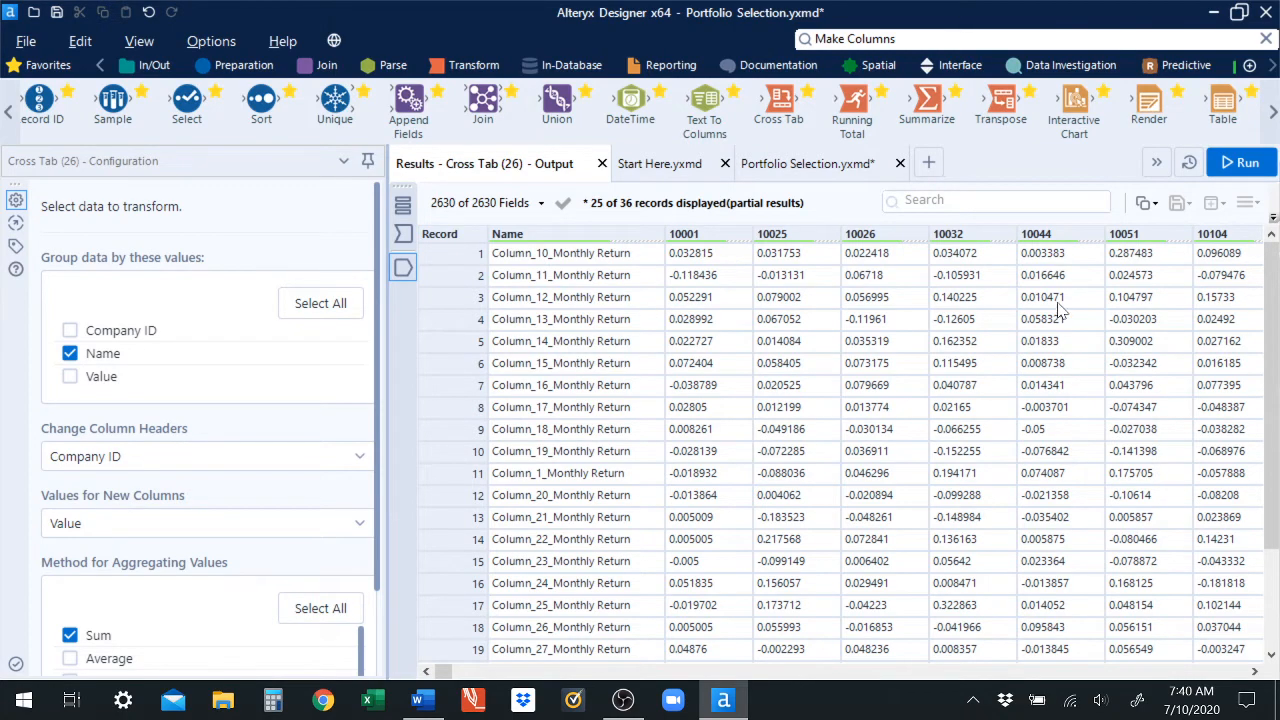
pyautogui.moveTo(1268, 355); pyautogui.dragTo(1275, 467)
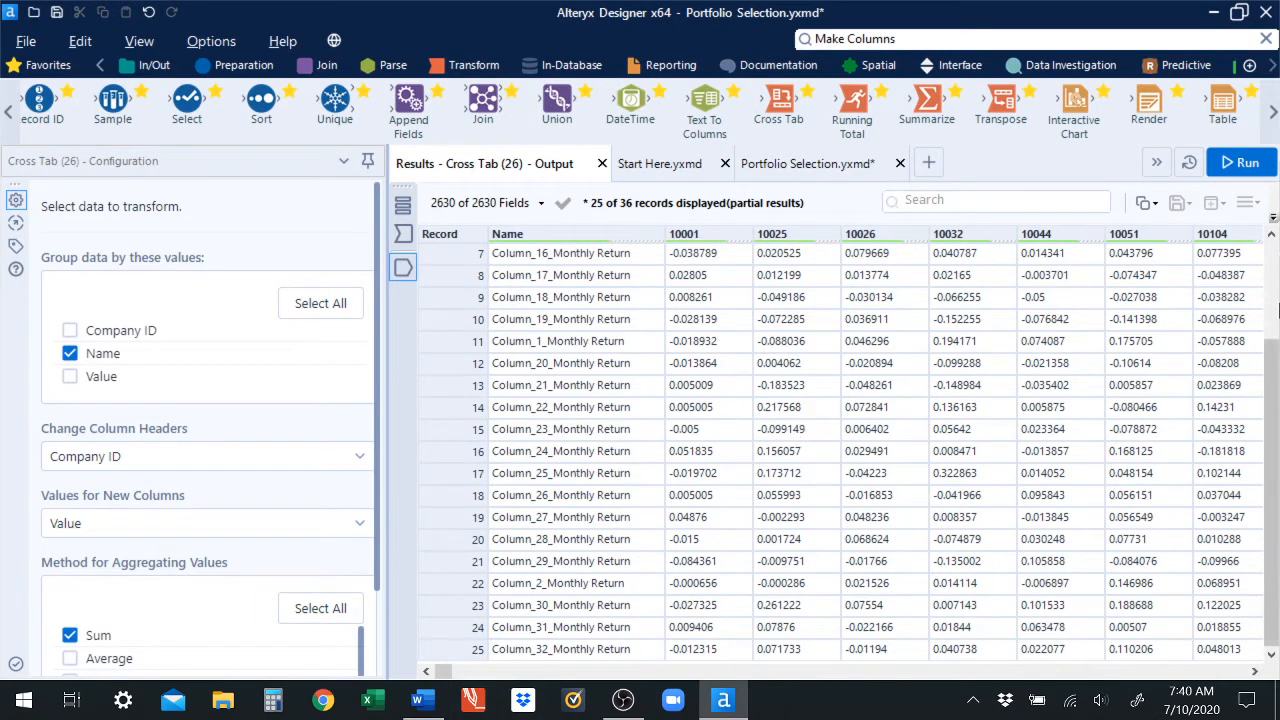
pyautogui.moveTo(1273, 380); pyautogui.dragTo(1270, 262)
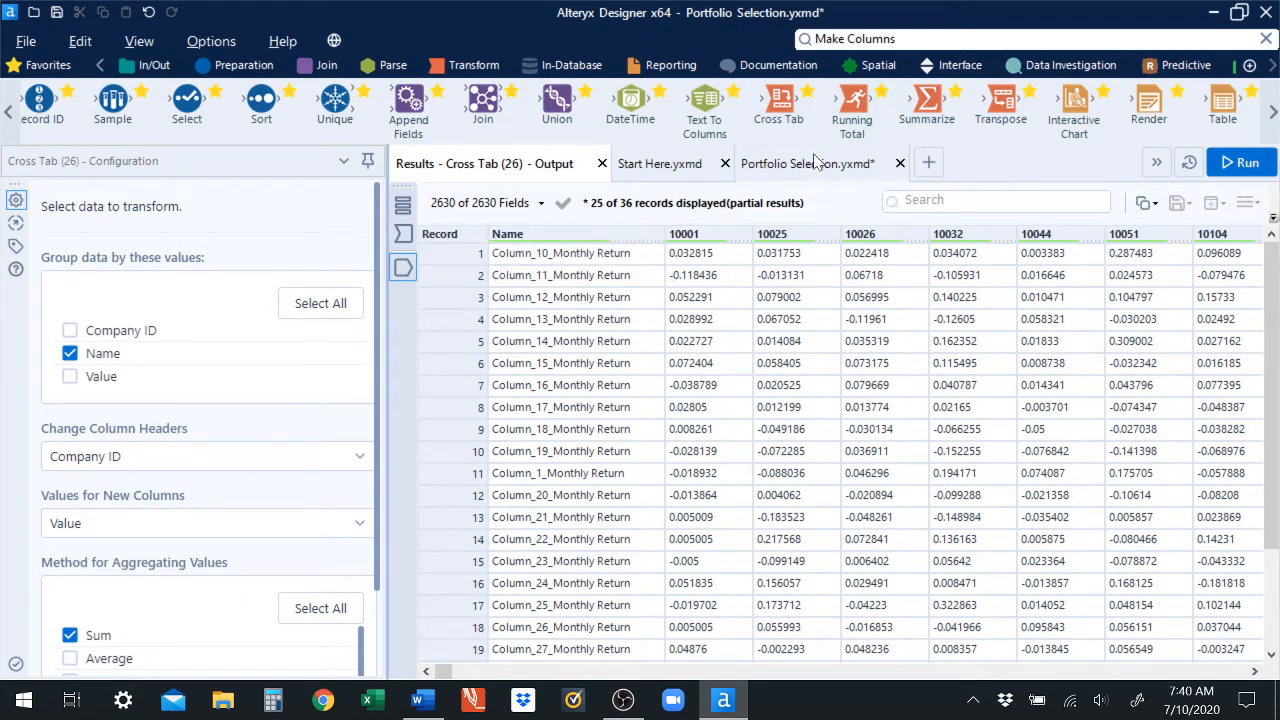
# Add a Sort tool after the Cross Tab, sort by Name ascending in dictionary order, and run the workflow.
pyautogui.click(811, 172)
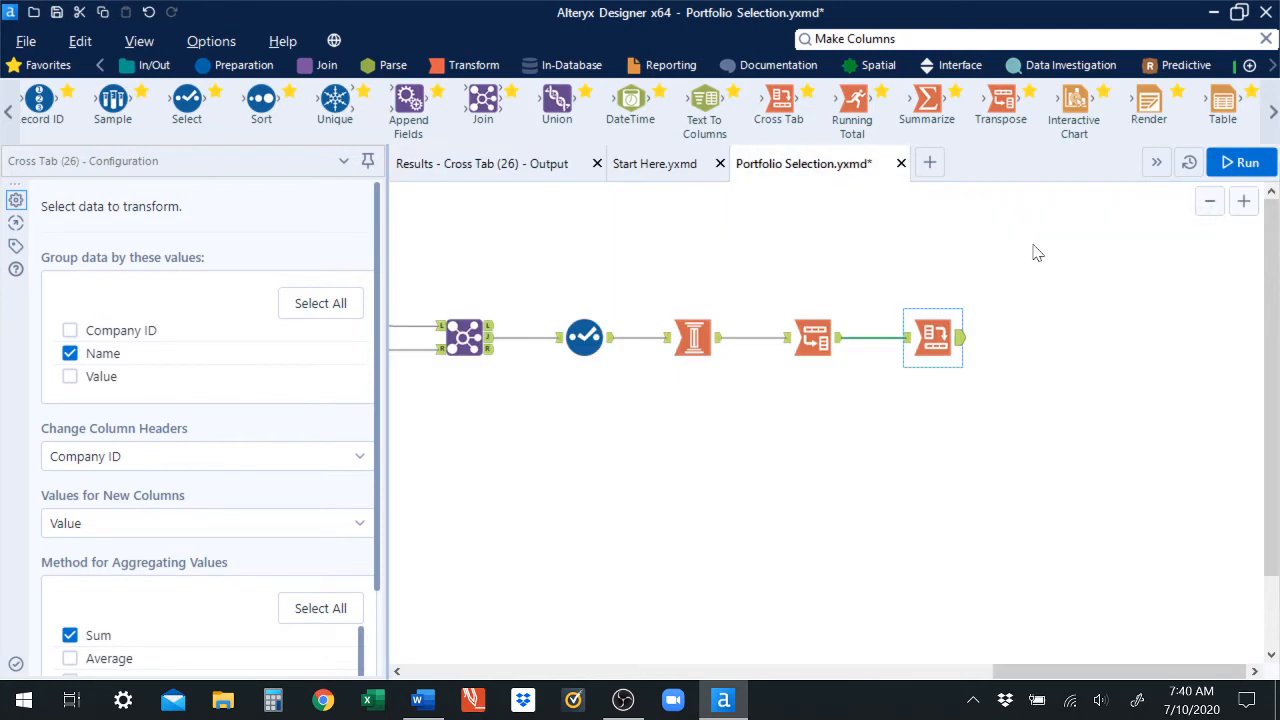
pyautogui.moveTo(275, 108); pyautogui.dragTo(1086, 373)
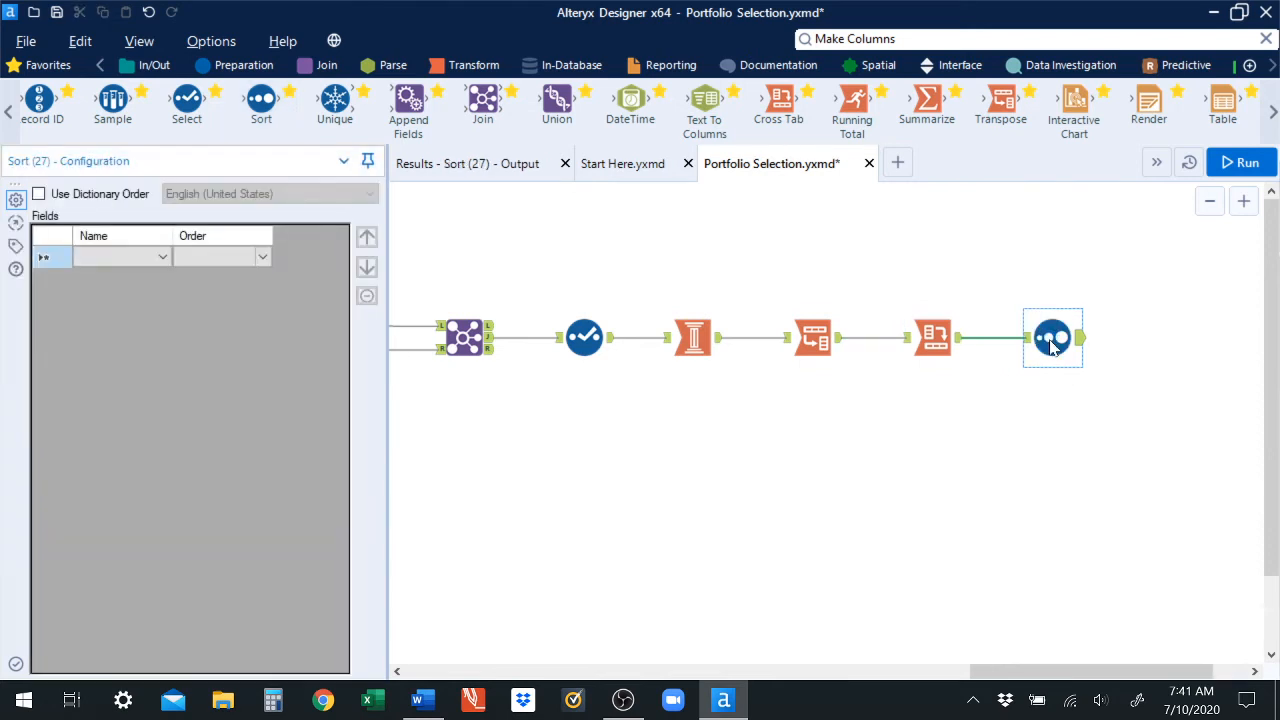
pyautogui.click(162, 257)
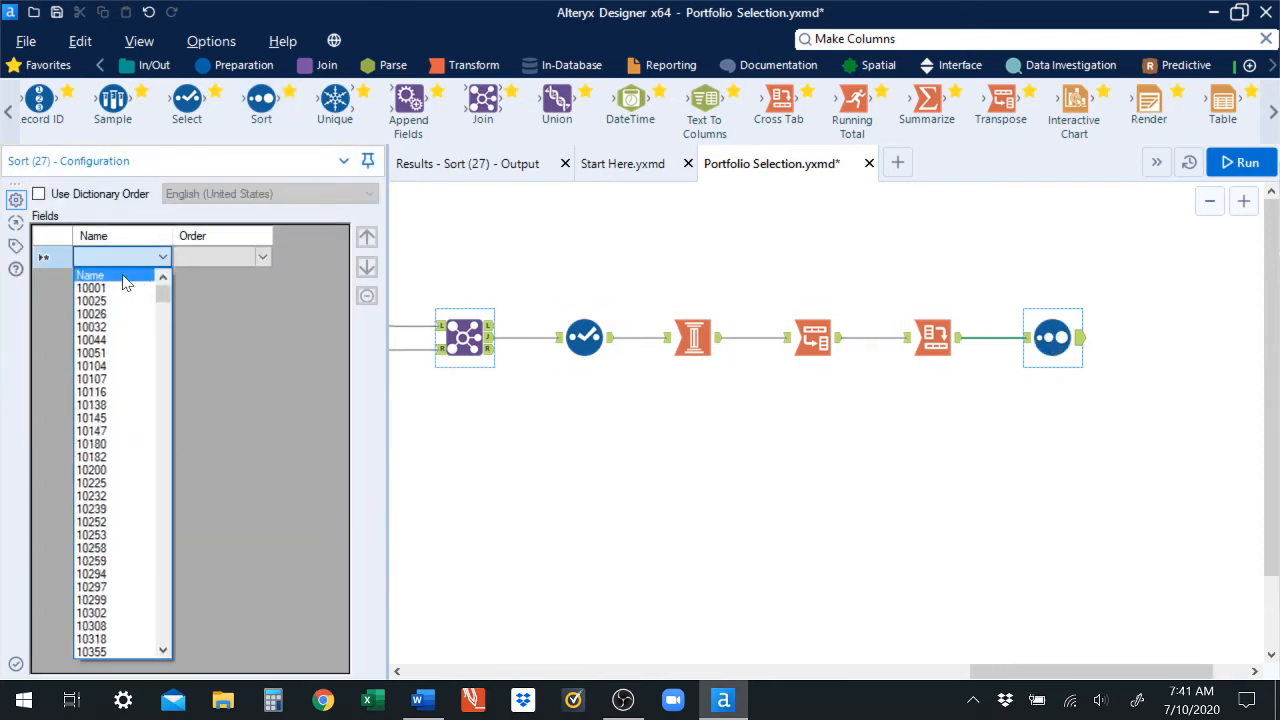
pyautogui.click(107, 274)
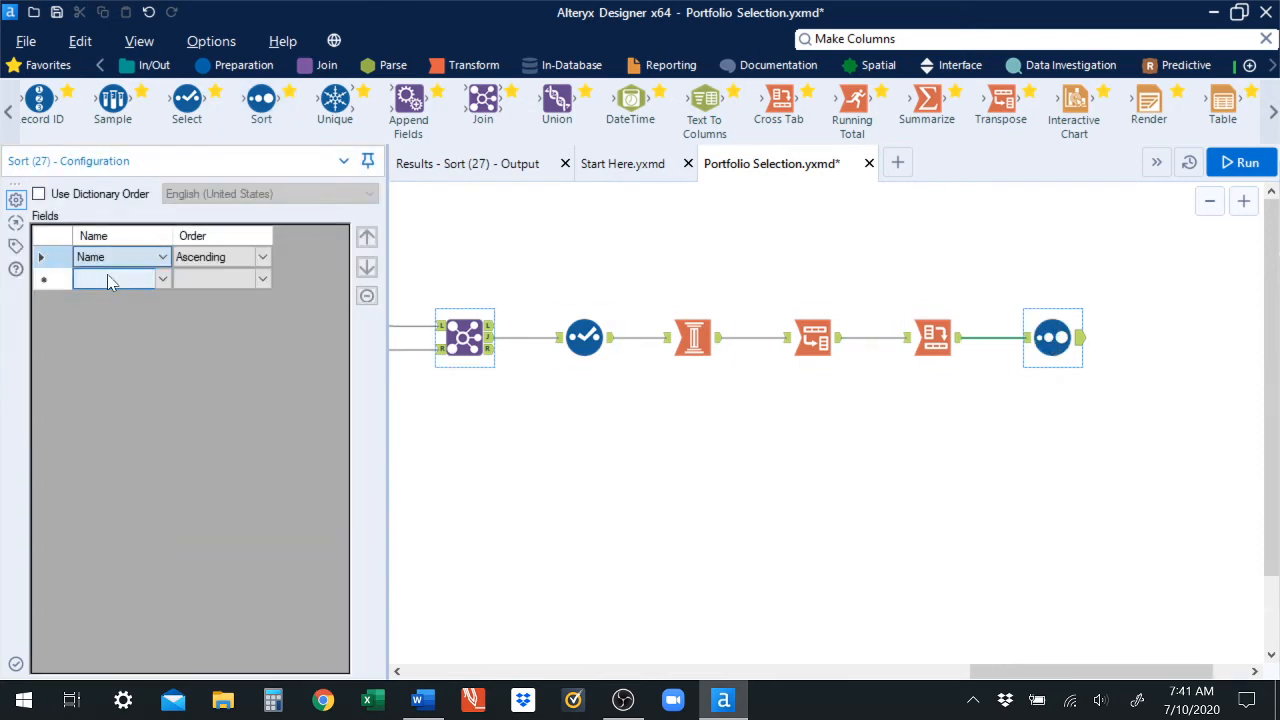
pyautogui.click(38, 194)
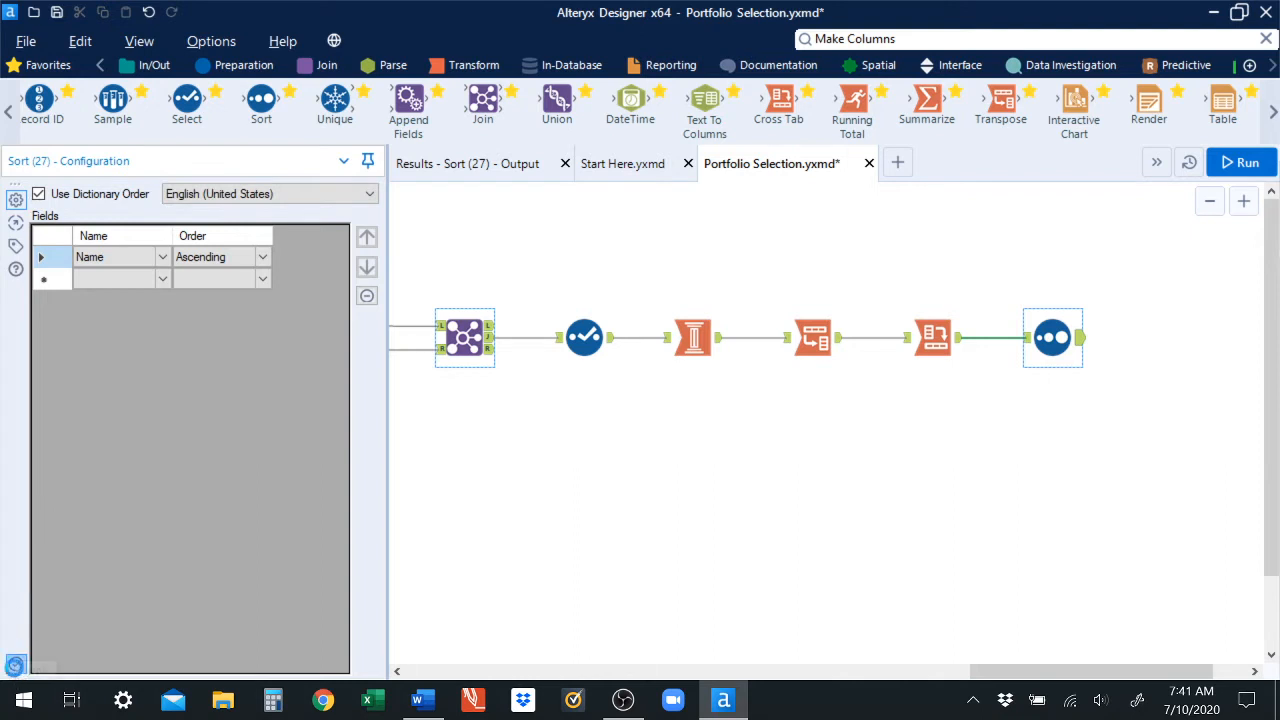
pyautogui.click(1243, 163)
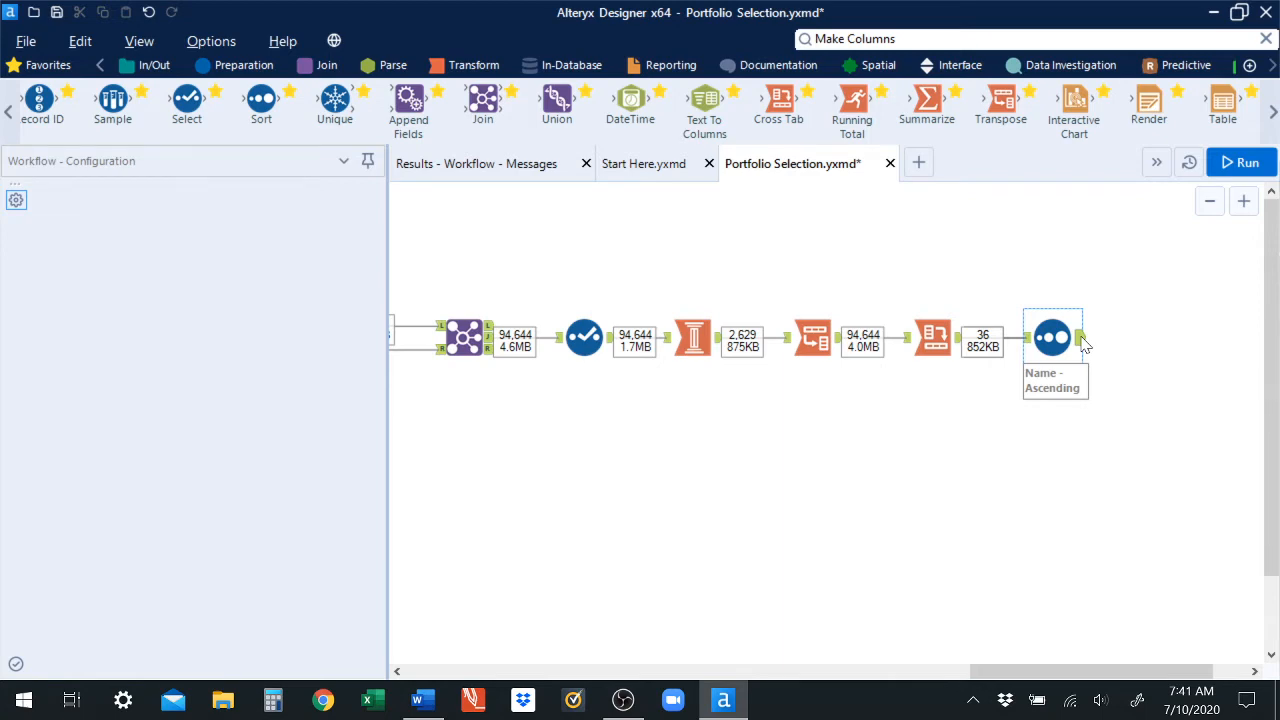
# Compare the sorted company columns in the Sort output with the monthly returns from the Select tool ahead of Make Columns.
pyautogui.click(1083, 342)
pyautogui.click(505, 170)
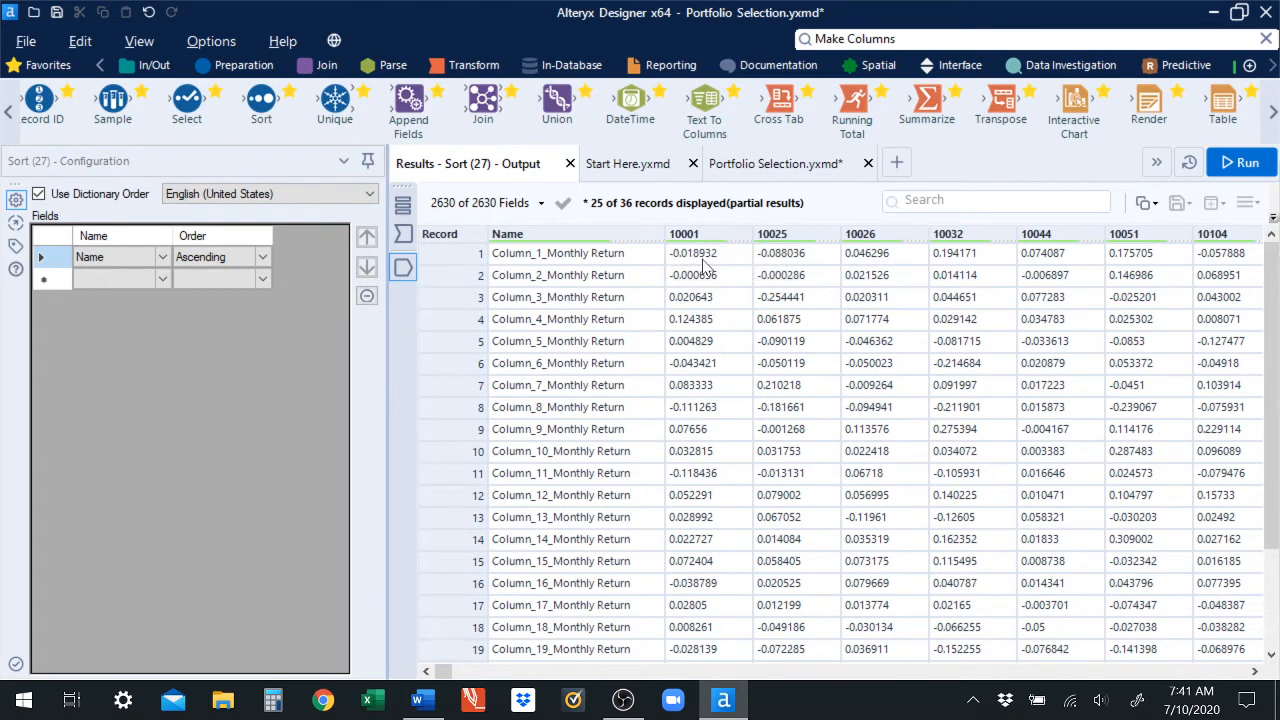
pyautogui.click(762, 170)
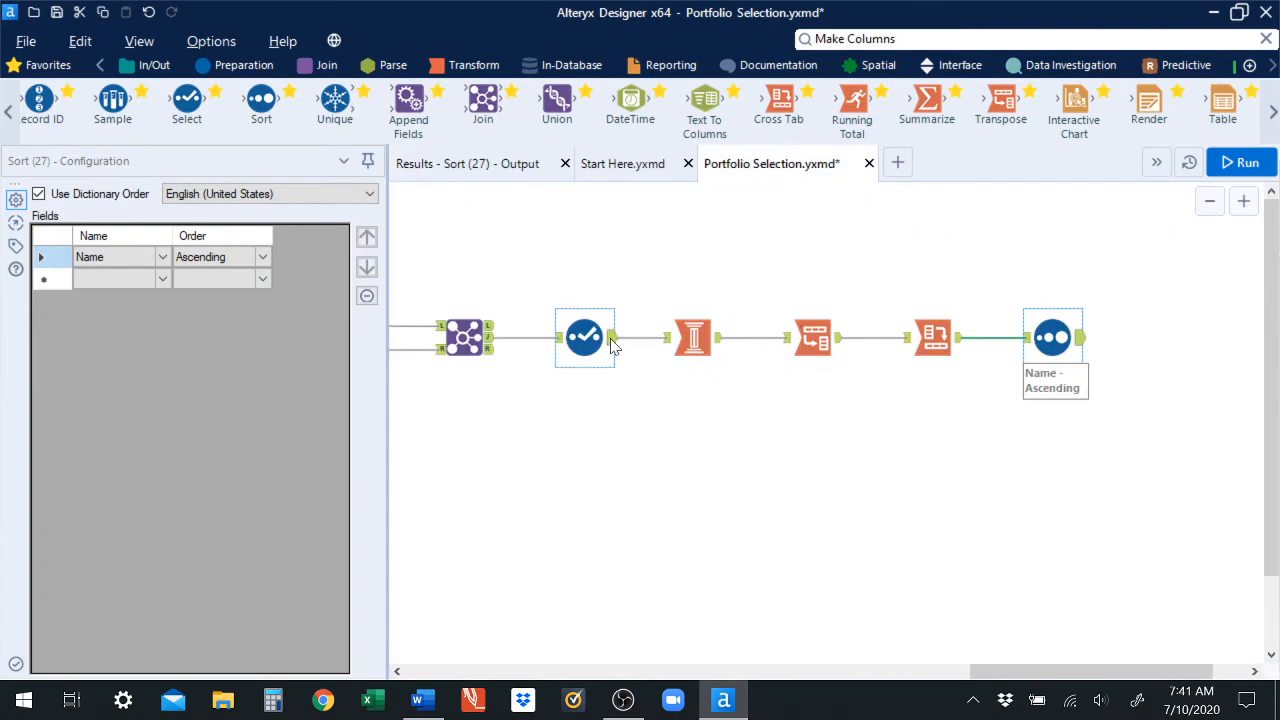
pyautogui.click(610, 340)
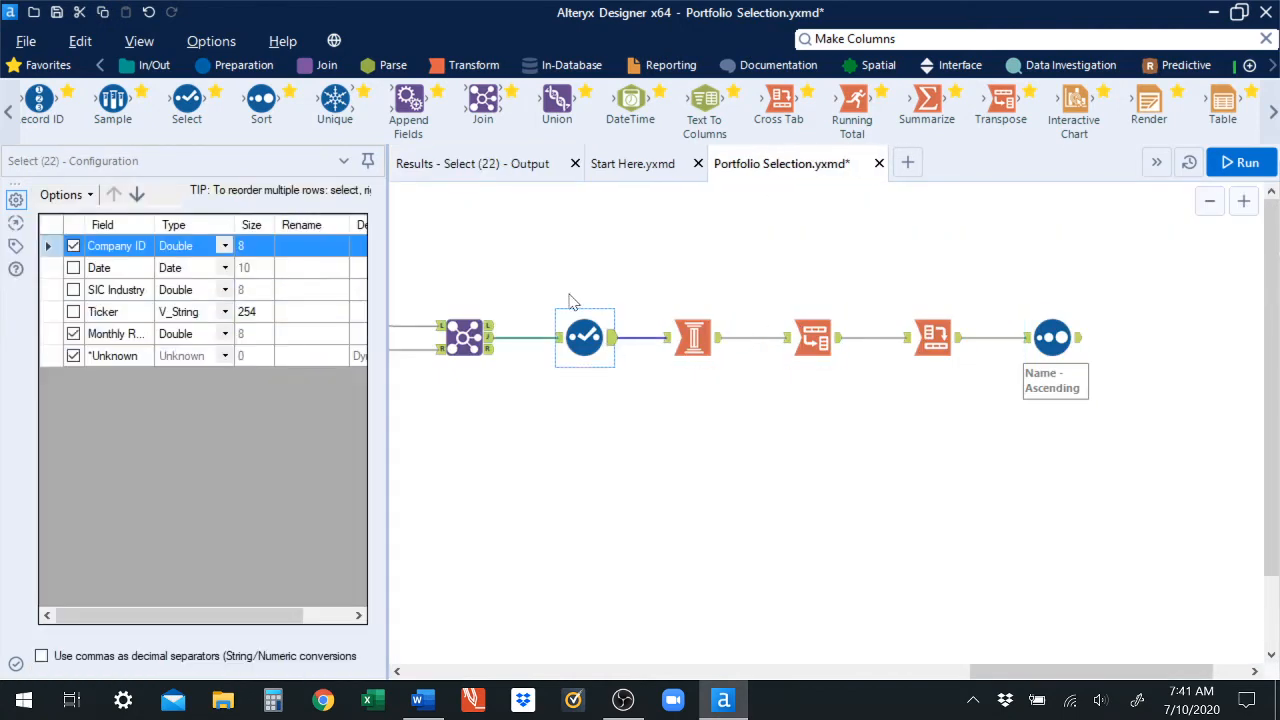
pyautogui.click(503, 166)
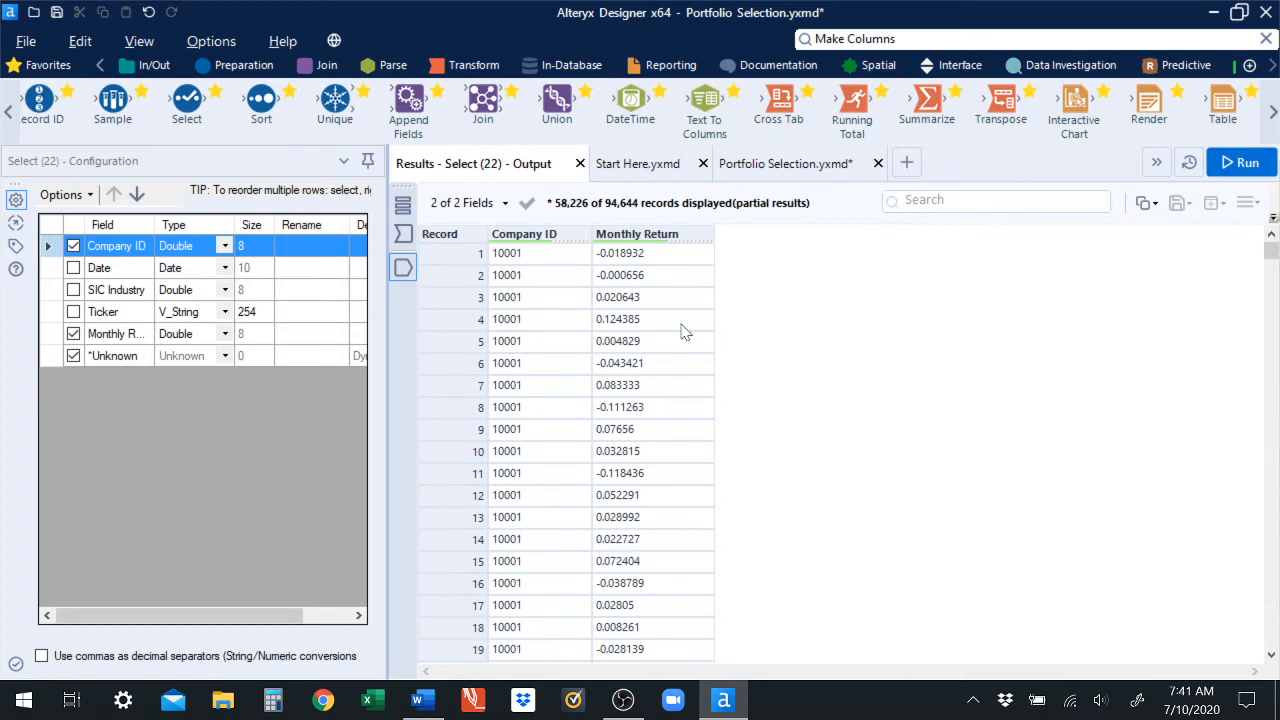
pyautogui.click(776, 166)
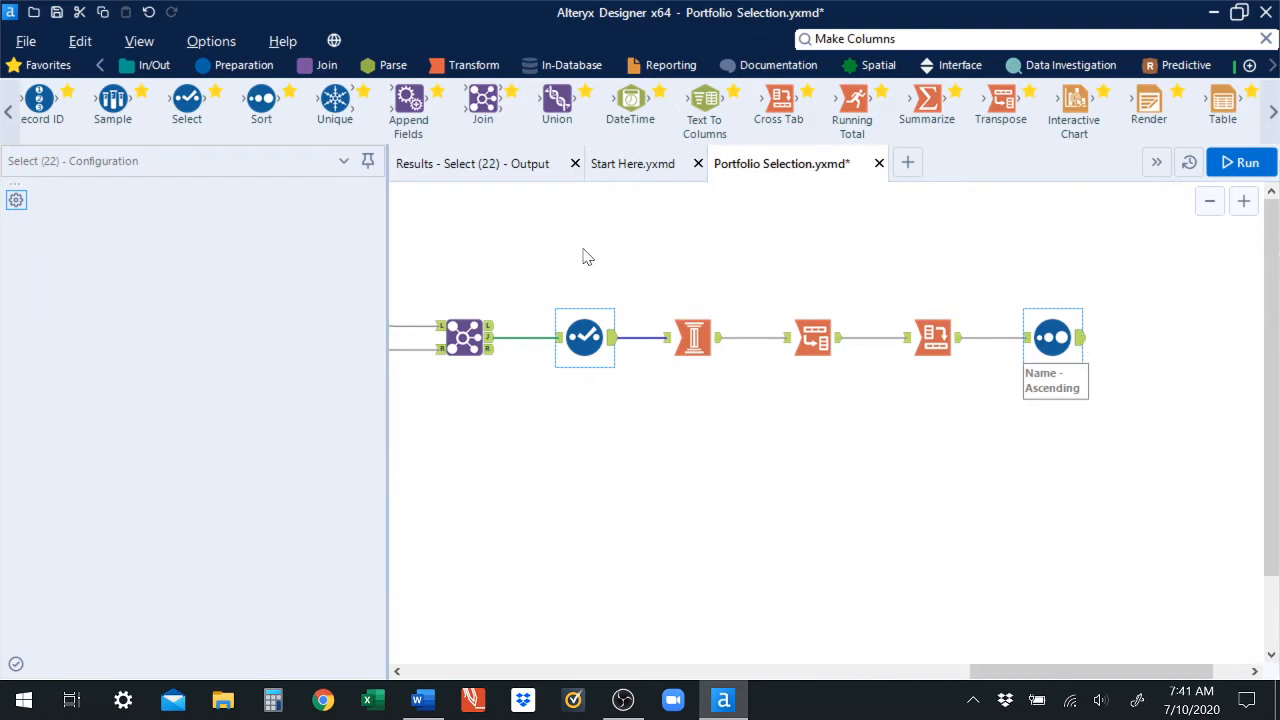
pyautogui.click(501, 166)
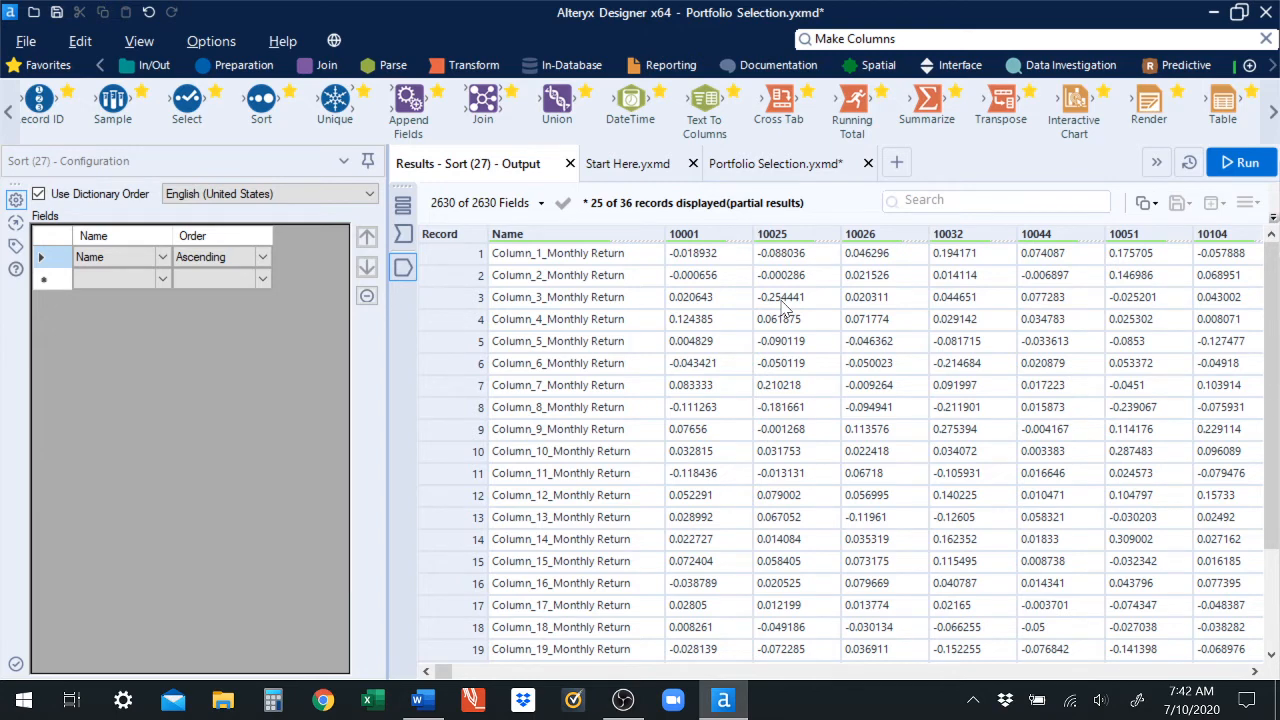
# Add a Select tool after the Sort tool, exclude the Name field, run the workflow, and select the new tool's output.
pyautogui.click(774, 167)
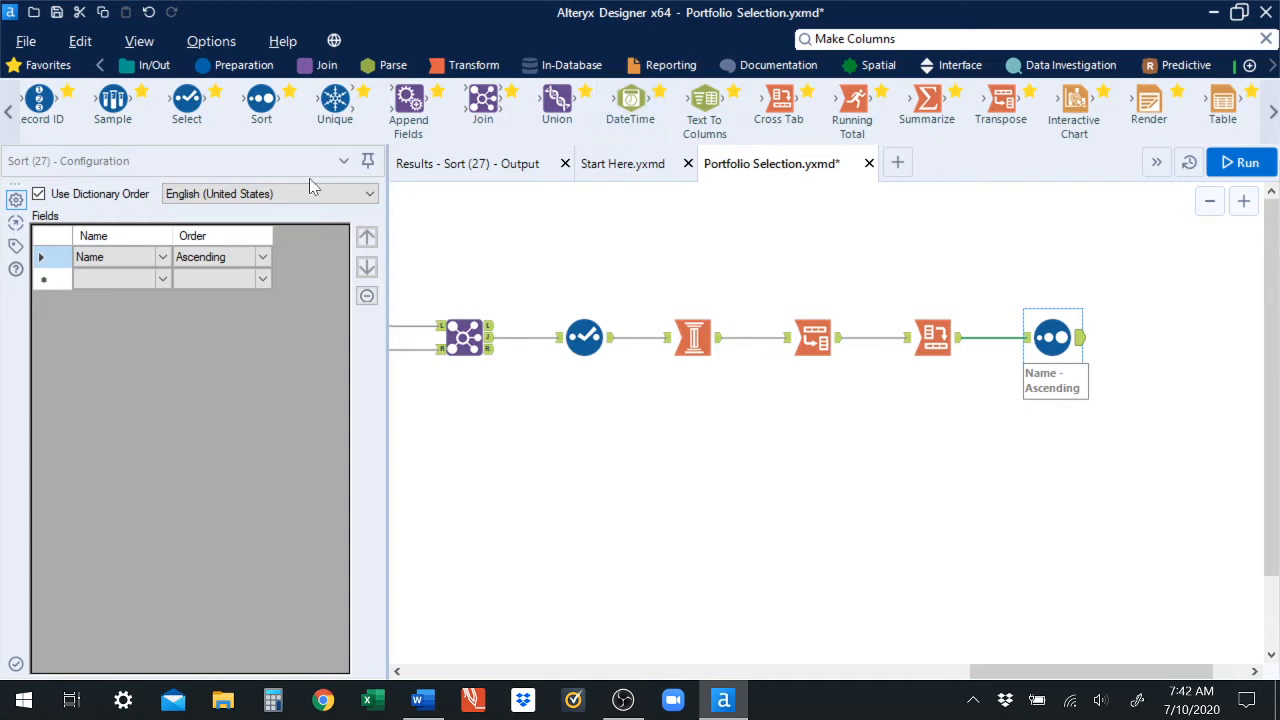
pyautogui.moveTo(187, 100); pyautogui.dragTo(1160, 338)
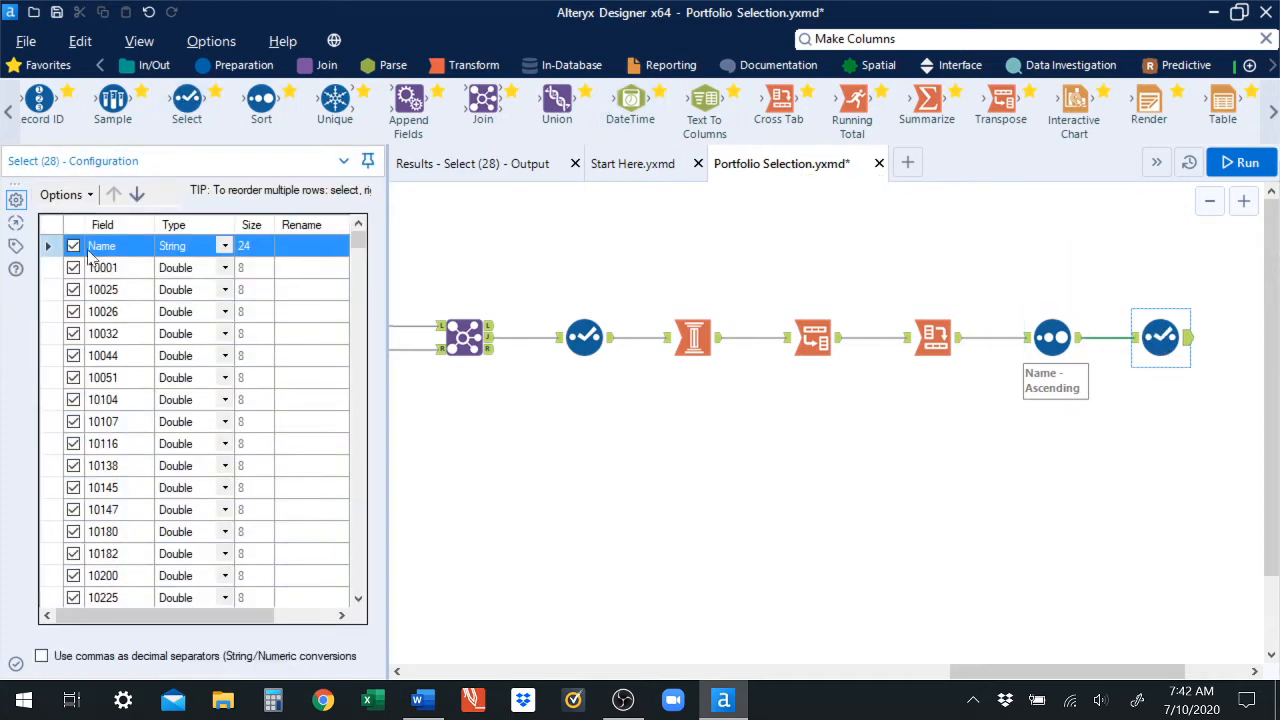
pyautogui.click(73, 246)
pyautogui.click(1240, 163)
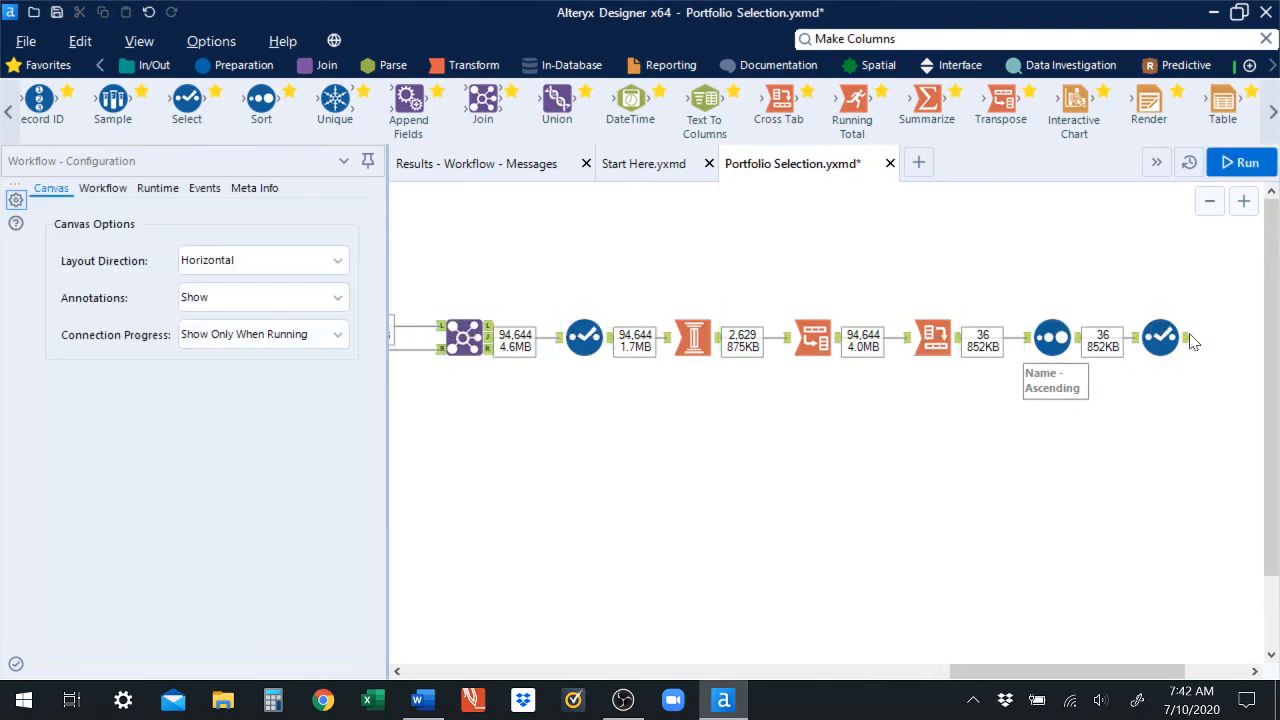
pyautogui.click(1188, 341)
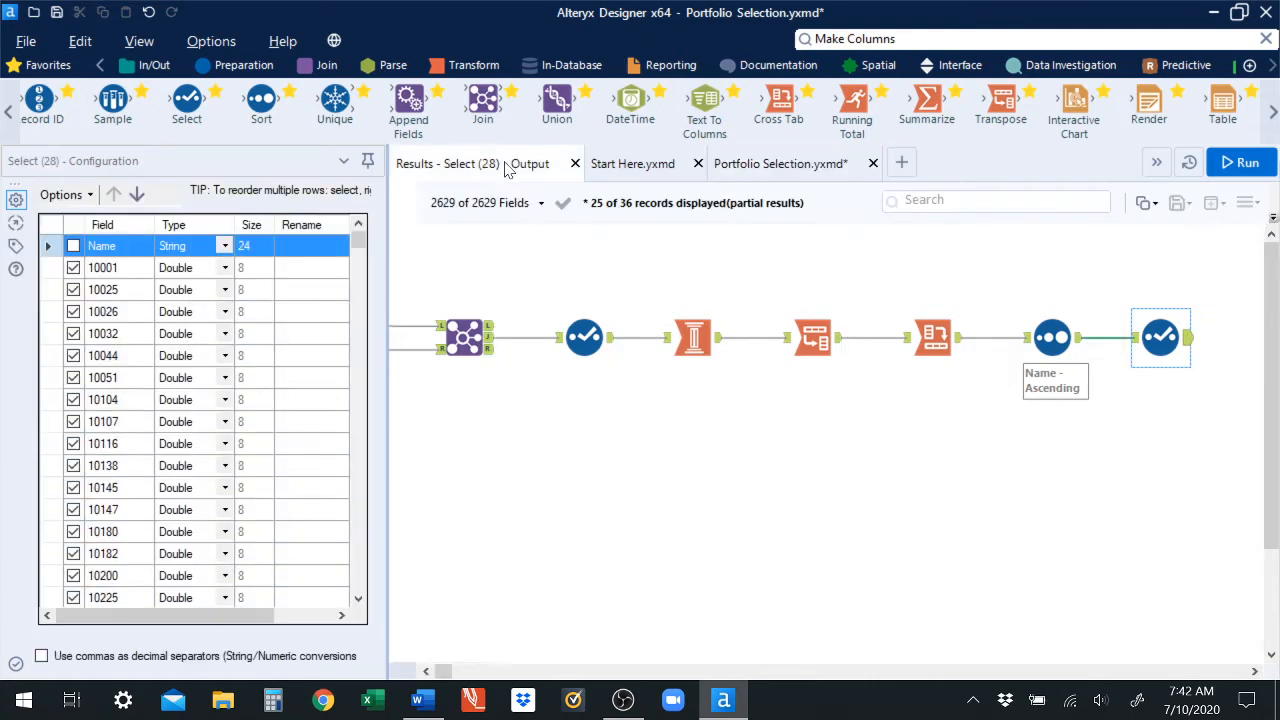
# Check the Select output, add a Pearson Correlation tool after it with all company variables selected, and run the workflow.
pyautogui.click(507, 166)
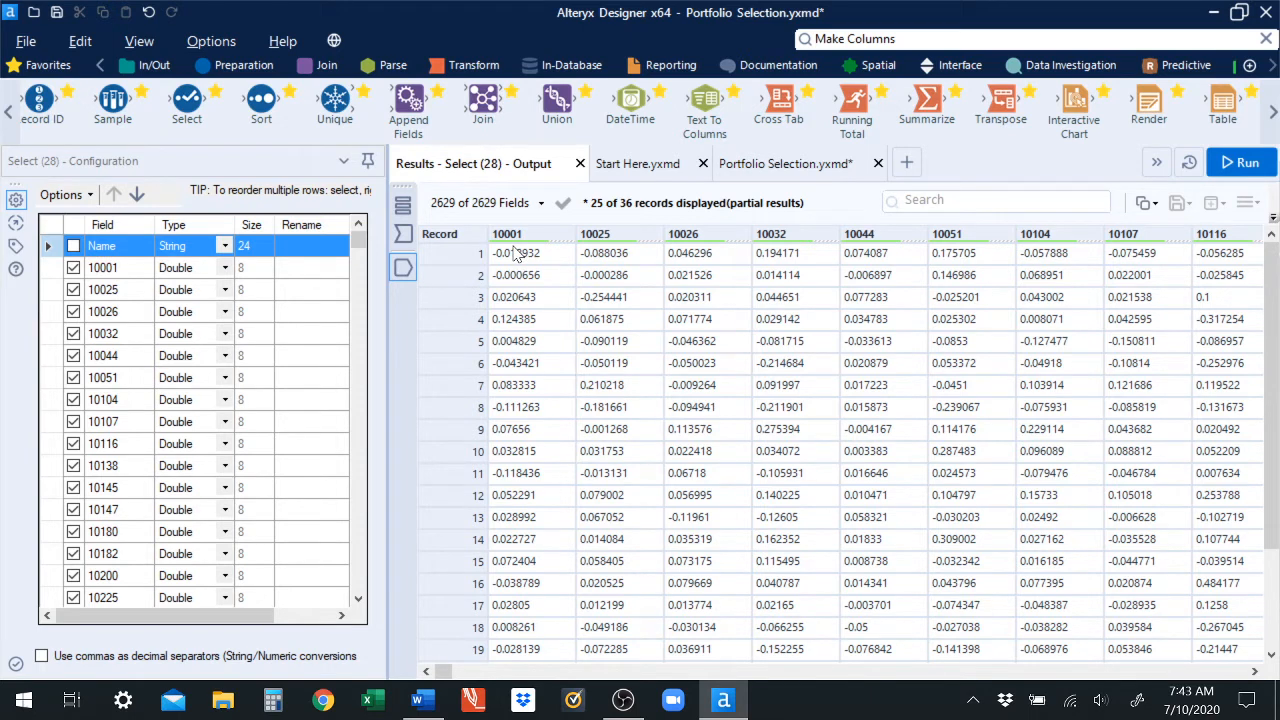
pyautogui.click(808, 174)
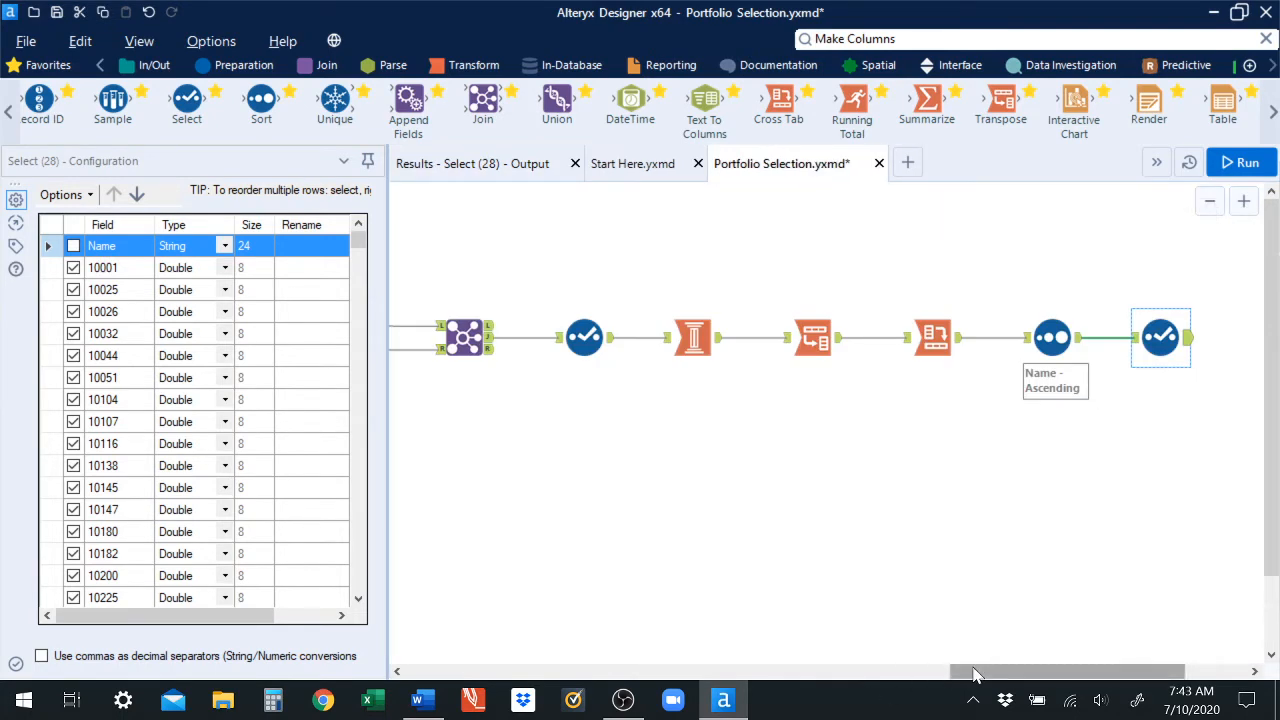
pyautogui.moveTo(975, 675); pyautogui.dragTo(1032, 675)
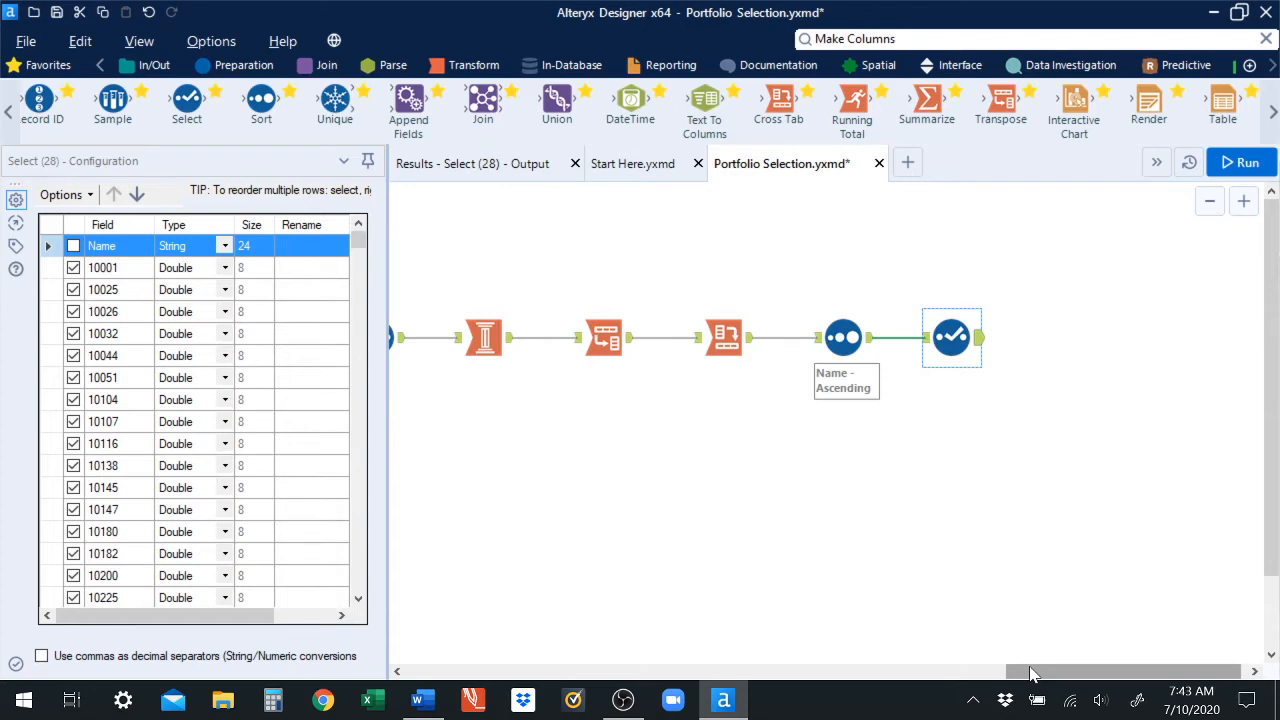
pyautogui.click(1273, 111)
pyautogui.click(1273, 111)
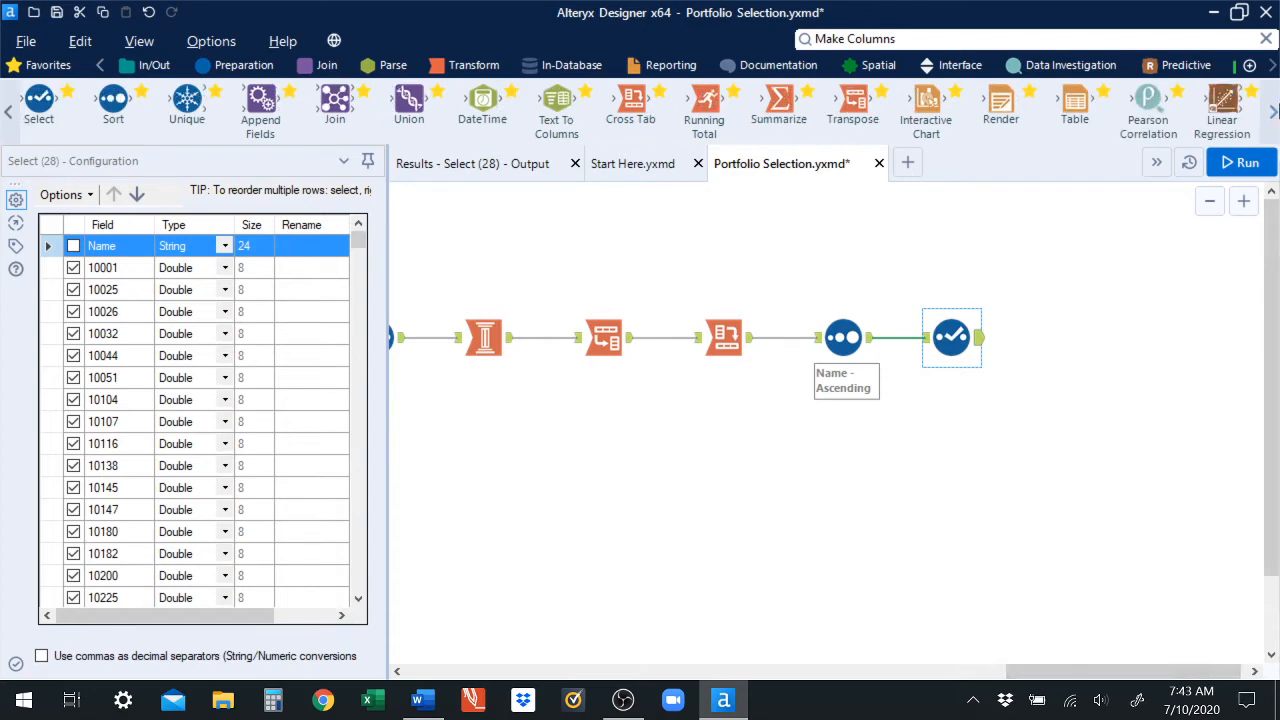
pyautogui.moveTo(1145, 105); pyautogui.dragTo(1074, 337)
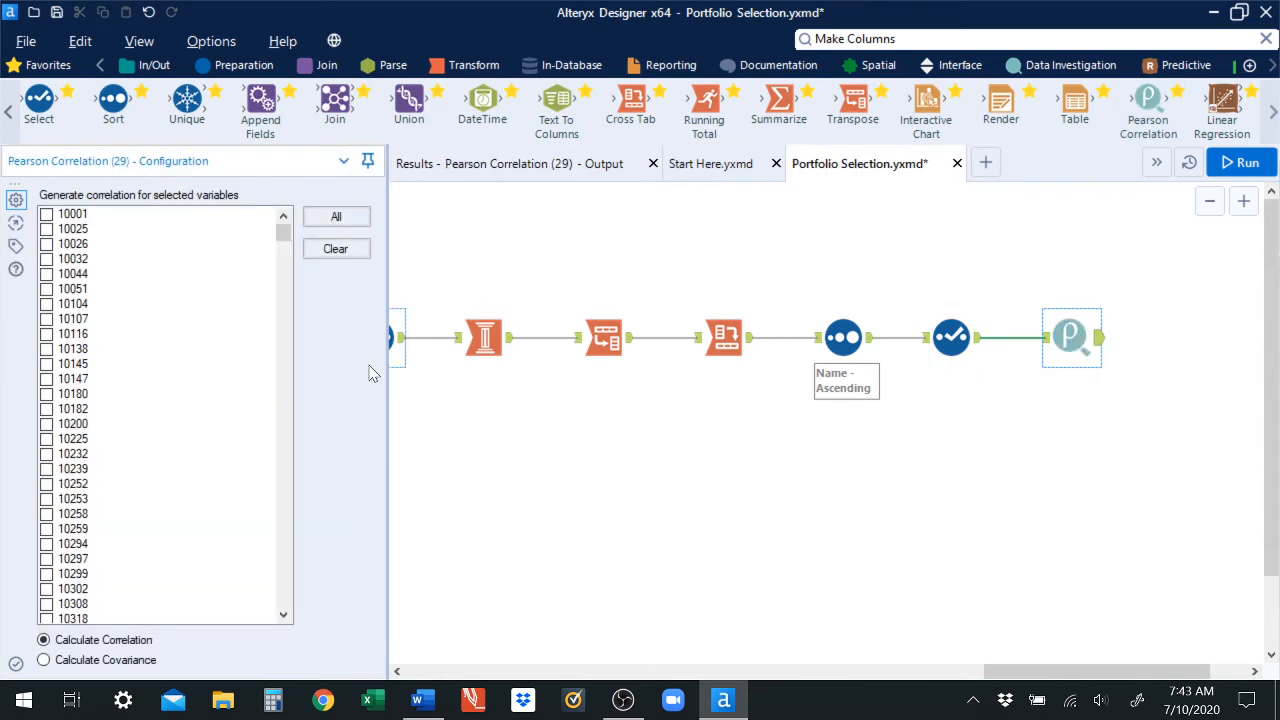
pyautogui.click(329, 226)
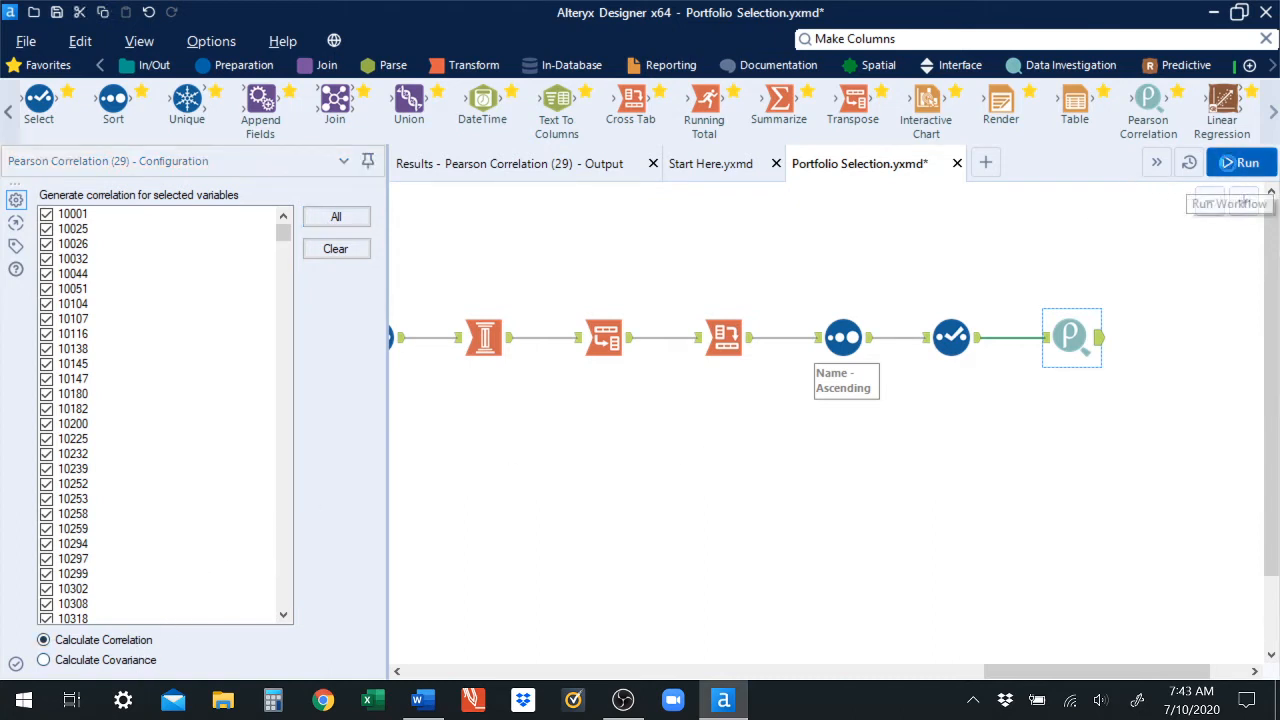
pyautogui.click(1232, 170)
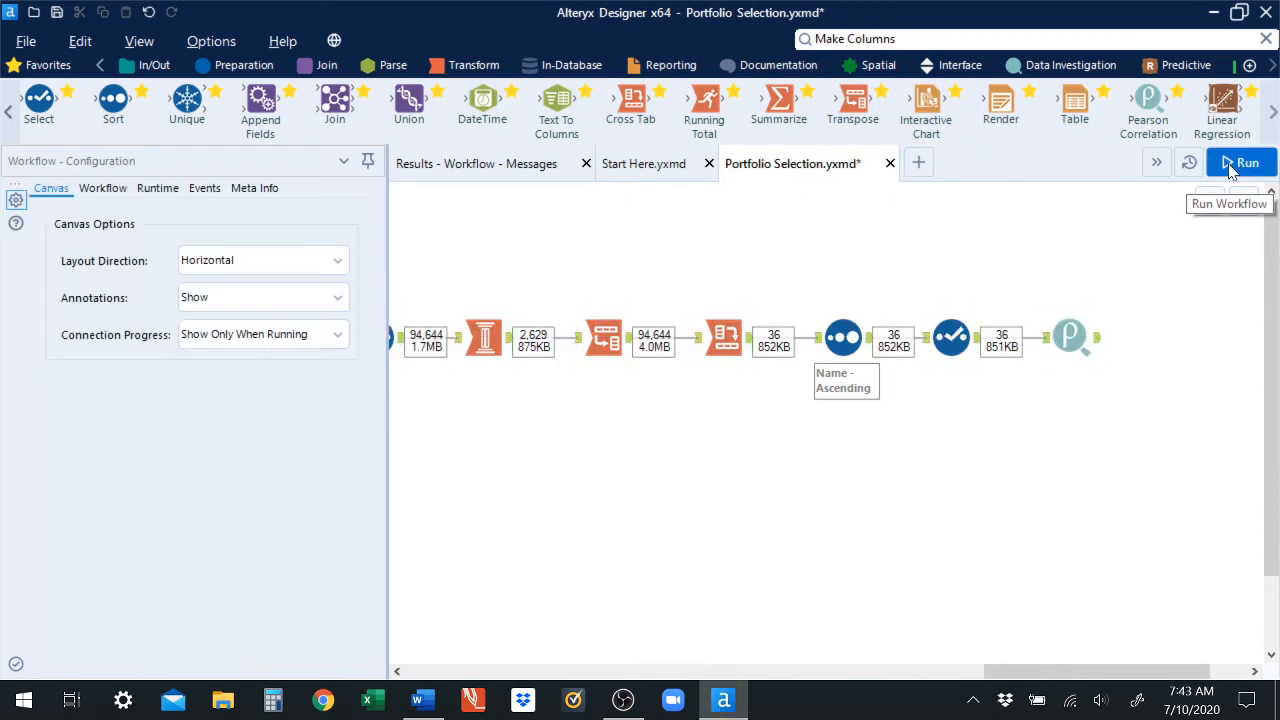
# Examine the correlation matrix in the Pearson Correlation output, including the diagonal cells and the pairwise values across company columns.
pyautogui.click(1100, 340)
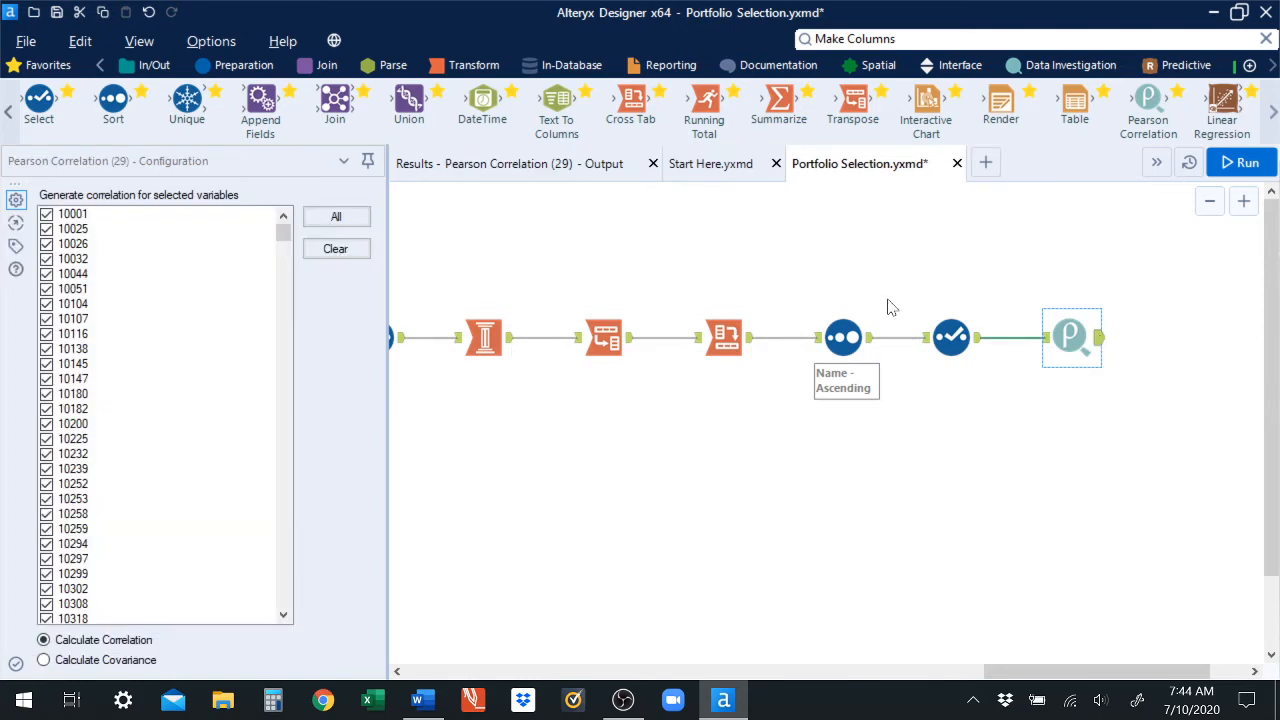
pyautogui.click(549, 178)
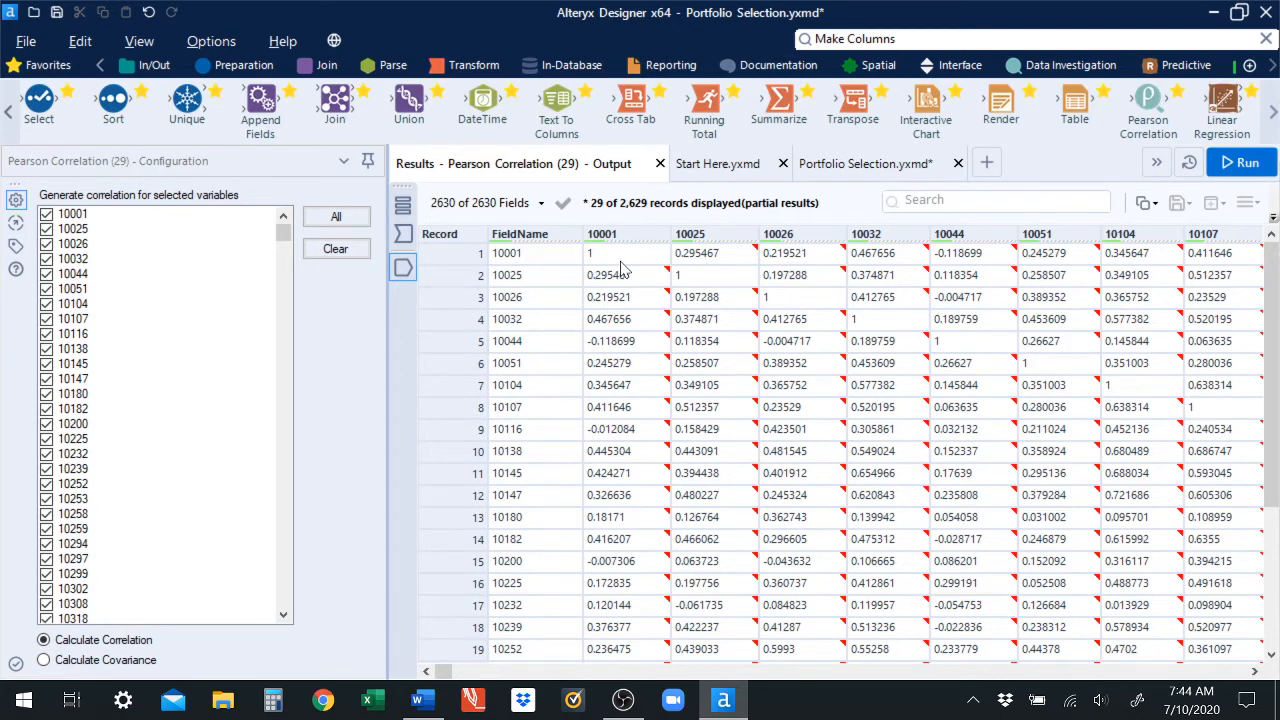
pyautogui.click(619, 262)
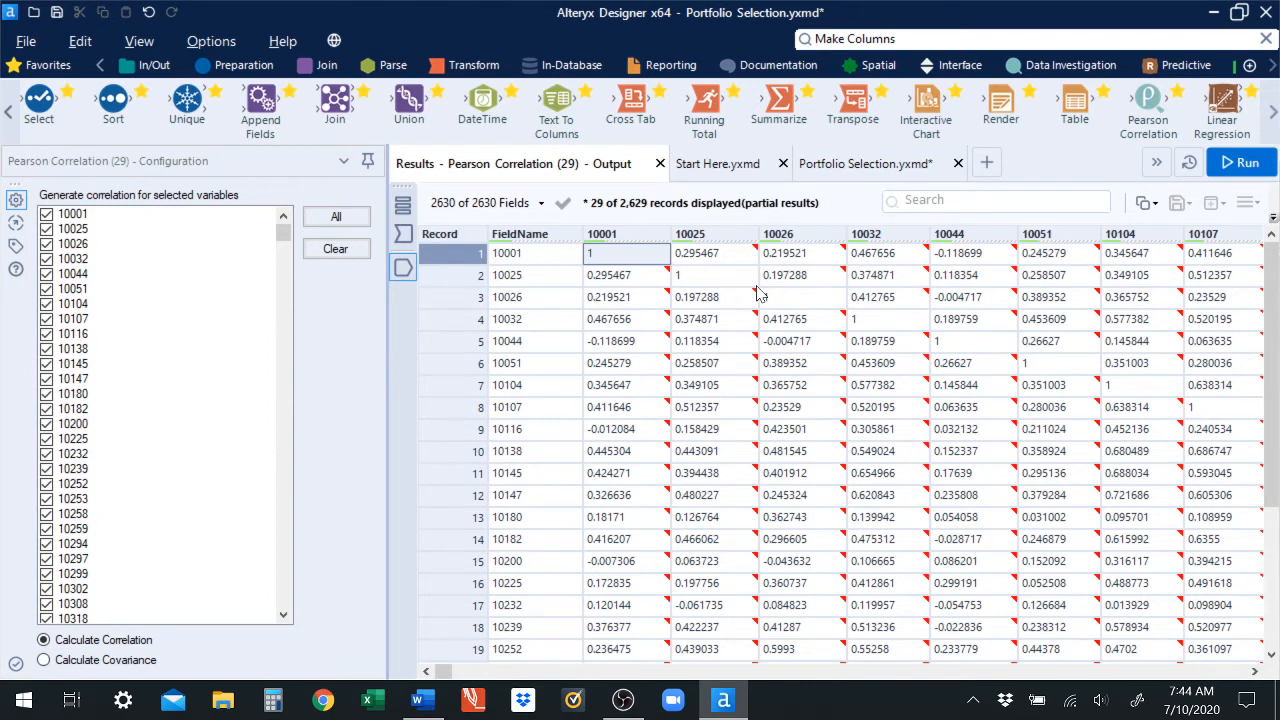
pyautogui.click(1256, 673)
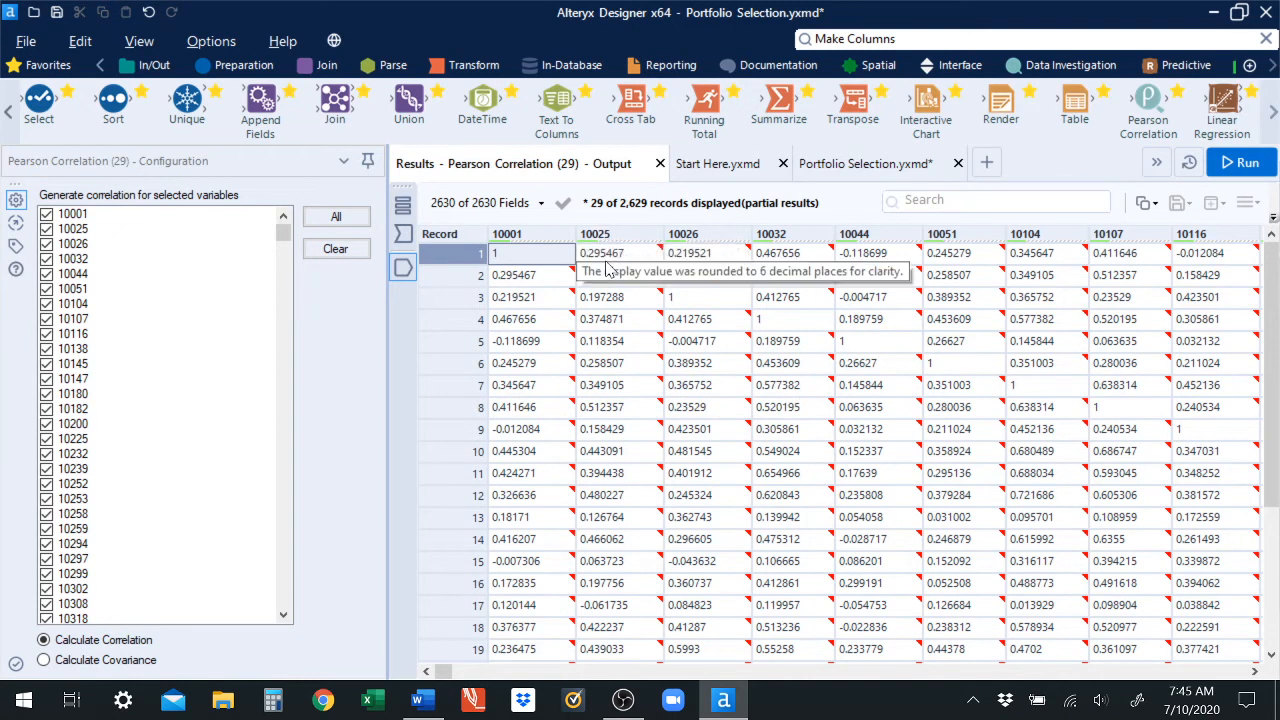
pyautogui.click(426, 671)
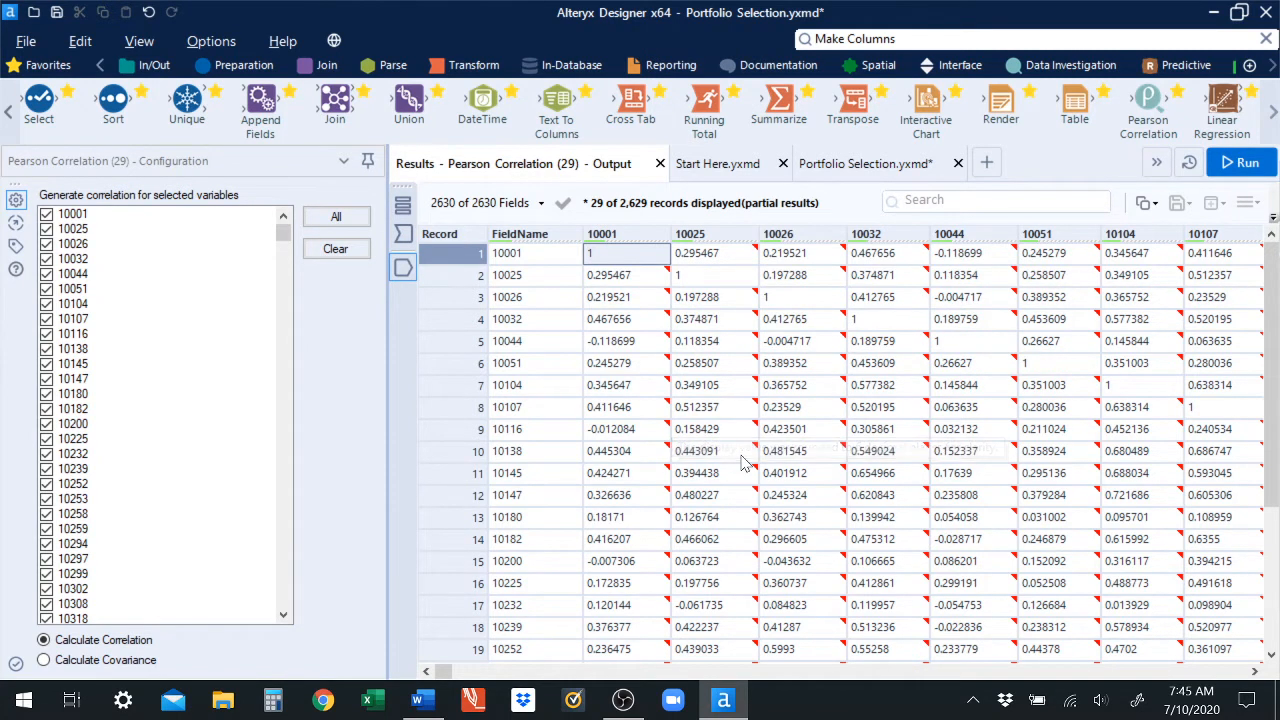
pyautogui.click(845, 165)
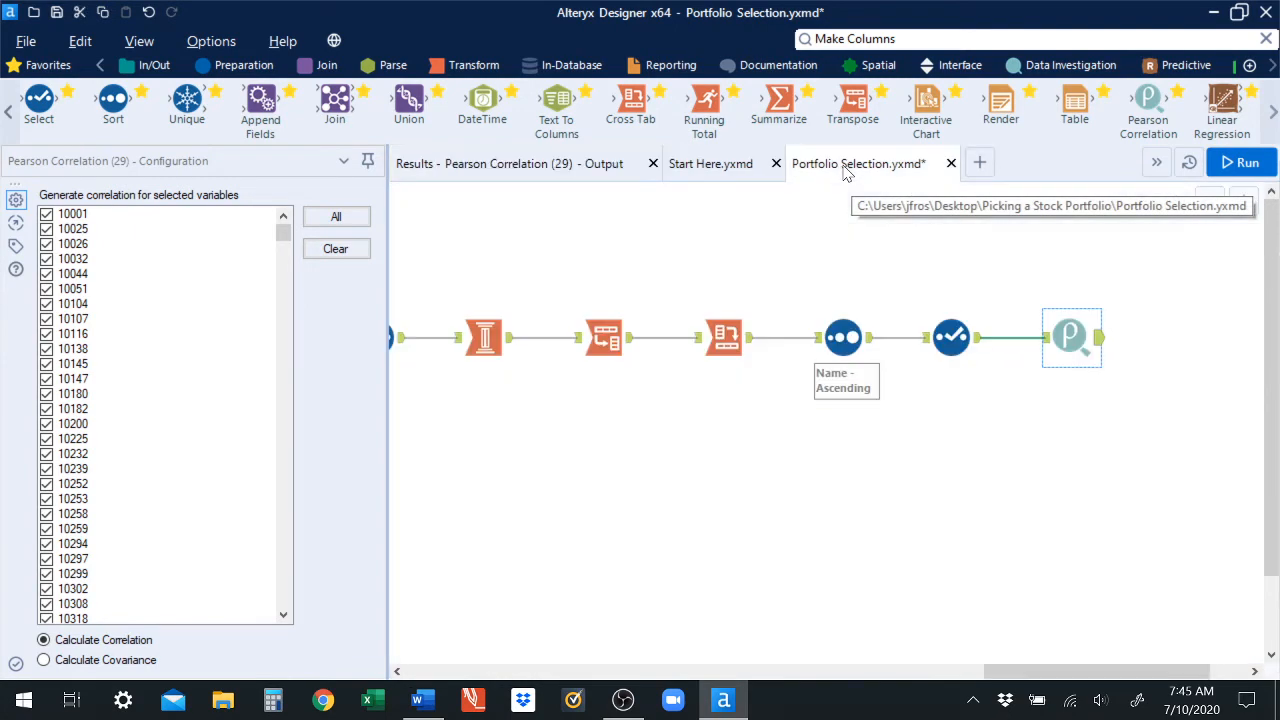
# Switch to the Word case document to read Step 3 – Stock Picking Algorithm and compare its instructions with the correlation matrix in Alteryx.
pyautogui.click(424, 700)
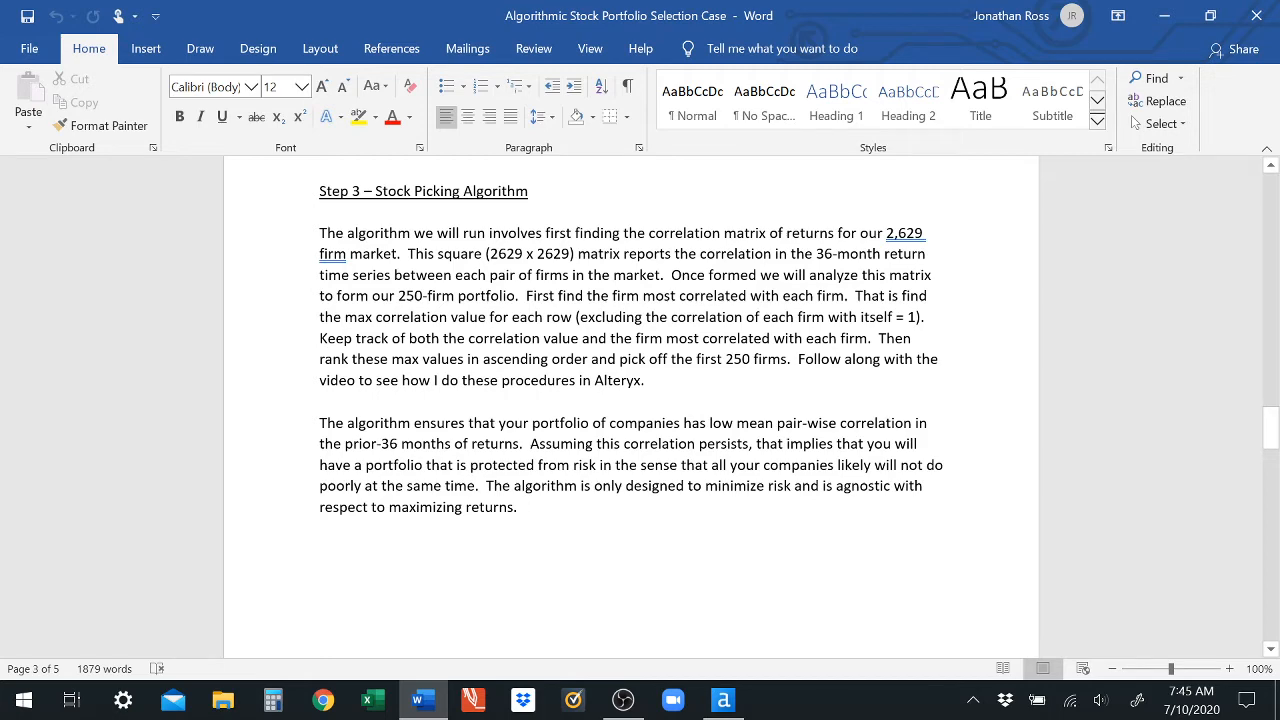
pyautogui.click(723, 699)
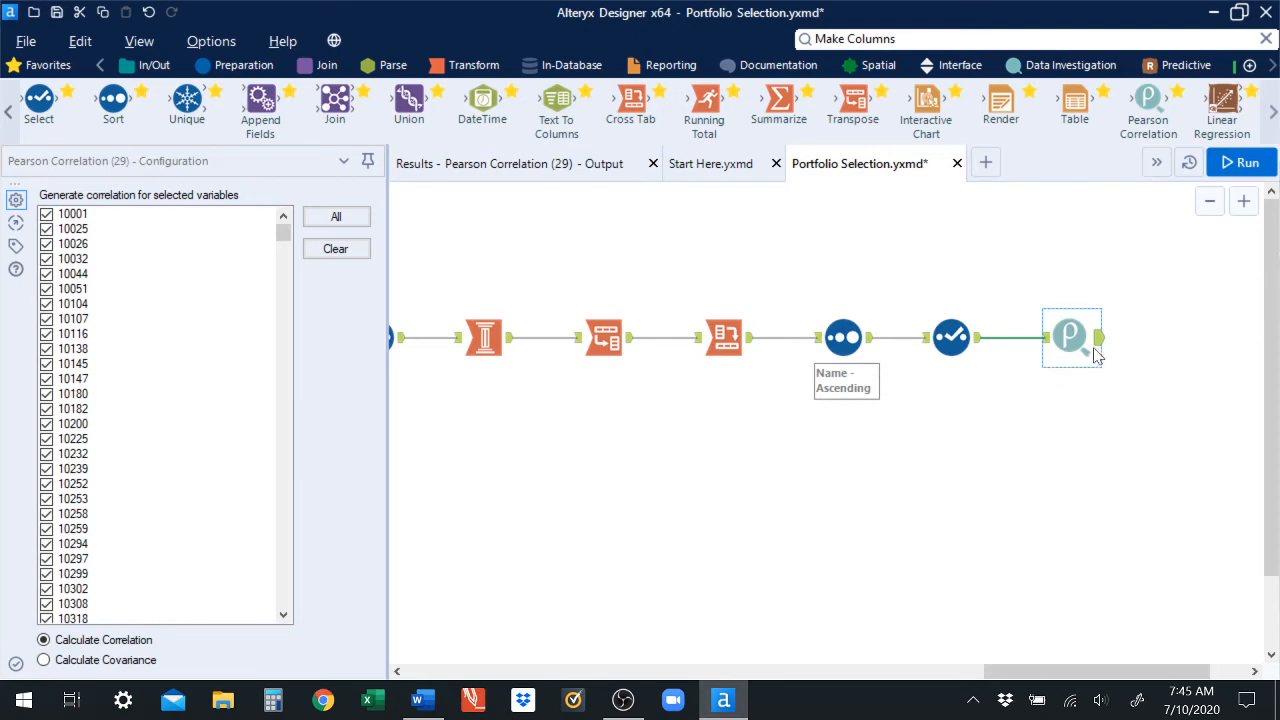
pyautogui.click(552, 170)
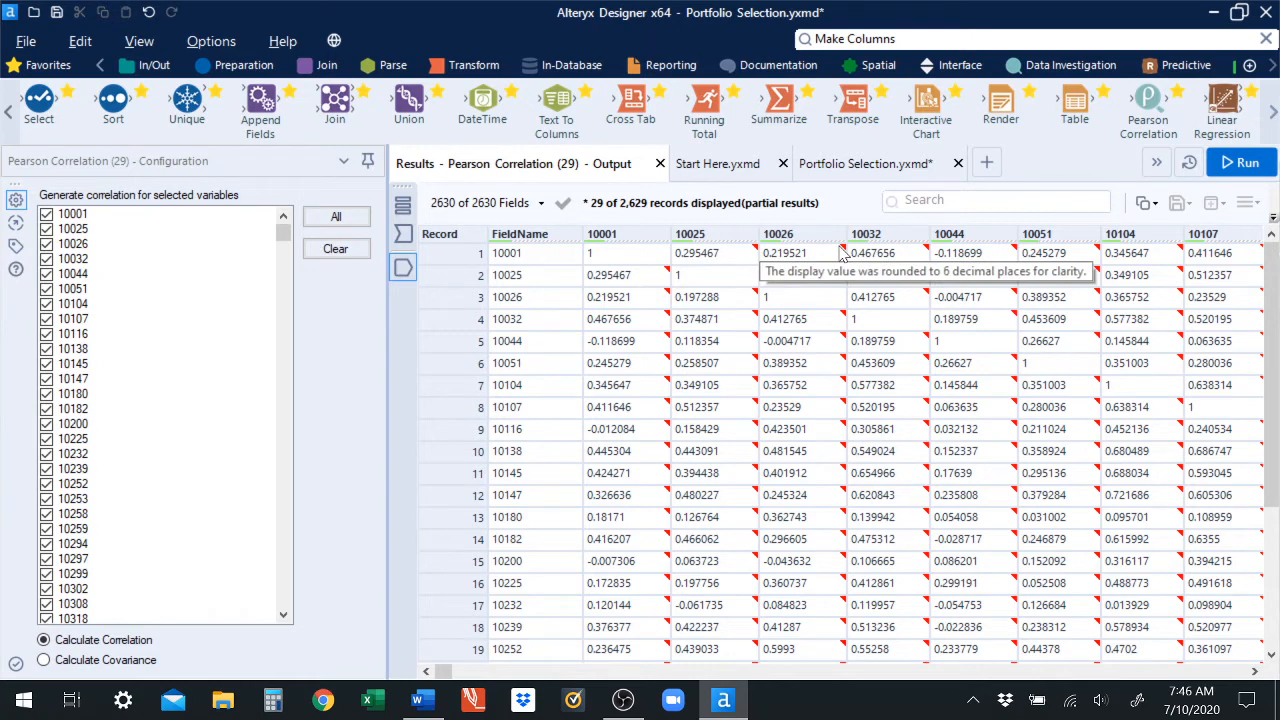
pyautogui.click(868, 172)
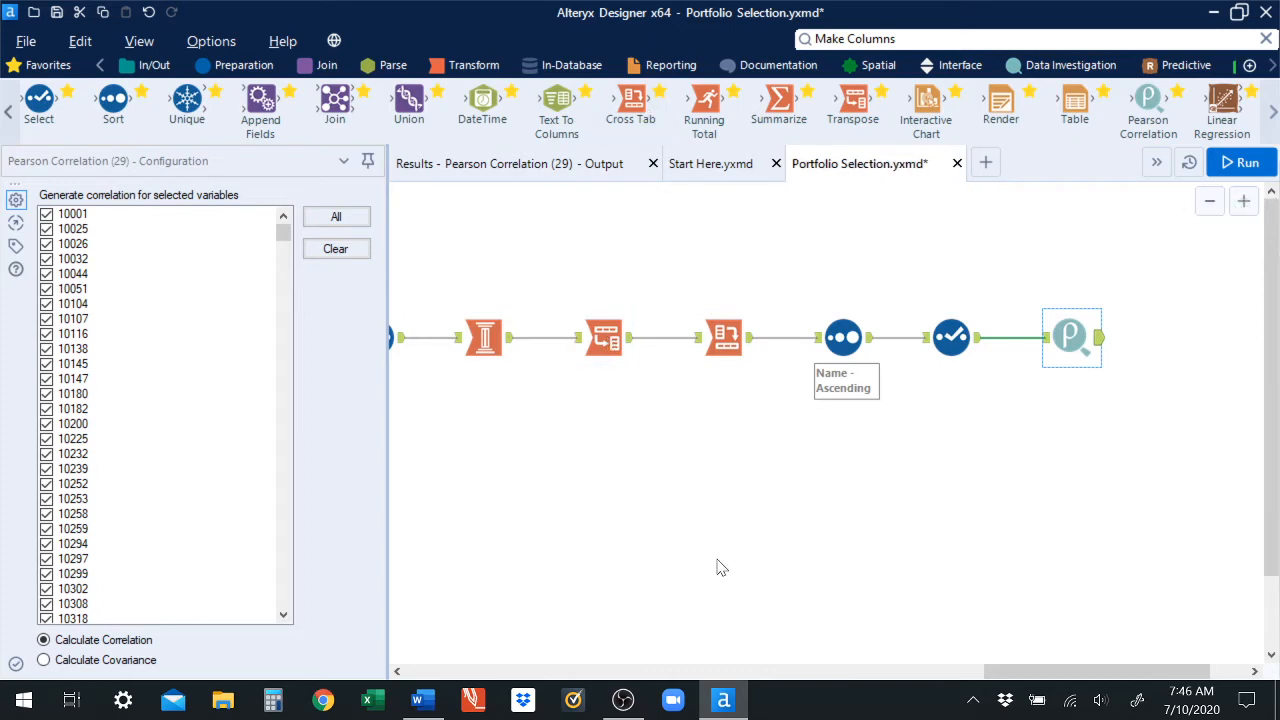
pyautogui.click(428, 702)
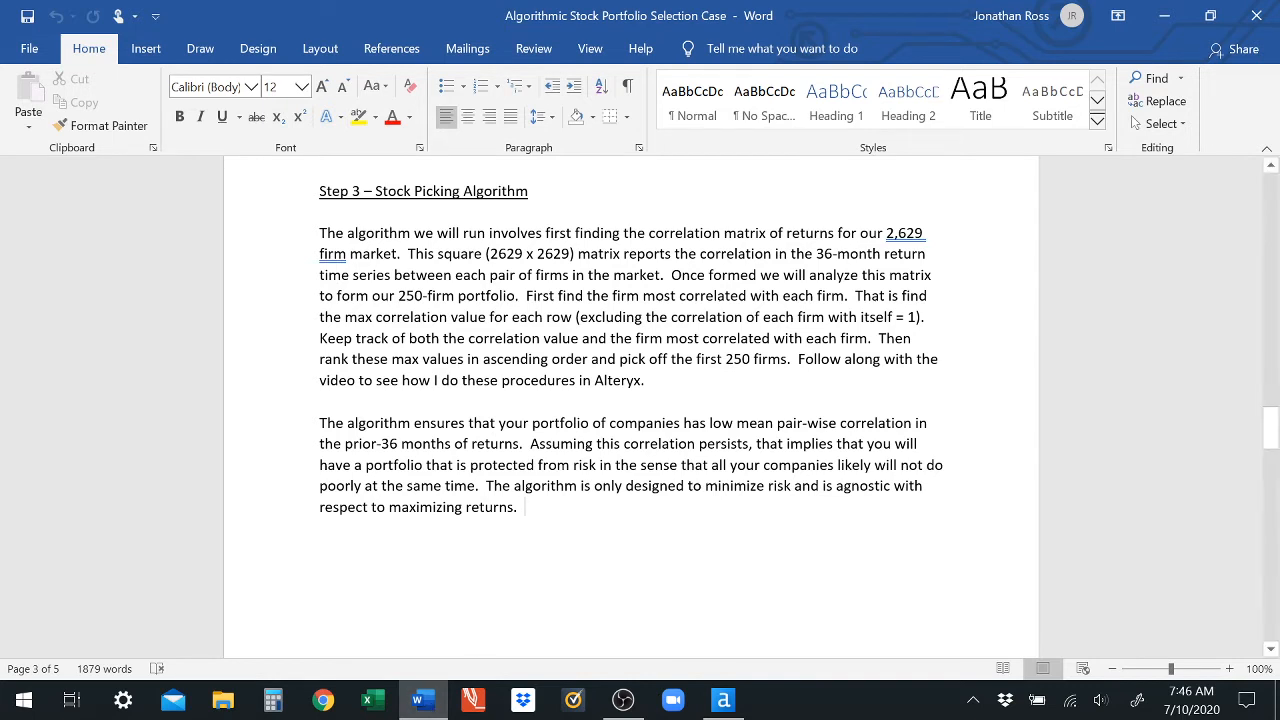
pyautogui.click(723, 700)
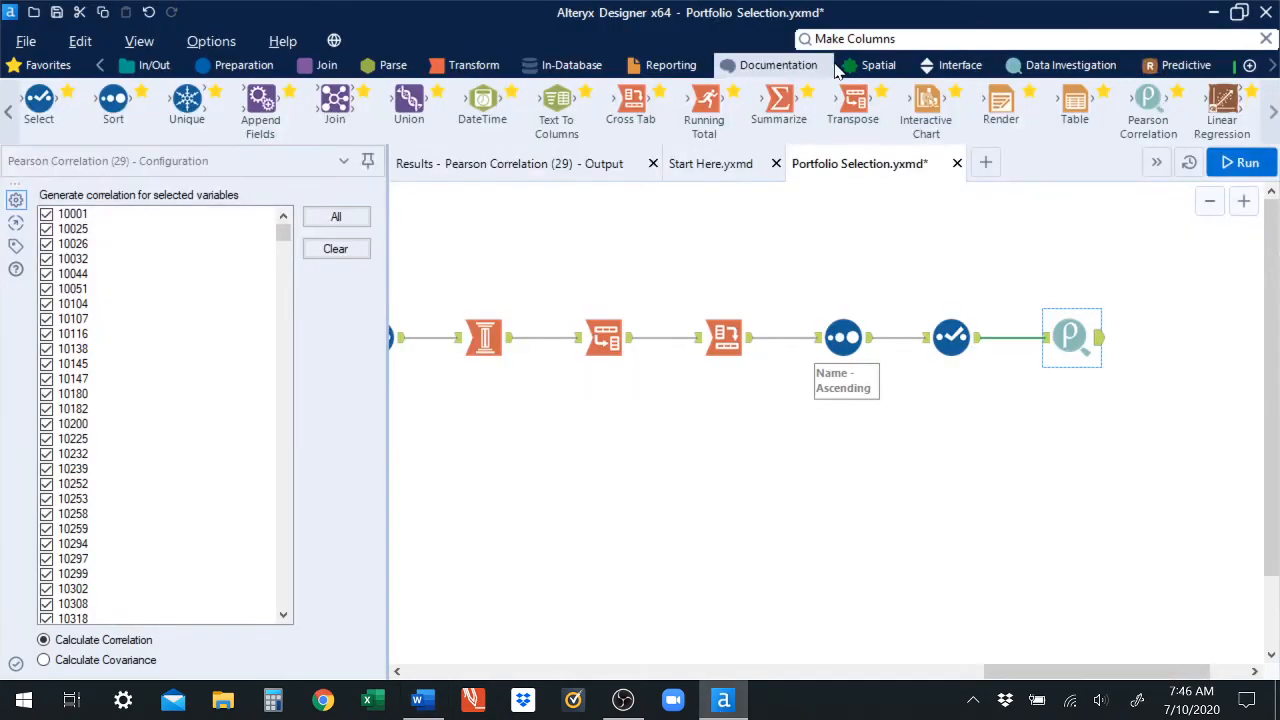
# Add a Transpose tool after Pearson Correlation with FieldName as key column and the company fields as data columns, and run the workflow.
pyautogui.moveTo(852, 105); pyautogui.dragTo(1192, 342)
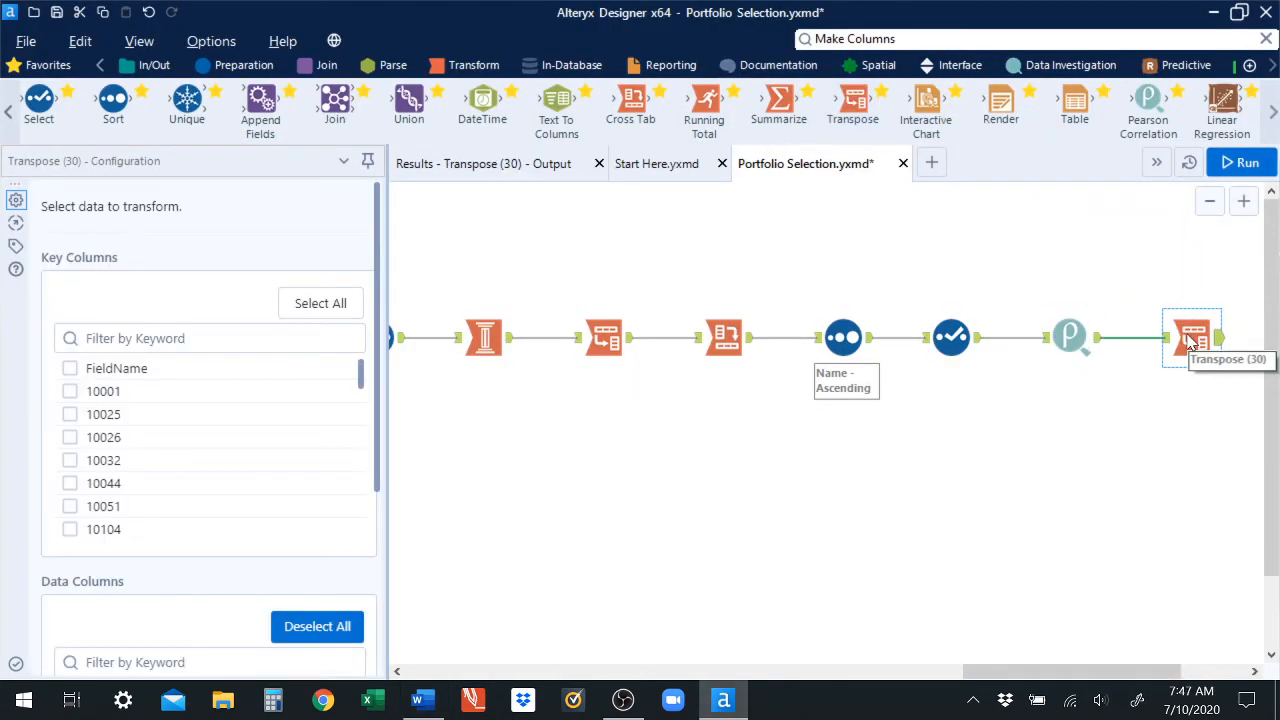
pyautogui.click(70, 369)
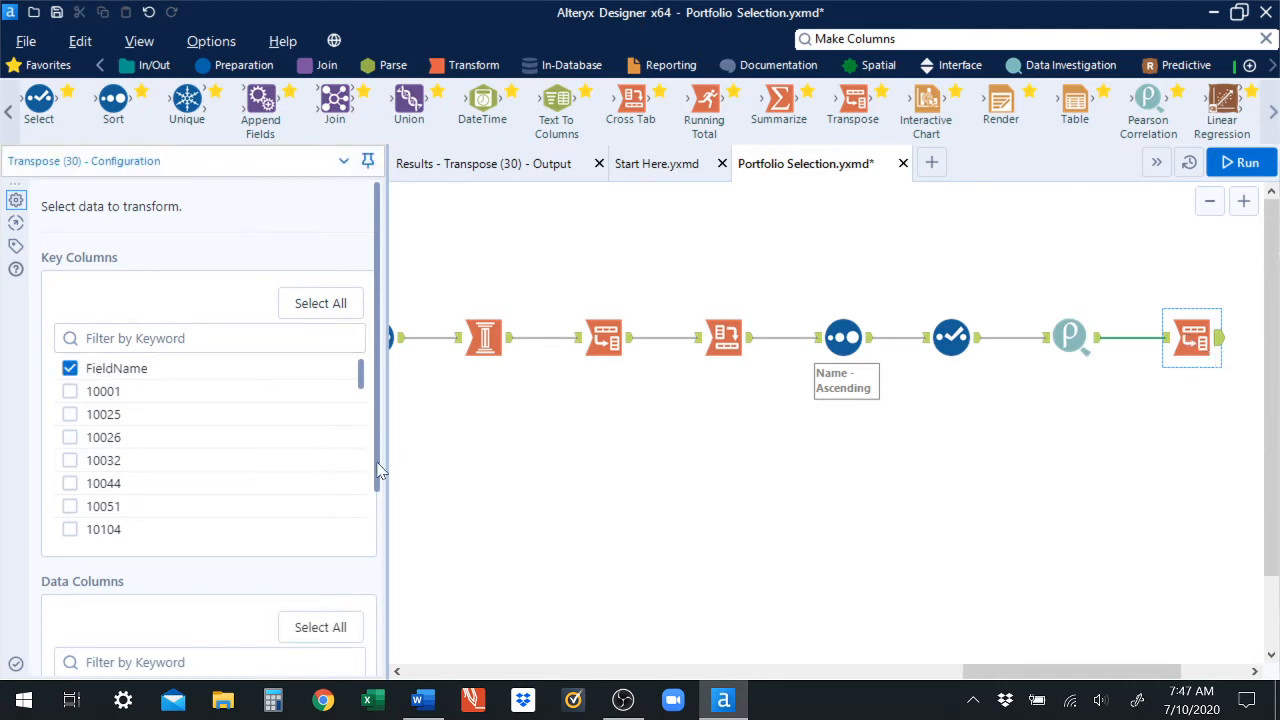
pyautogui.moveTo(379, 472); pyautogui.dragTo(379, 617)
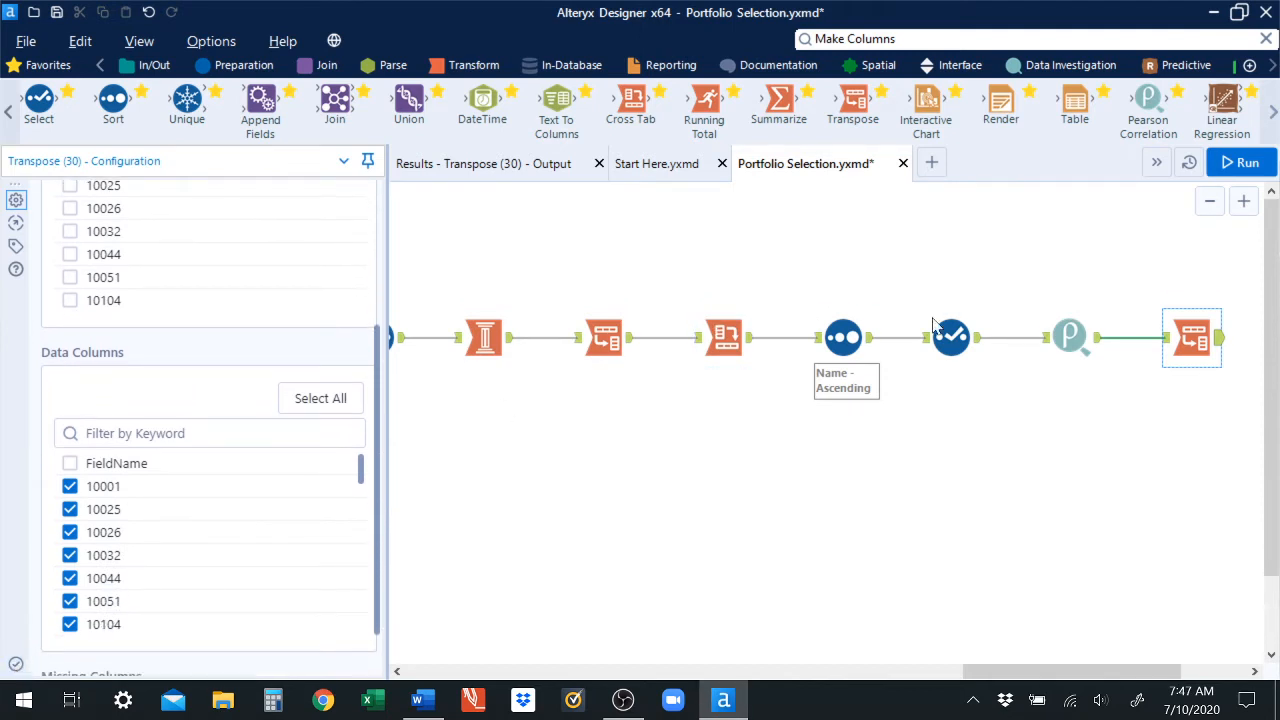
pyautogui.click(1238, 163)
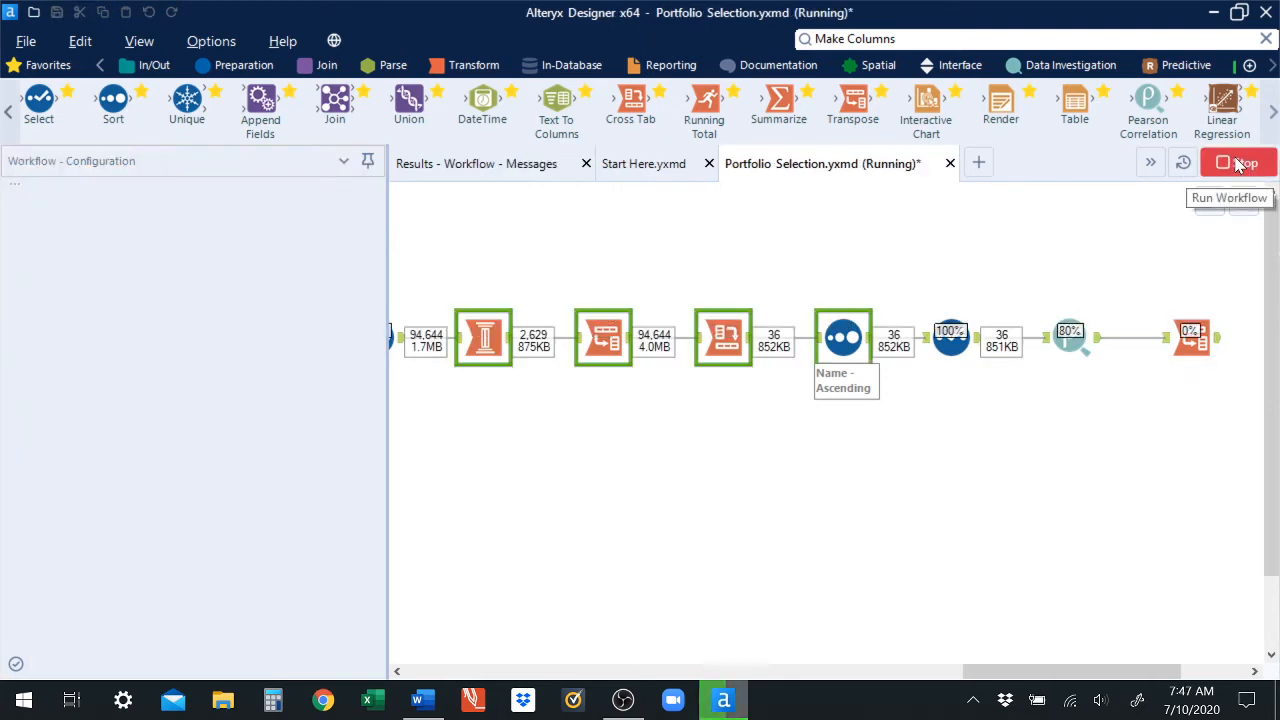
# Compare the FieldName, Name and Value records in the Transpose output with the first rows of the Pearson Correlation matrix.
pyautogui.click(1219, 346)
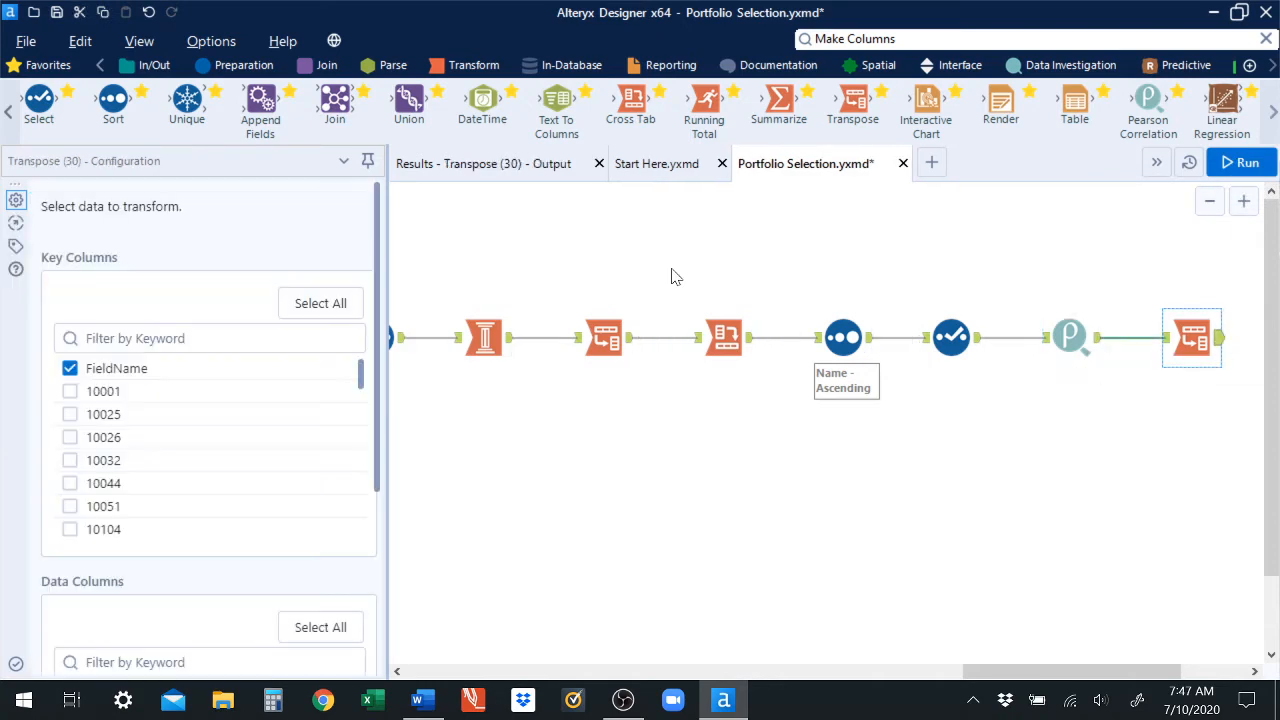
pyautogui.click(475, 177)
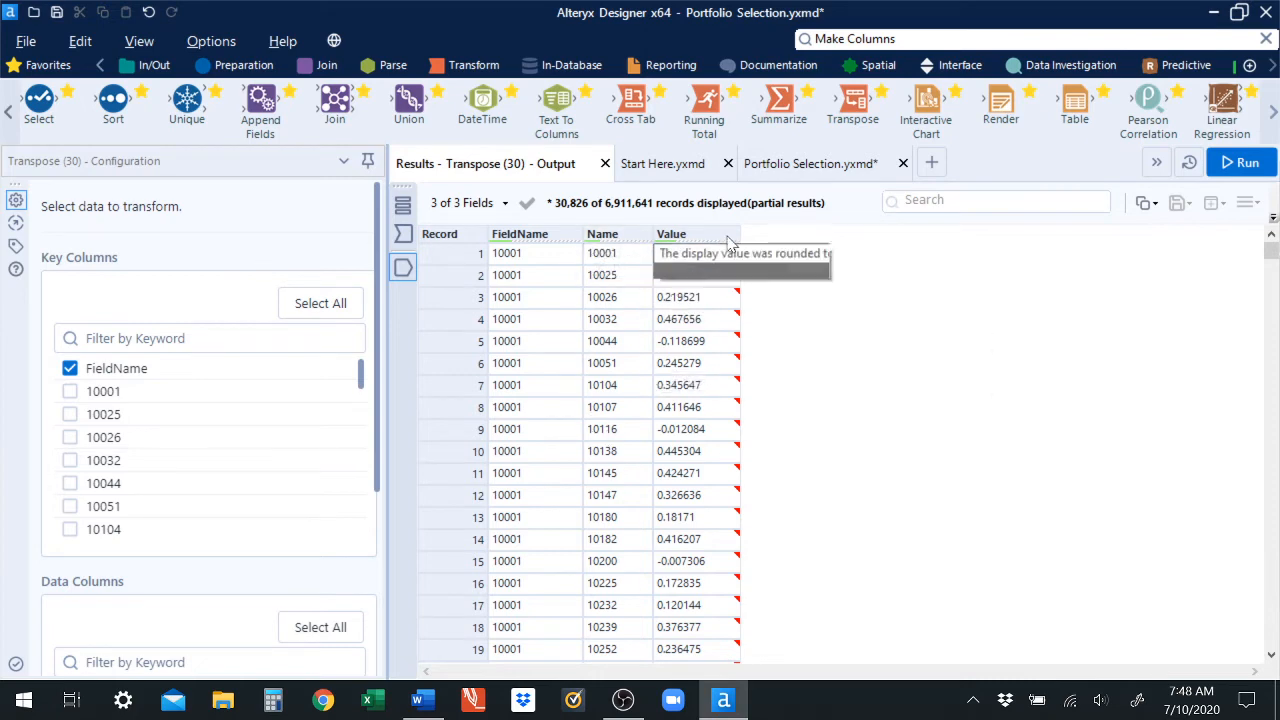
pyautogui.click(779, 168)
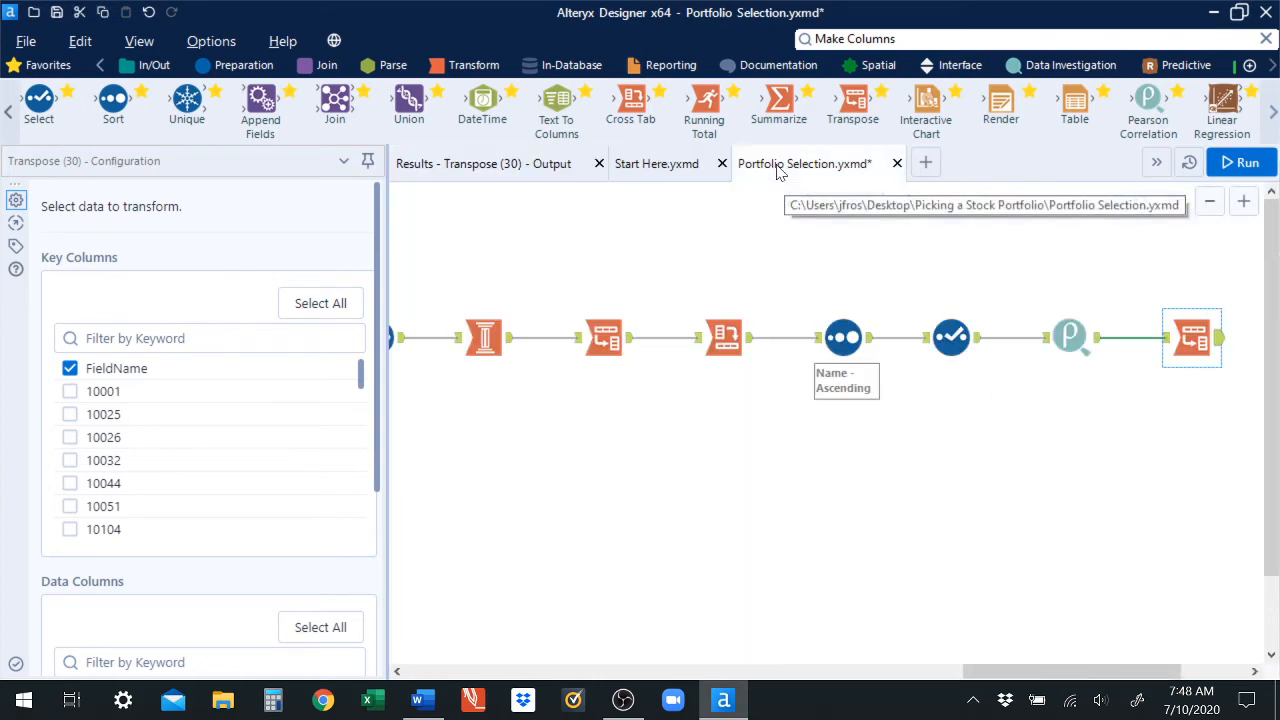
pyautogui.click(1100, 342)
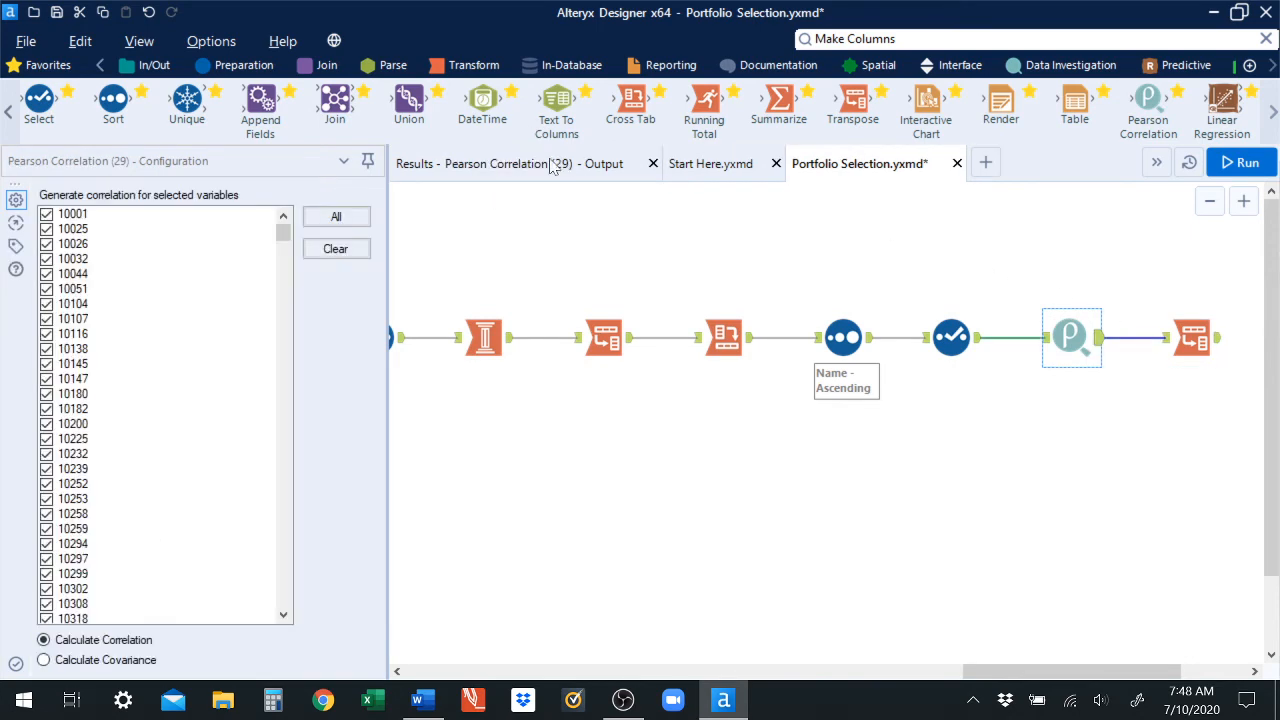
pyautogui.click(483, 168)
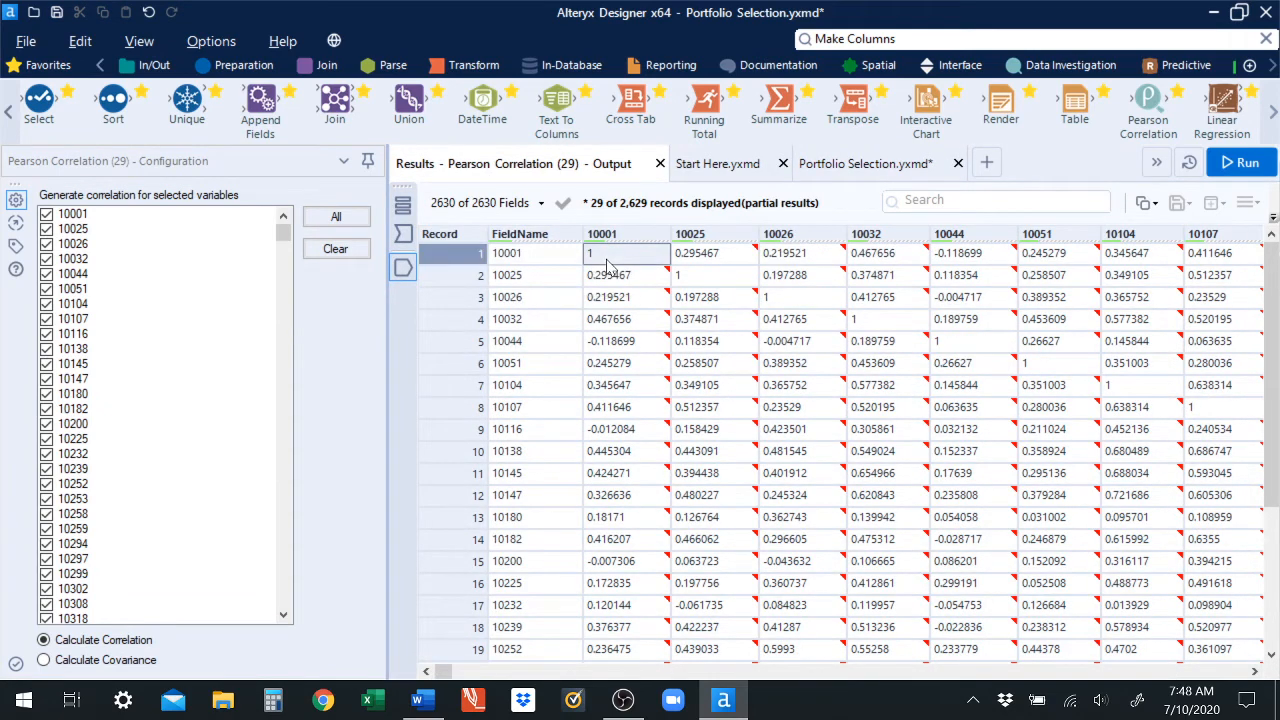
pyautogui.click(729, 252)
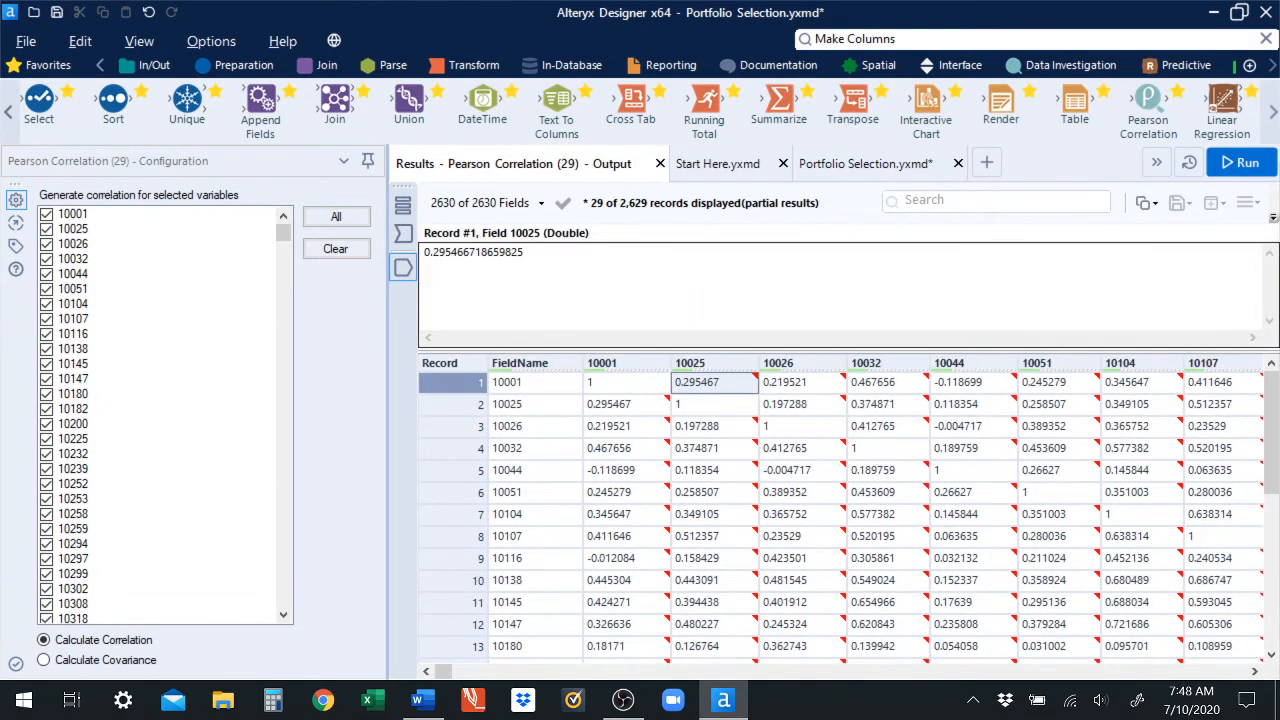
pyautogui.click(1274, 218)
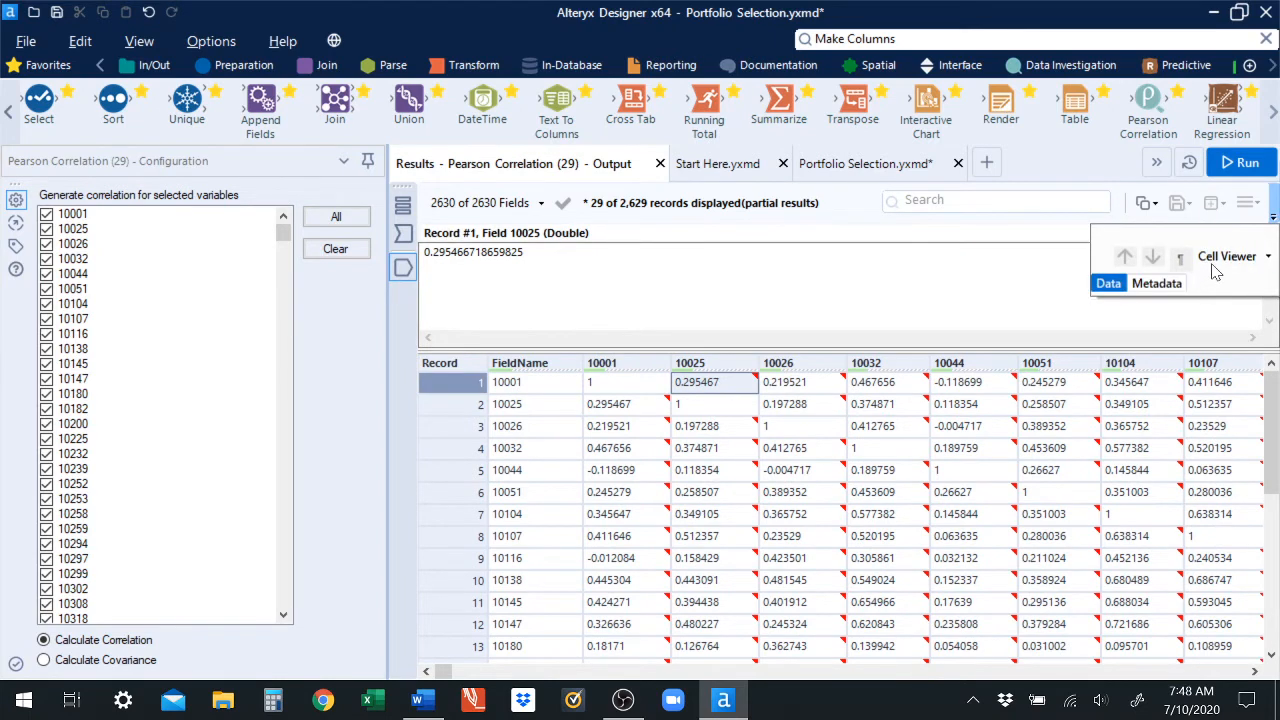
pyautogui.click(1215, 270)
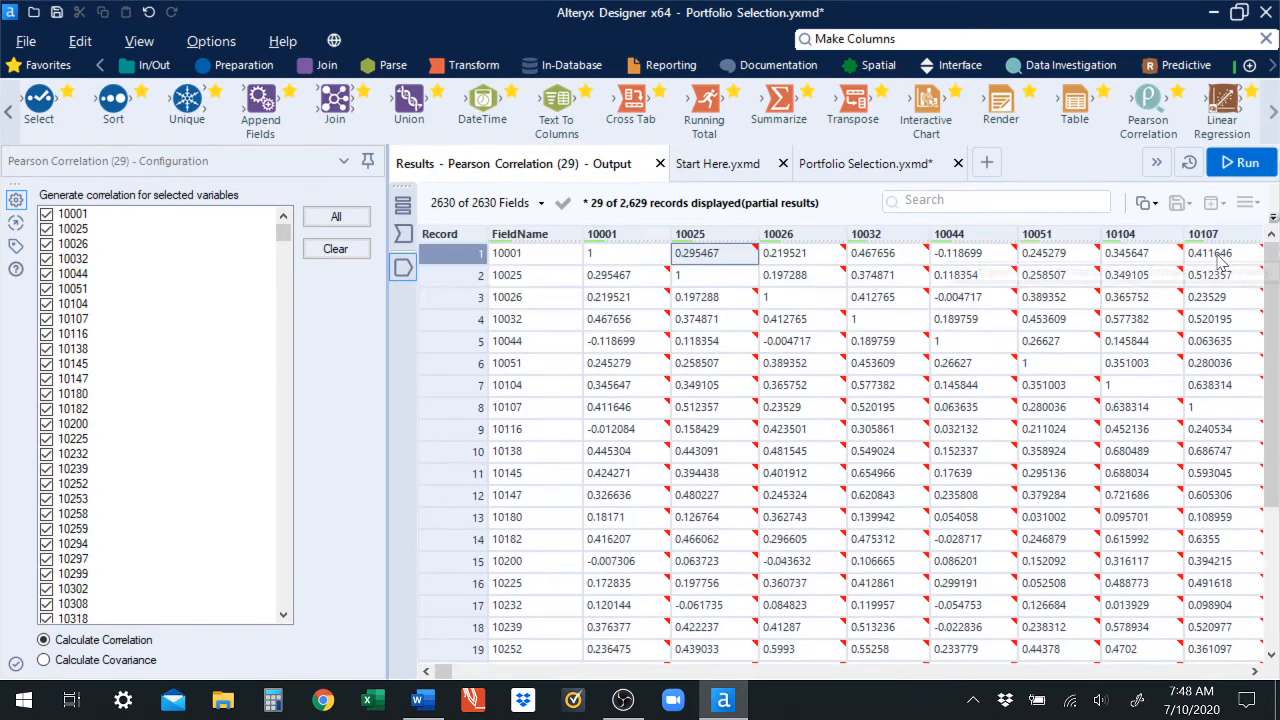
pyautogui.click(800, 254)
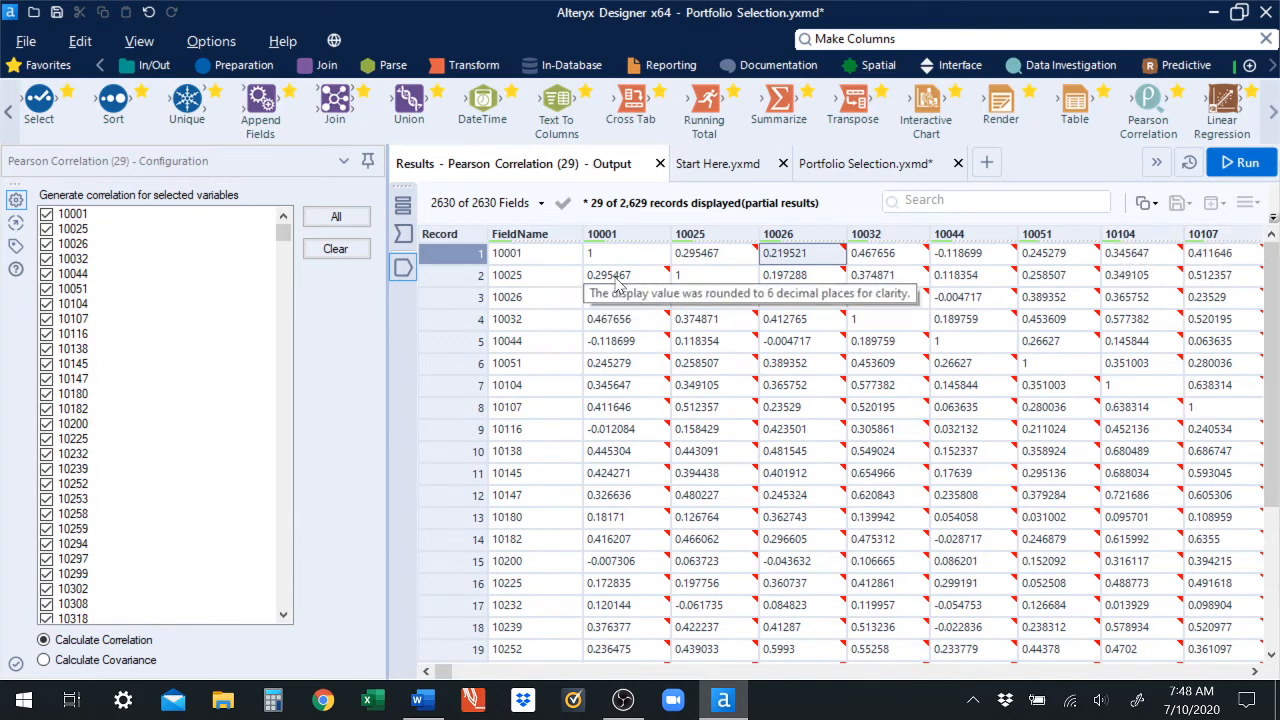
pyautogui.click(617, 280)
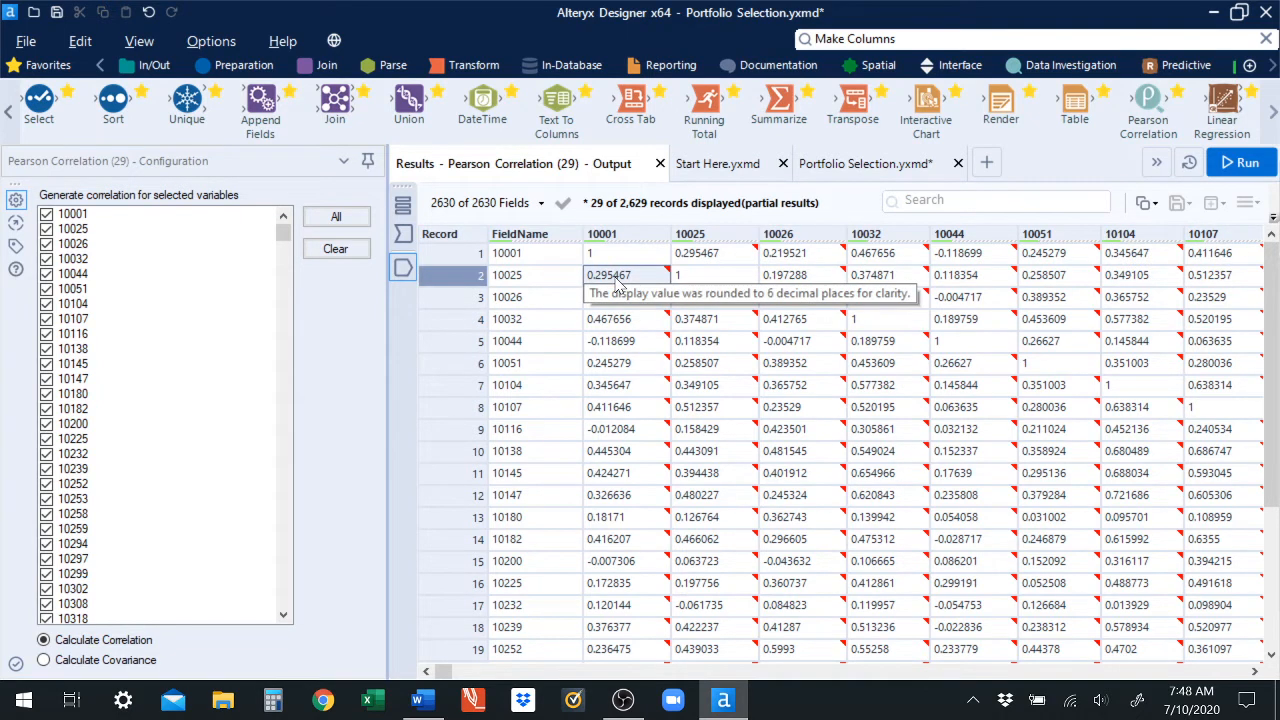
pyautogui.click(705, 282)
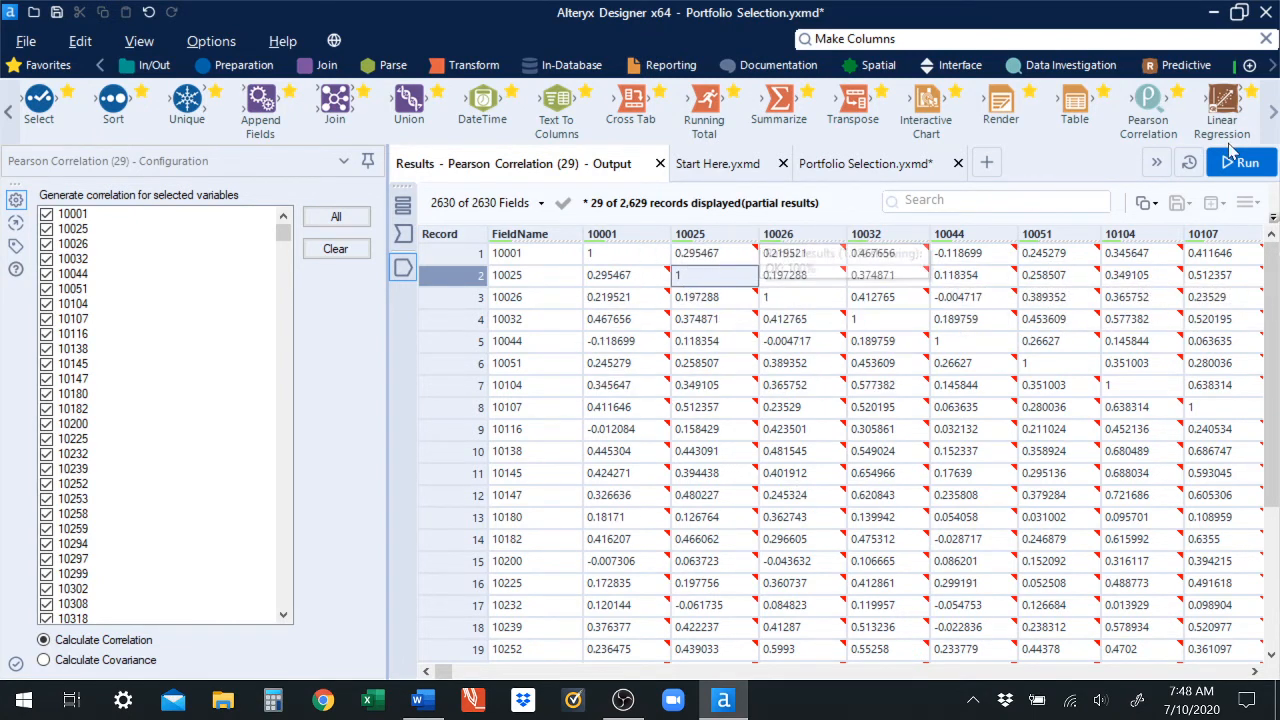
pyautogui.click(869, 173)
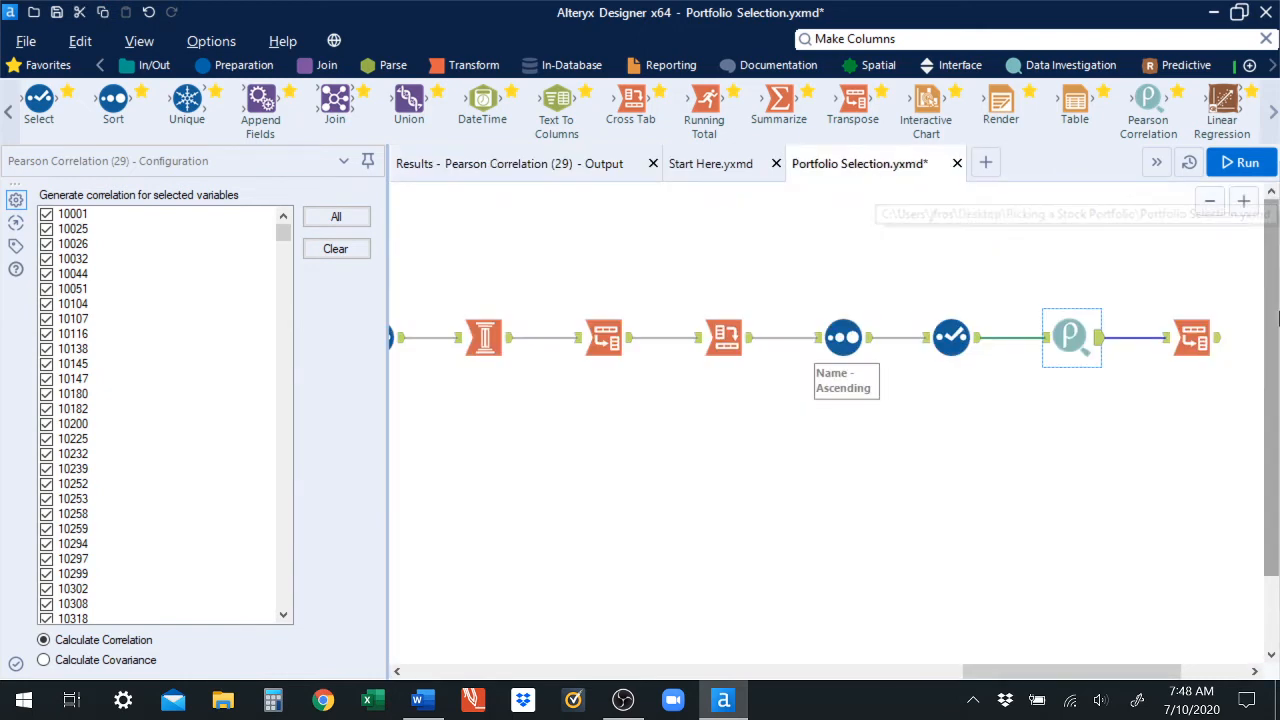
# Review the Value column for the firm pairs in the Transpose output, including each firm's correlation with itself.
pyautogui.click(1219, 346)
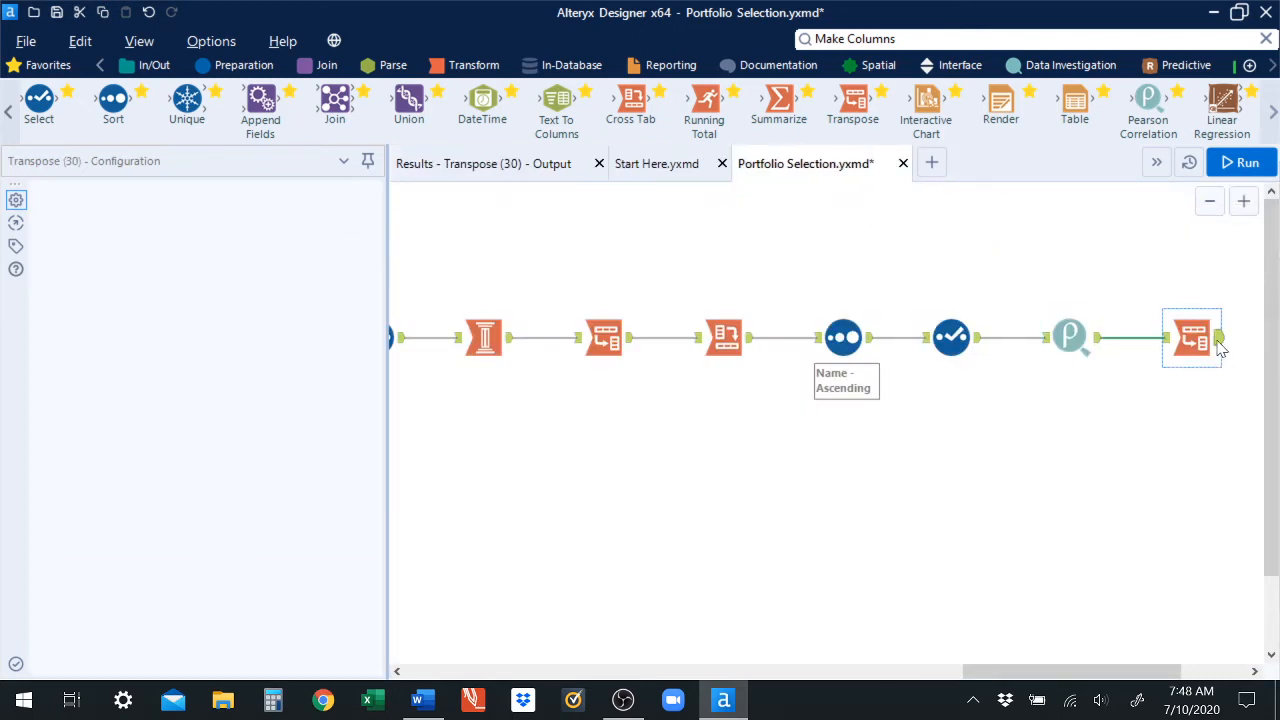
pyautogui.click(509, 172)
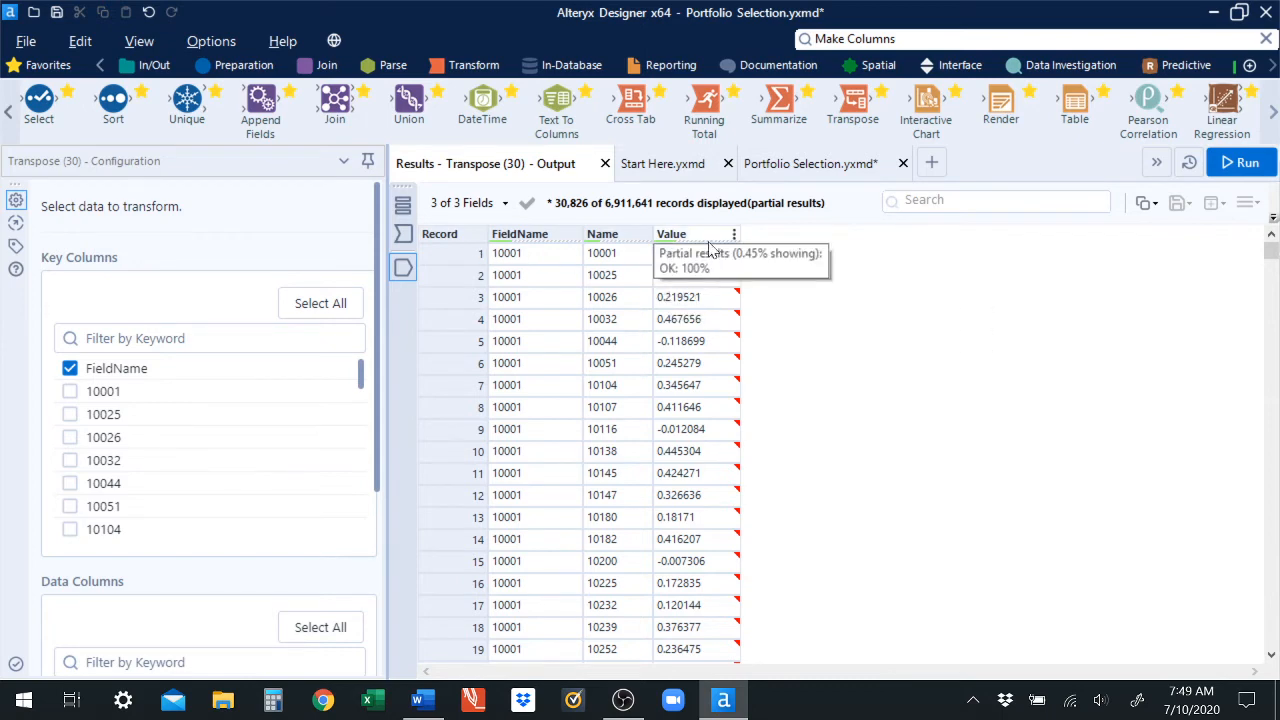
pyautogui.click(816, 168)
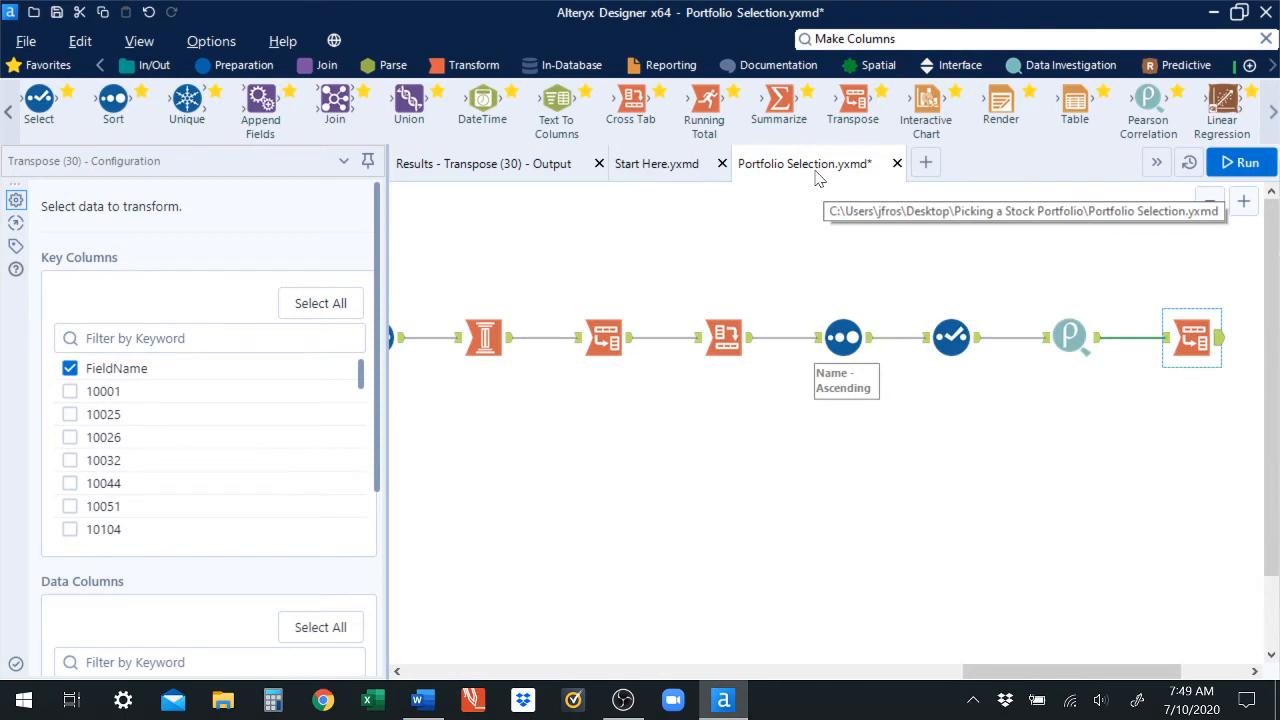
# Add a Filter tool to the workflow, connected to the output of the last Transpose tool.
pyautogui.click(10, 114)
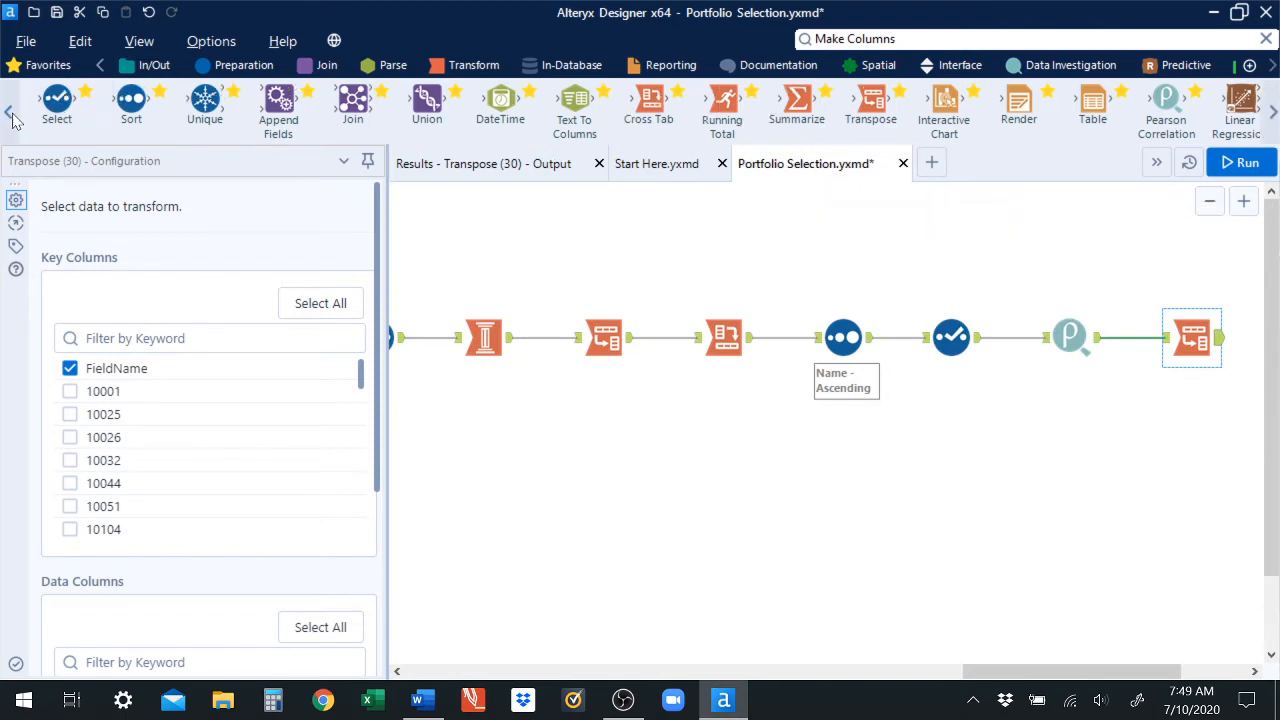
pyautogui.click(11, 115)
pyautogui.click(11, 116)
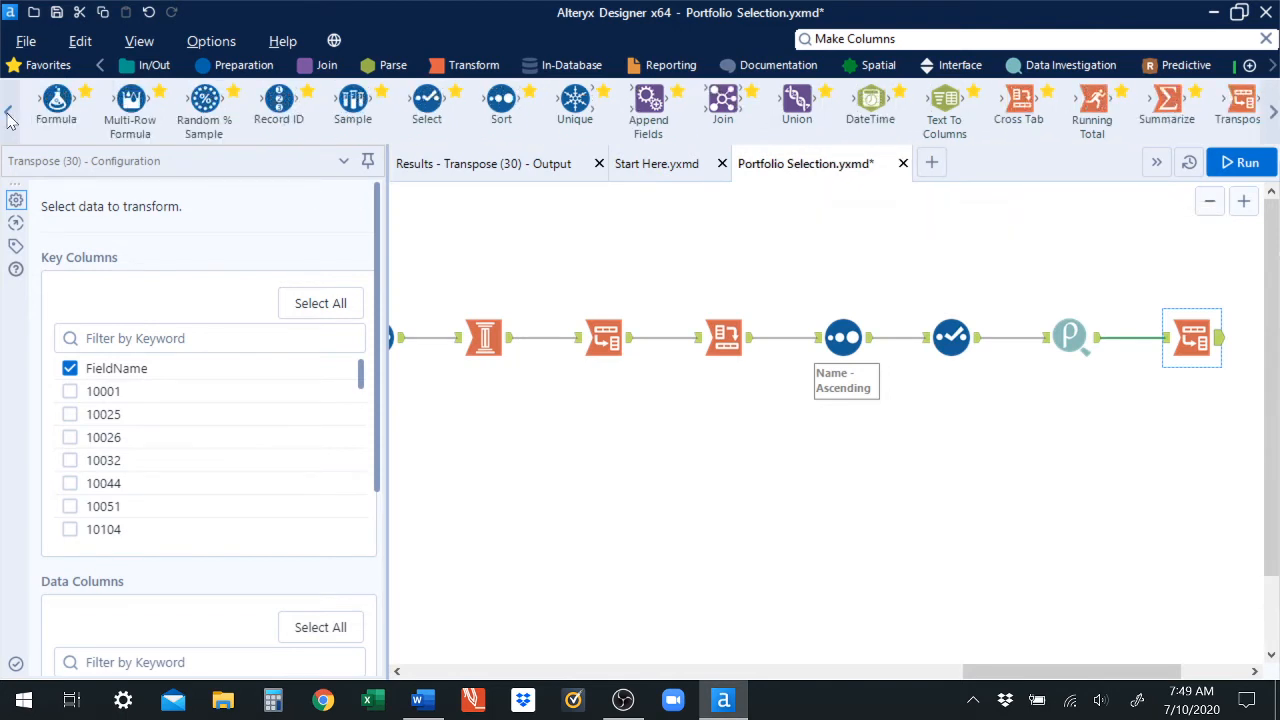
pyautogui.click(11, 116)
pyautogui.click(11, 116)
pyautogui.moveTo(122, 100); pyautogui.dragTo(1278, 346)
pyautogui.moveTo(1034, 672); pyautogui.dragTo(1162, 680)
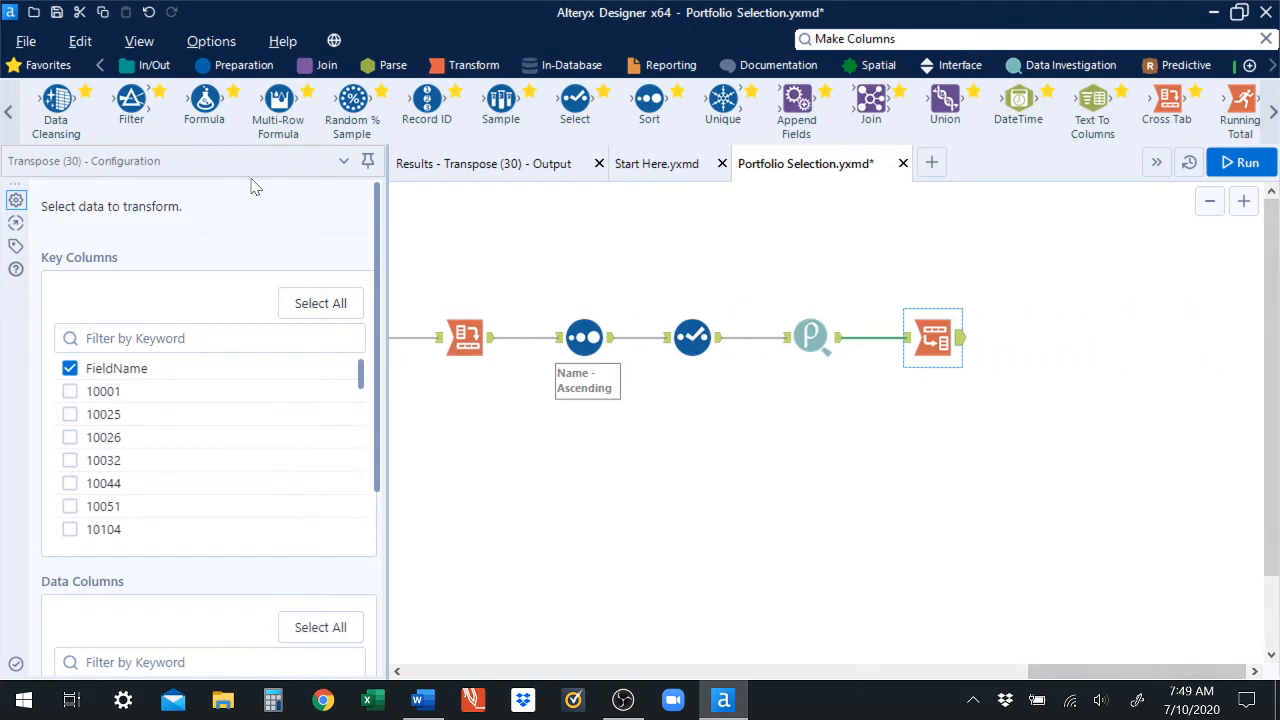
pyautogui.moveTo(131, 102); pyautogui.dragTo(1052, 340)
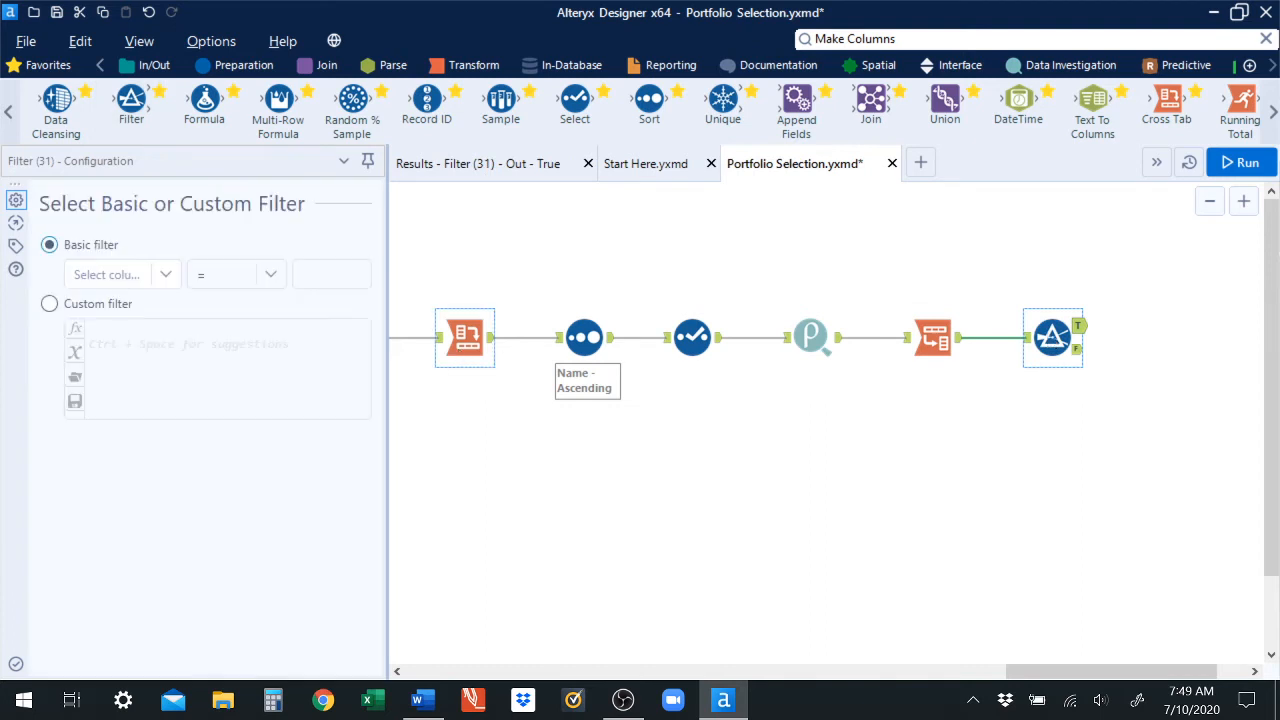
# Set the Filter to the custom expression [Value]=1 and run the workflow.
pyautogui.click(49, 304)
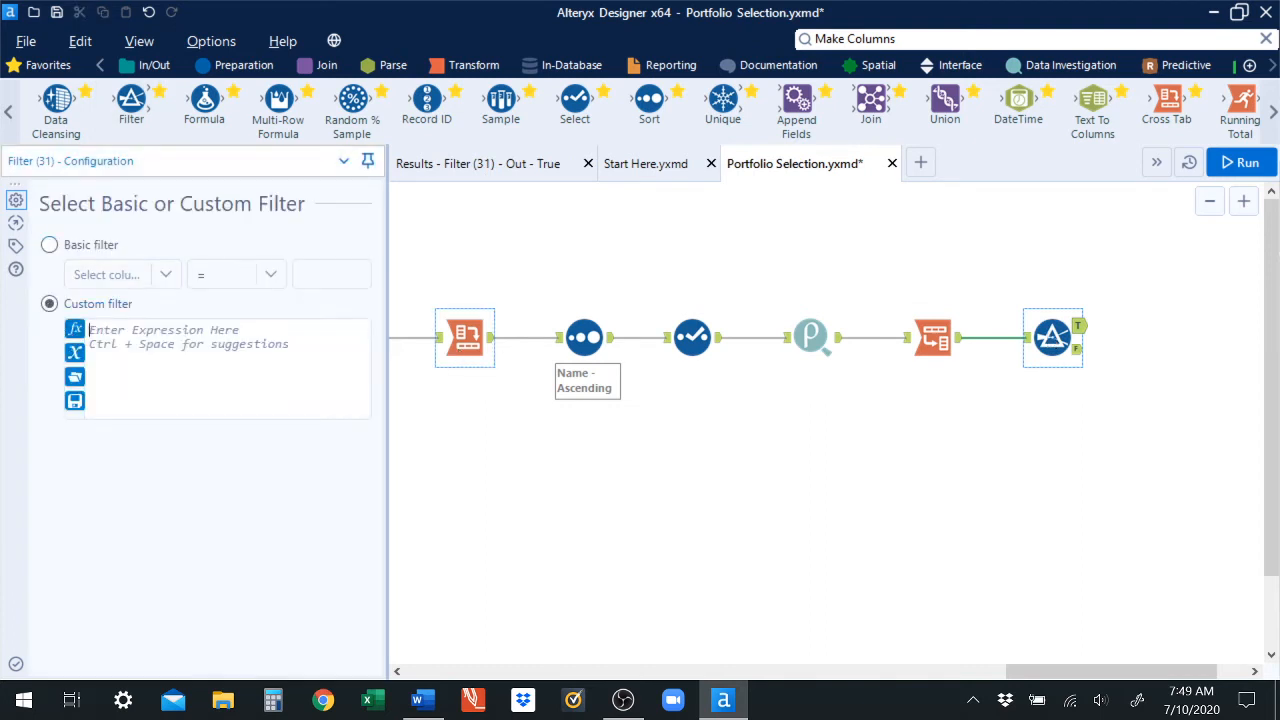
pyautogui.write('[value')
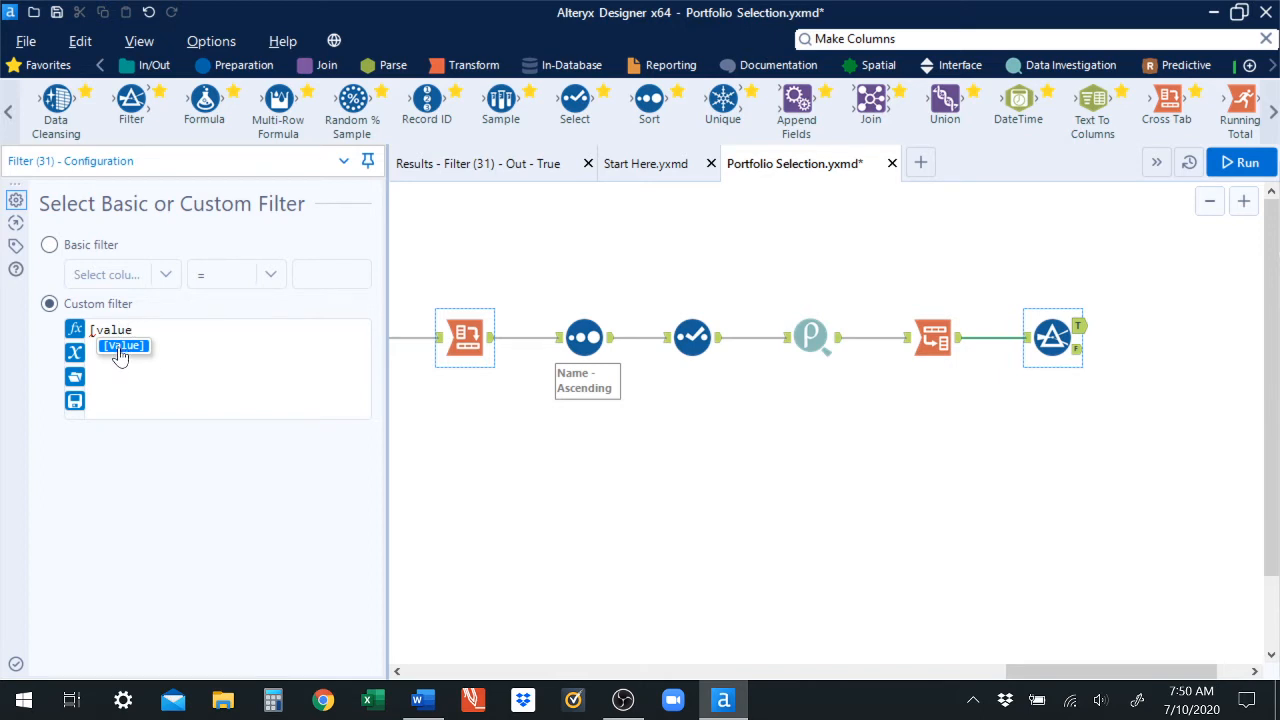
pyautogui.press('Return')
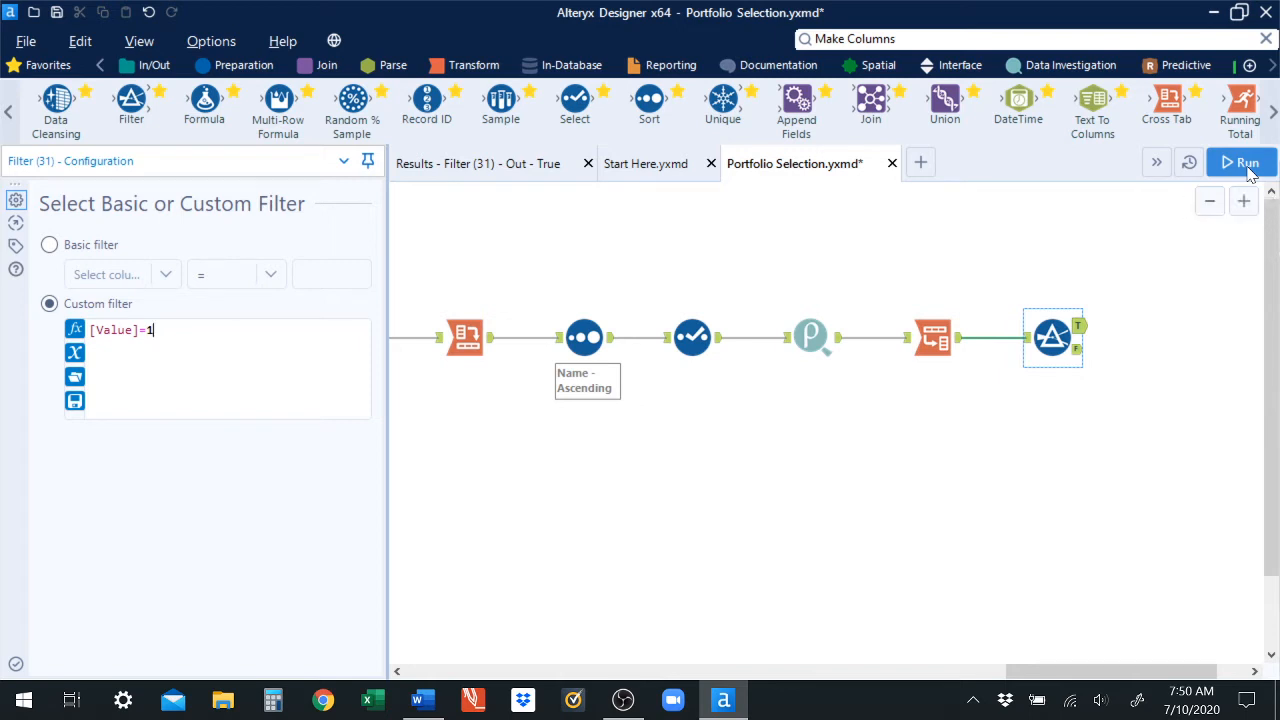
pyautogui.click(1246, 170)
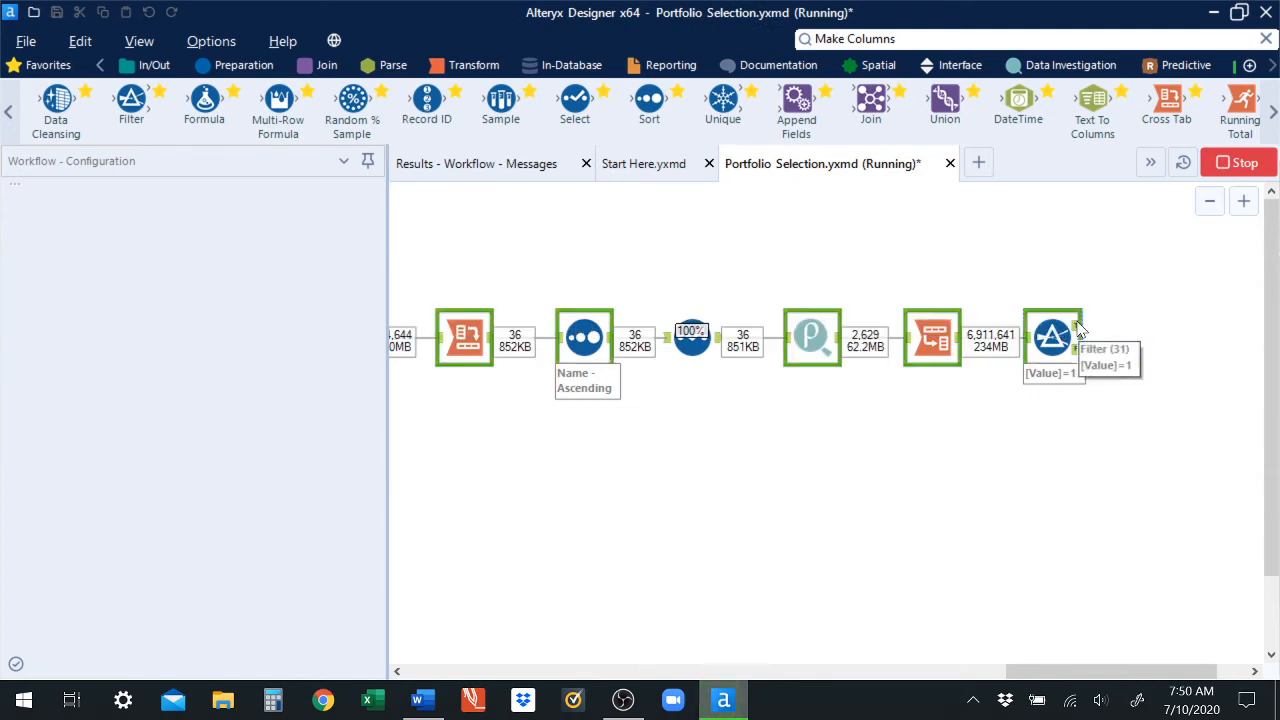
# Inspect the Filter's False output to check which firm pairs and correlation values remain.
pyautogui.click(1079, 352)
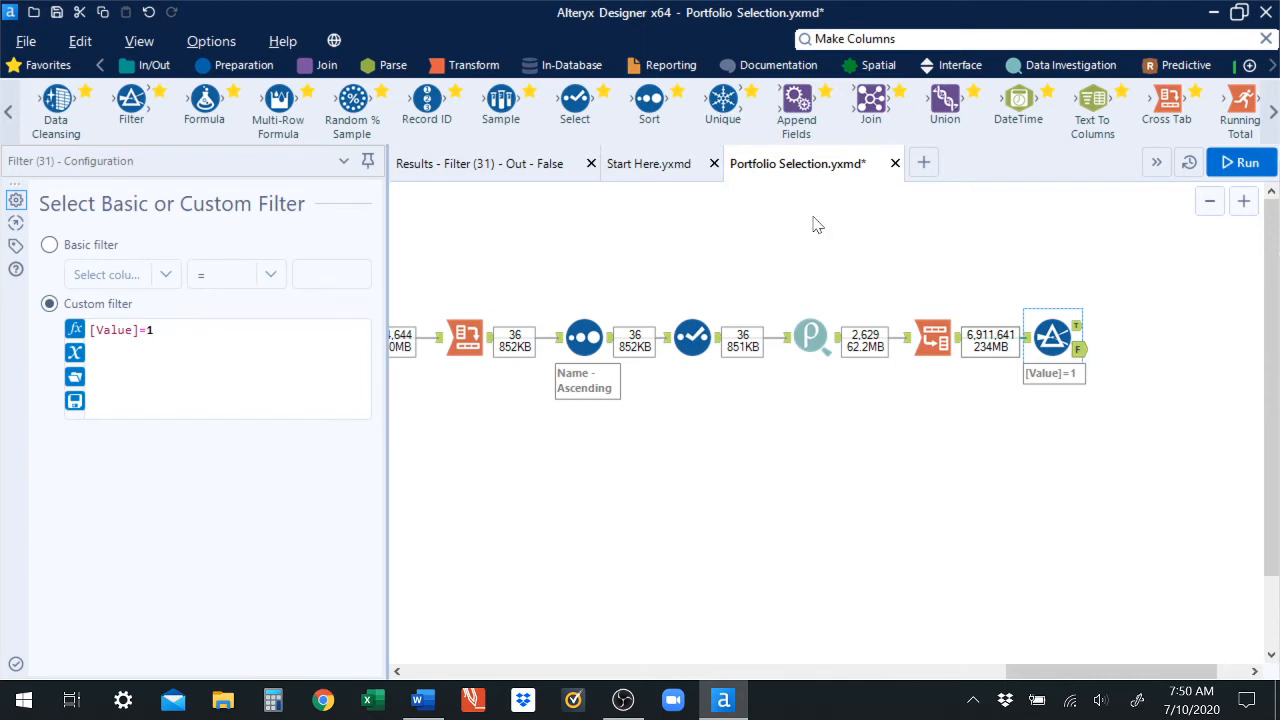
pyautogui.click(492, 170)
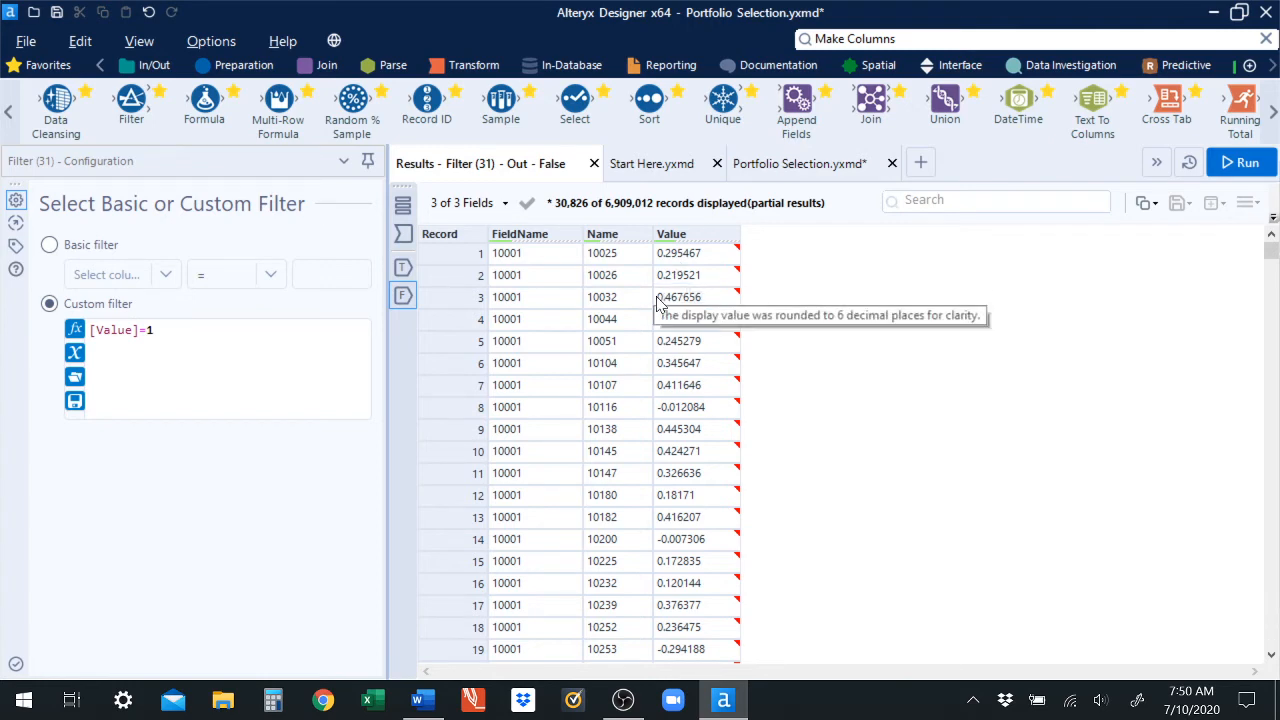
pyautogui.click(770, 165)
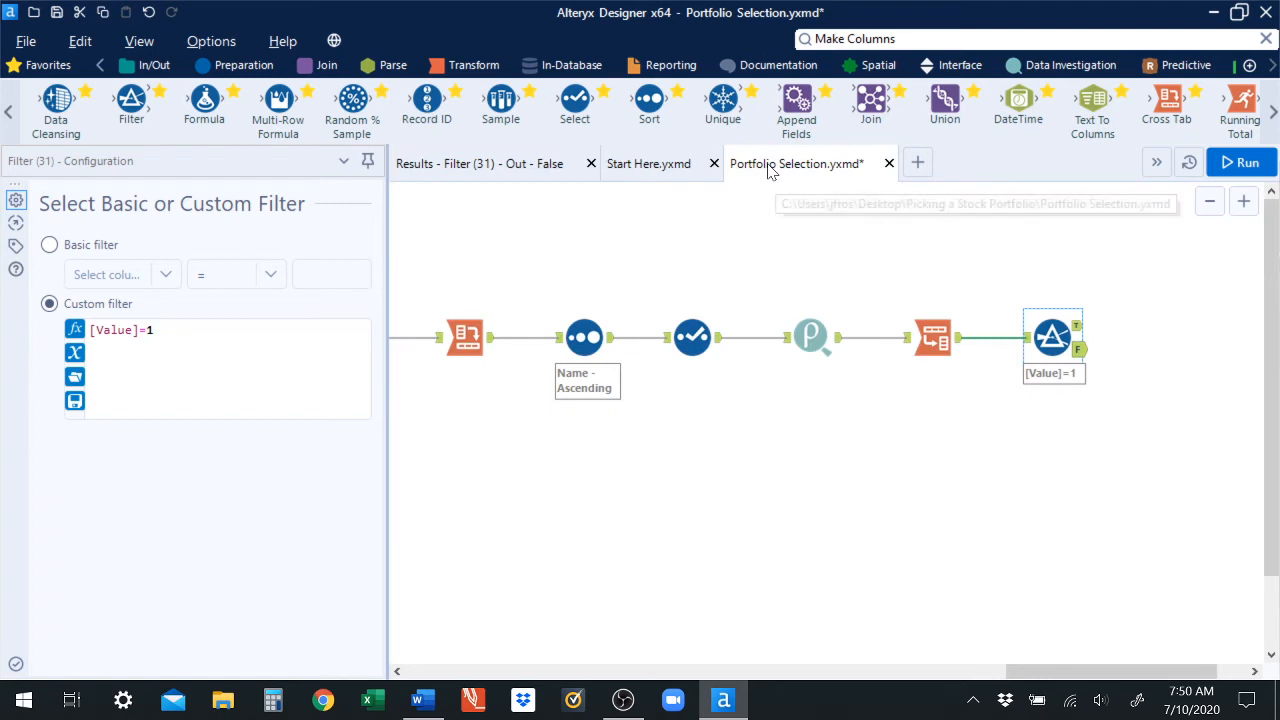
# Connect a Summarize tool to the Filter's False output, grouping by FieldName with the Max of Value, and run the workflow.
pyautogui.click(1274, 112)
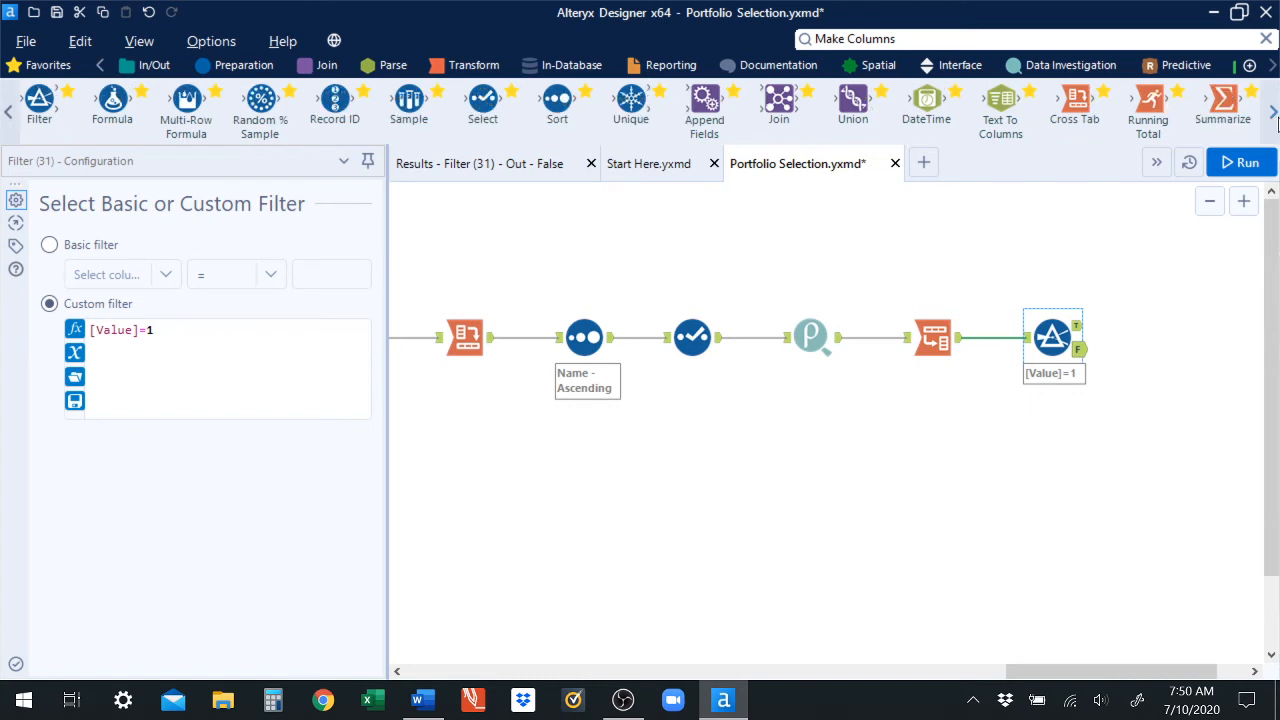
pyautogui.moveTo(1076, 100); pyautogui.dragTo(1195, 354)
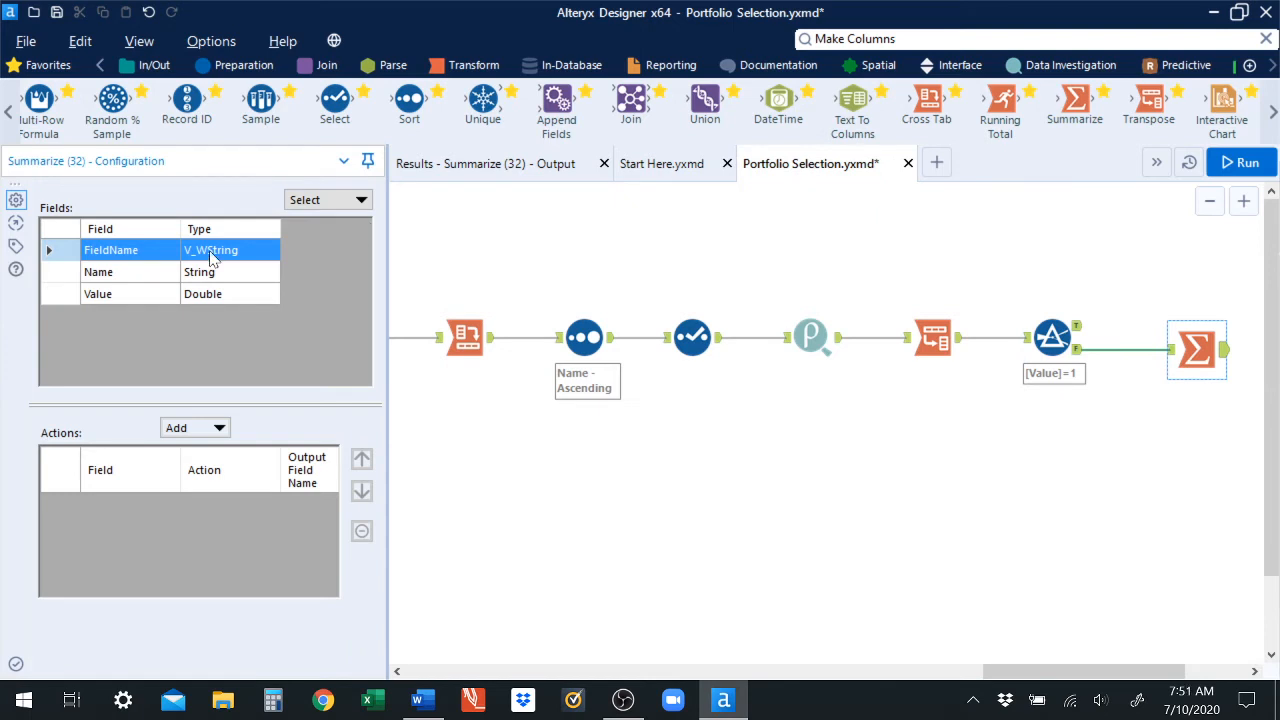
pyautogui.click(190, 430)
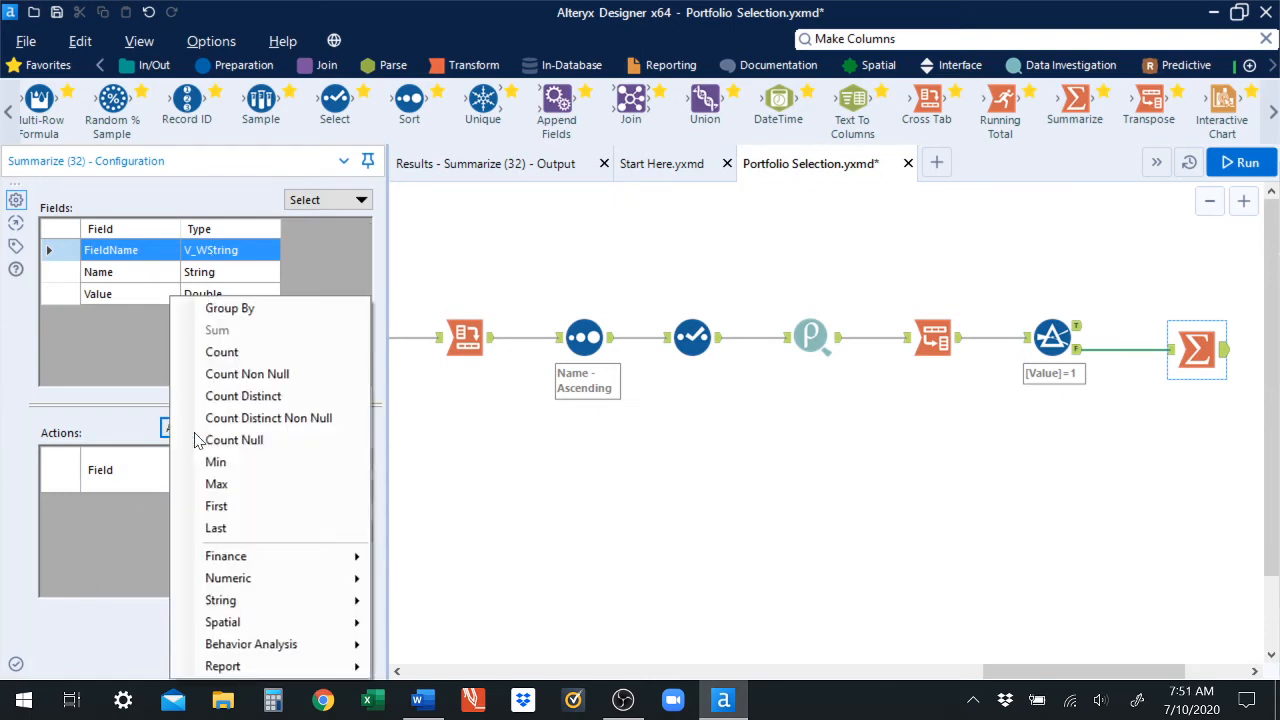
pyautogui.click(231, 309)
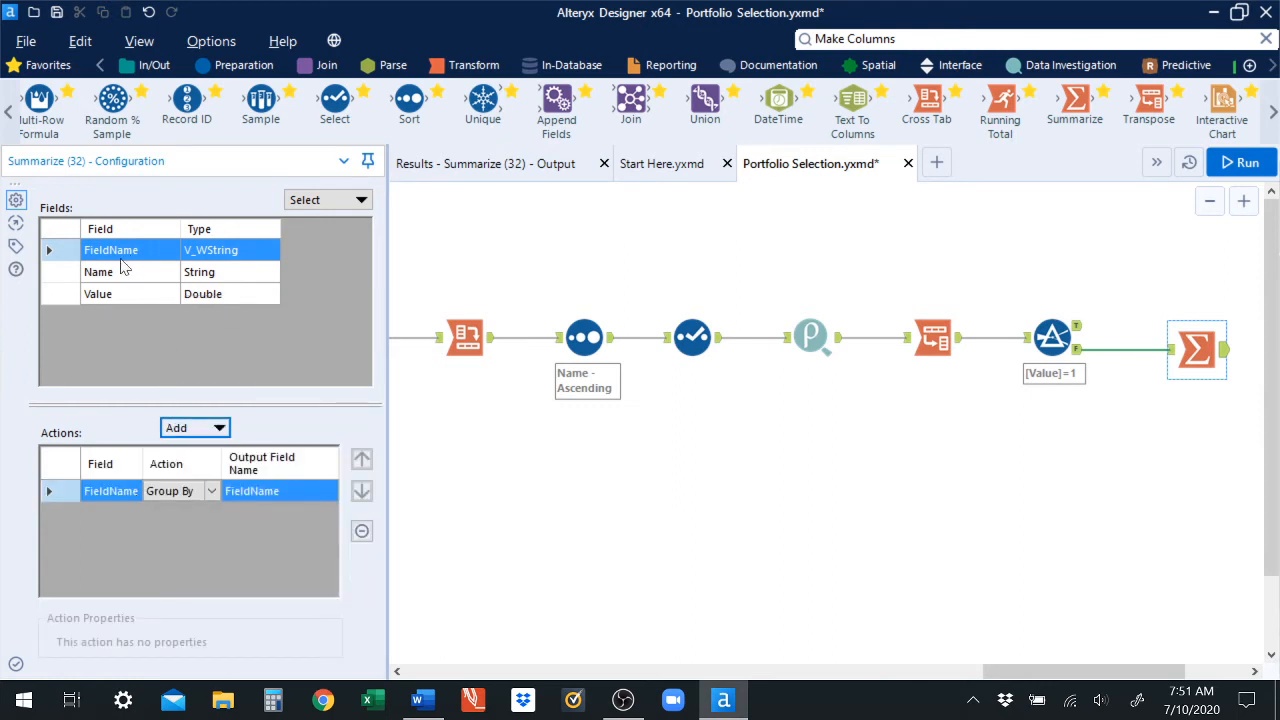
pyautogui.click(50, 294)
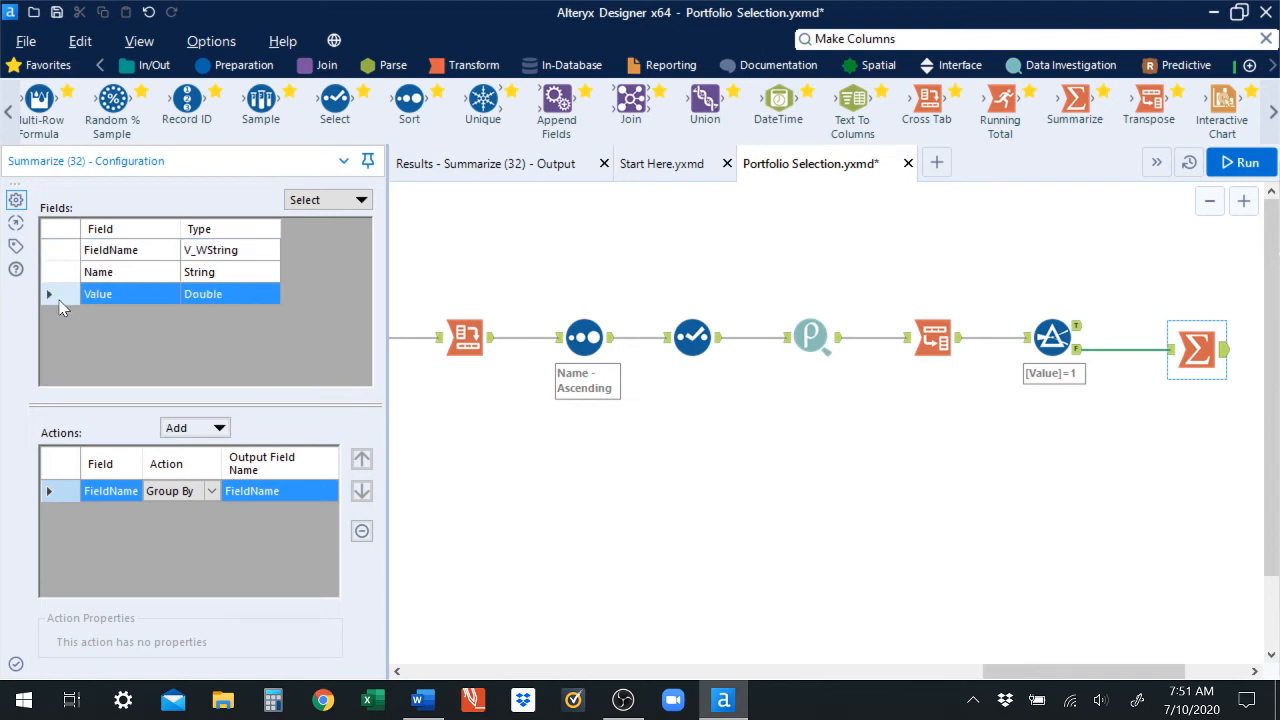
pyautogui.click(218, 424)
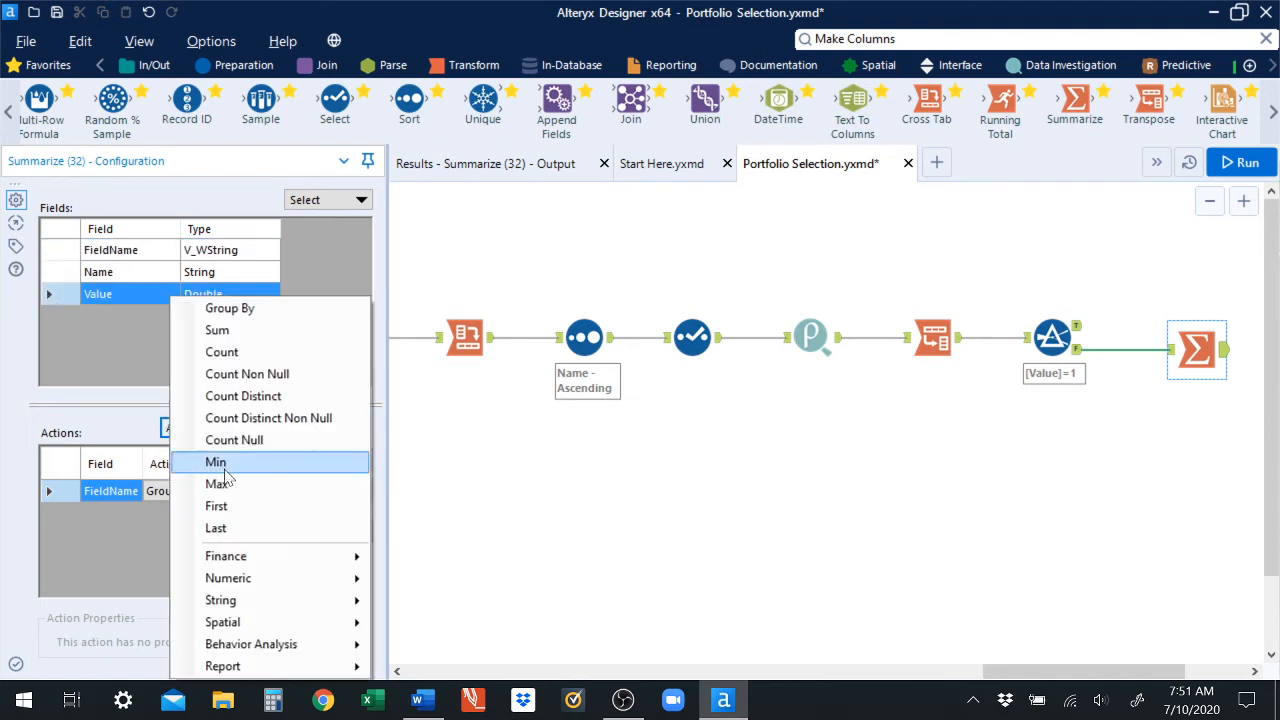
pyautogui.click(218, 484)
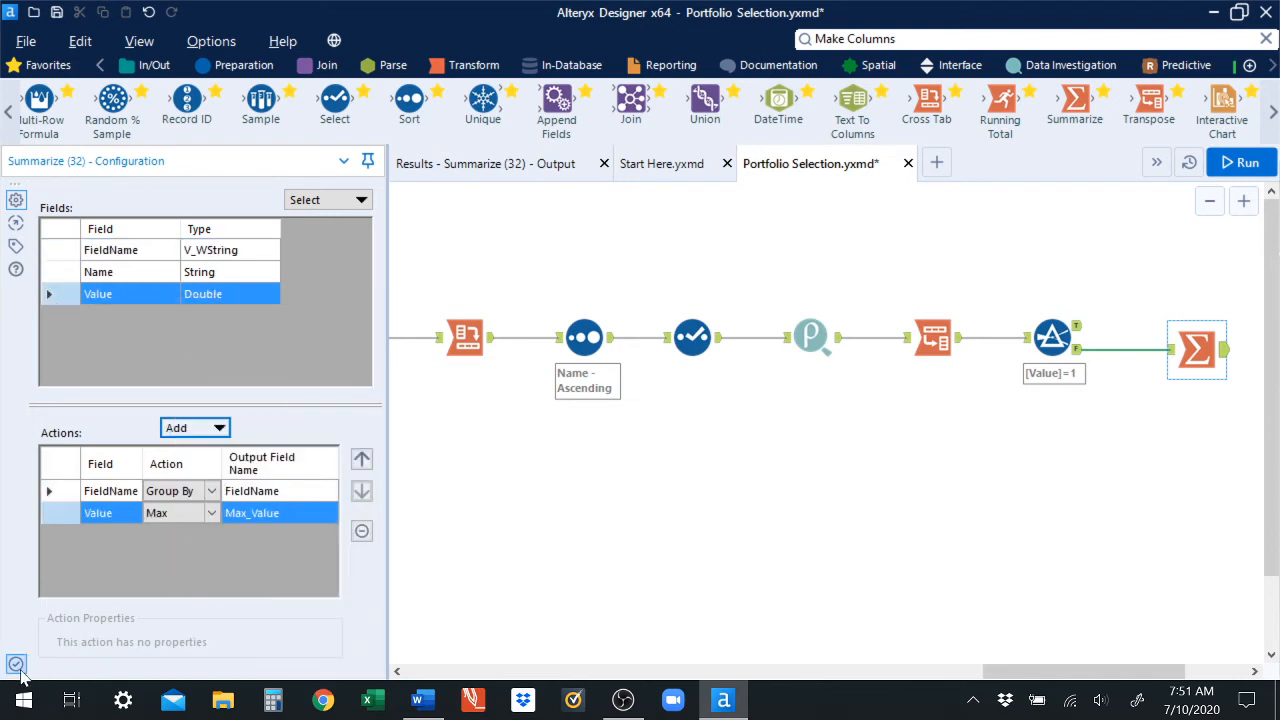
pyautogui.click(1232, 166)
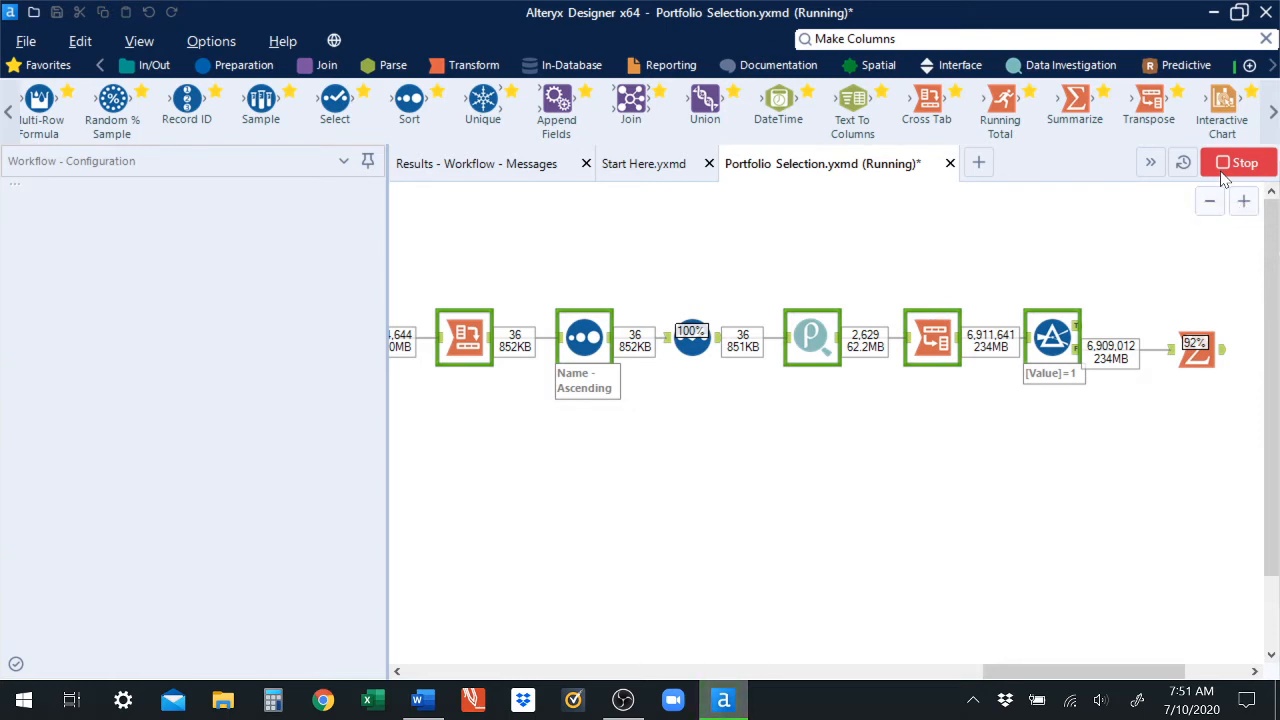
# Examine each firm's Max_Value in the Summarize output and return to the workflow canvas.
pyautogui.click(1222, 352)
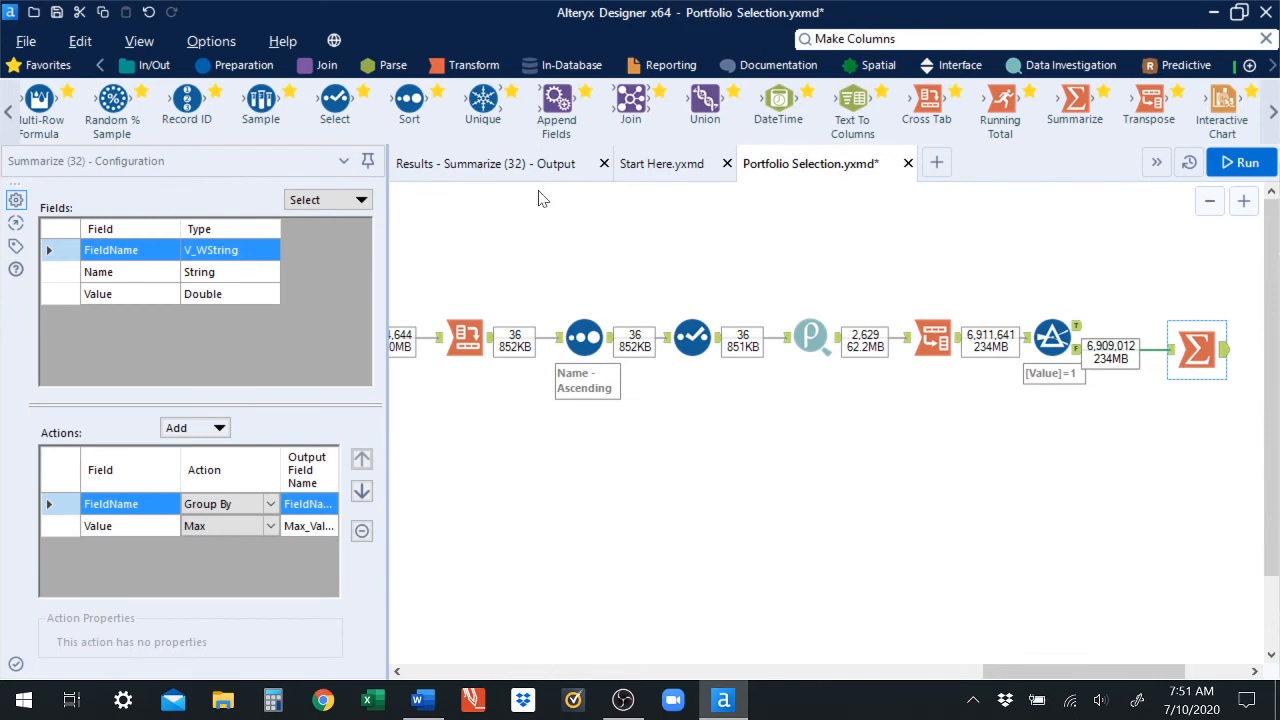
pyautogui.click(510, 174)
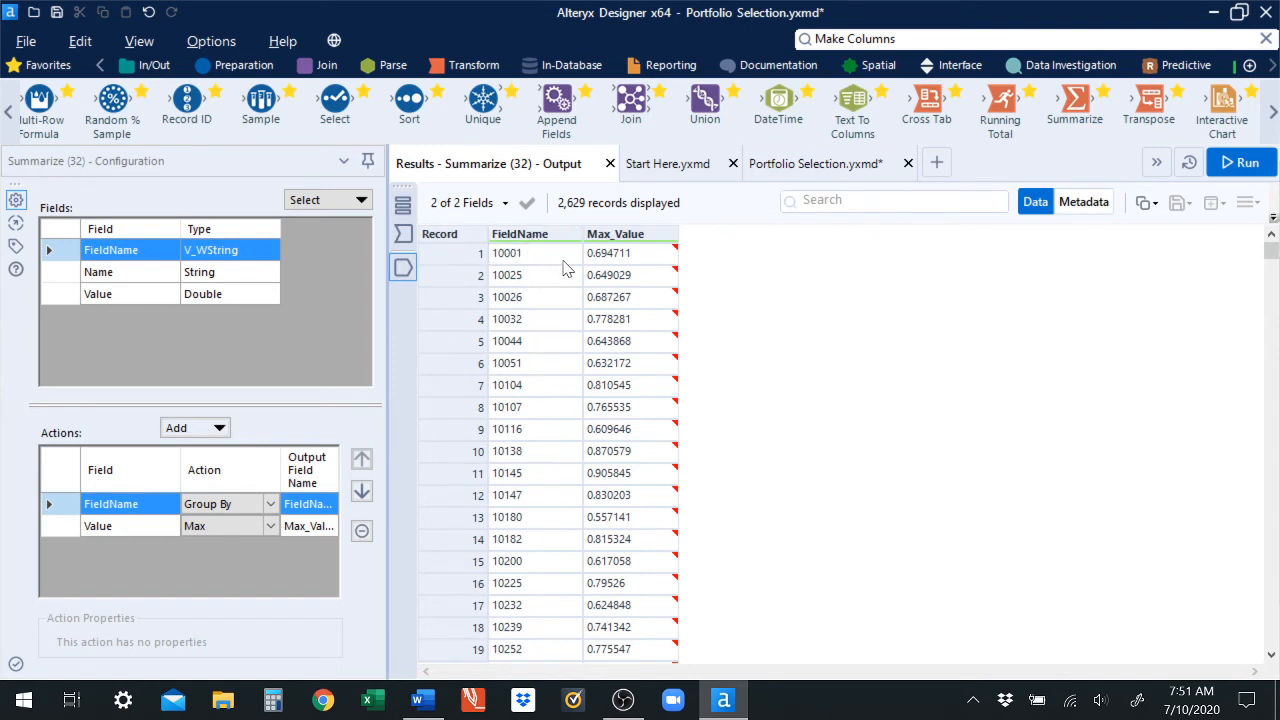
pyautogui.moveTo(630, 256)
pyautogui.click(806, 163)
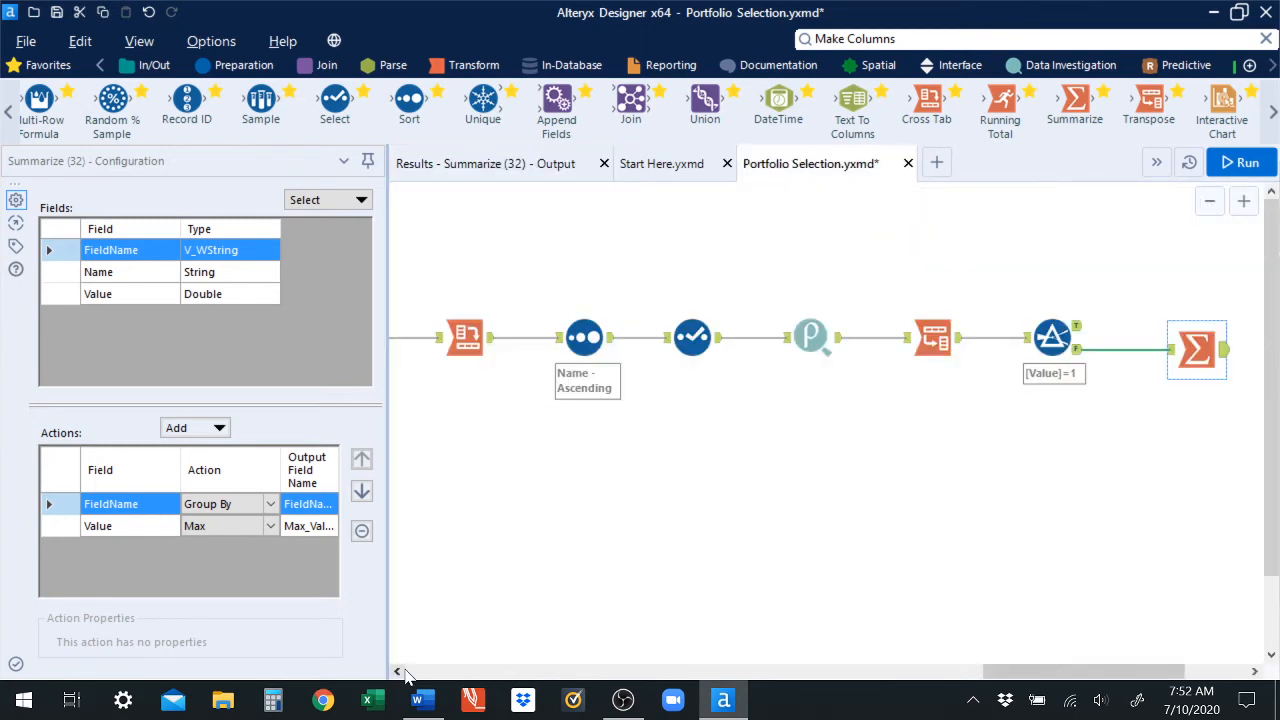
# Switch to the Word case document and shorten the tracking sentence in Step 3 to "Keep track of the correlation value.".
pyautogui.click(418, 699)
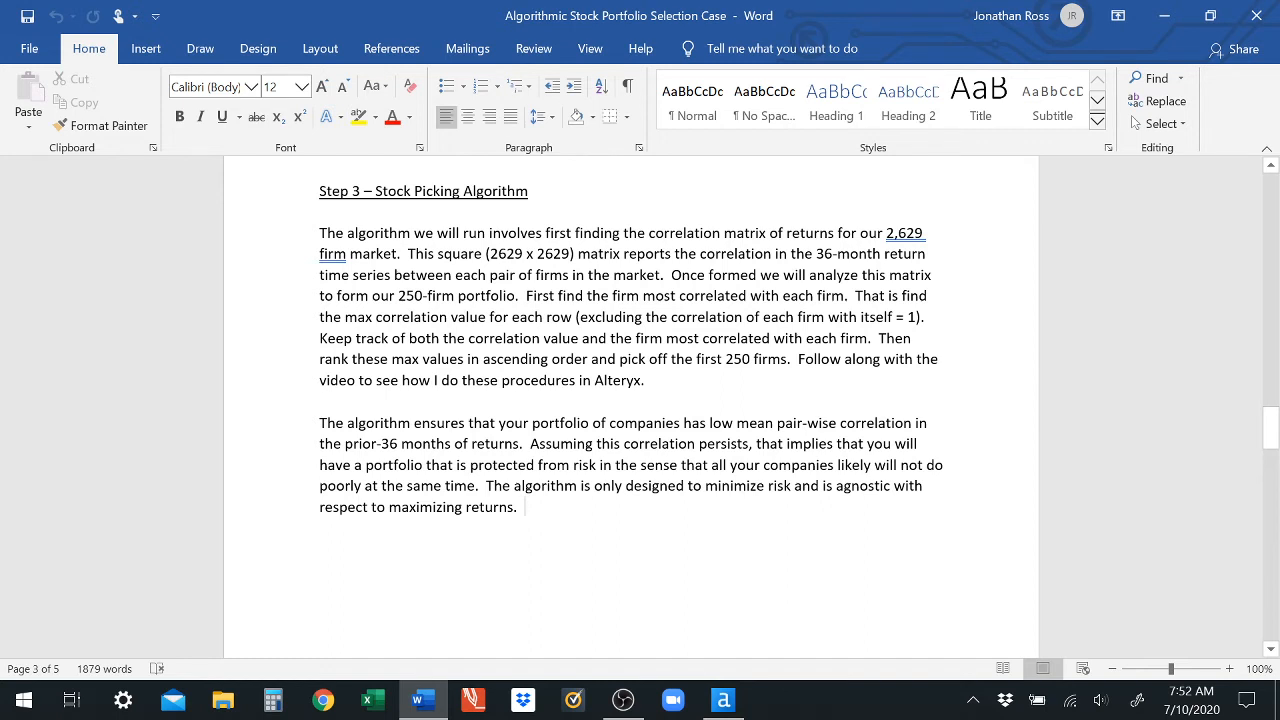
pyautogui.moveTo(870, 338); pyautogui.dragTo(582, 338)
pyautogui.press('BackSpace')
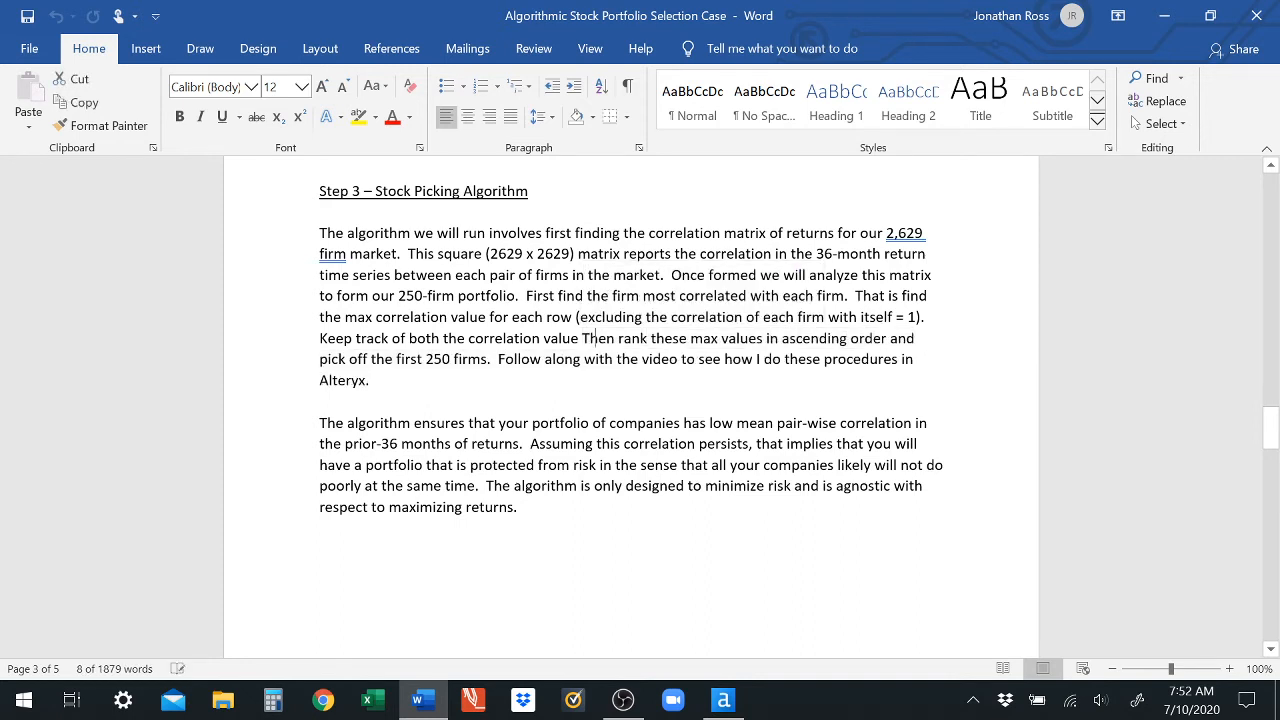
pyautogui.press('BackSpace')
pyautogui.write('.')
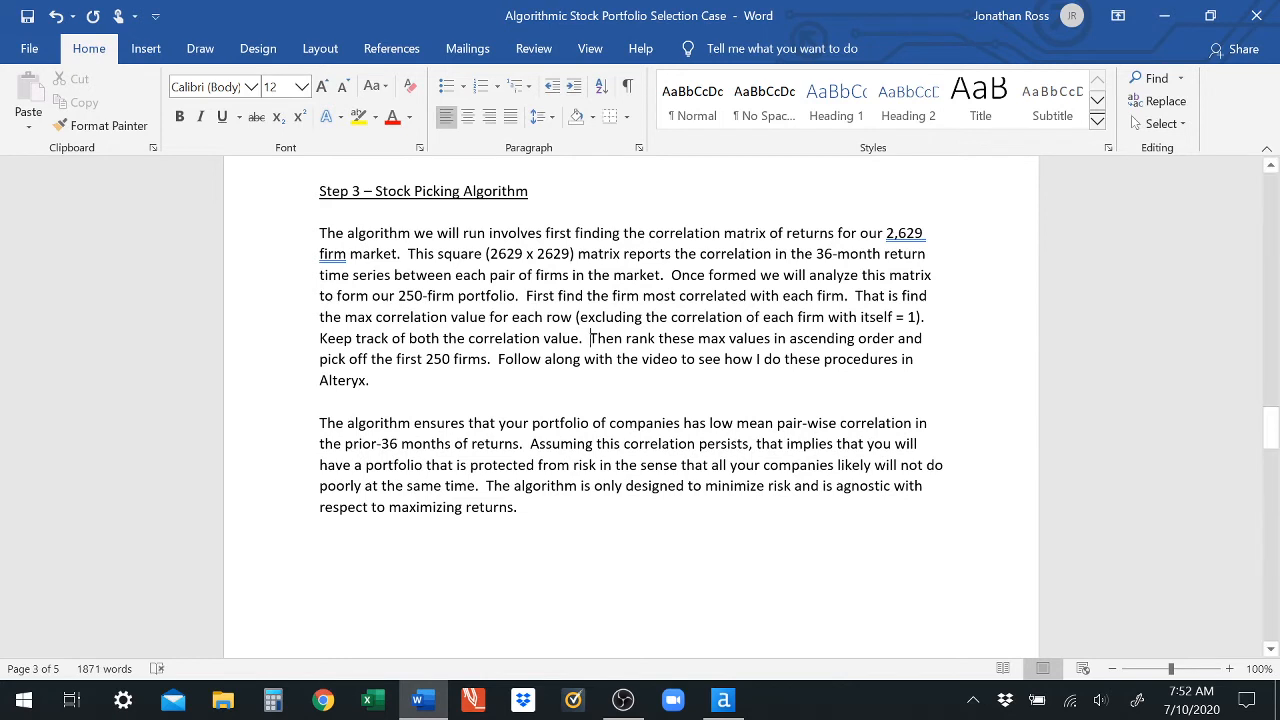
pyautogui.moveTo(392, 338); pyautogui.dragTo(443, 338)
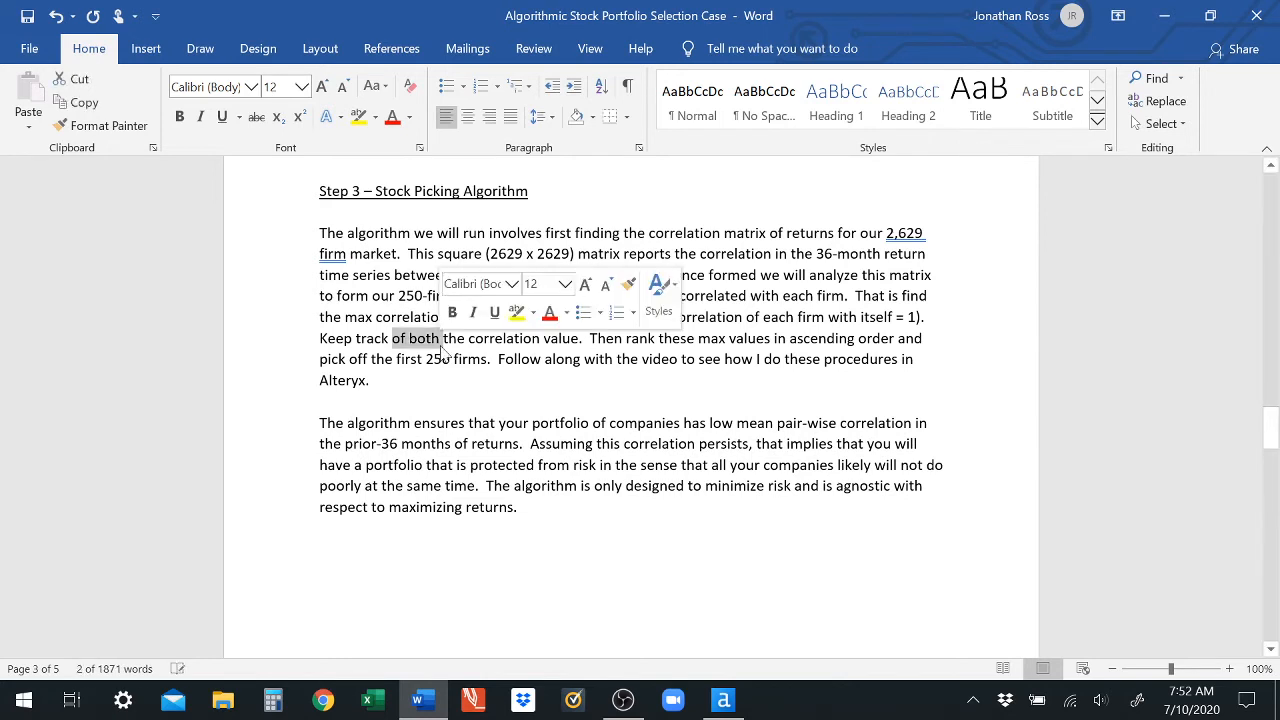
pyautogui.press('BackSpace')
pyautogui.write('off')
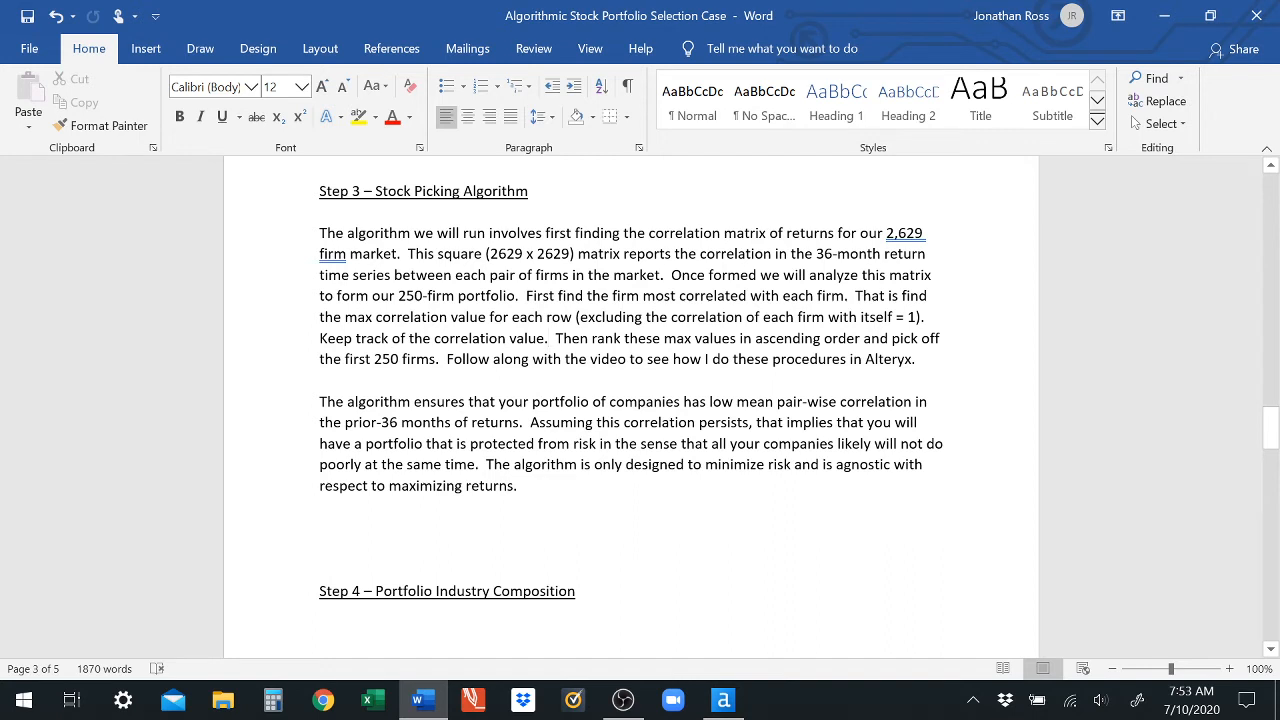
# Remove "find the firm most correlated with each firm. That is" from Step 3, leaving "First find the max correlation value for each row".
pyautogui.moveTo(901, 296); pyautogui.dragTo(557, 296)
pyautogui.write('f')
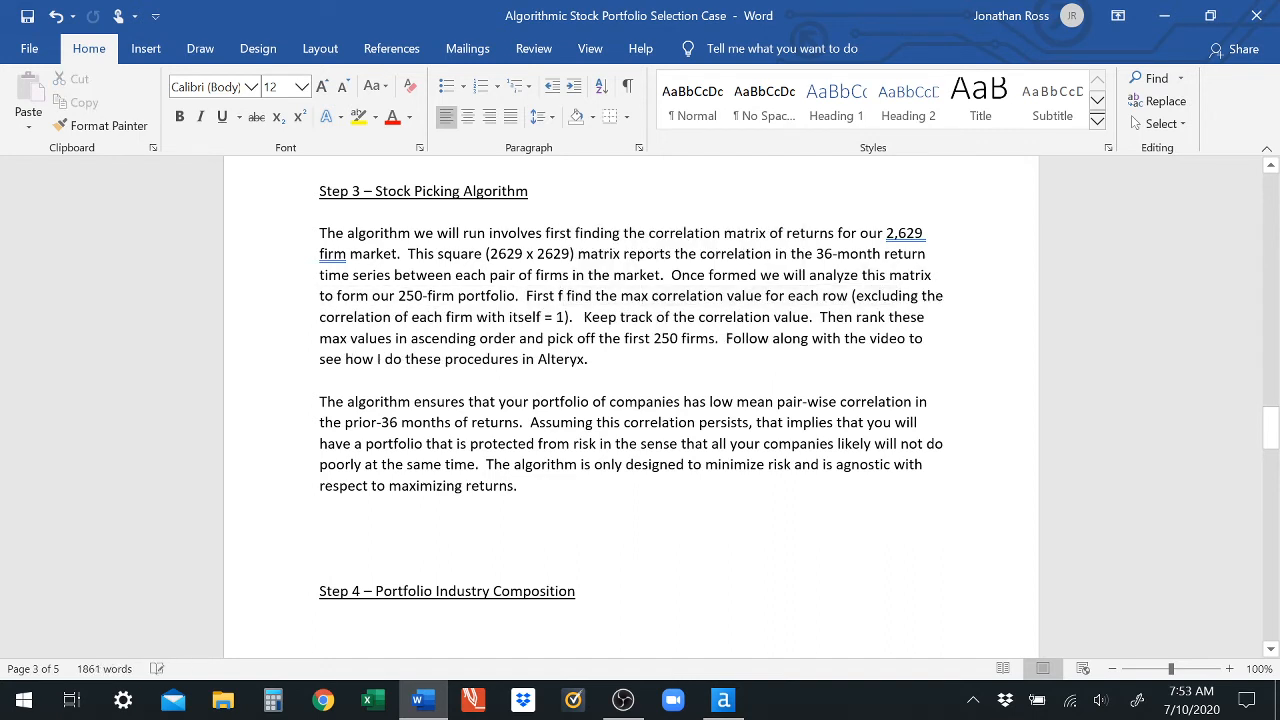
pyautogui.press('BackSpace')
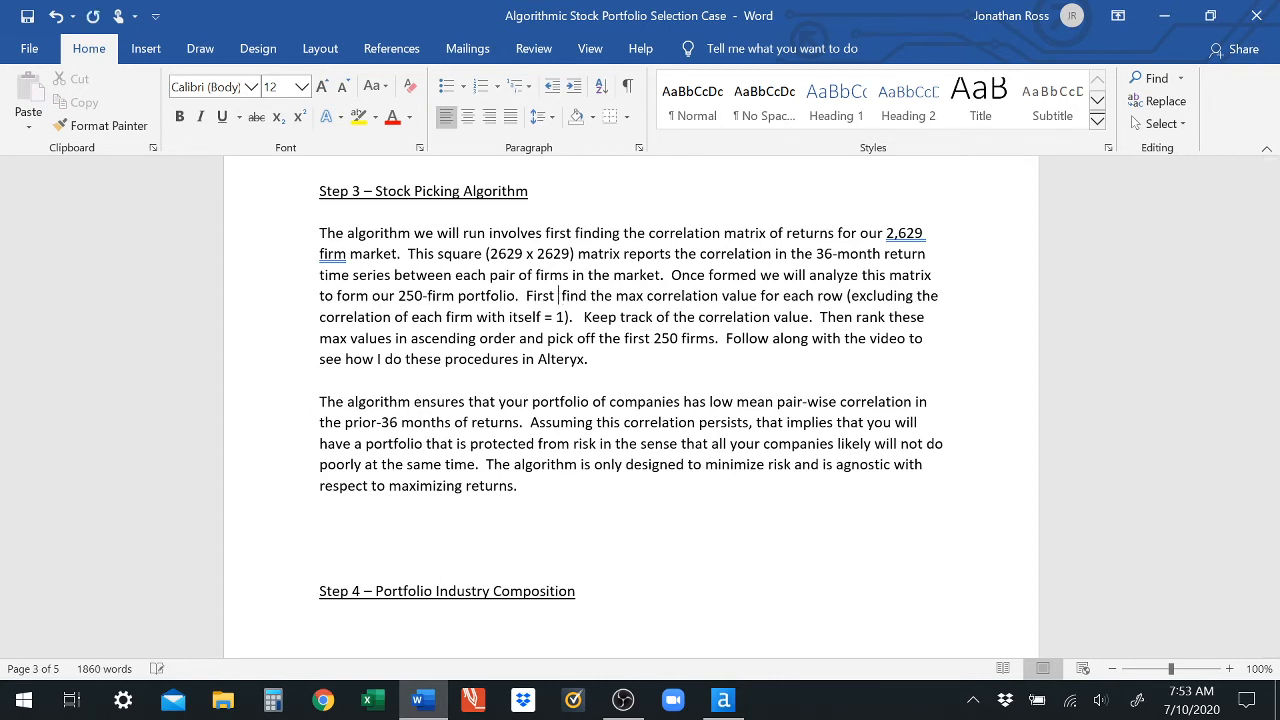
pyautogui.press('BackSpace')
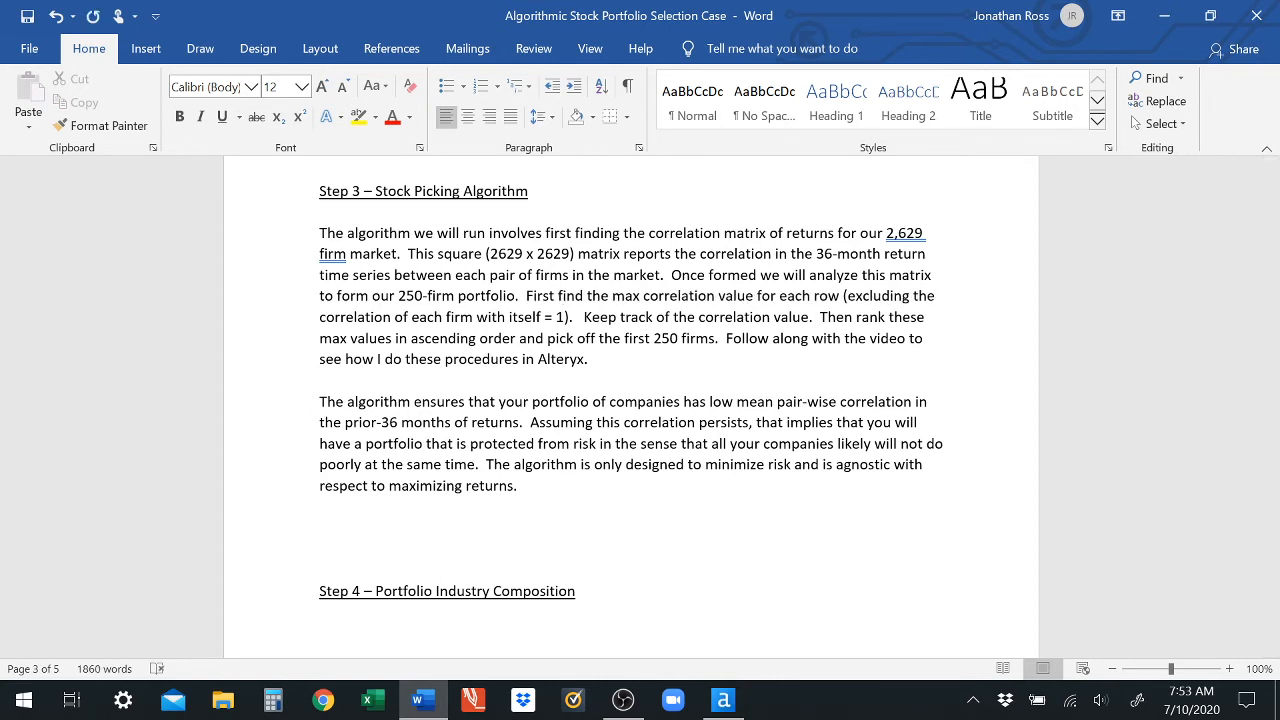
pyautogui.write(',')
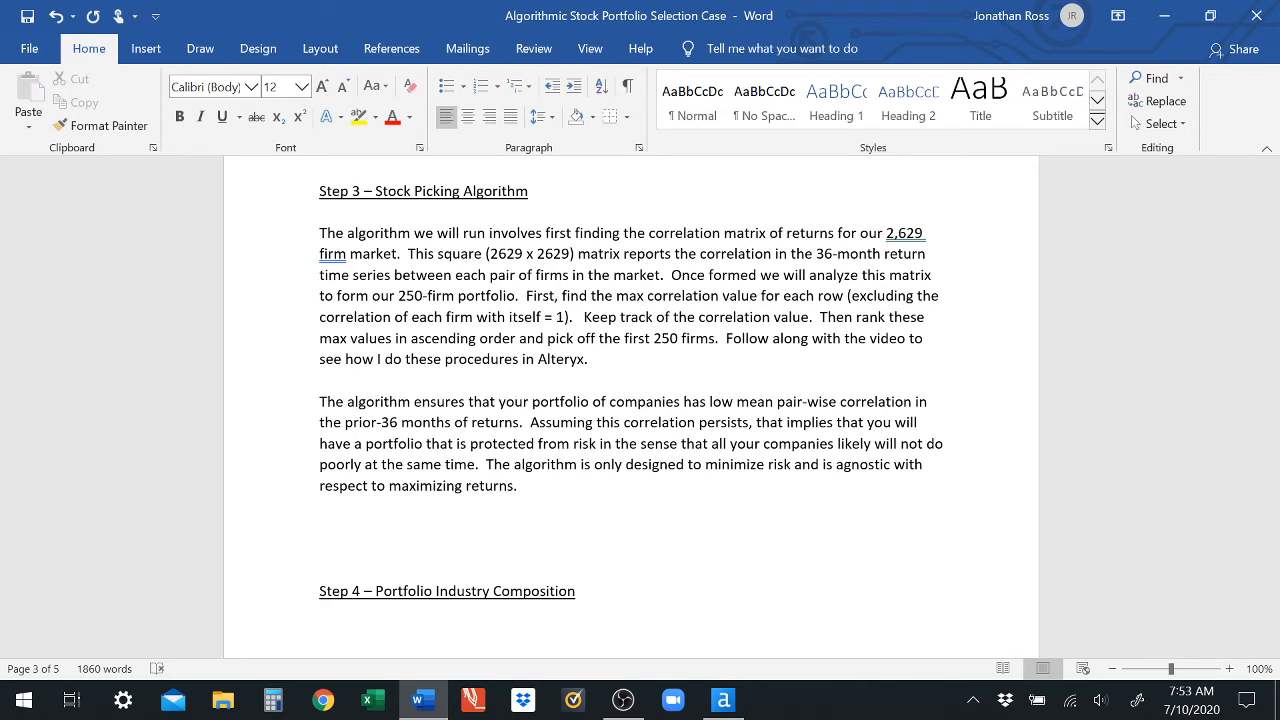
pyautogui.press('BackSpace')
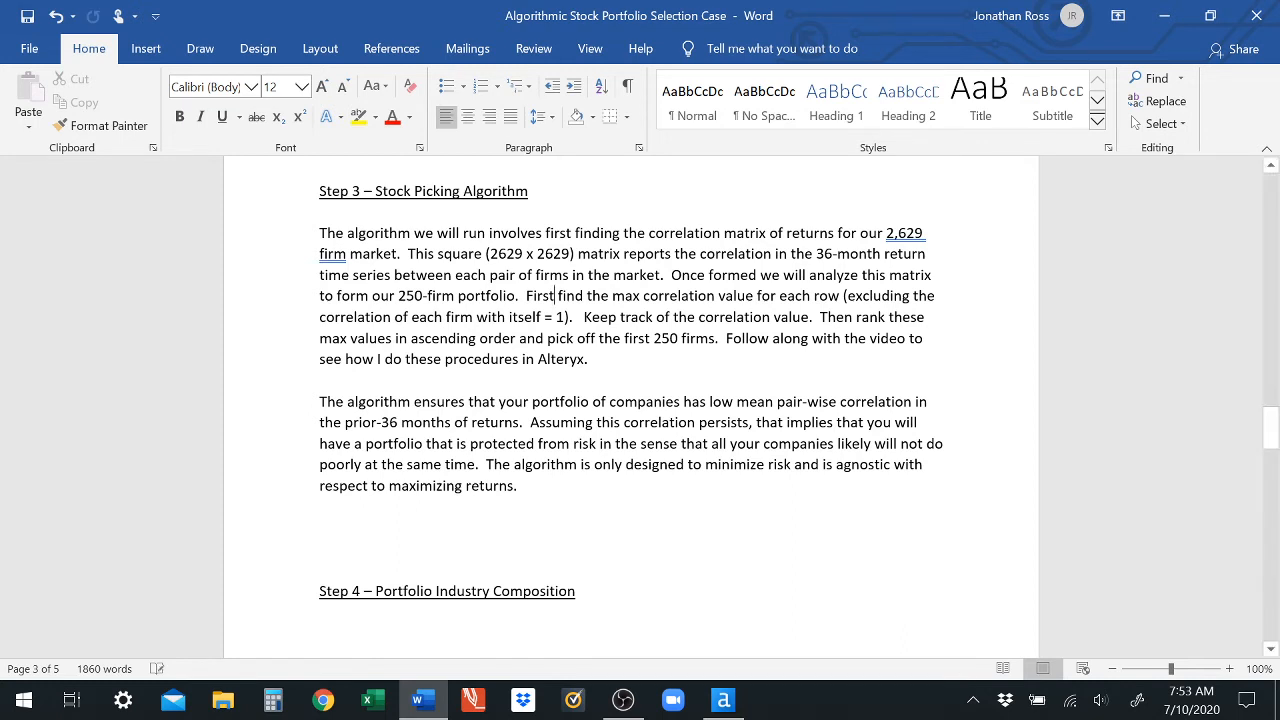
# Switch to Alteryx Designer and connect a Sort tool to the Summarize tool's output, placing it above and to the right of it.
pyautogui.click(733, 706)
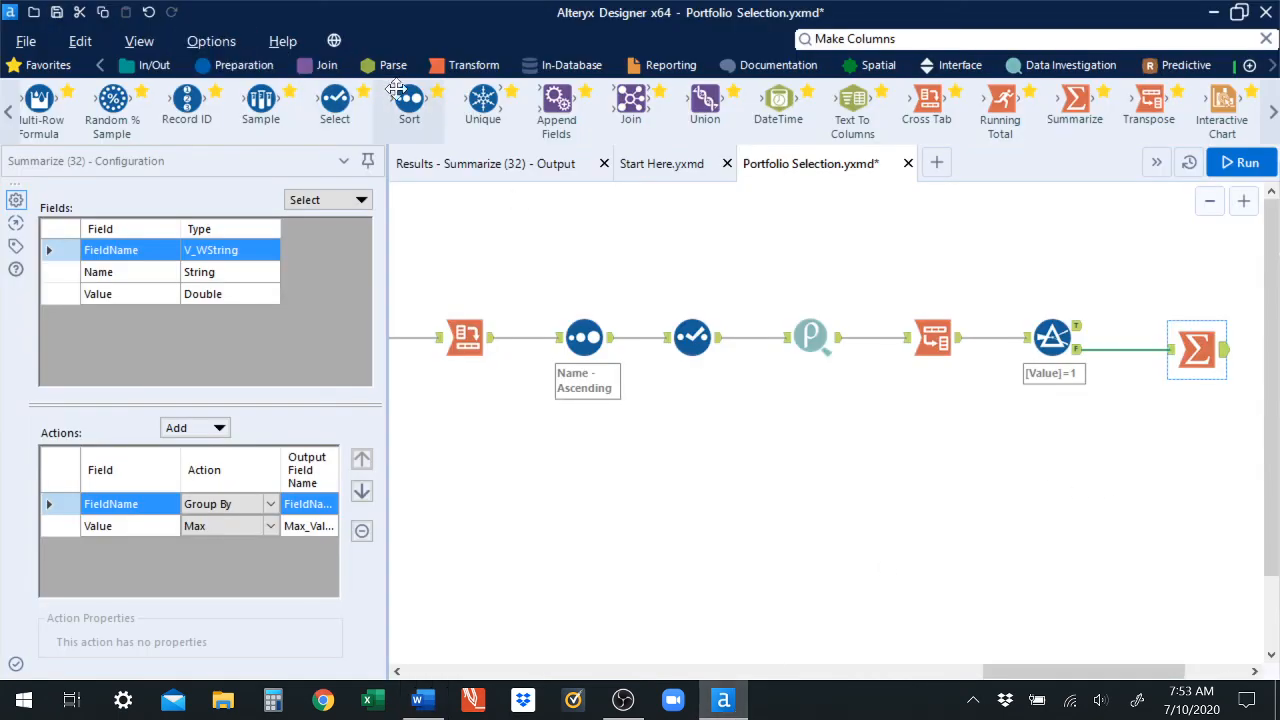
pyautogui.moveTo(397, 88); pyautogui.dragTo(1272, 335)
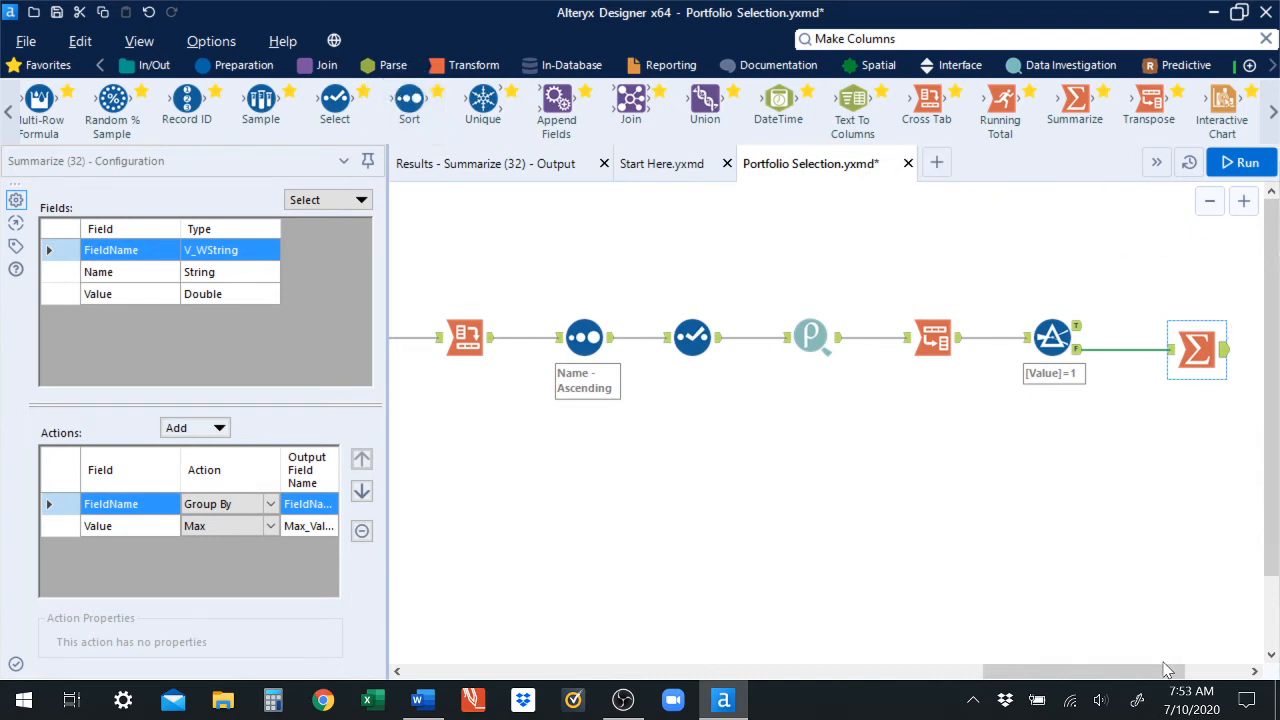
pyautogui.moveTo(1160, 678); pyautogui.dragTo(1252, 676)
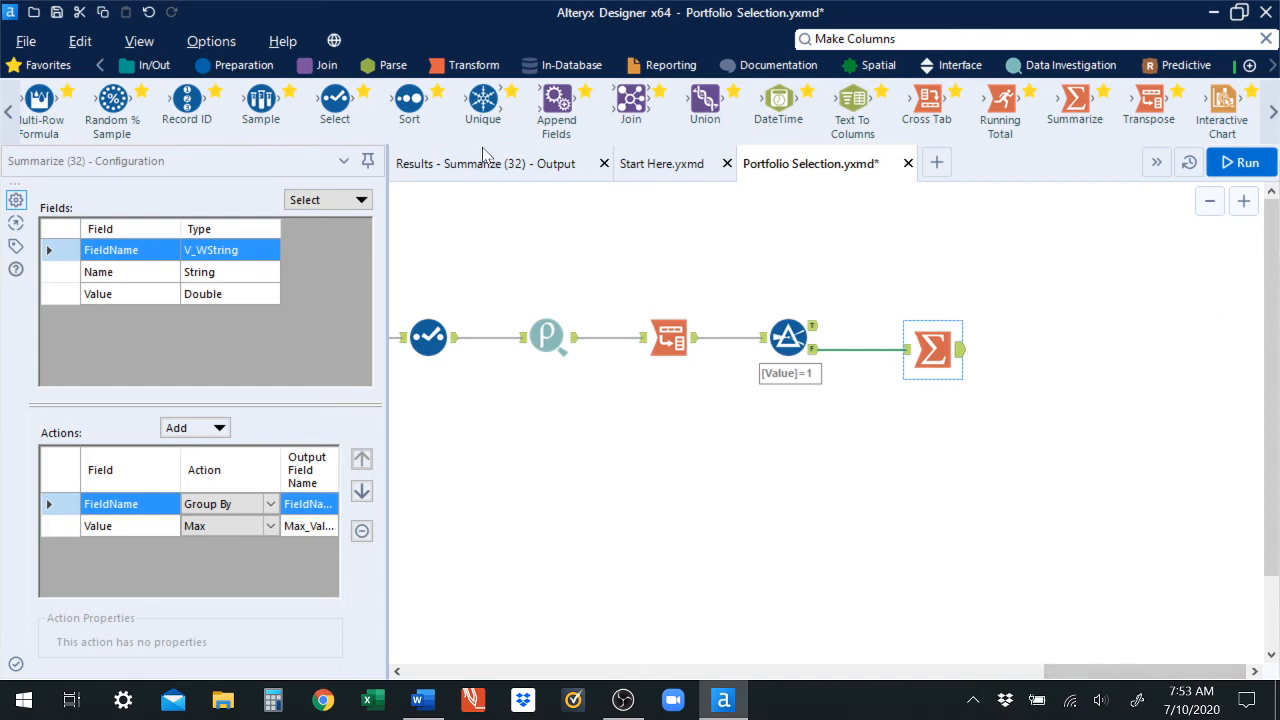
pyautogui.moveTo(397, 119); pyautogui.dragTo(1028, 283)
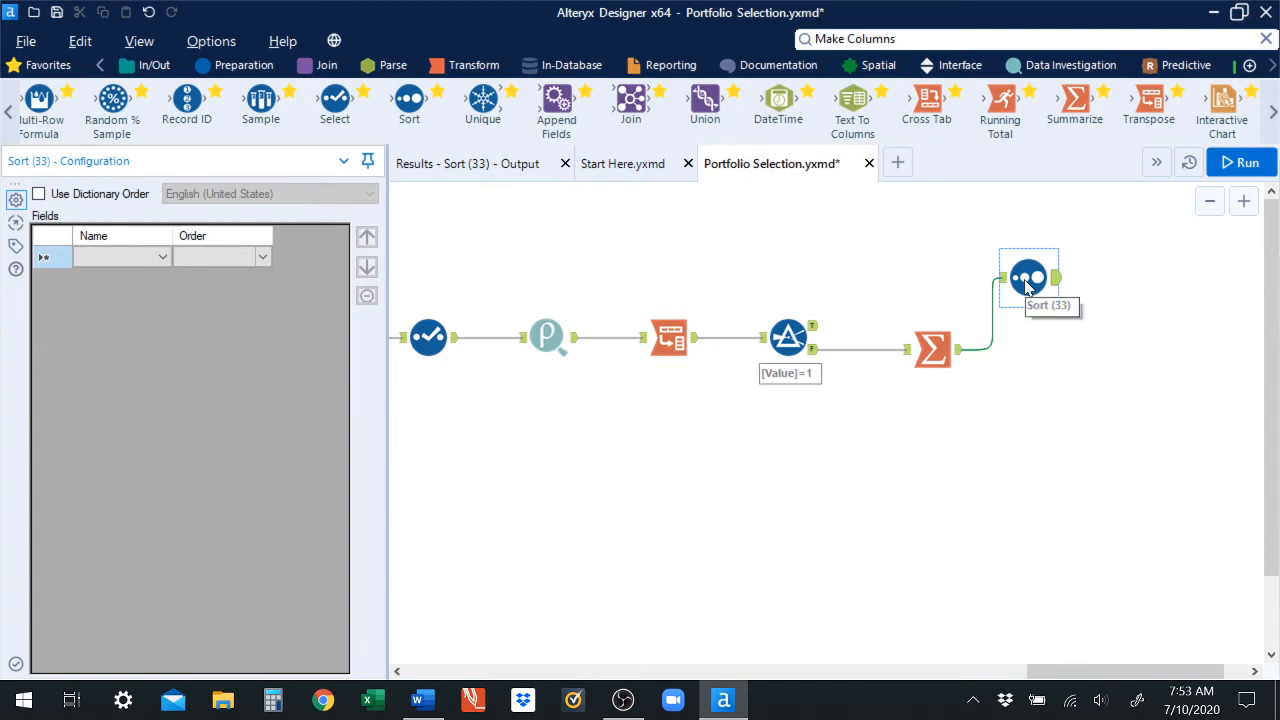
pyautogui.moveTo(1028, 285); pyautogui.dragTo(1032, 249)
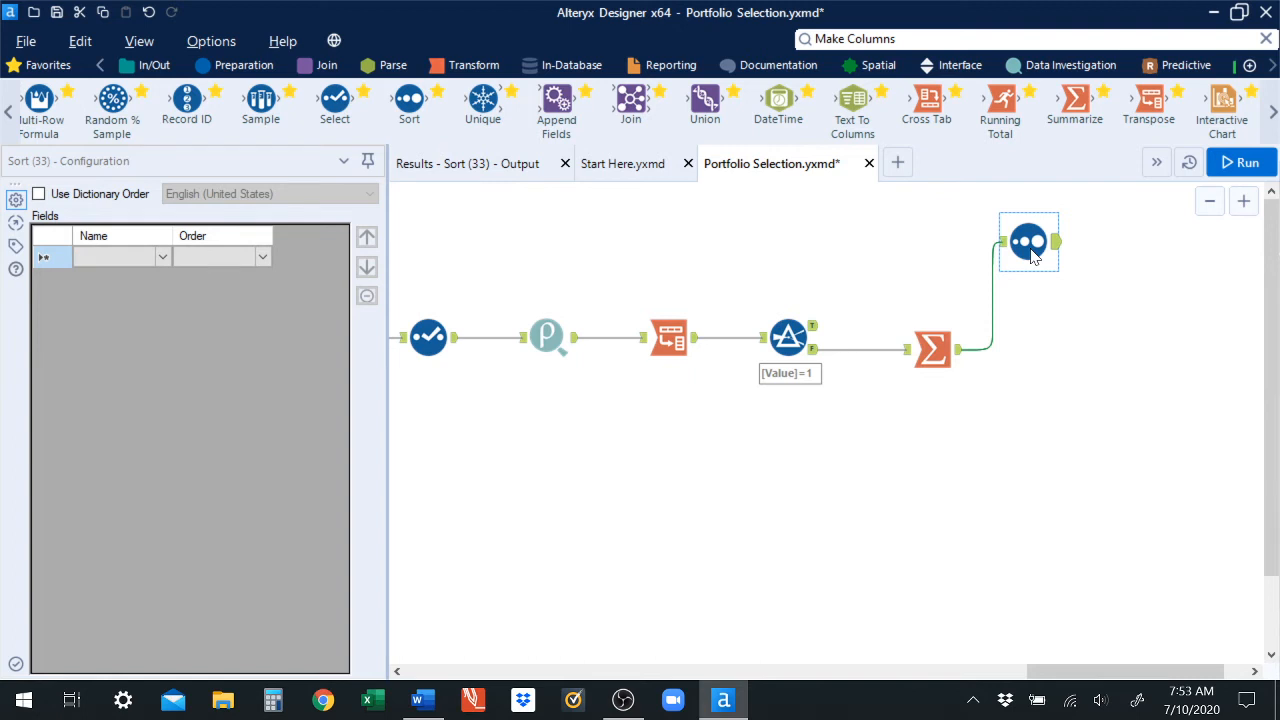
# Arrange the Summarize results as a tabbed document ahead of Portfolio Selection.yxmd, and close Start Here.yxmd.
pyautogui.click(960, 356)
pyautogui.doubleClick(458, 172)
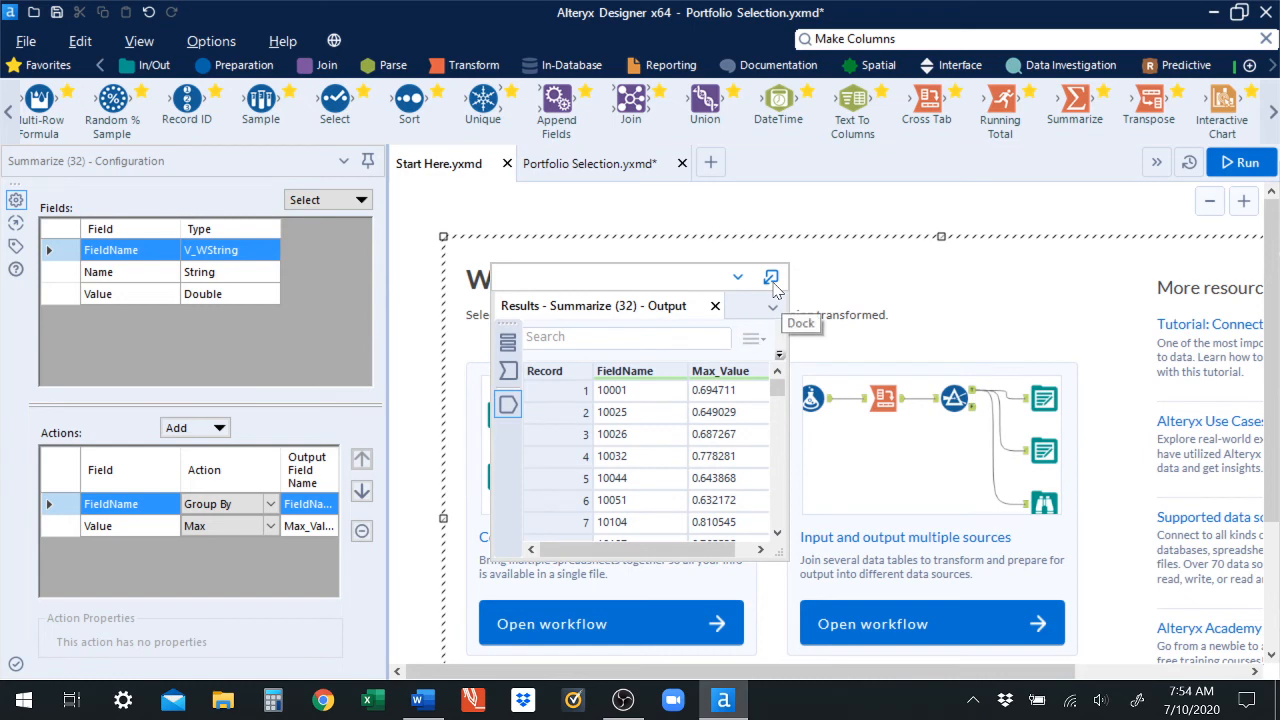
pyautogui.click(771, 278)
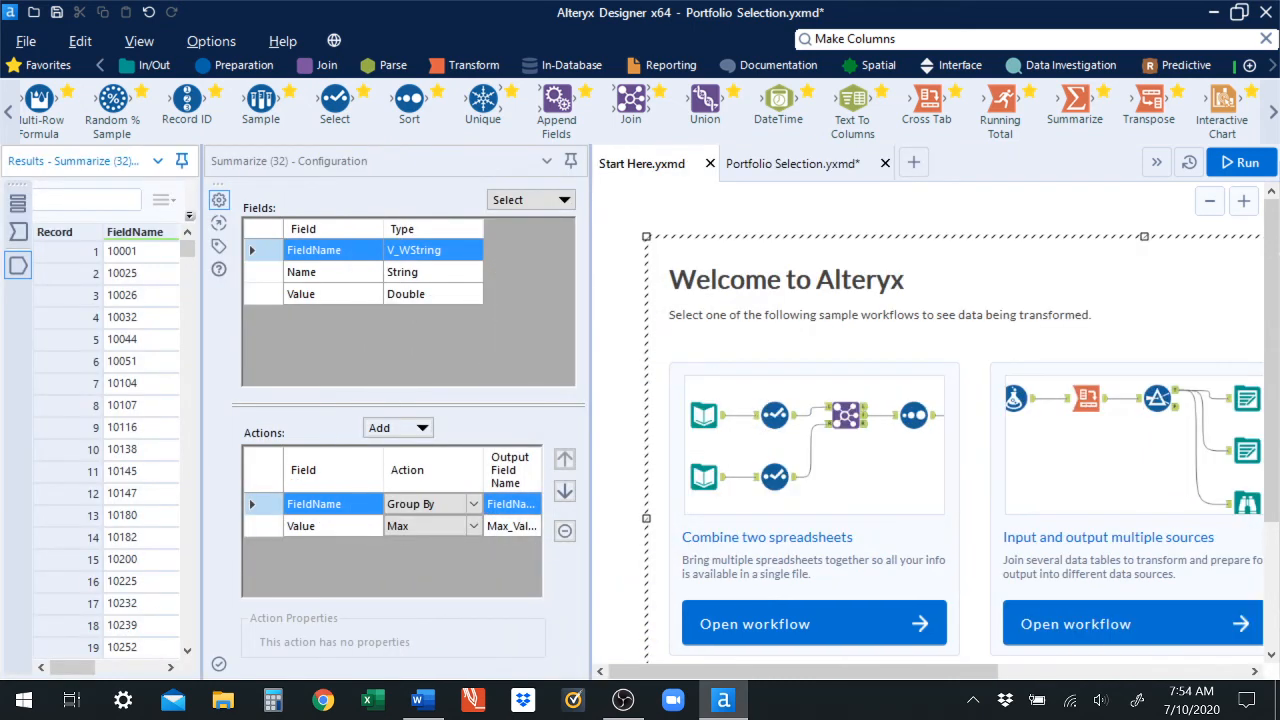
pyautogui.click(158, 163)
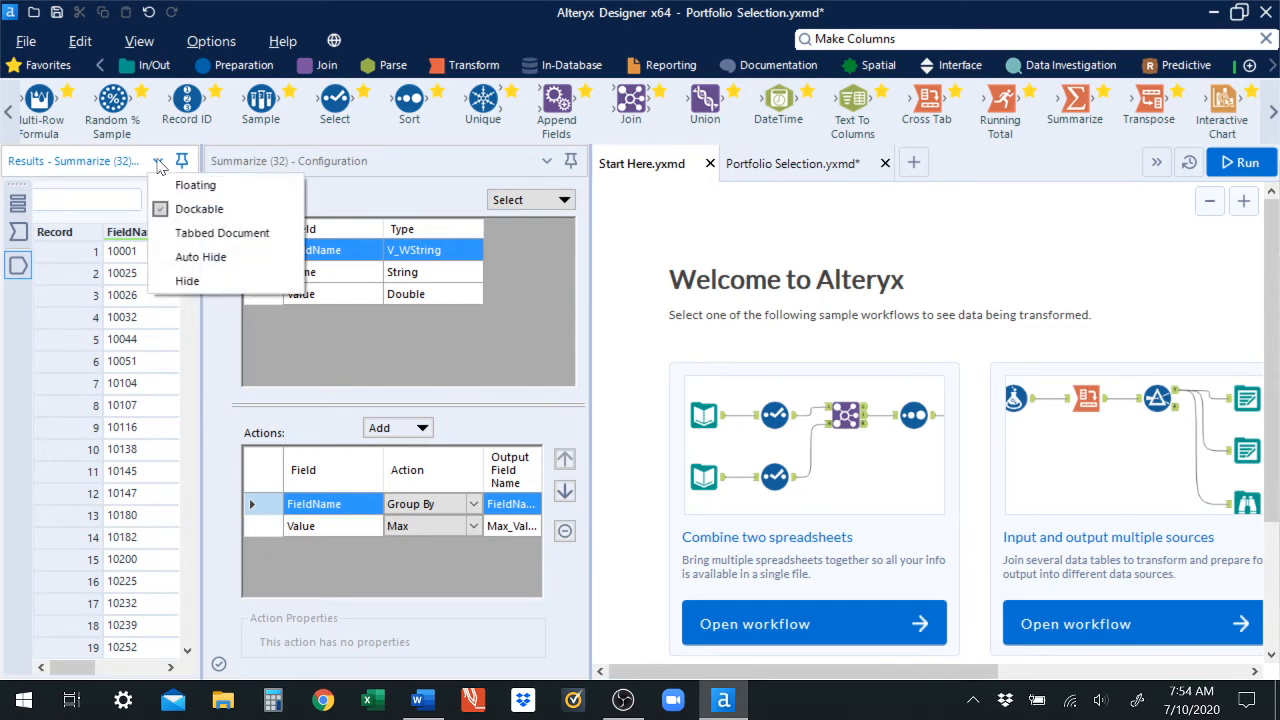
pyautogui.click(182, 233)
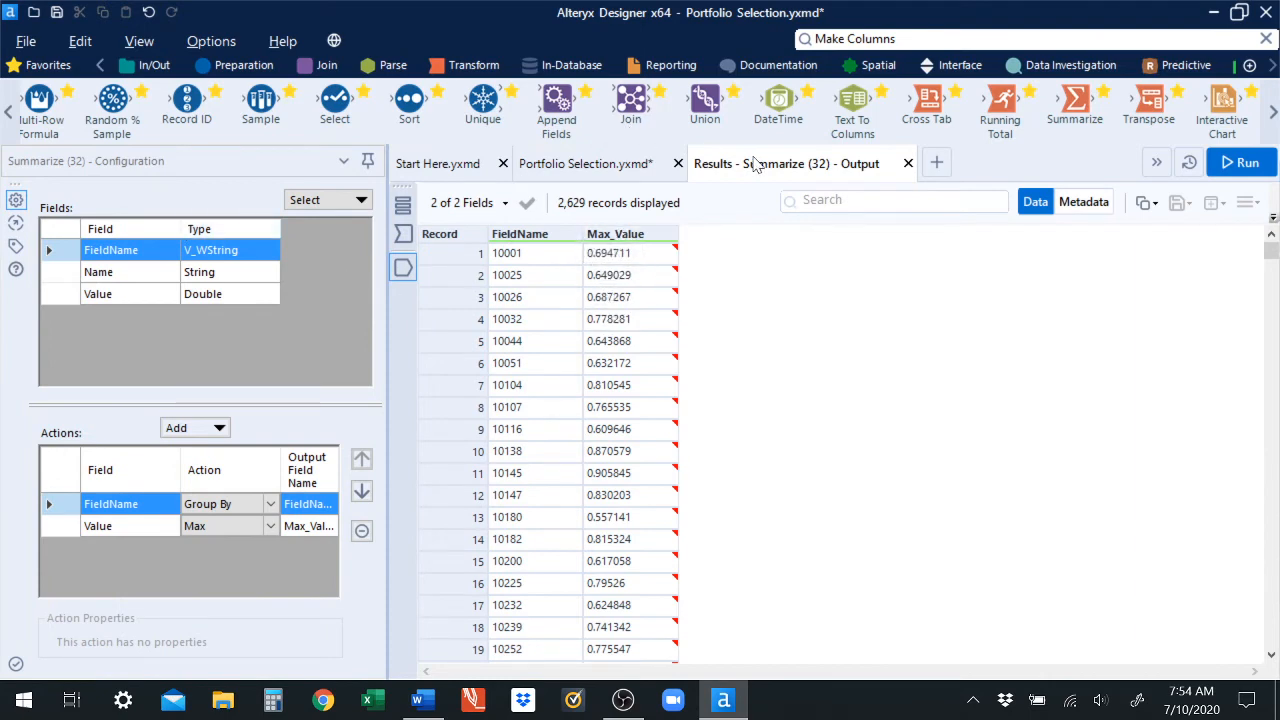
pyautogui.click(502, 166)
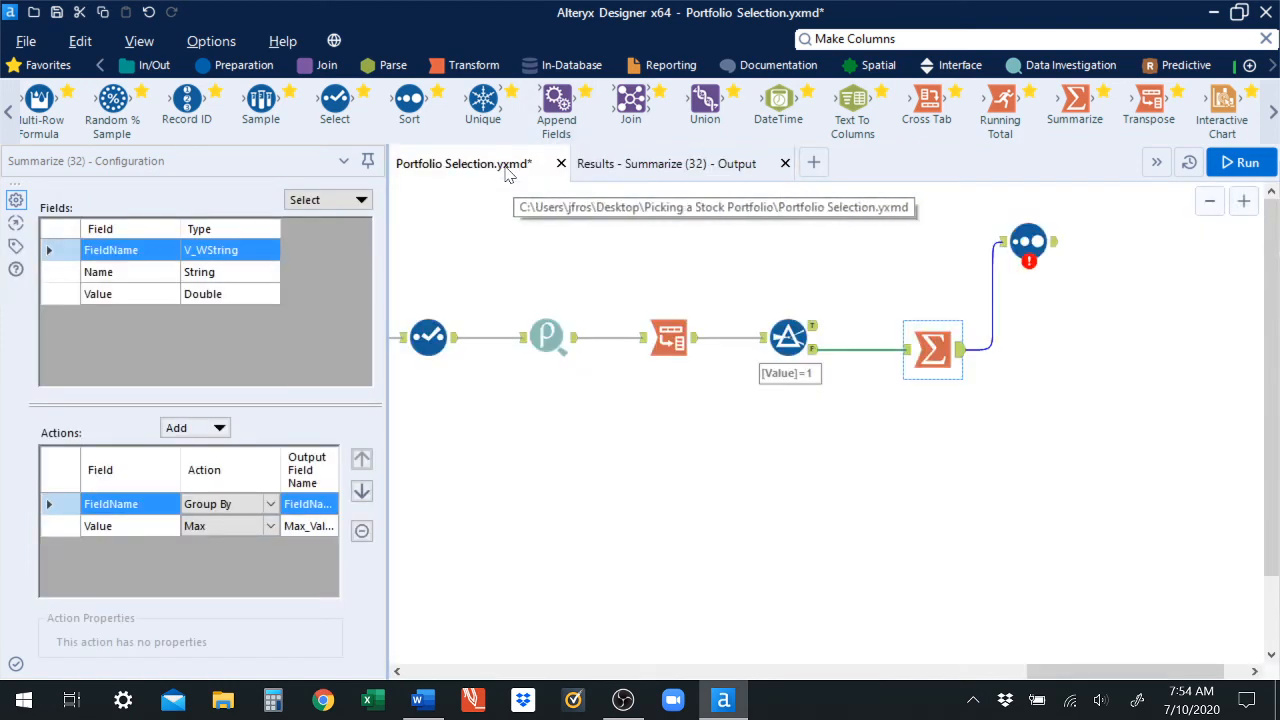
pyautogui.moveTo(506, 173); pyautogui.dragTo(712, 172)
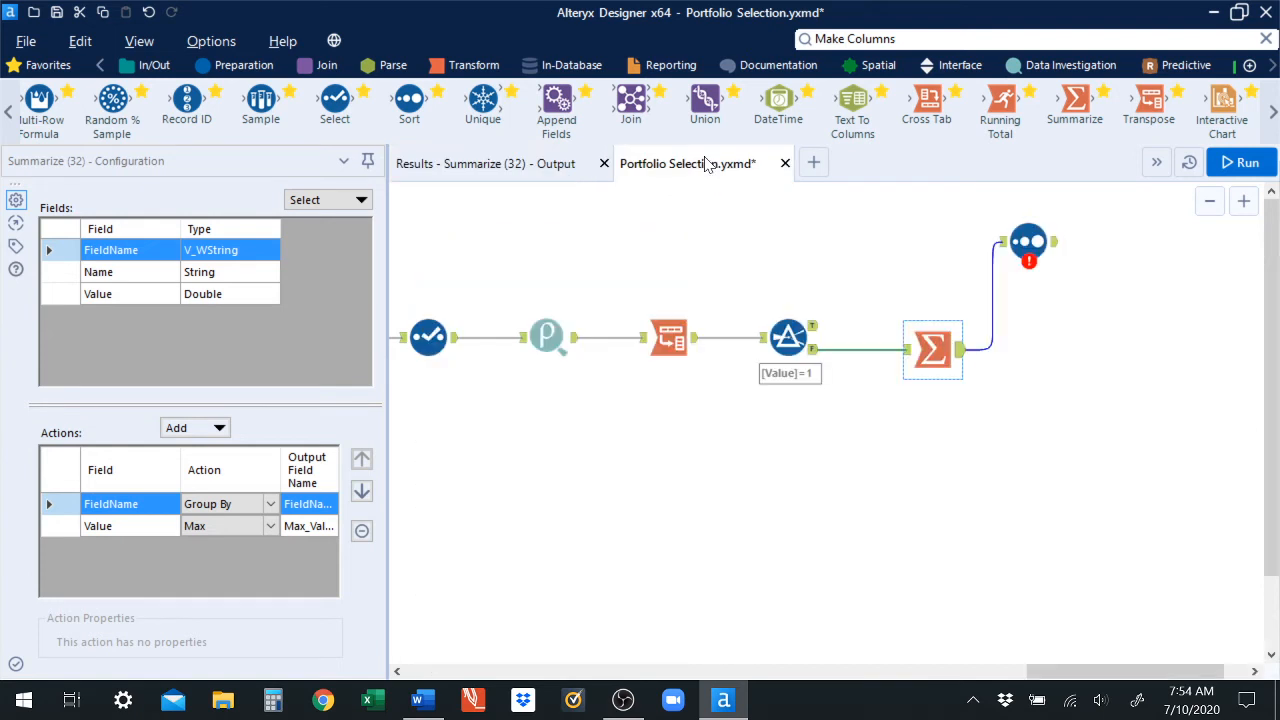
# Configure the new Sort tool to order by Max_Value ascending and run the workflow.
pyautogui.click(1033, 248)
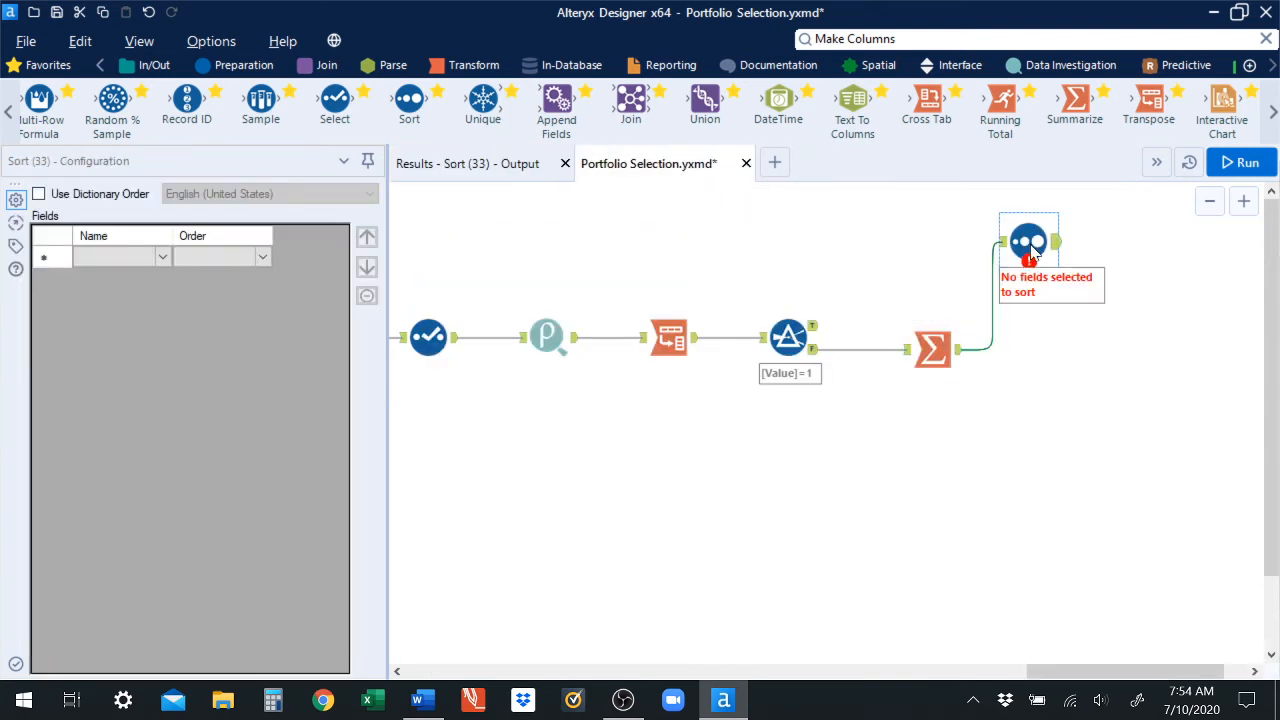
pyautogui.click(163, 257)
pyautogui.click(148, 286)
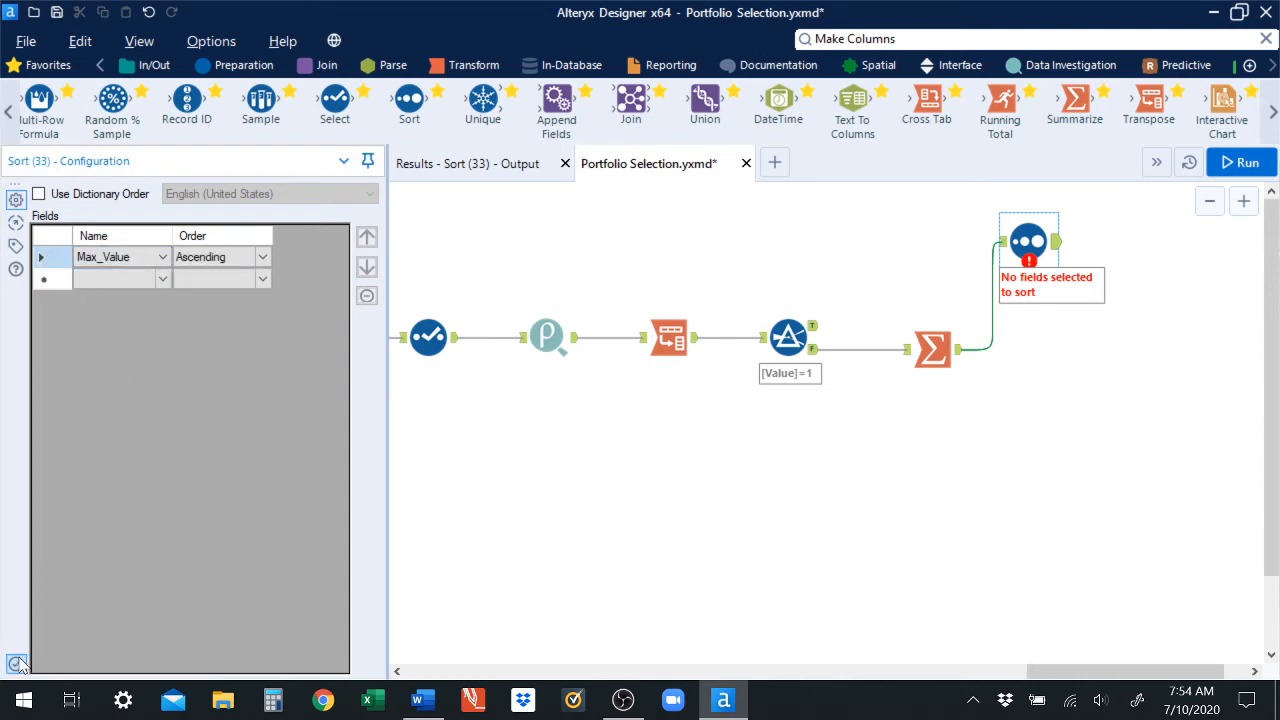
pyautogui.click(1237, 172)
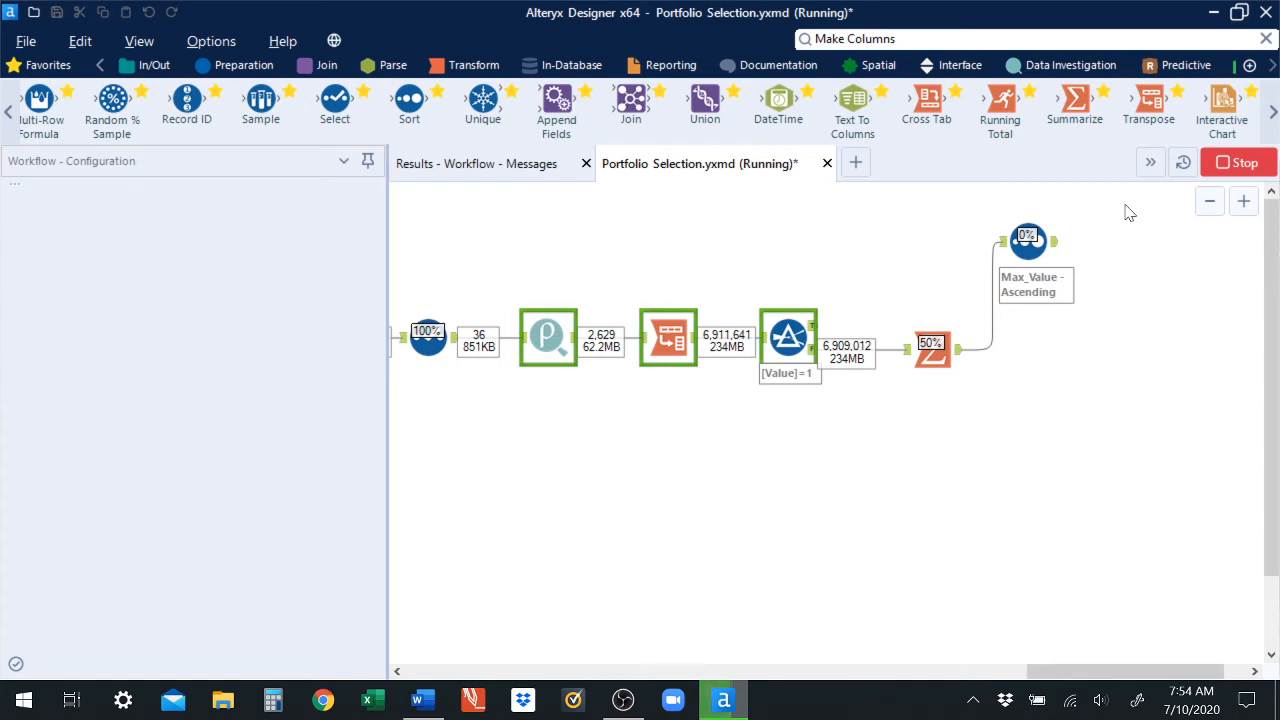
# Examine the lowest and highest Max_Value records in the Sort tool's output.
pyautogui.click(1057, 250)
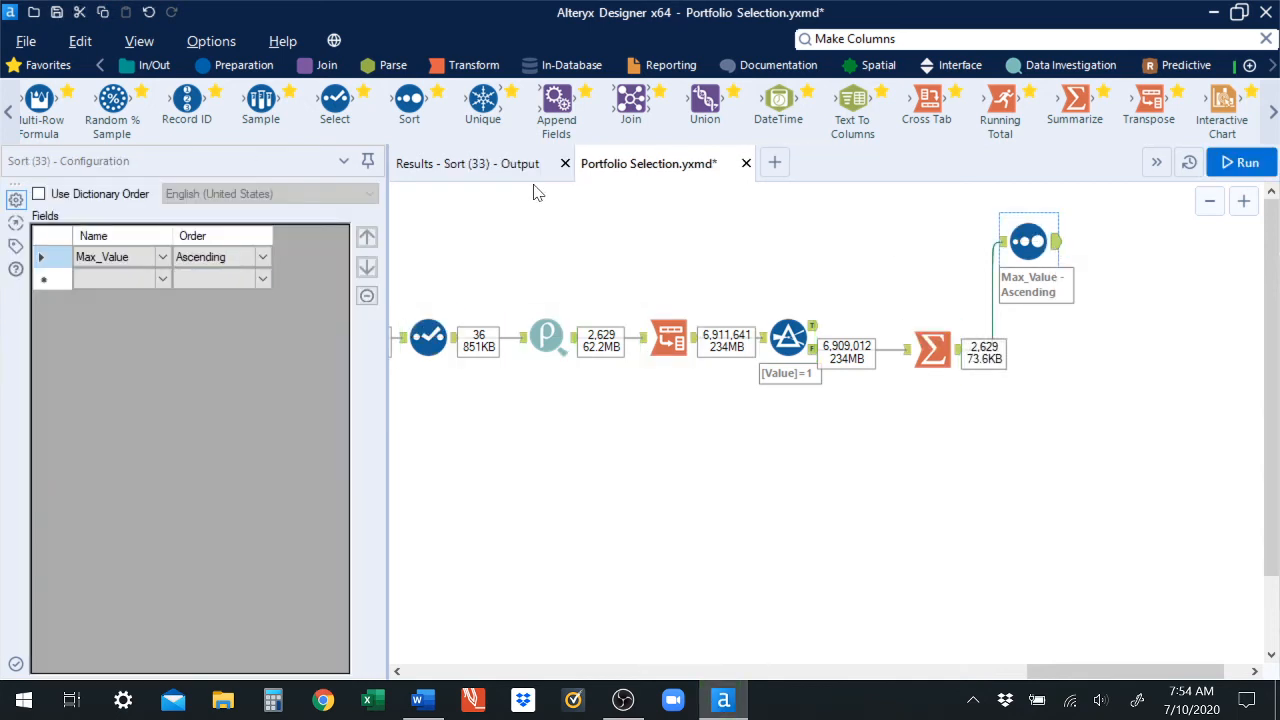
pyautogui.click(491, 165)
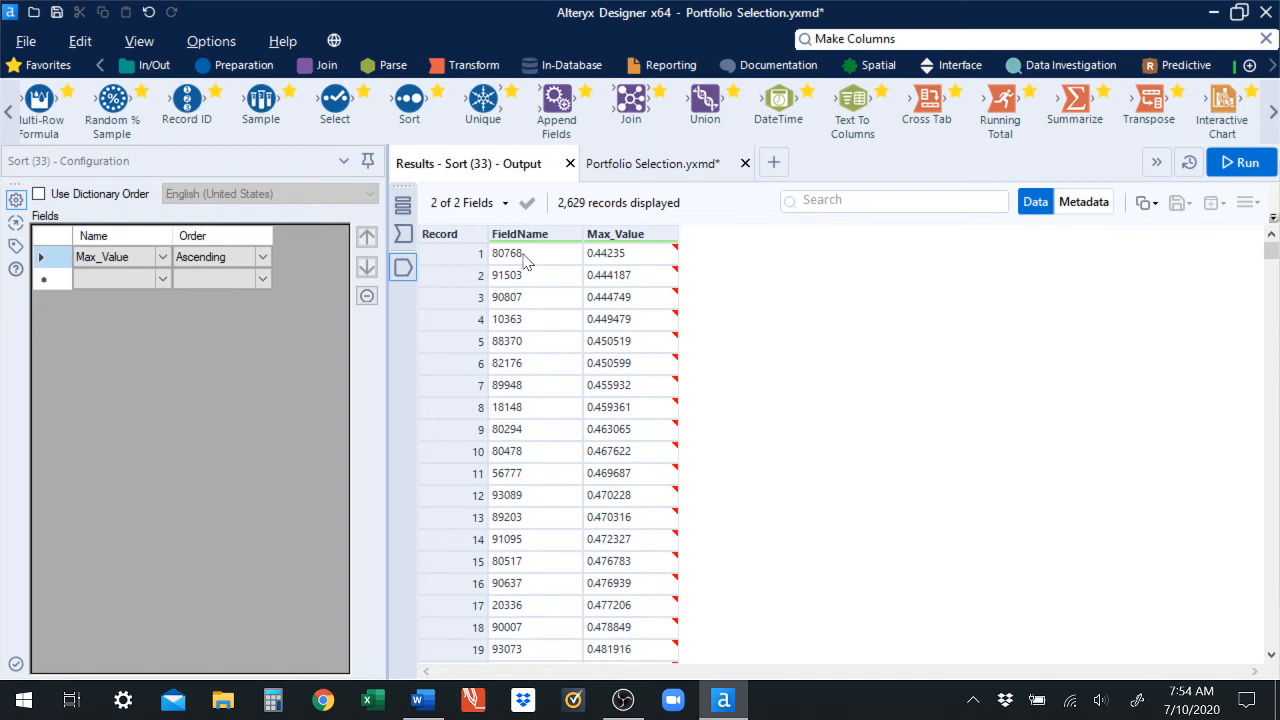
pyautogui.moveTo(607, 261)
pyautogui.moveTo(1272, 256); pyautogui.dragTo(1276, 668)
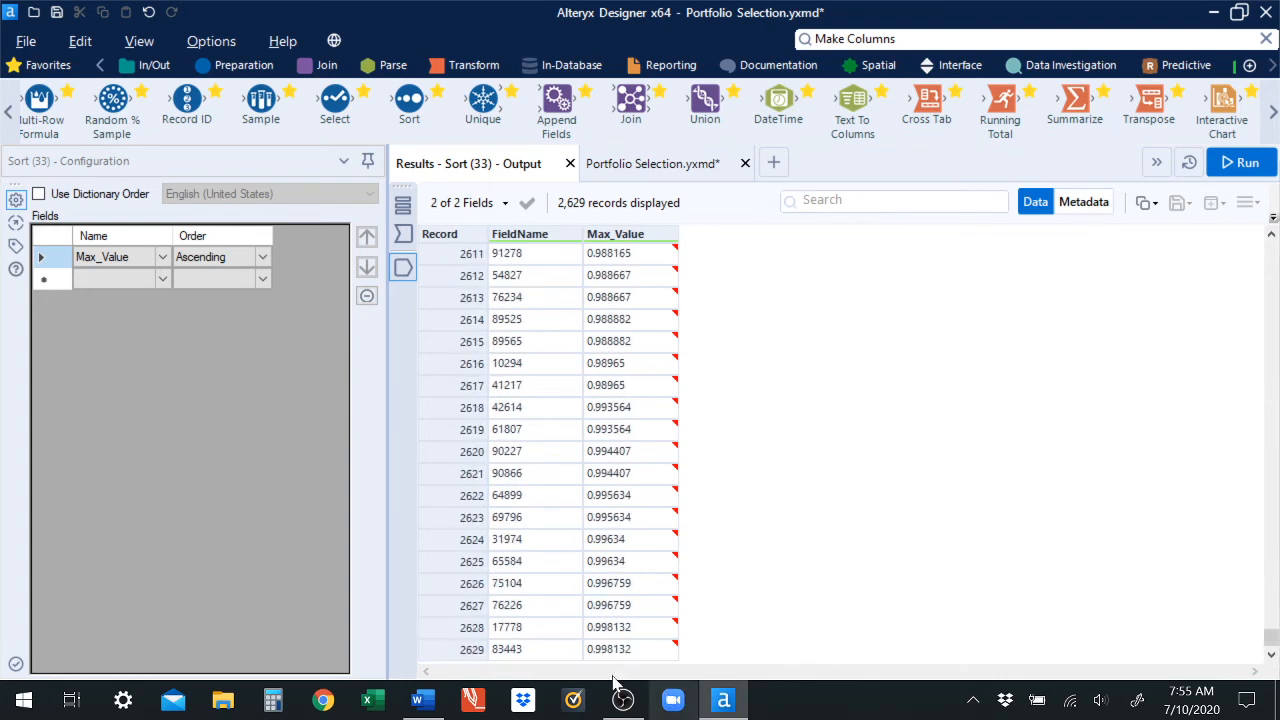
pyautogui.click(531, 651)
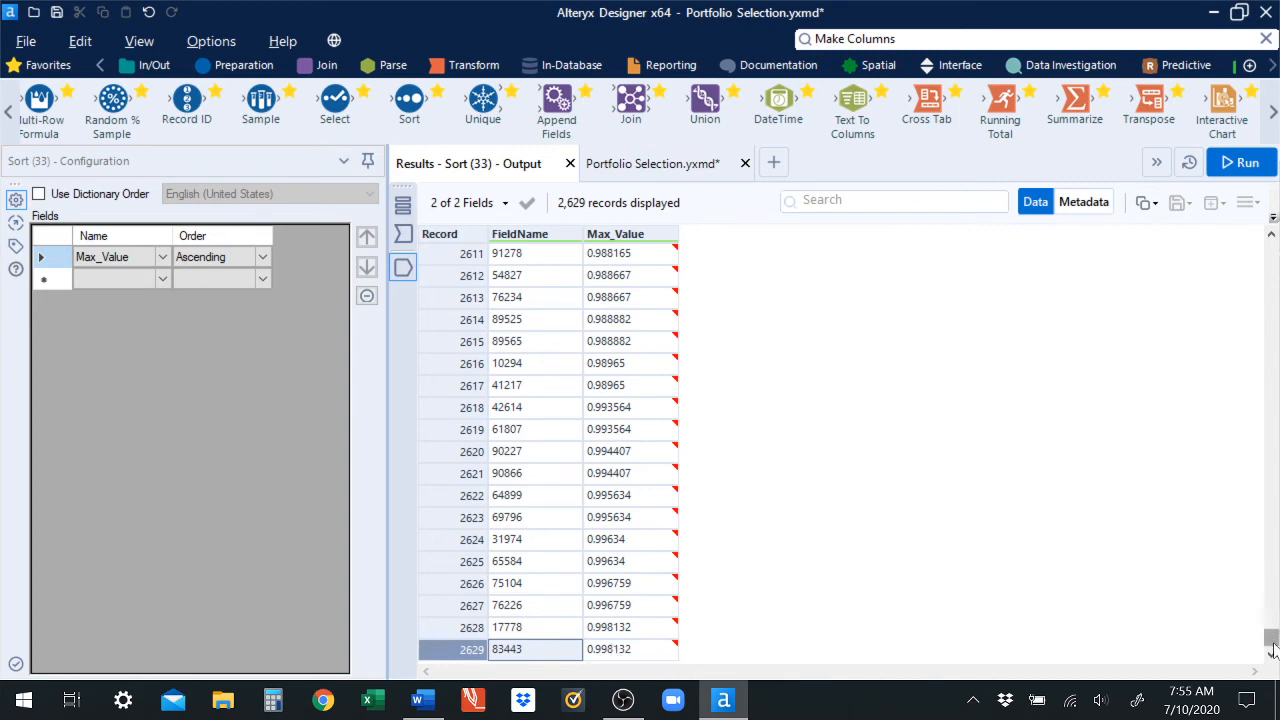
pyautogui.moveTo(1272, 648); pyautogui.dragTo(1272, 250)
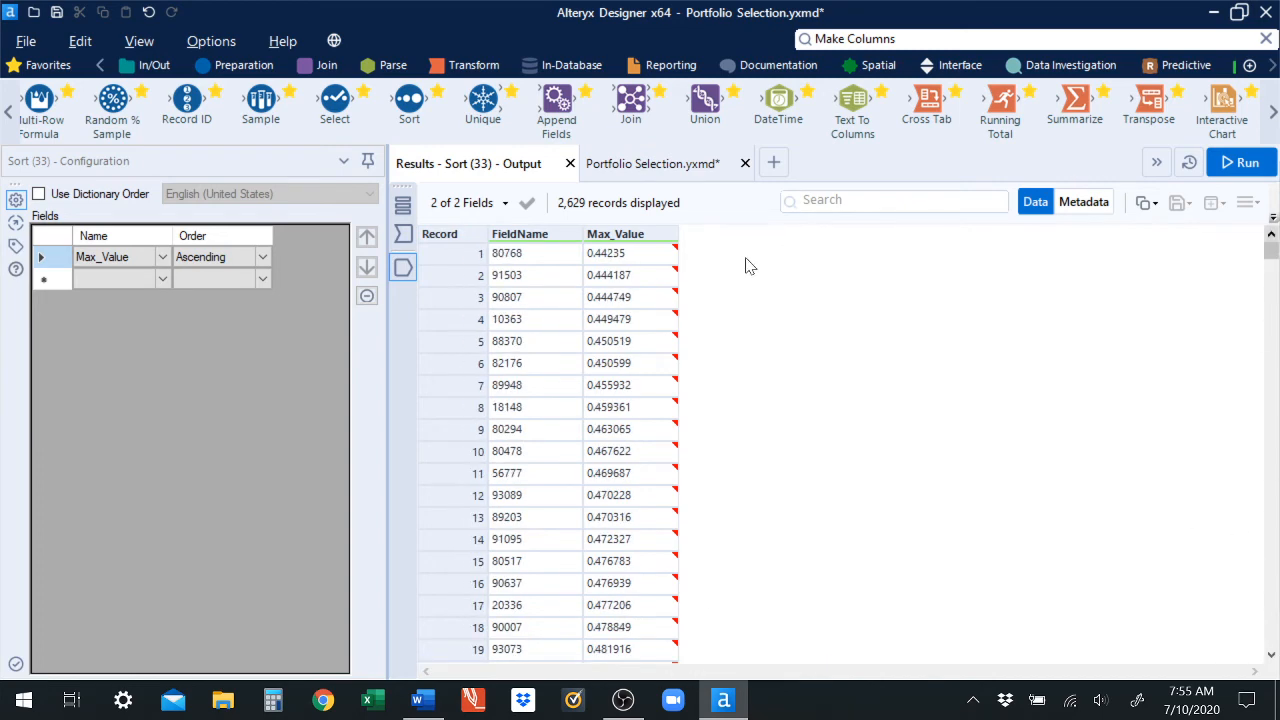
pyautogui.click(553, 259)
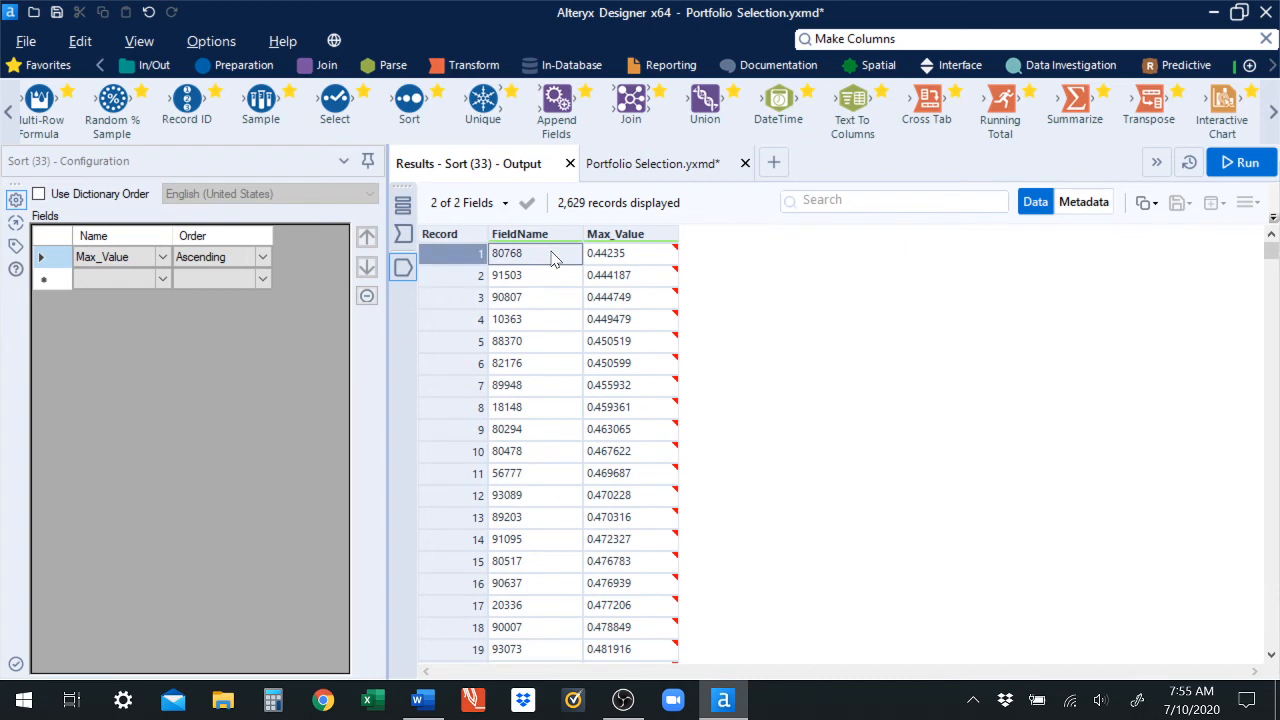
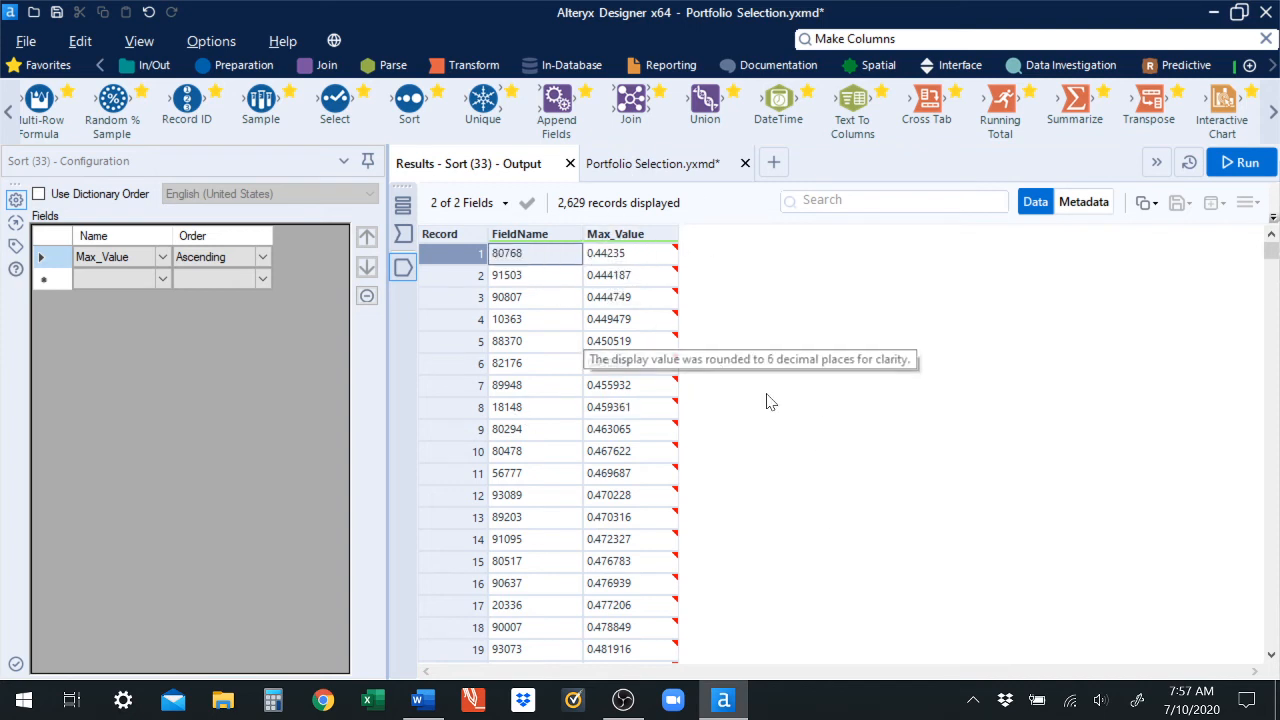
# Connect a Sample tool to the Max_Value Sort, keep the first 250 rows, and run the workflow.
pyautogui.click(742, 700)
pyautogui.click(742, 700)
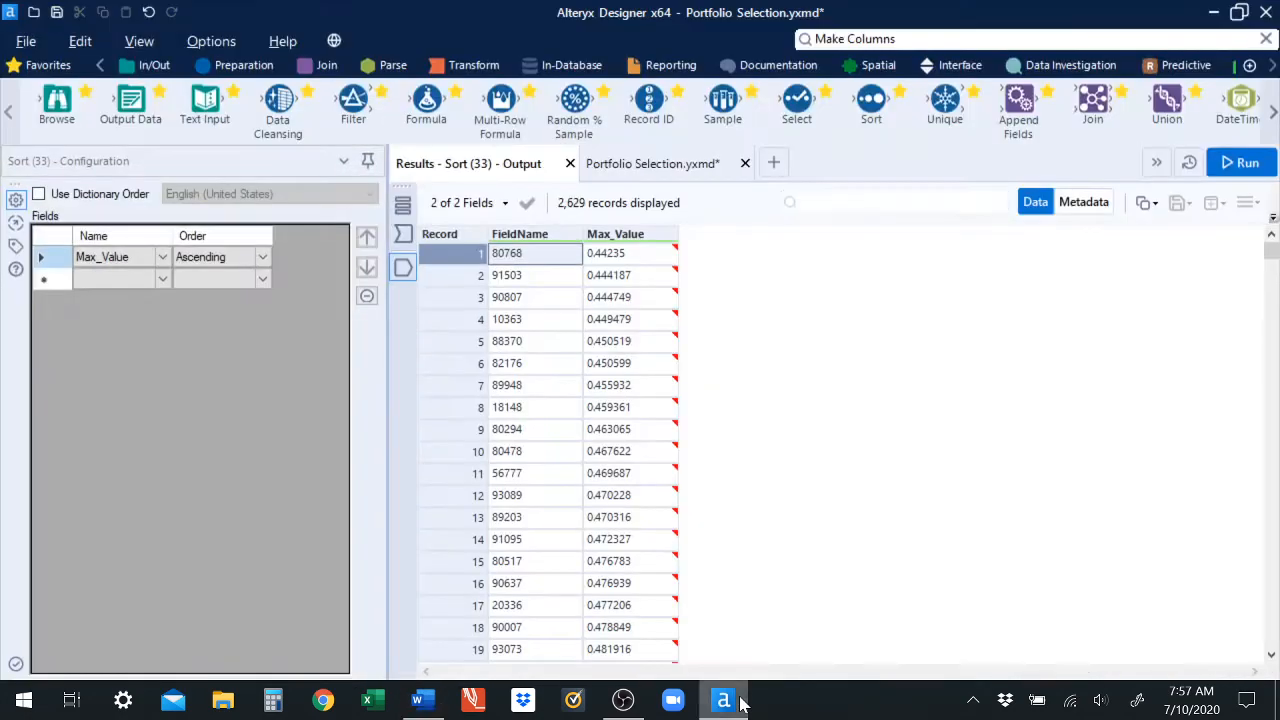
pyautogui.click(658, 166)
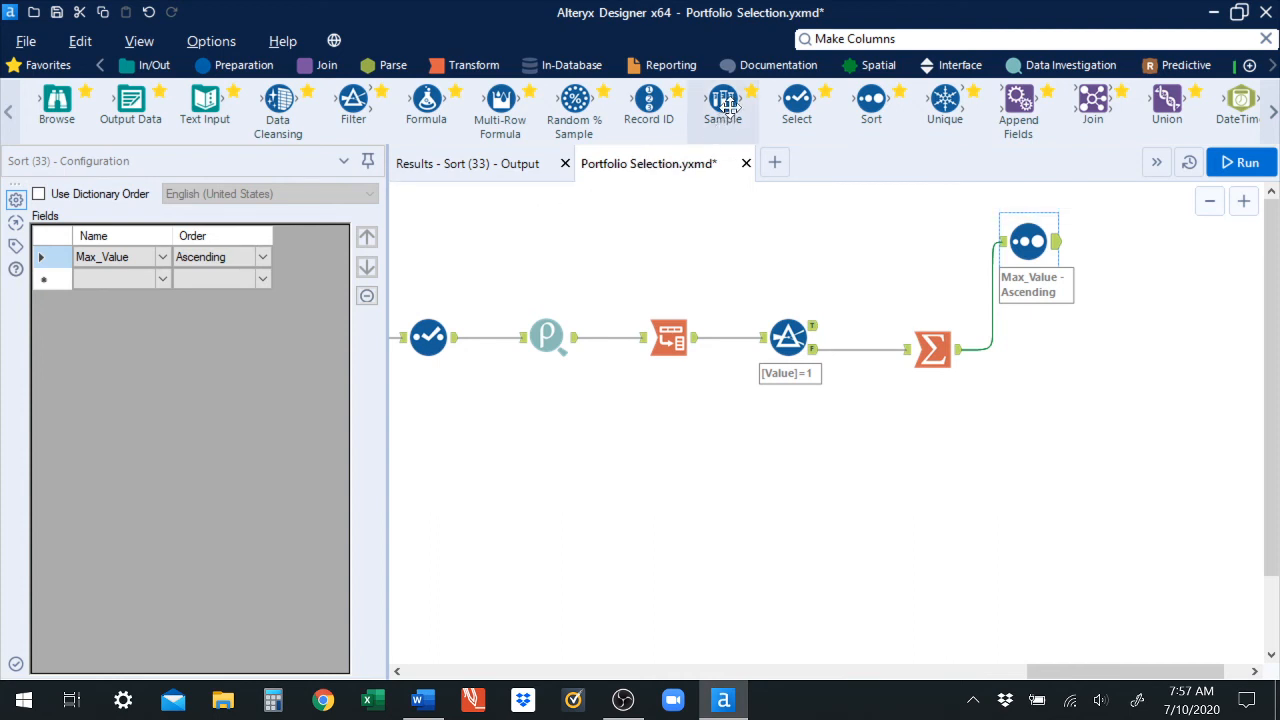
pyautogui.moveTo(724, 104); pyautogui.dragTo(1134, 249)
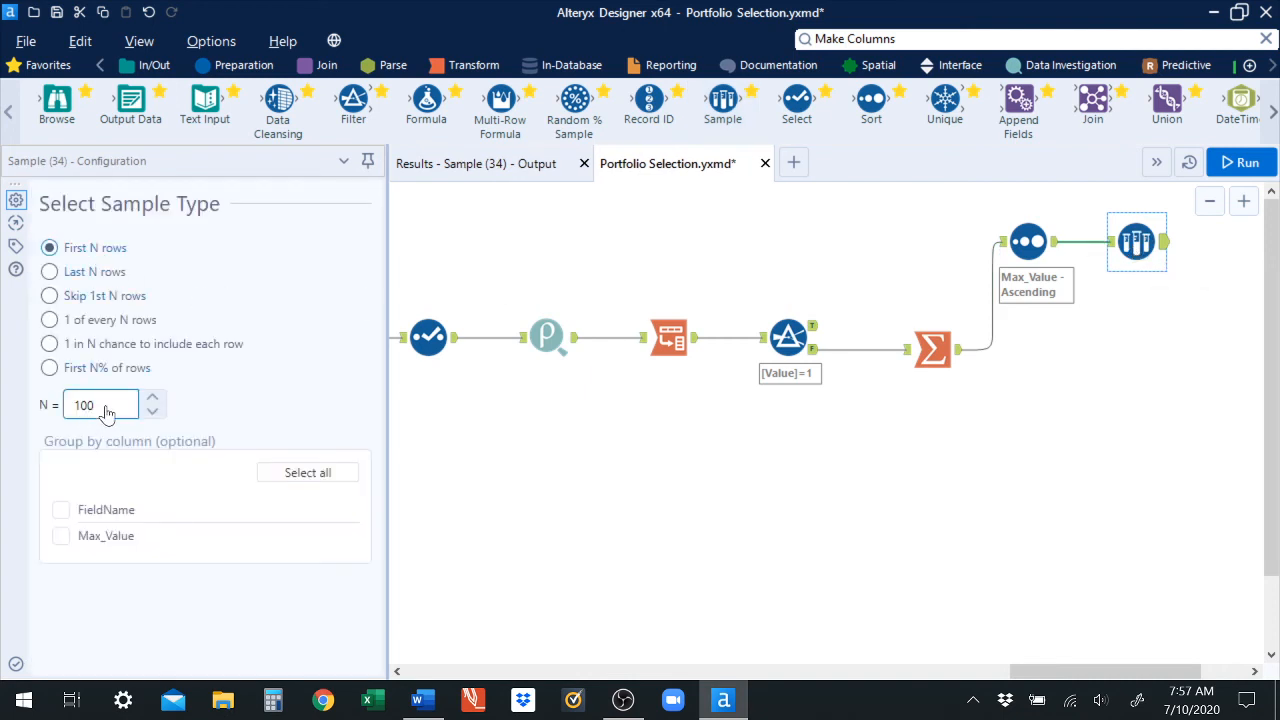
pyautogui.moveTo(106, 414); pyautogui.dragTo(58, 416)
pyautogui.write('250')
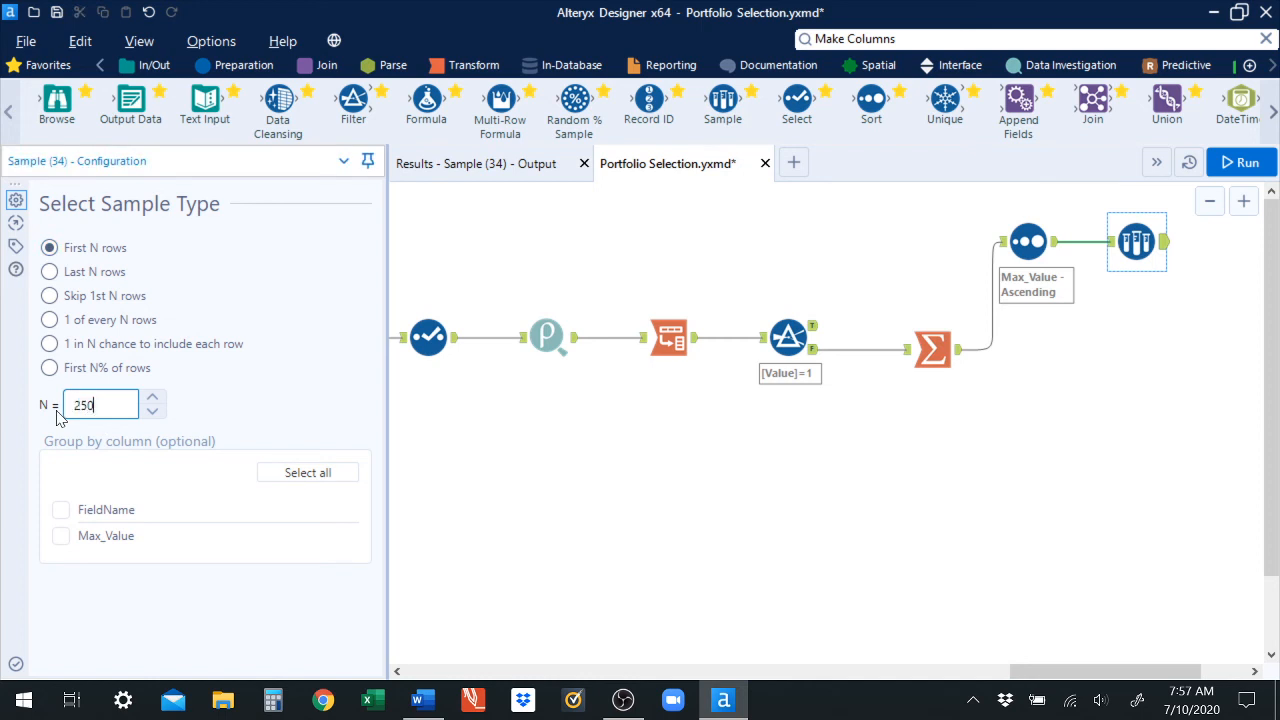
pyautogui.click(16, 668)
pyautogui.click(1240, 172)
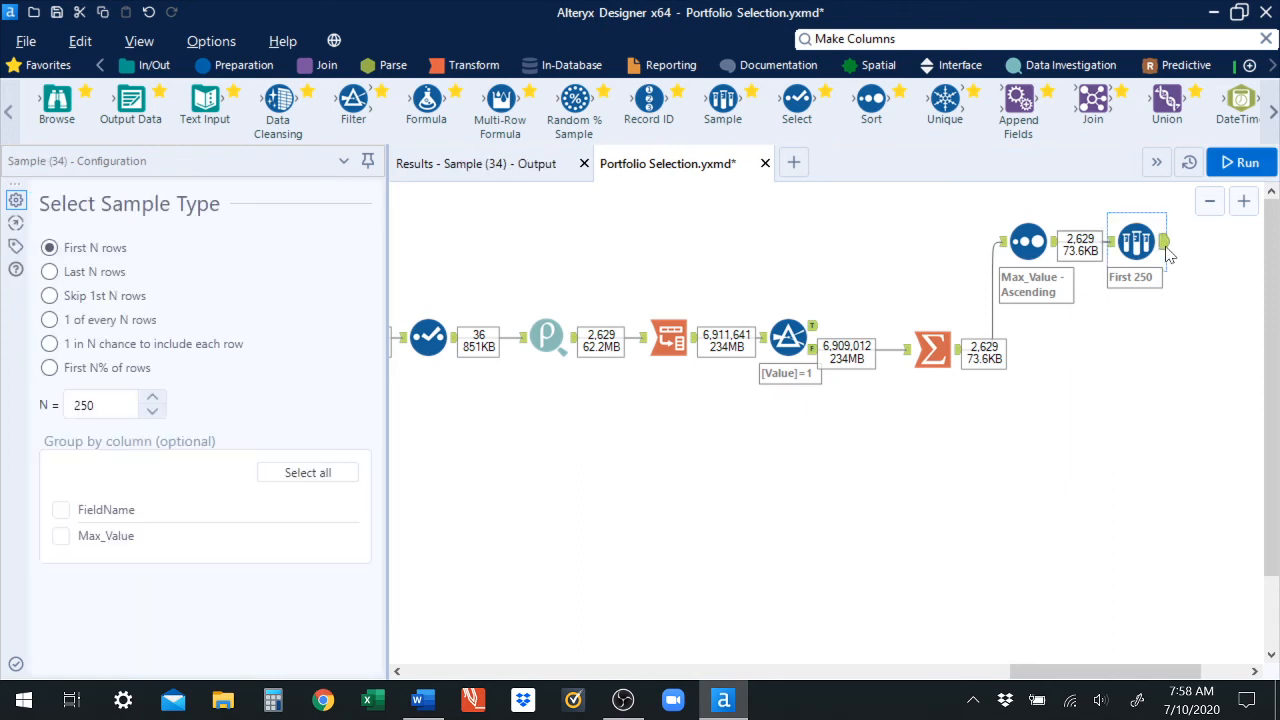
# Examine the firms in the Sample tool's output and return to the workflow canvas.
pyautogui.click(503, 168)
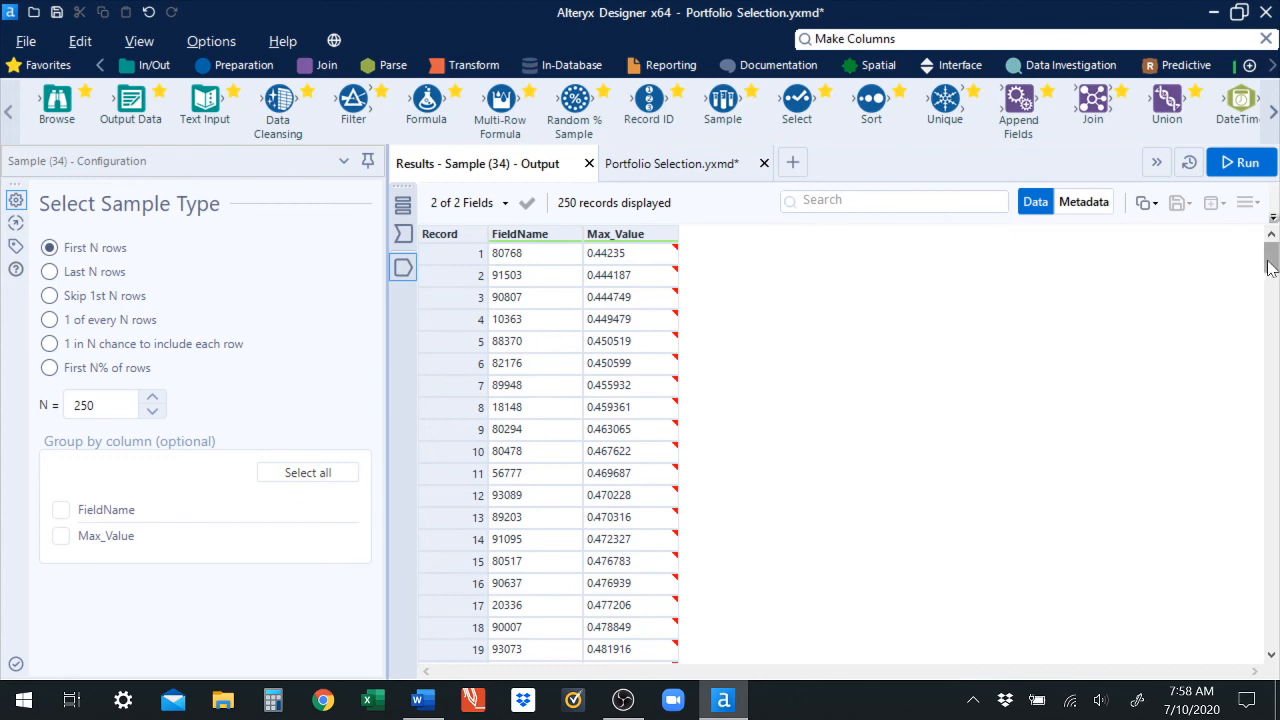
pyautogui.moveTo(1270, 265)
pyautogui.mouseDown()
pyautogui.moveTo(1272, 632)
pyautogui.moveTo(1270, 258)
pyautogui.mouseUp()
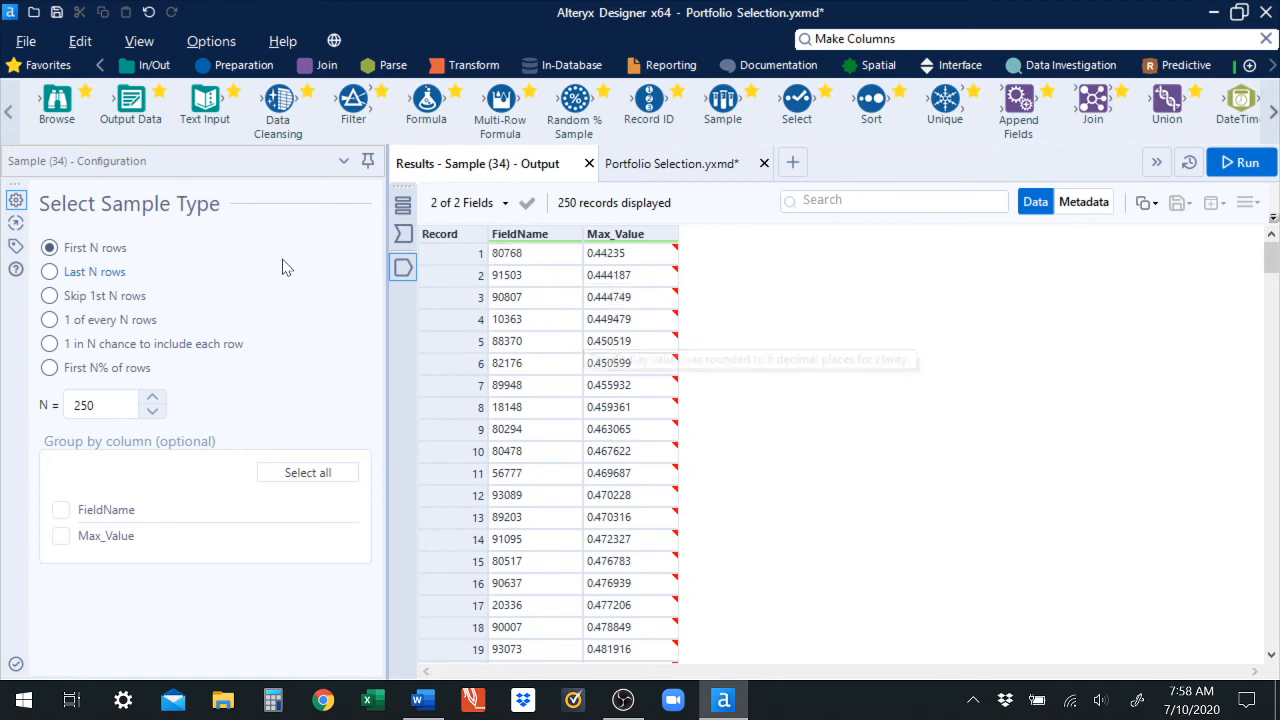
pyautogui.click(690, 168)
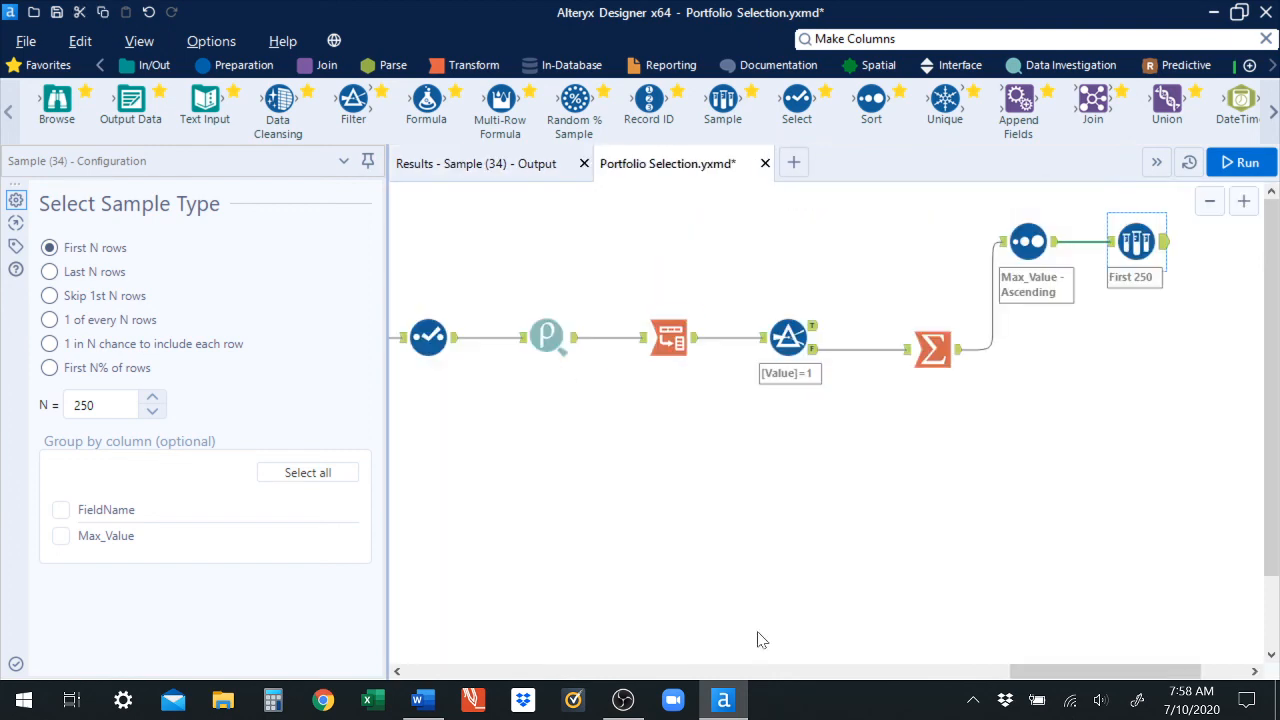
# Inspect the J output of the Join tool fed by the [count]!=36 Filter, and return to the end of the workflow.
pyautogui.moveTo(1058, 688); pyautogui.dragTo(858, 700)
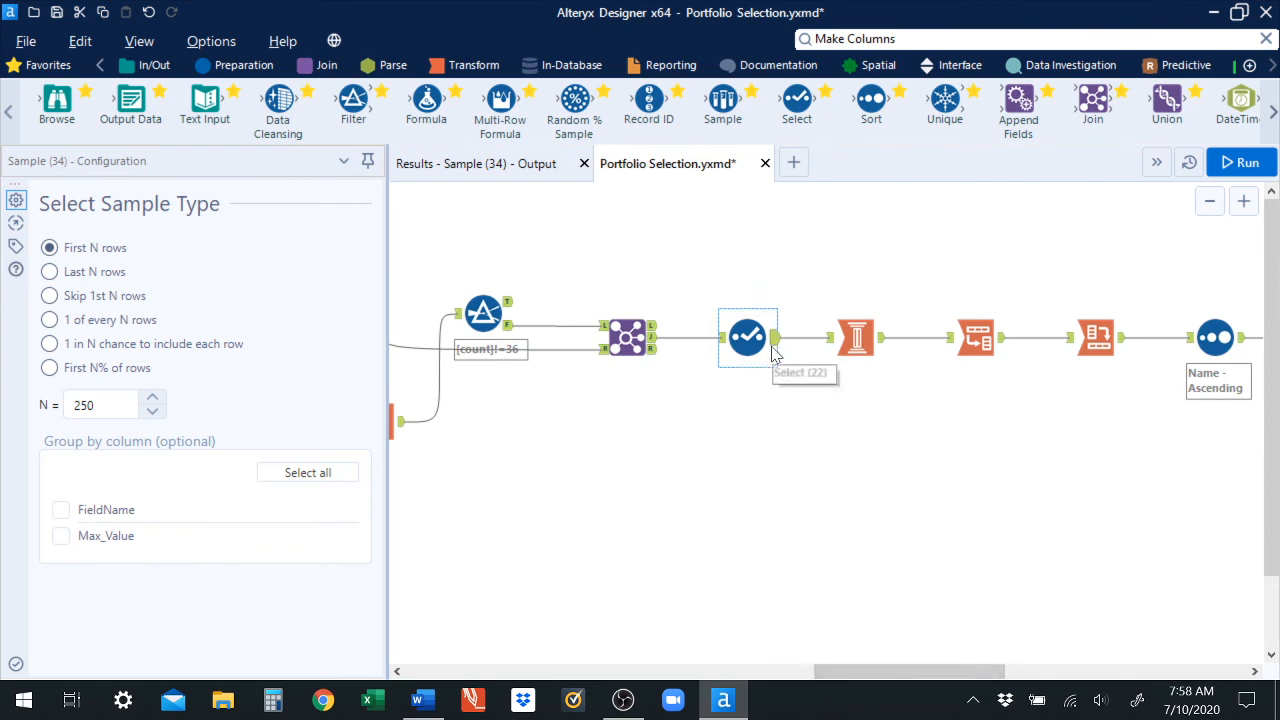
pyautogui.click(652, 345)
pyautogui.click(655, 345)
pyautogui.click(504, 174)
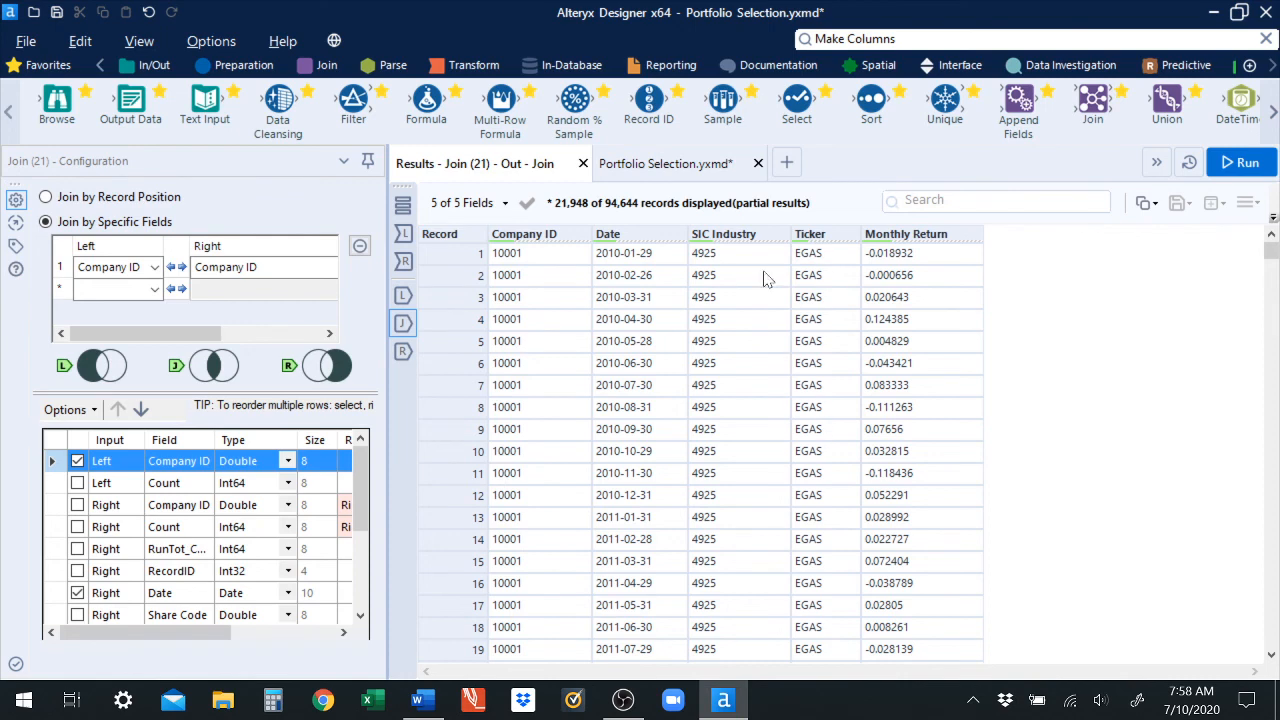
pyautogui.click(671, 176)
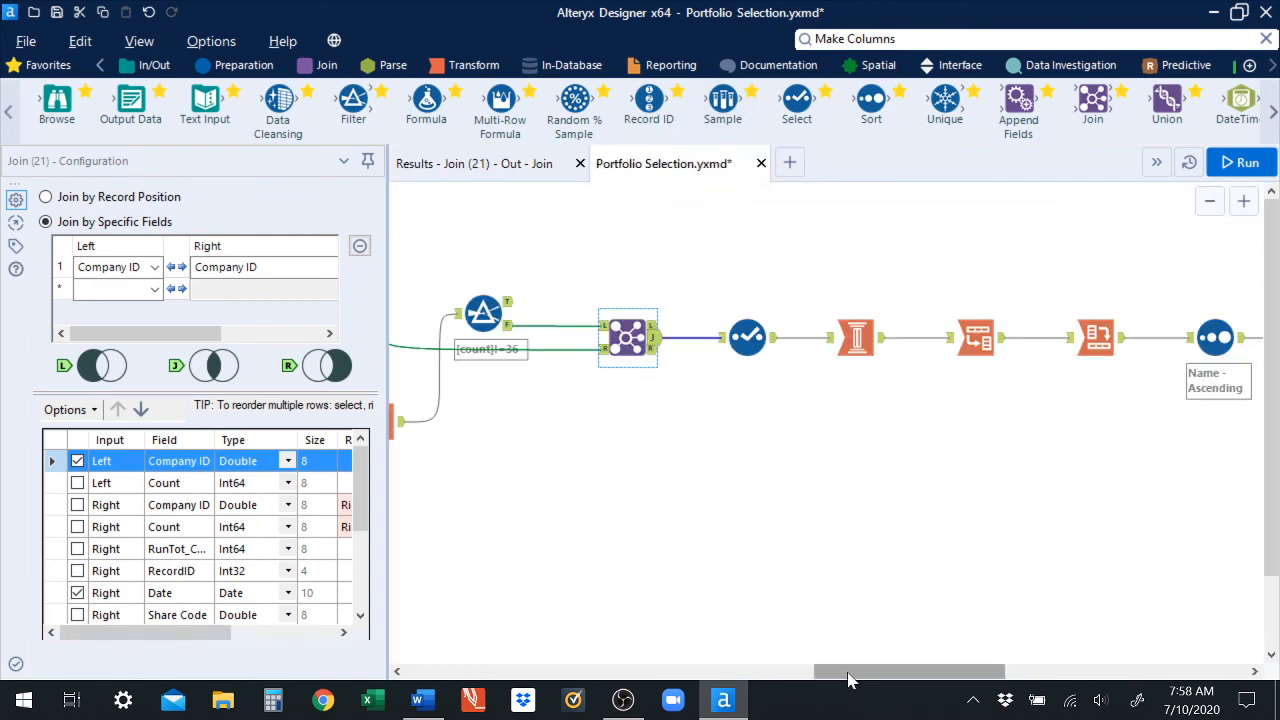
pyautogui.moveTo(847, 680); pyautogui.dragTo(1087, 680)
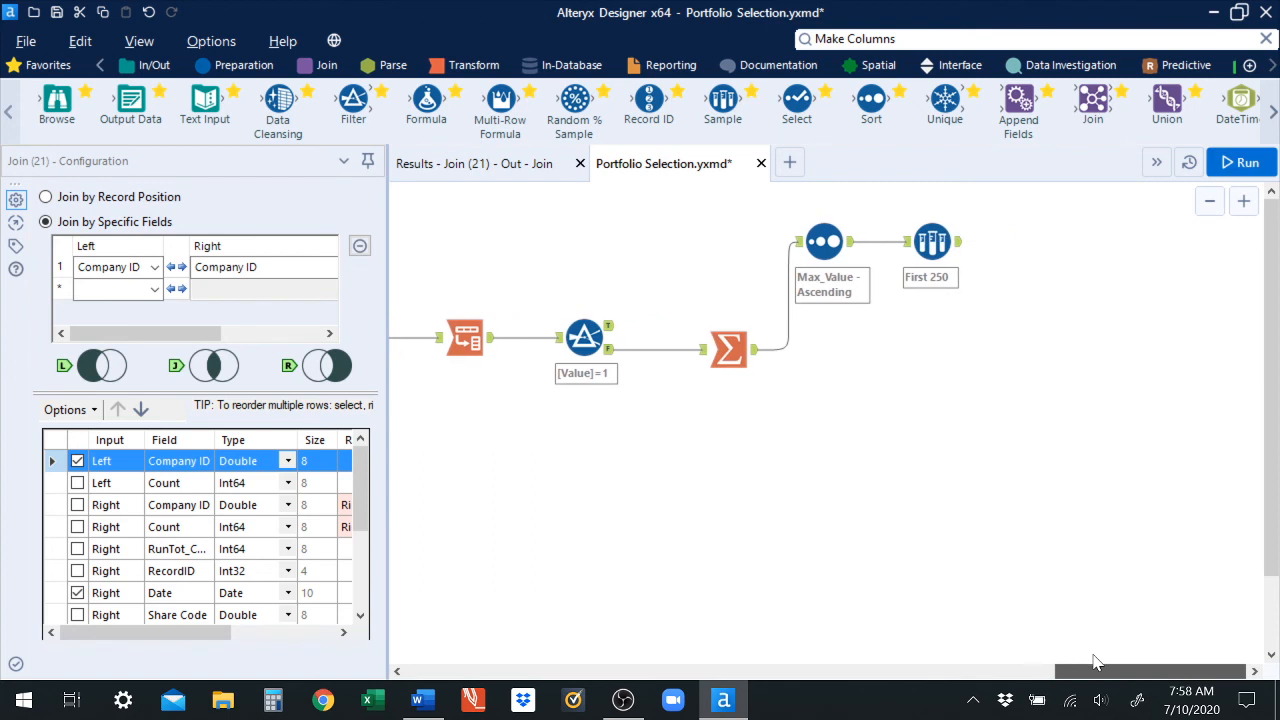
# Connect a second Sort tool after the First 250 Sample tool, sort by FieldName in ascending order, and run the workflow.
pyautogui.click(955, 243)
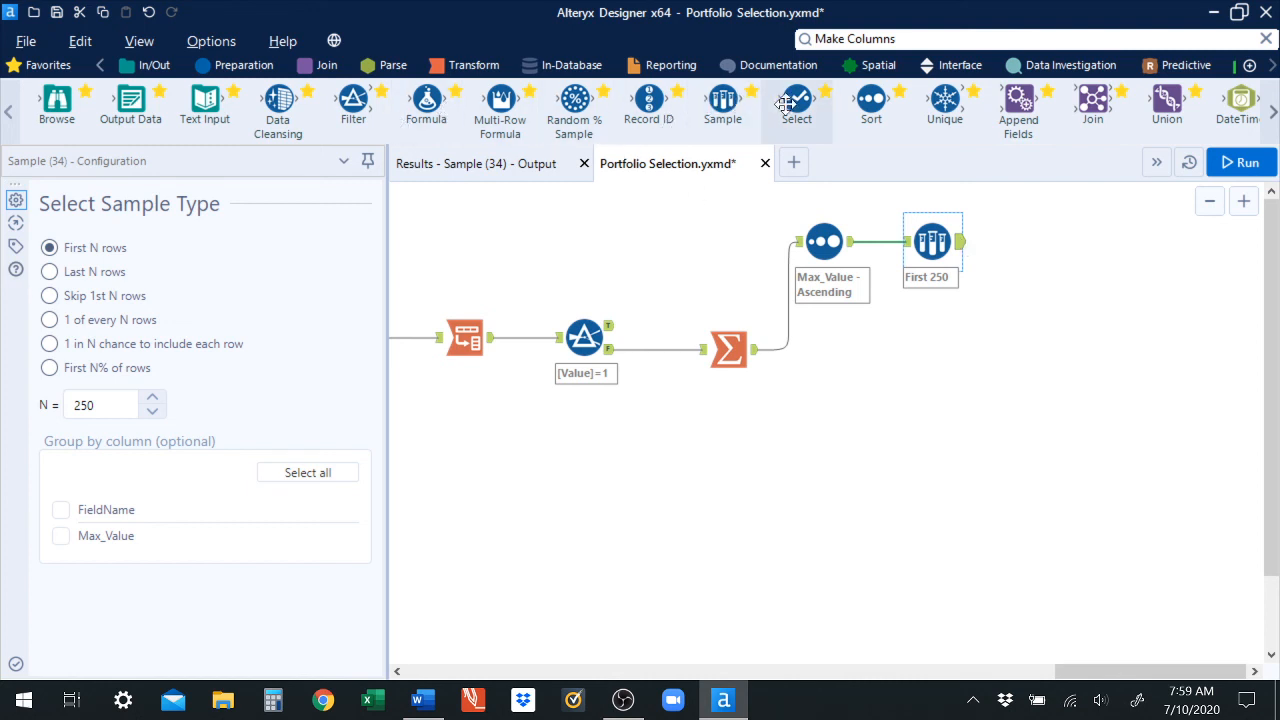
pyautogui.moveTo(860, 102); pyautogui.dragTo(1035, 250)
pyautogui.click(168, 257)
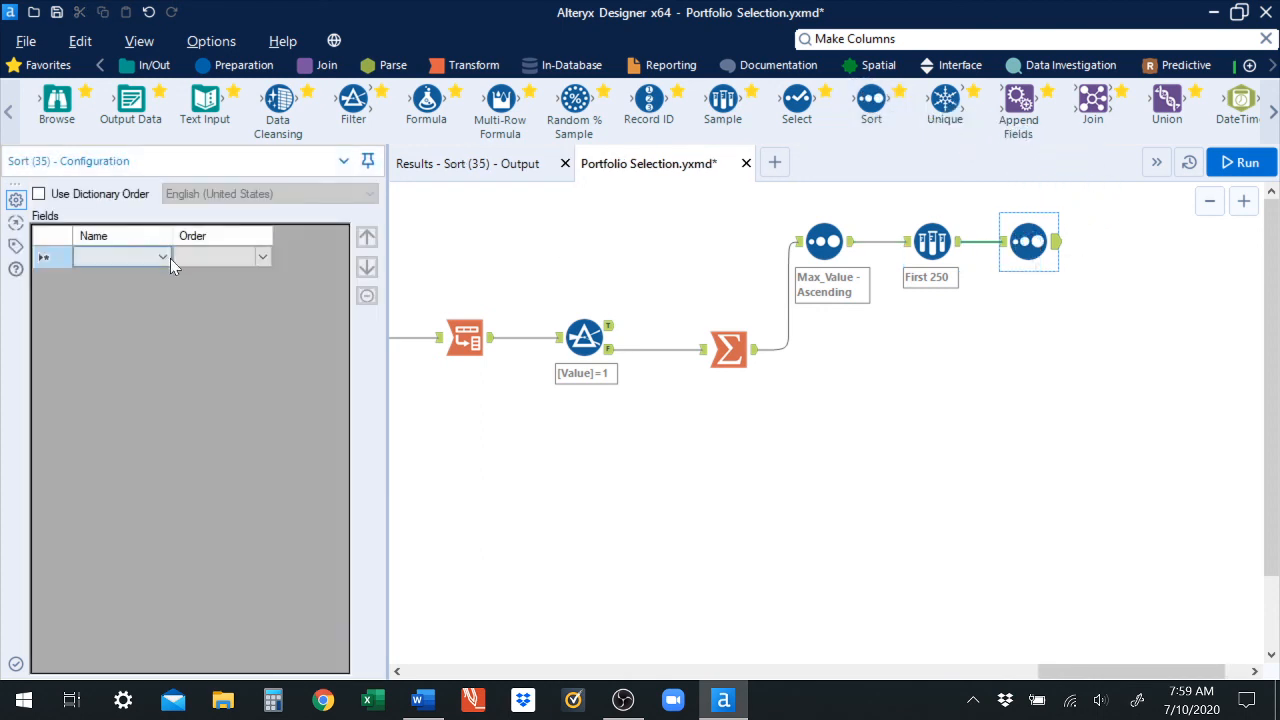
pyautogui.click(170, 261)
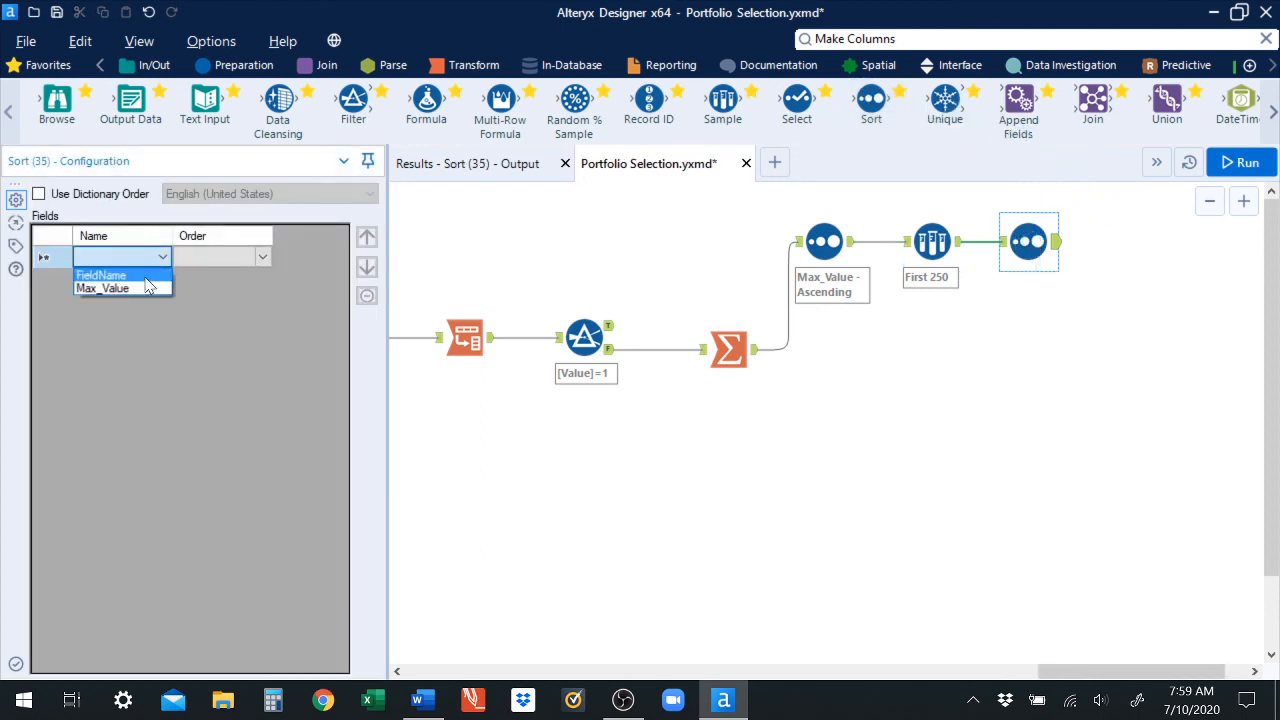
pyautogui.click(146, 273)
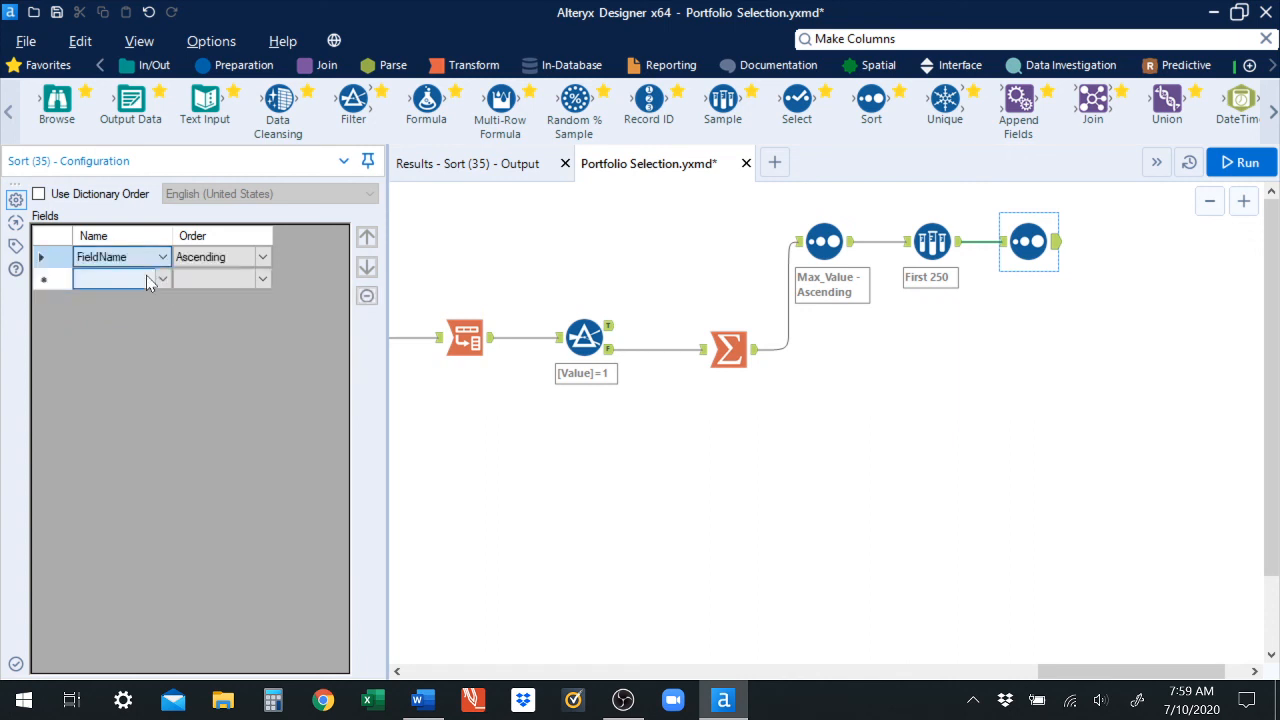
pyautogui.click(16, 664)
pyautogui.click(1245, 162)
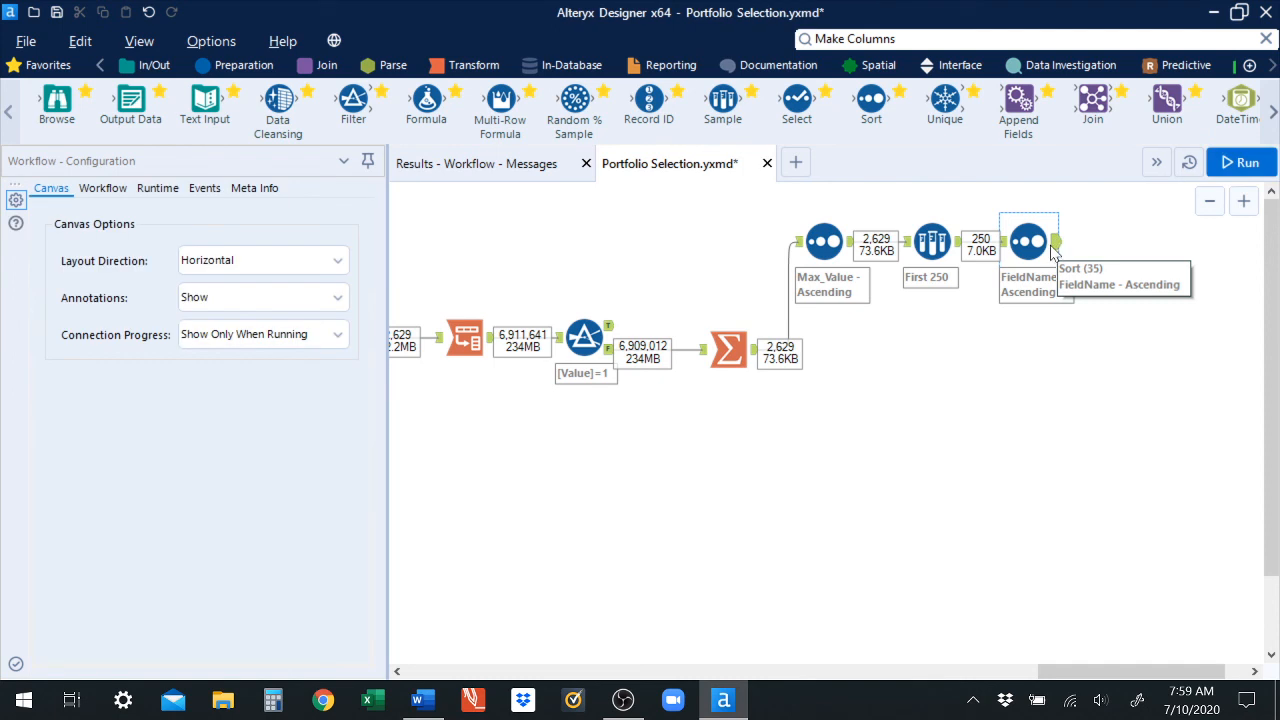
# Examine the FieldName and Max_Value records in the new FieldName Sort tool's output and return to the workflow canvas.
pyautogui.click(1055, 252)
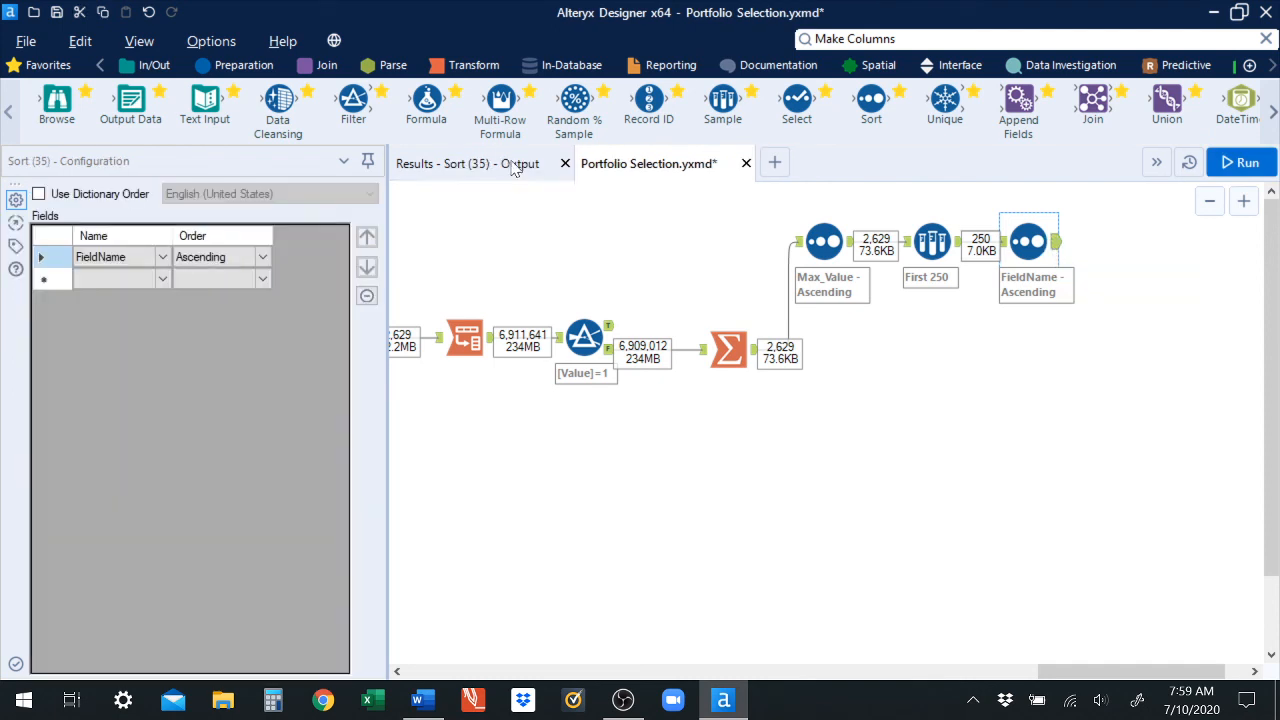
pyautogui.click(510, 165)
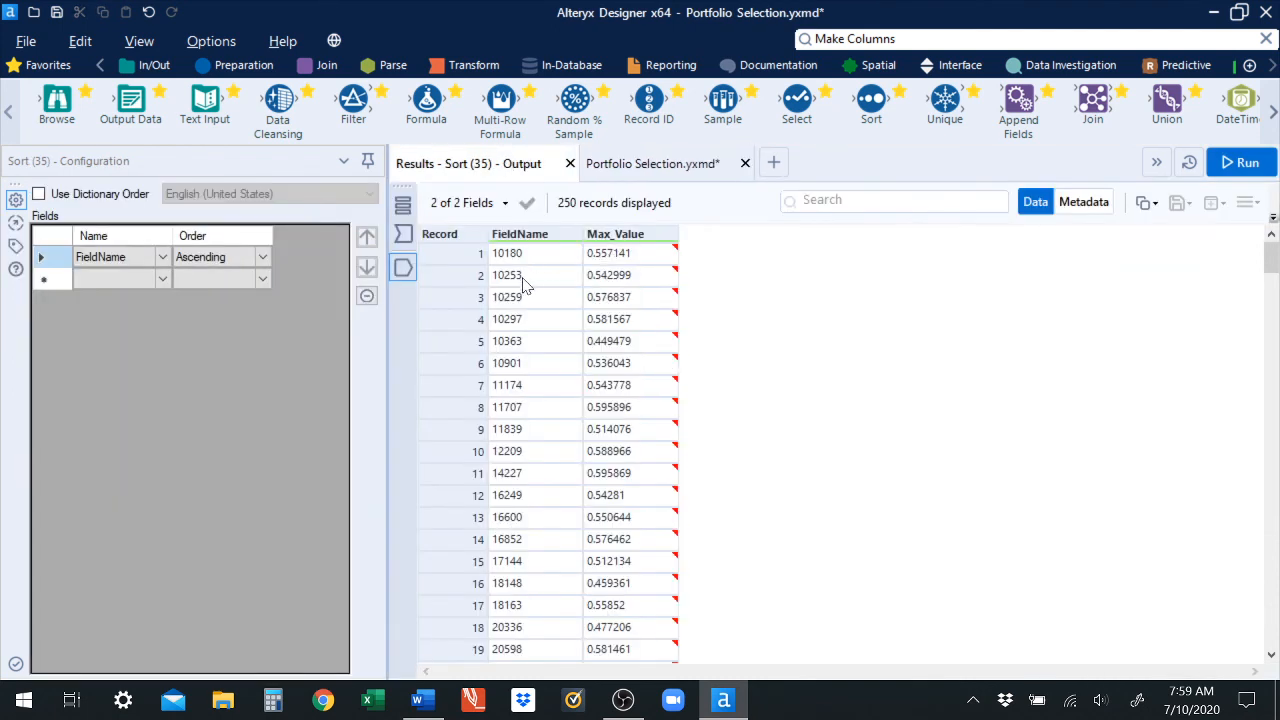
pyautogui.click(643, 388)
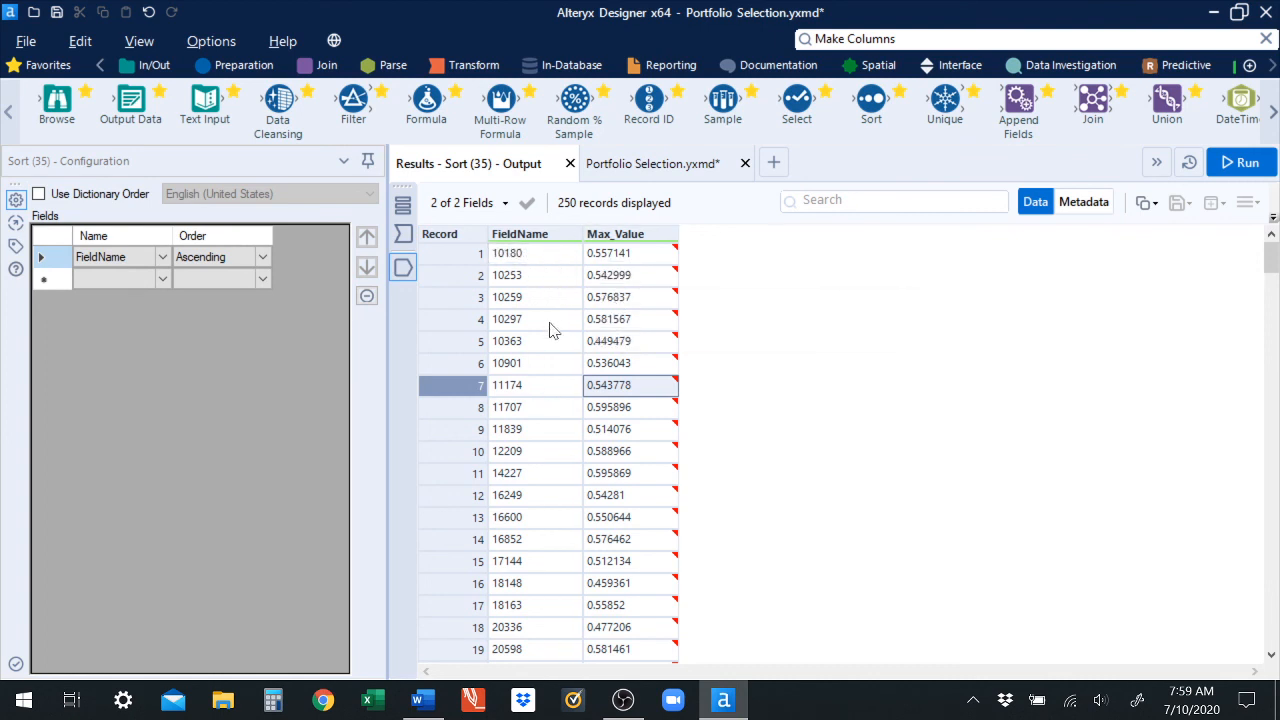
pyautogui.click(652, 164)
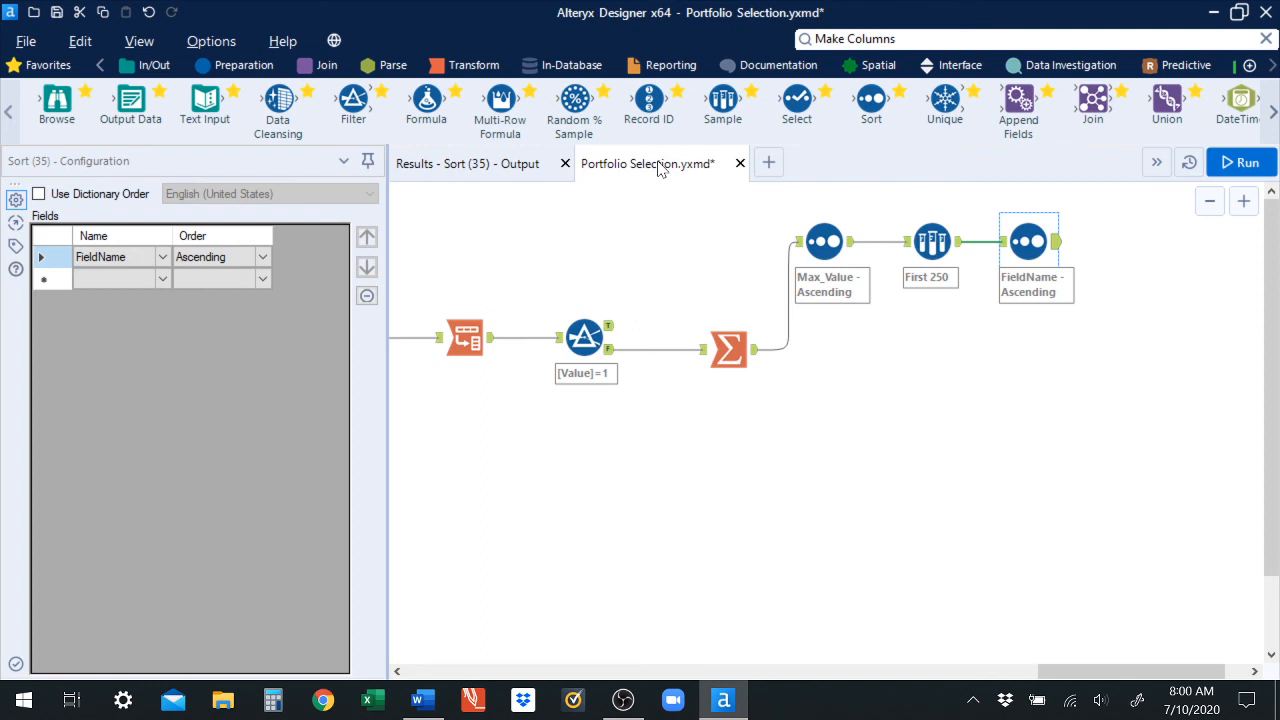
pyautogui.click(466, 164)
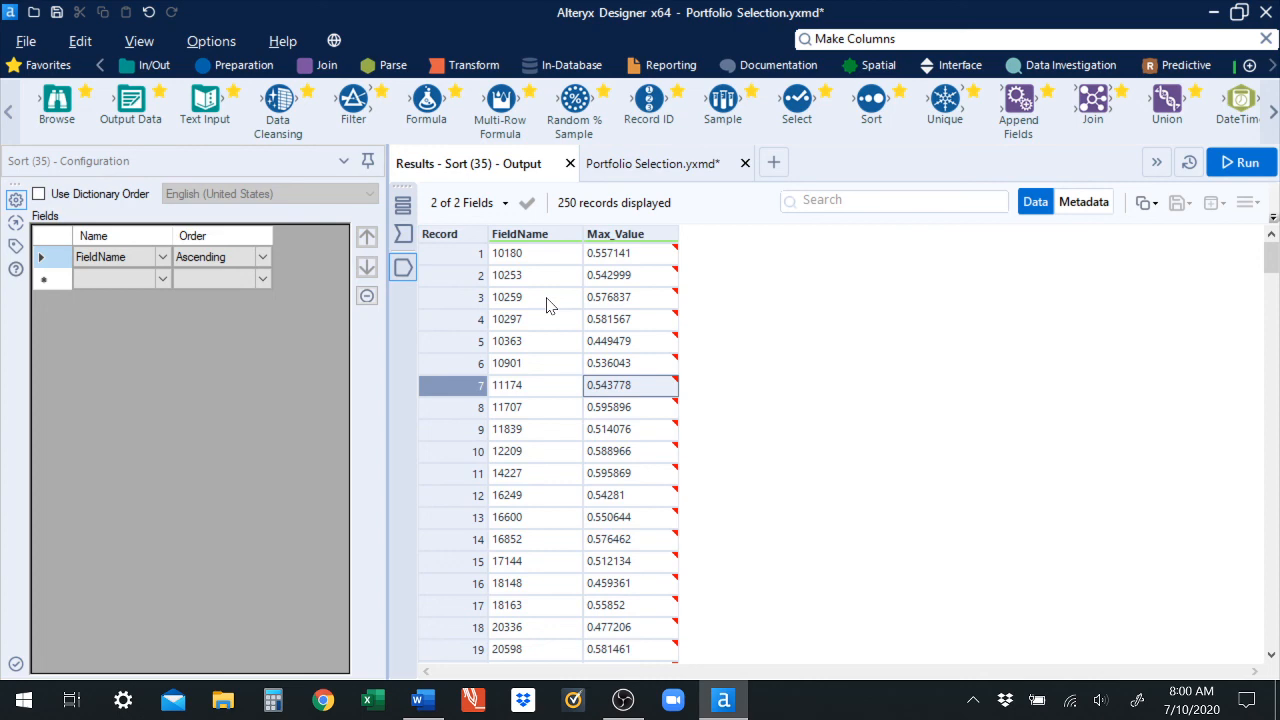
pyautogui.click(652, 163)
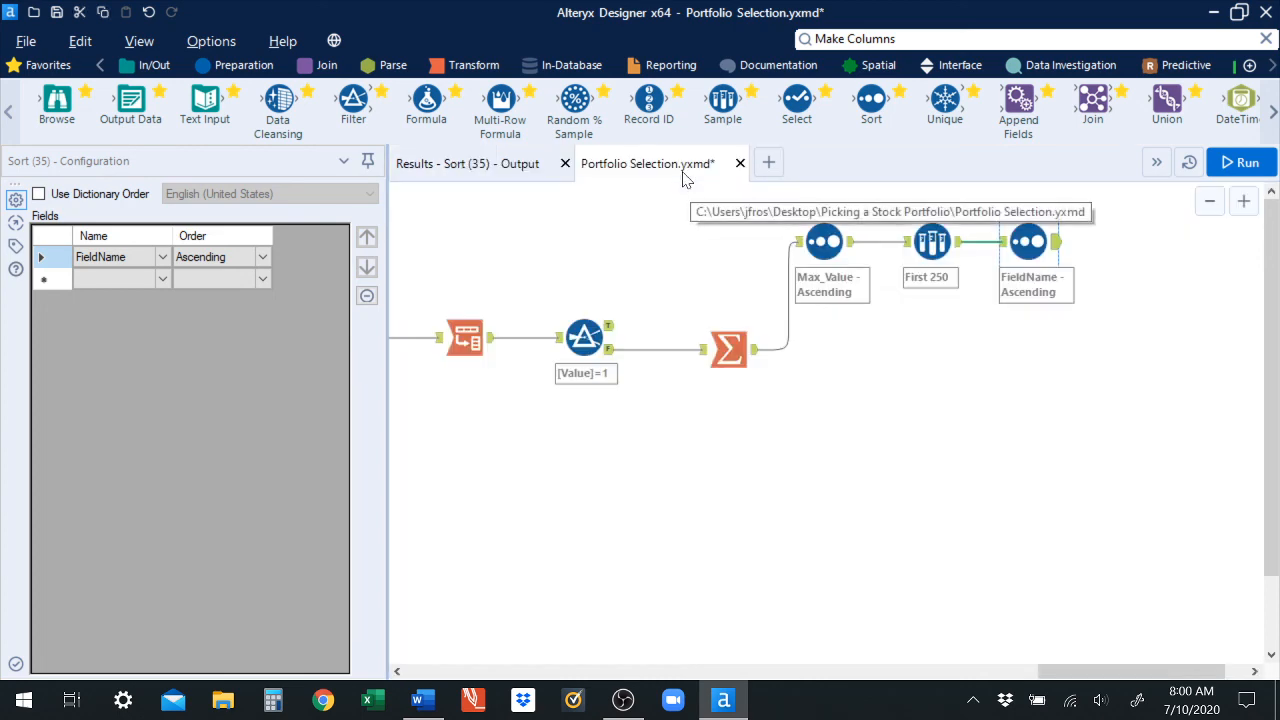
# Review the fields in the J output of the Company ID Join tool and return to the FieldName Sort at the workflow's end.
pyautogui.moveTo(1051, 676); pyautogui.dragTo(812, 690)
pyautogui.click(684, 342)
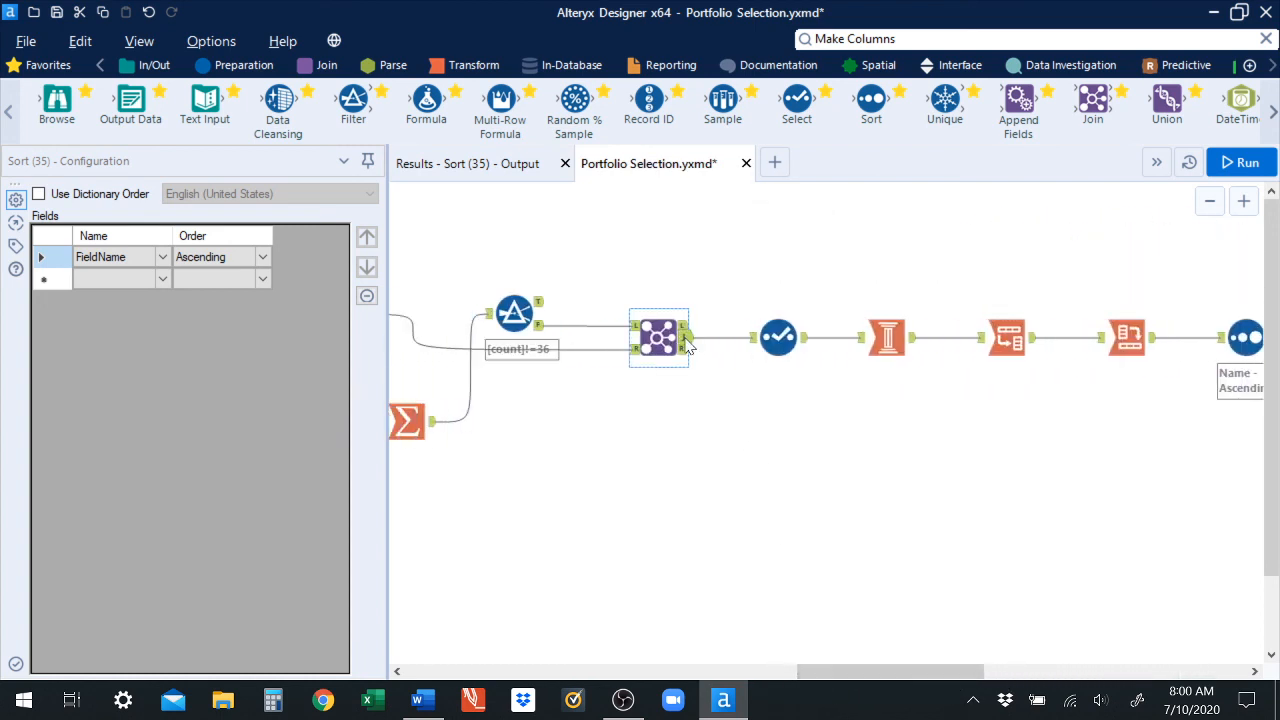
pyautogui.click(534, 171)
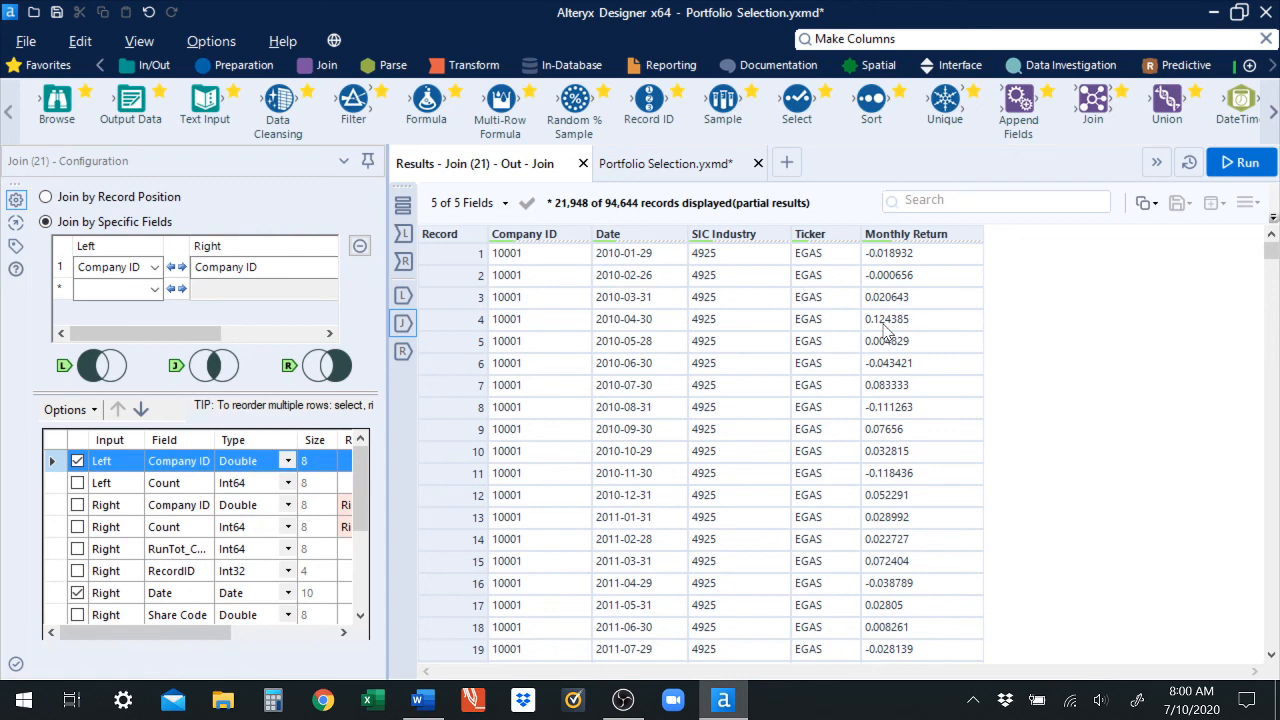
pyautogui.click(652, 165)
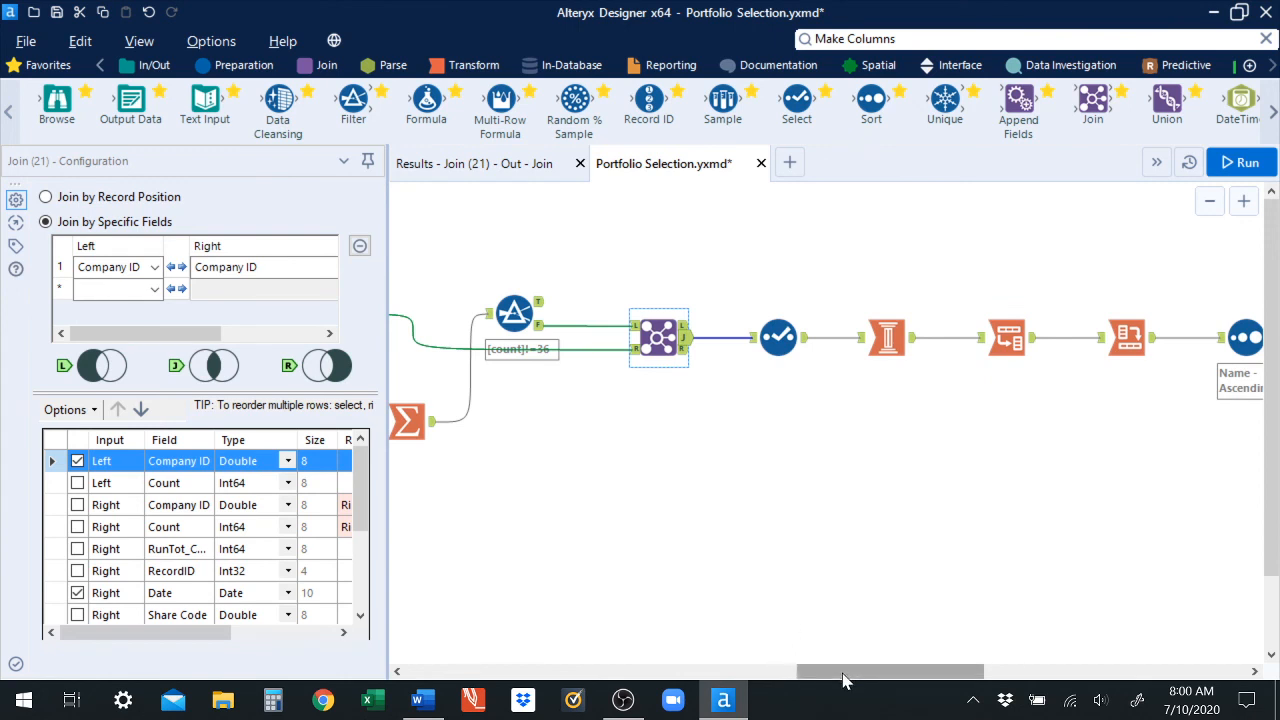
pyautogui.moveTo(843, 680); pyautogui.dragTo(1123, 667)
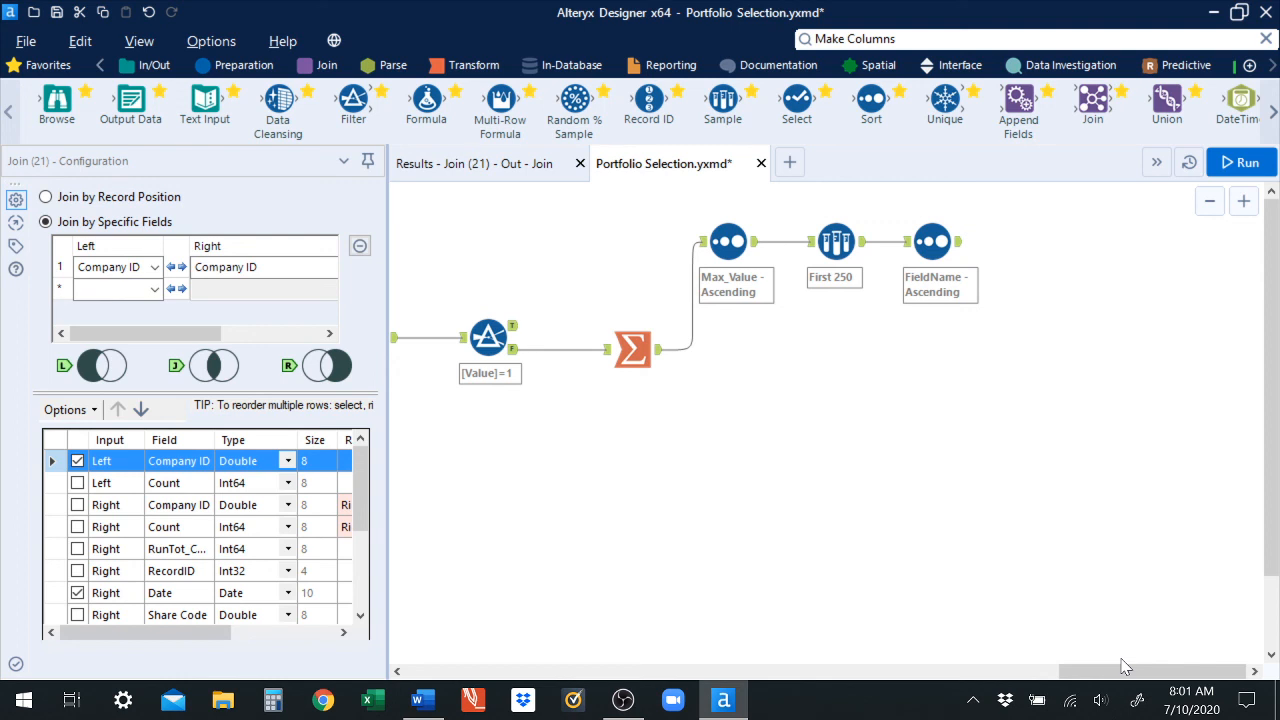
pyautogui.scroll(-1, 955, 630)
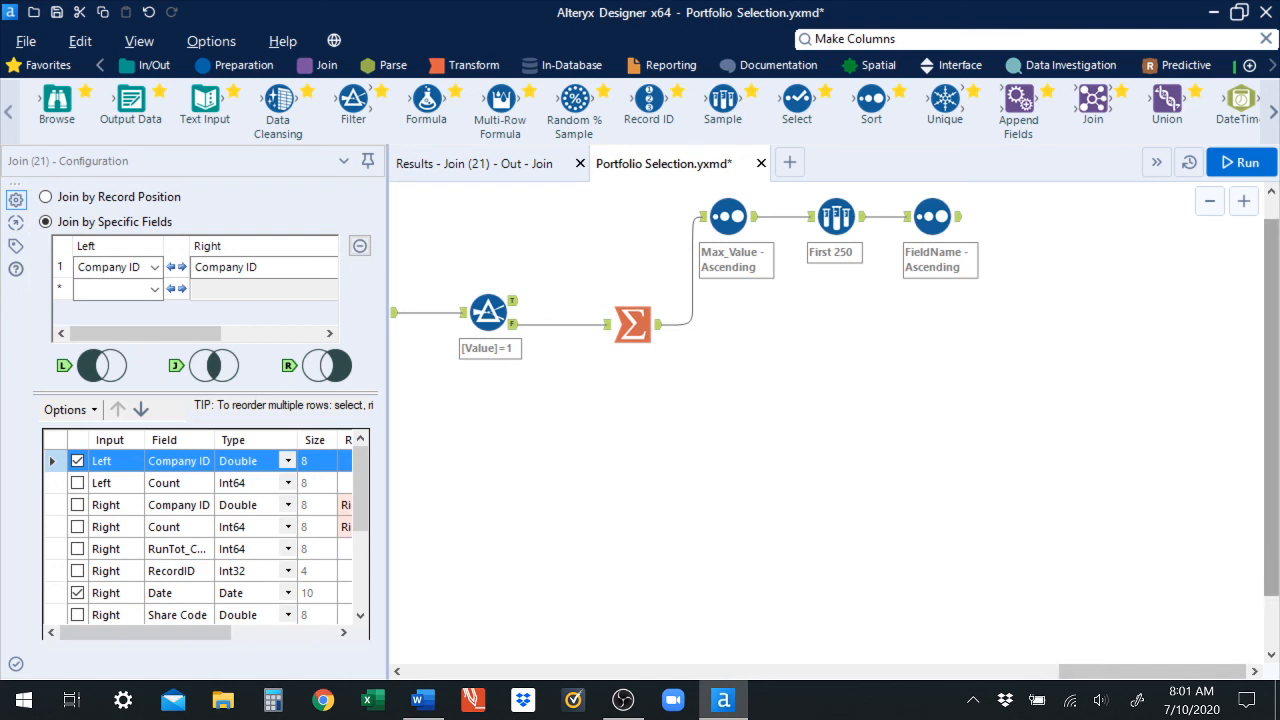
pyautogui.scroll(1, 1271, 400)
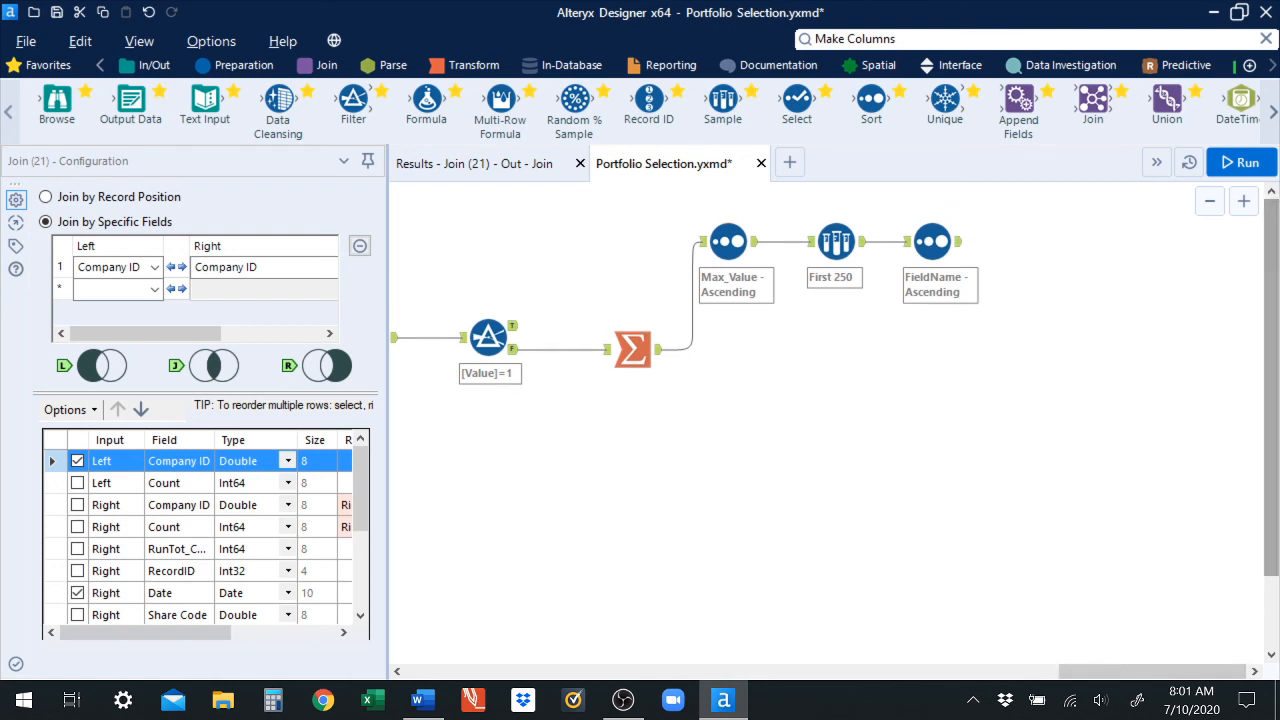